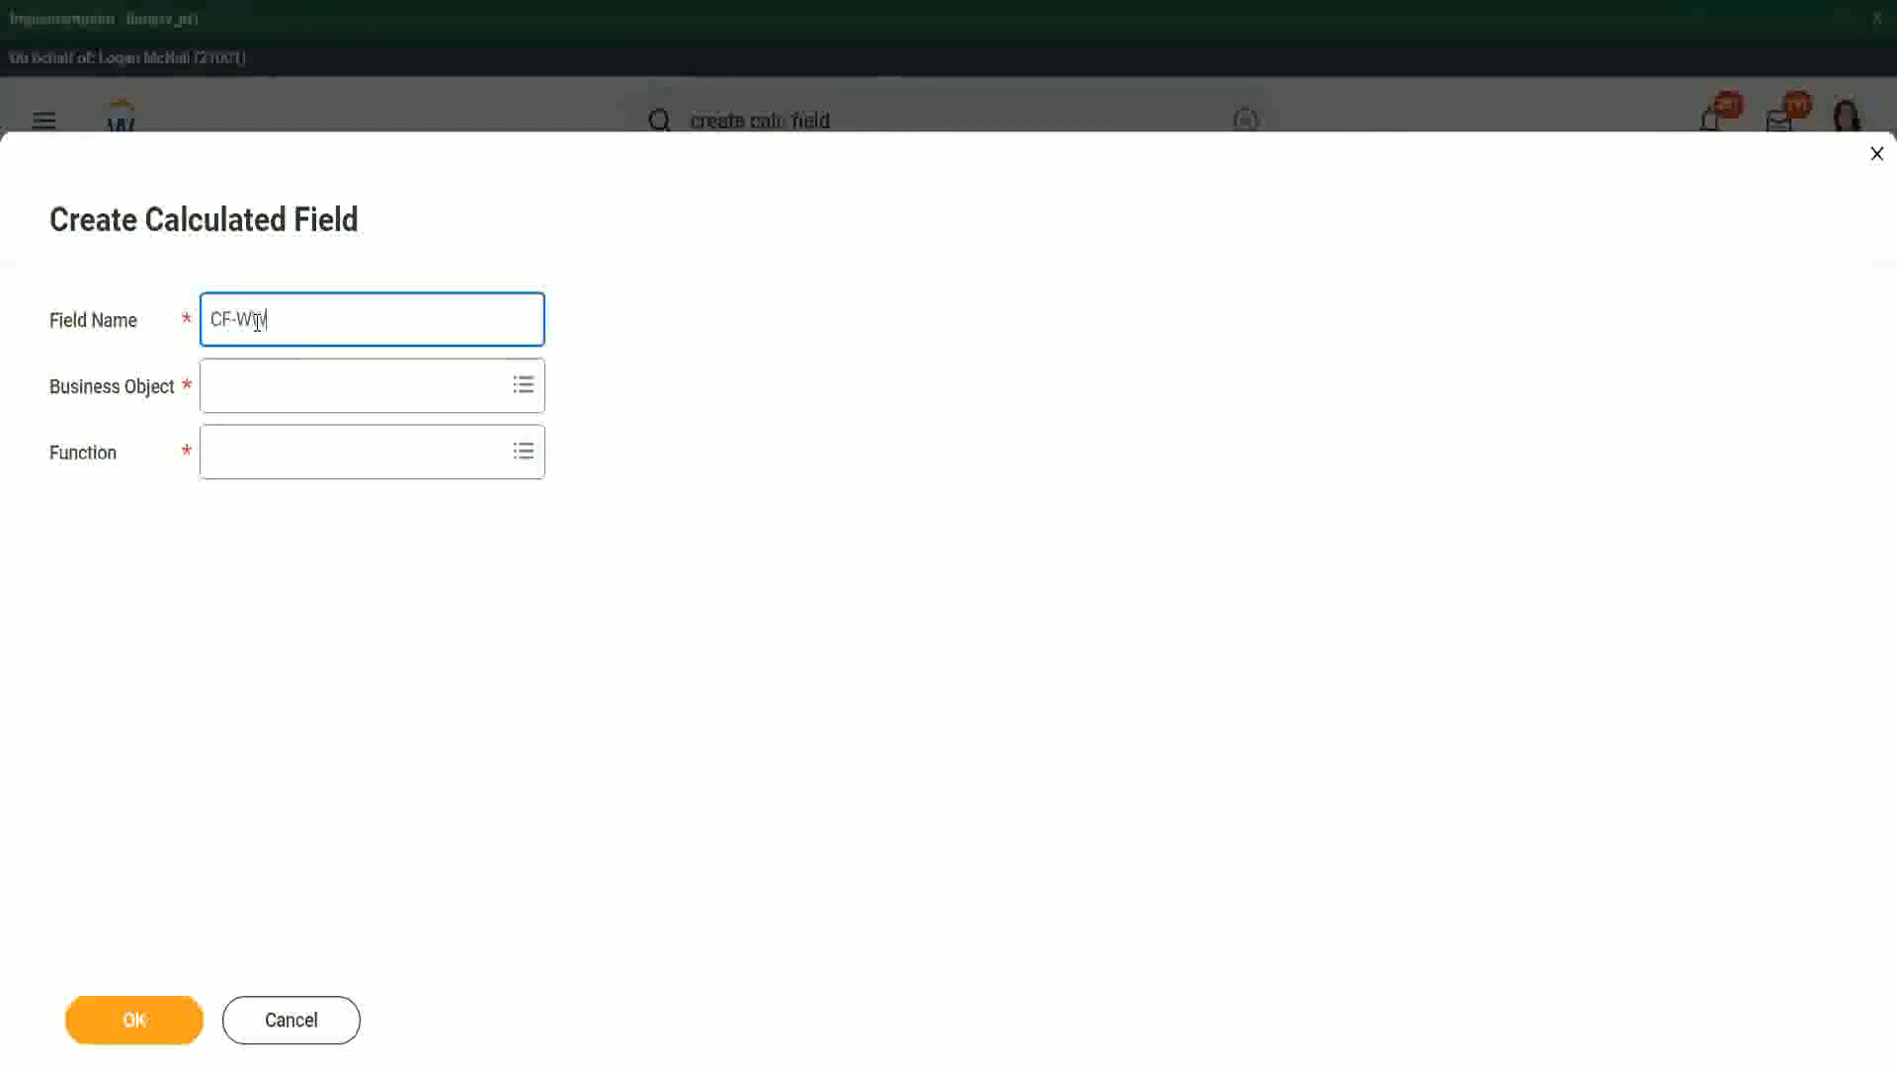
Enter CF-WW-TF-Dependent Relationship is Child as the new calculated field's name
text(-)
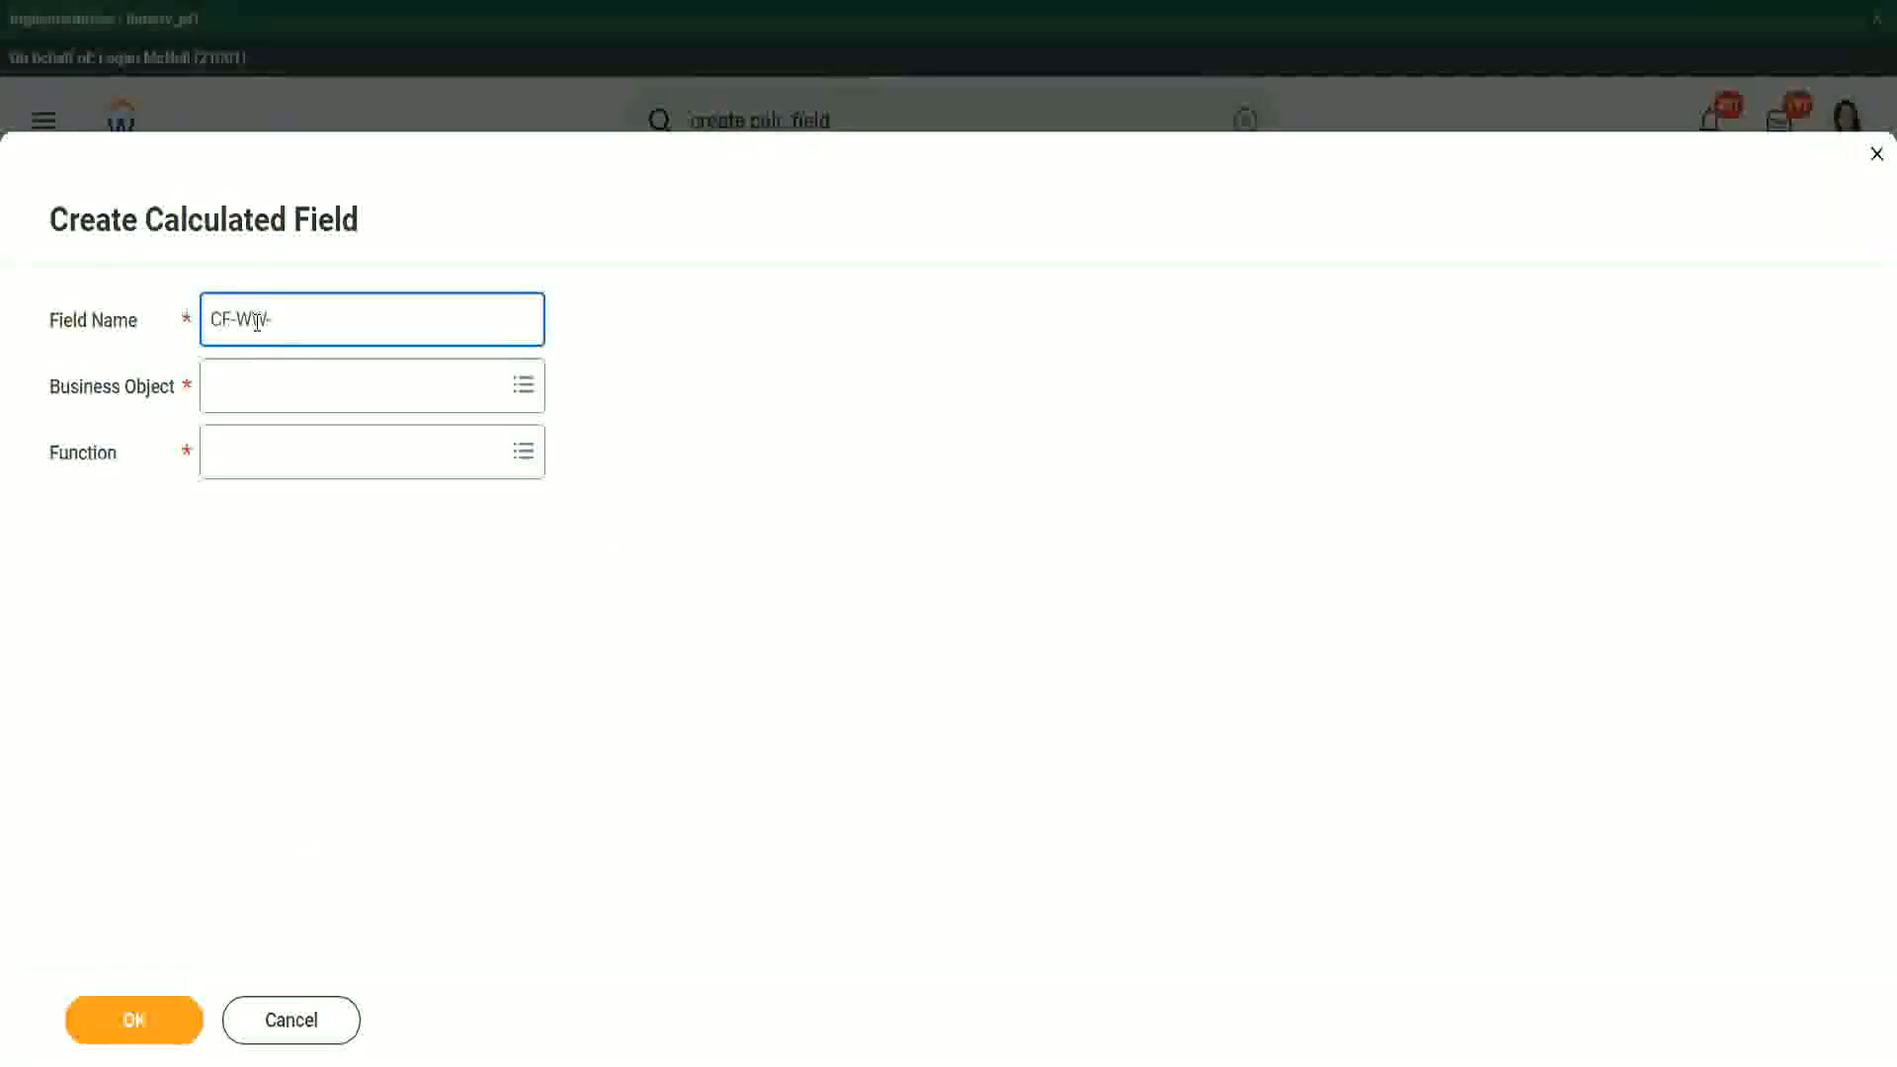
text(TF)
text(Relationship is )
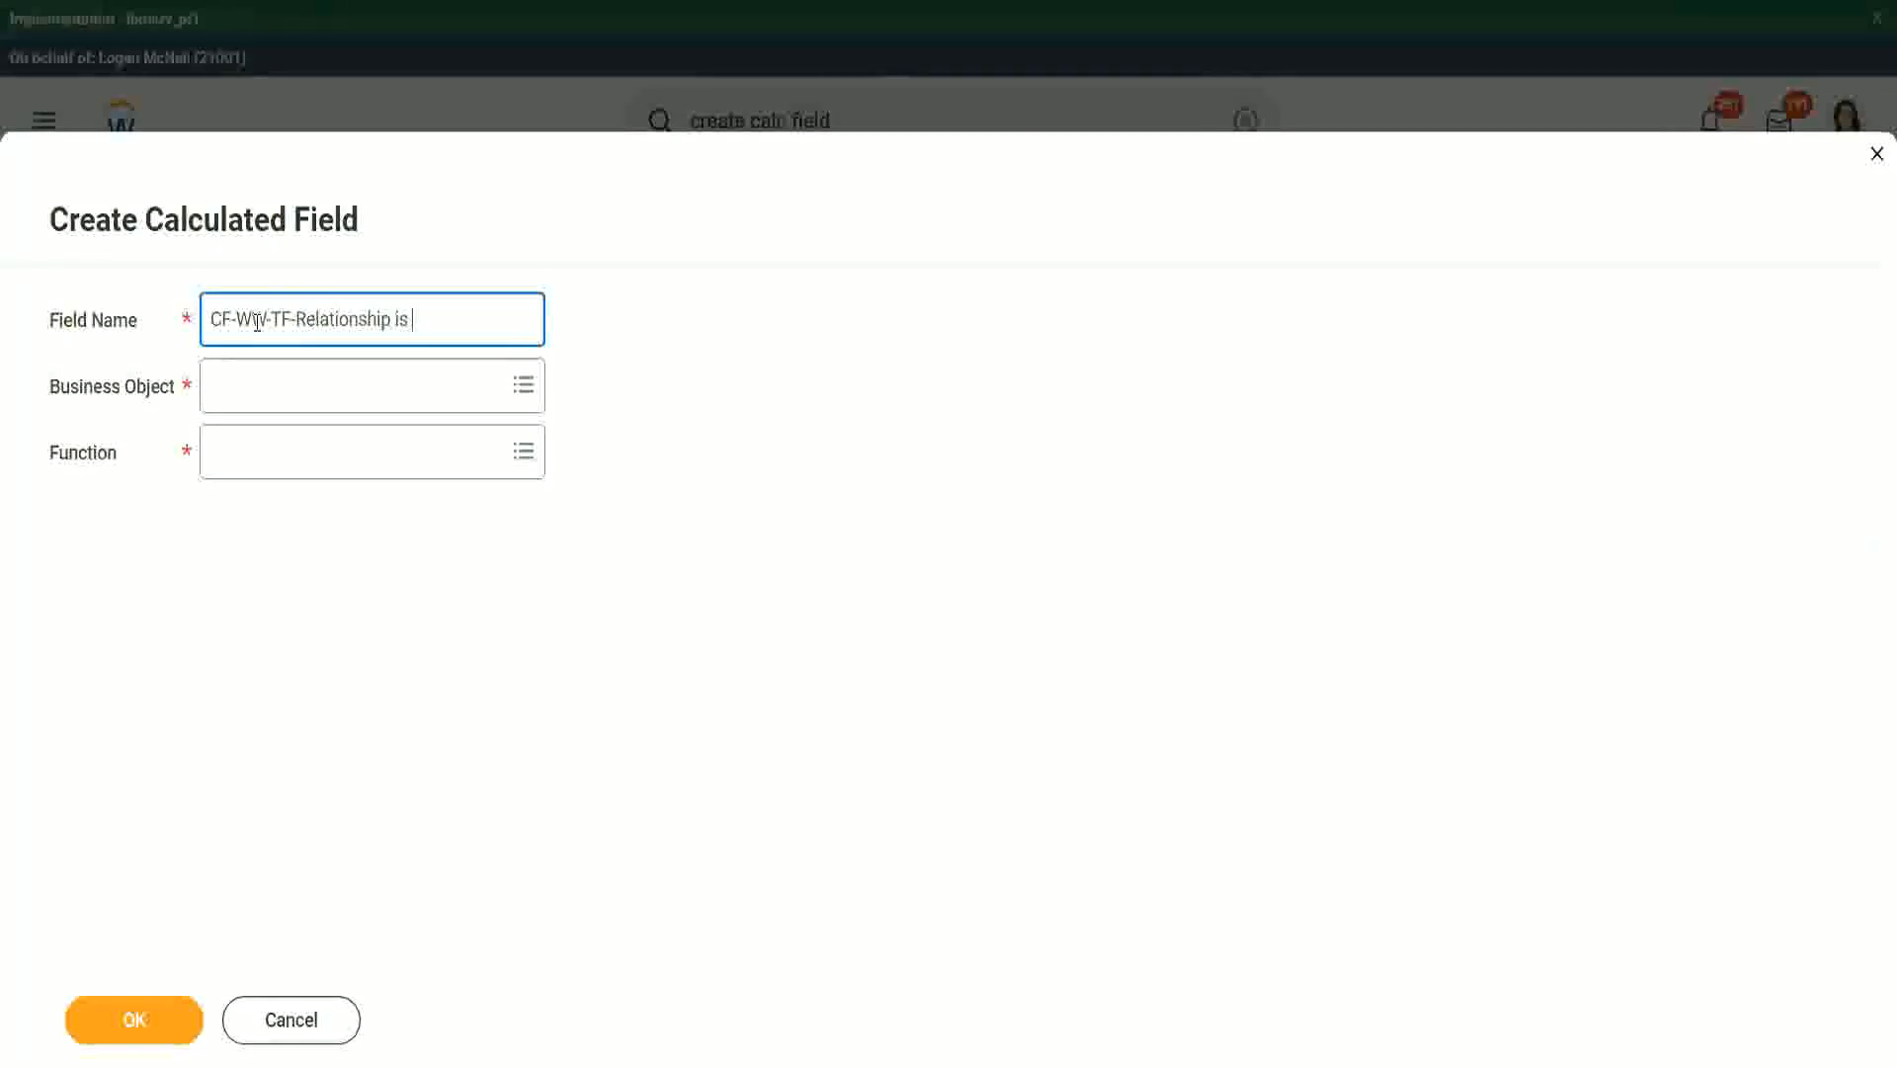
text(child)
key(Left)
key(Left)
key(shift+Right)
text(CF-WW-TF-Depende)
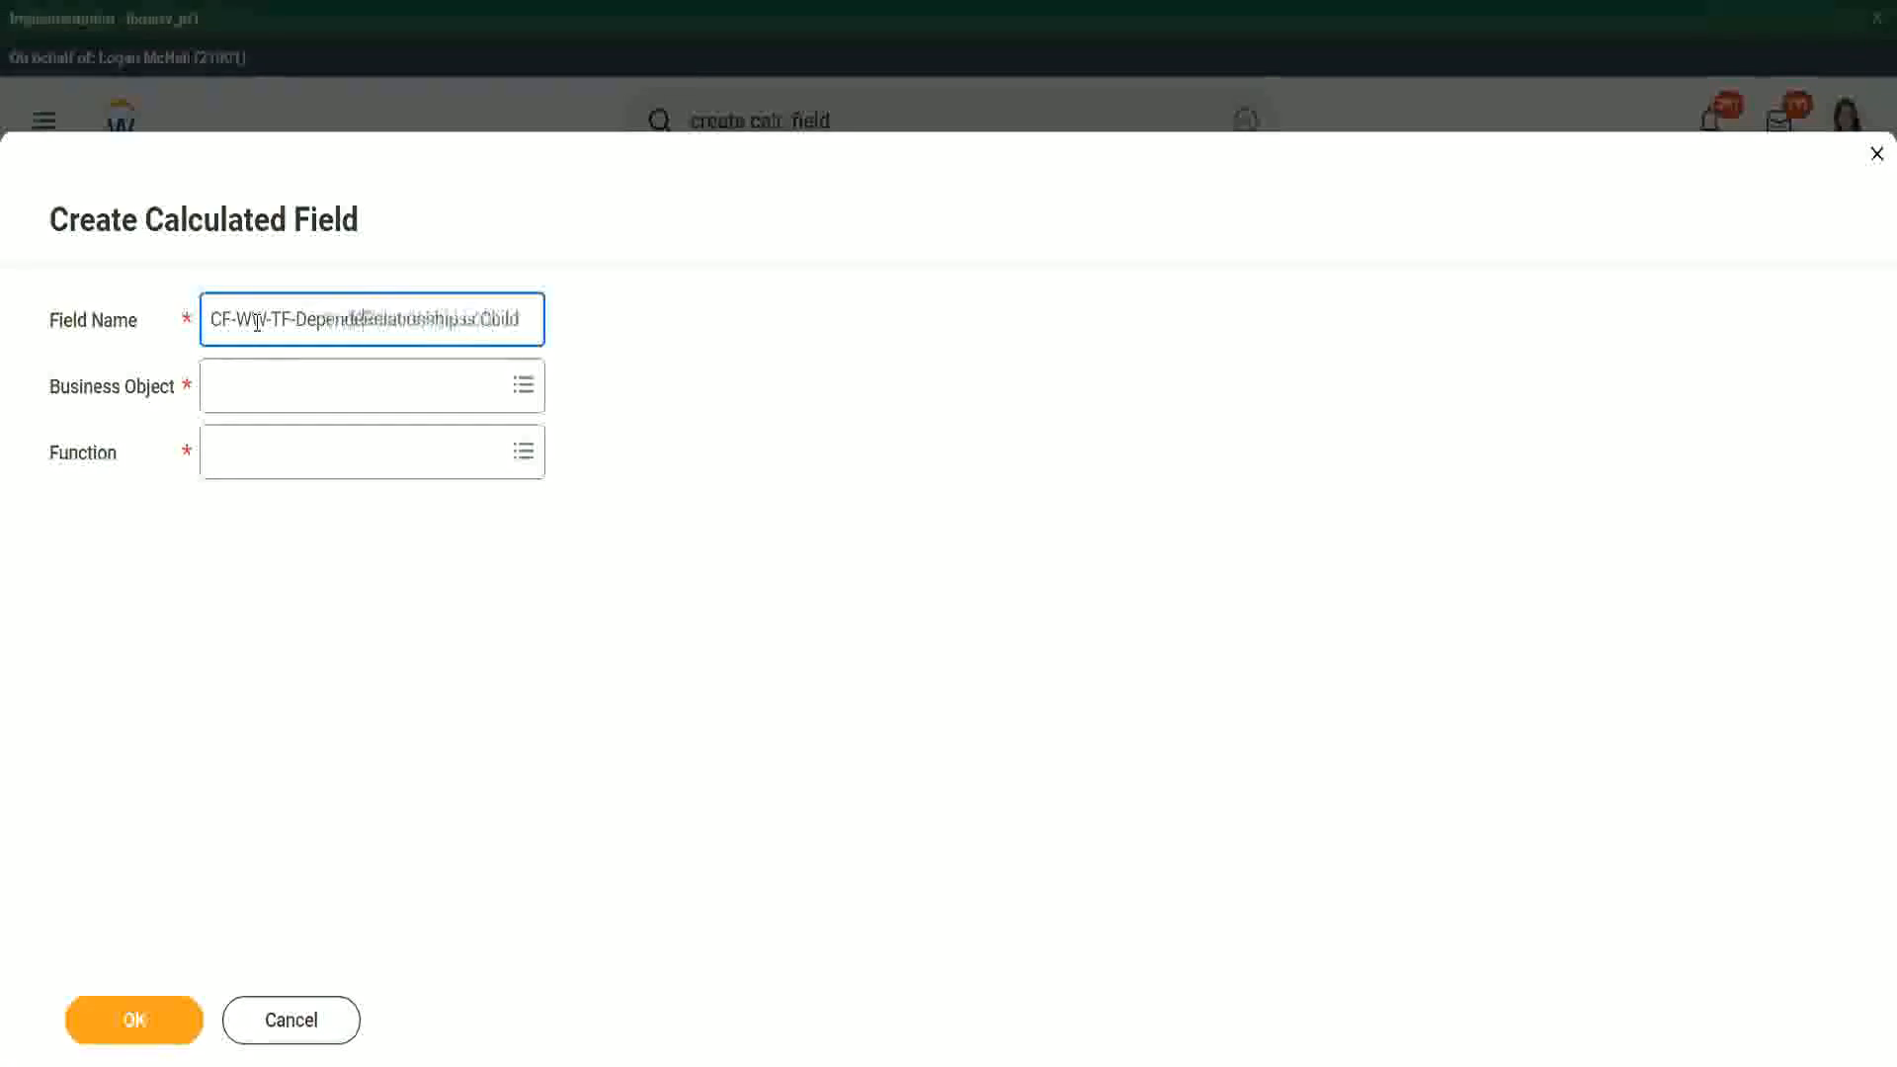
text(nt Relationship is Child)
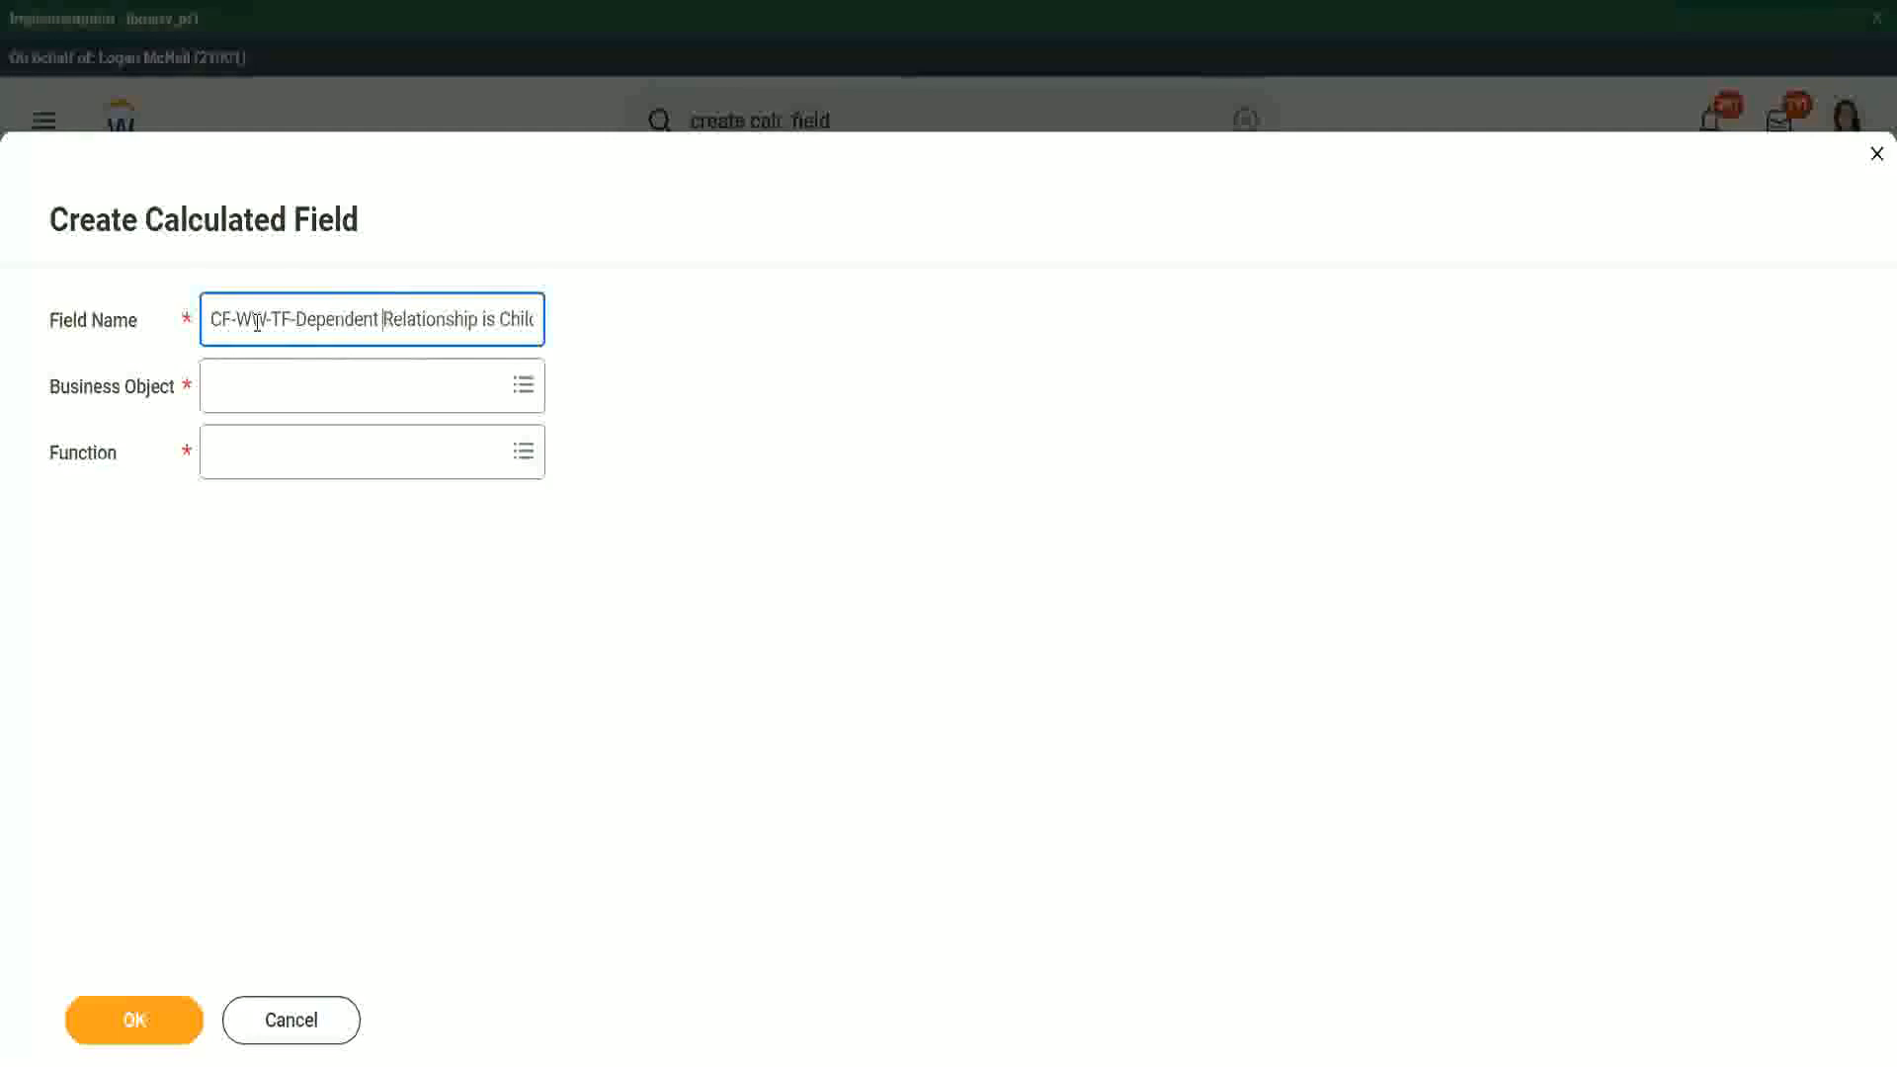
Set the business object to Dependent and the function to True/False Condition, and proceed to the calculation definition
key(Tab)
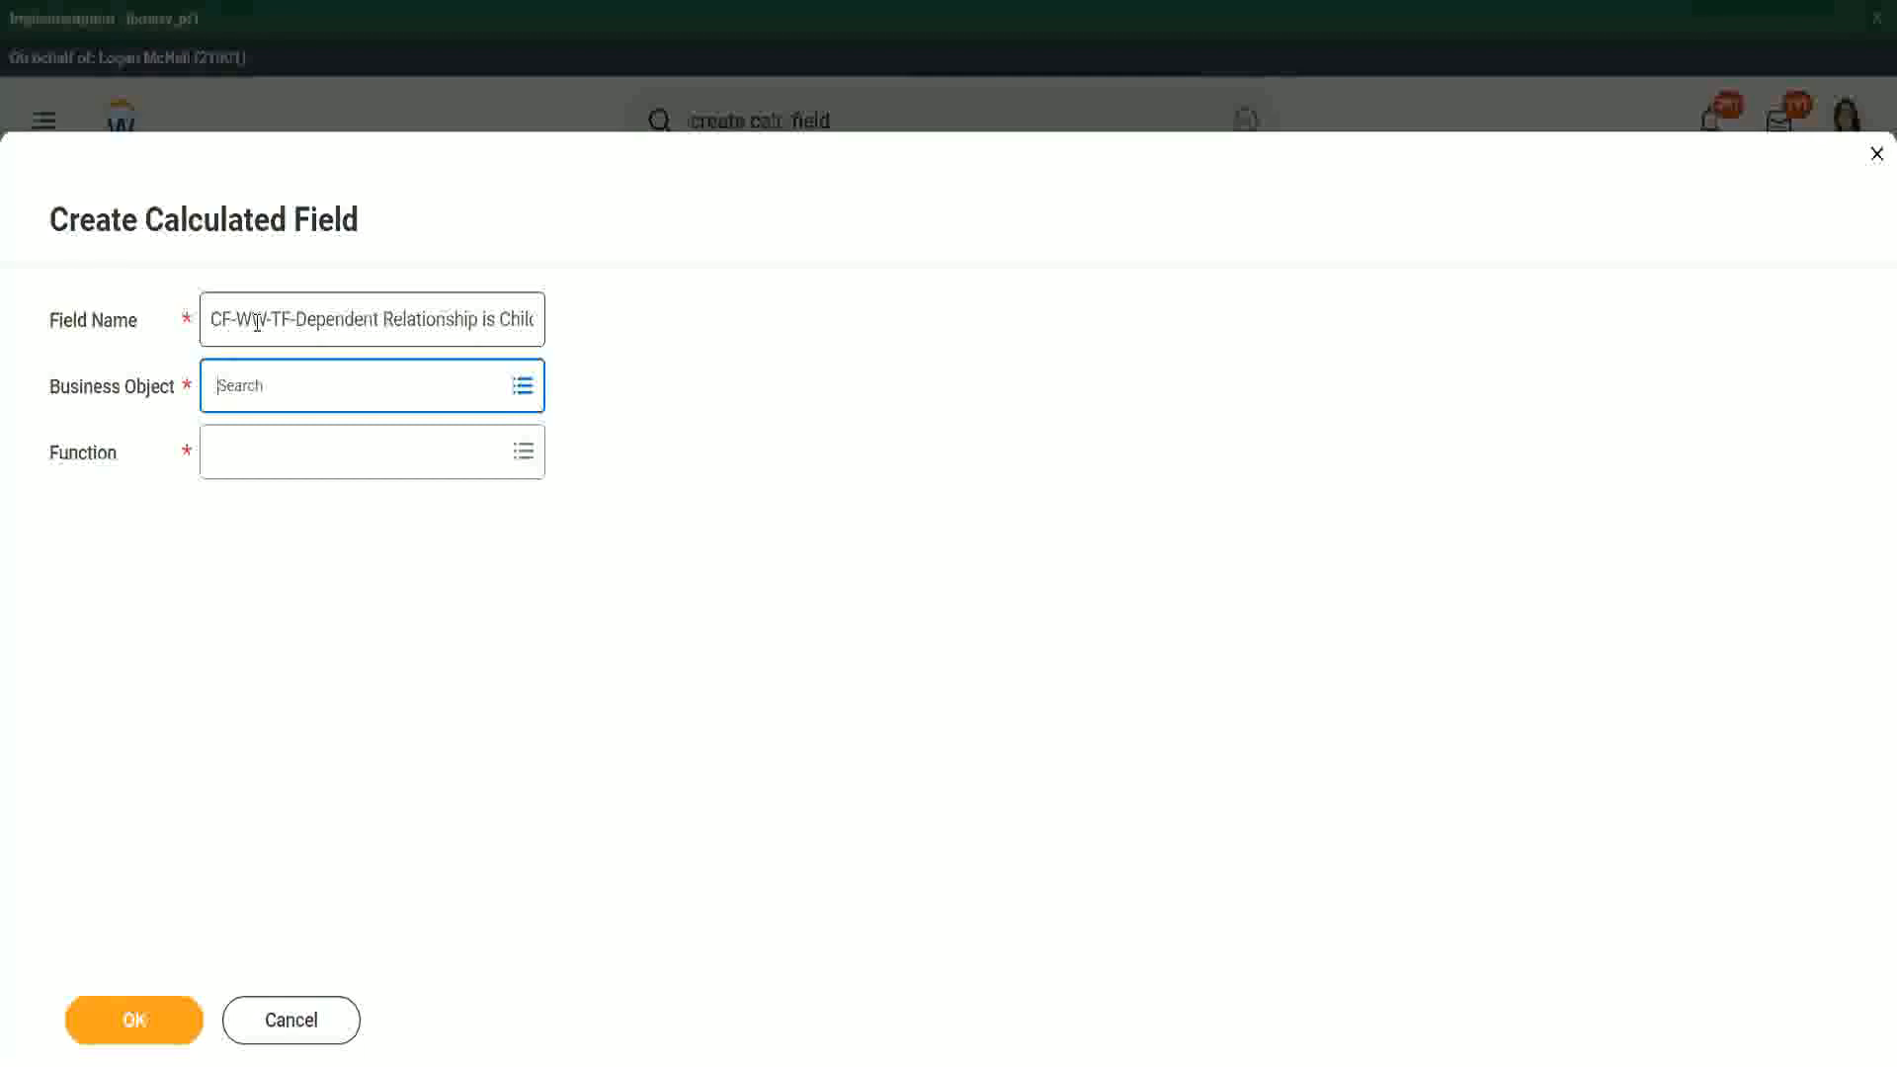
text(depedne)
key(Return)
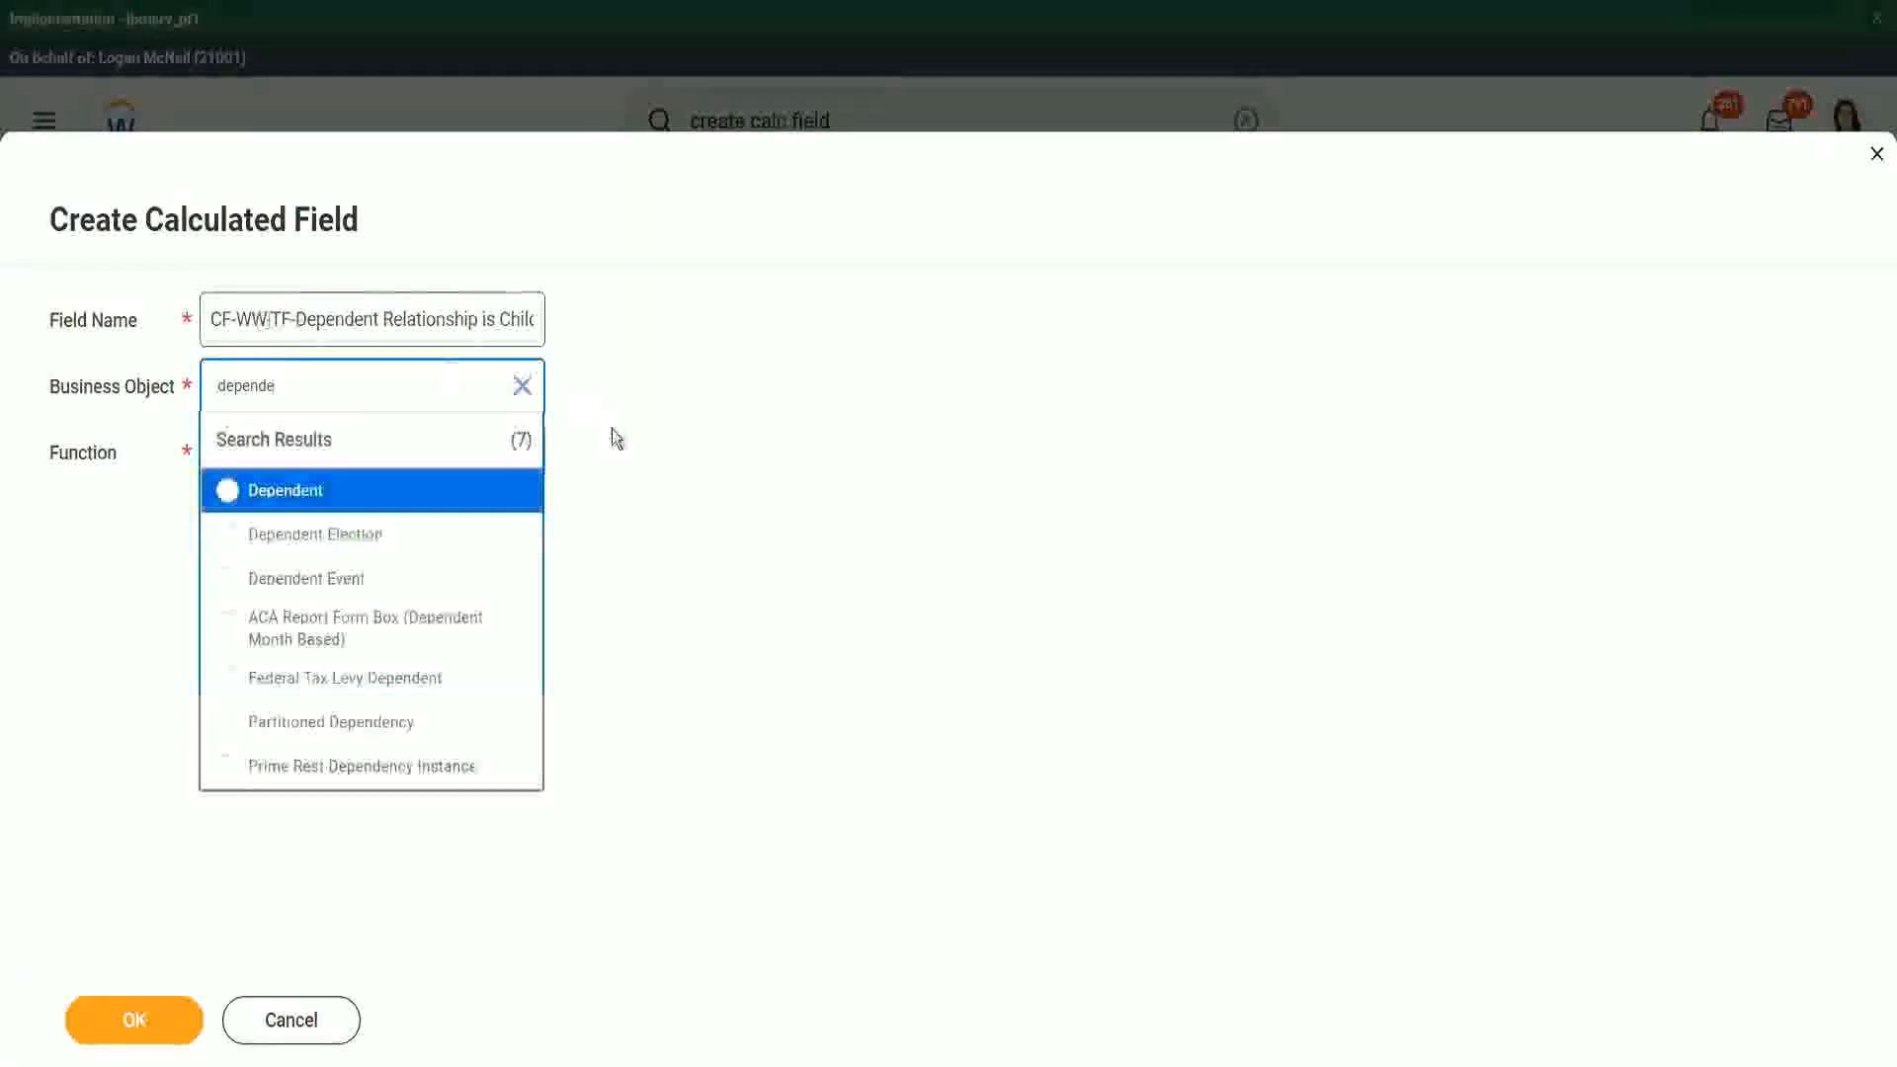
click(330, 499)
click(276, 447)
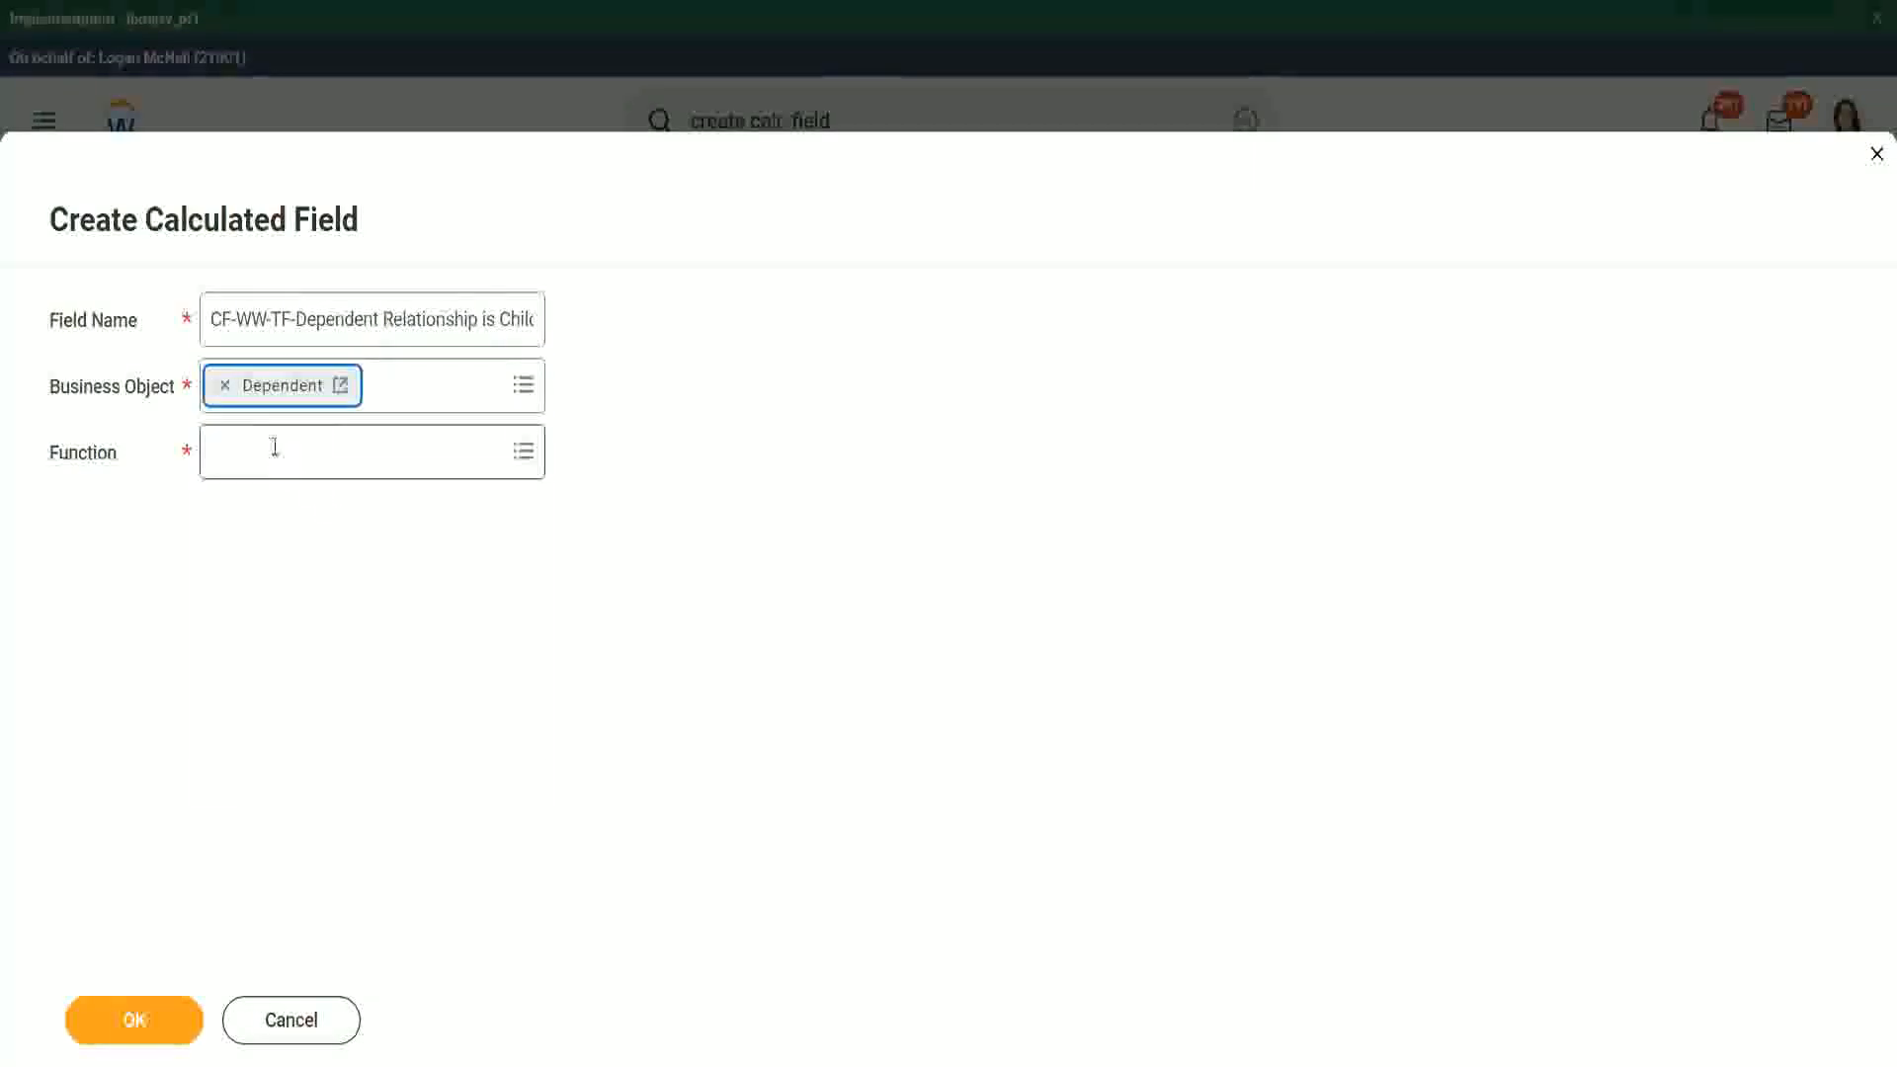
text(true)
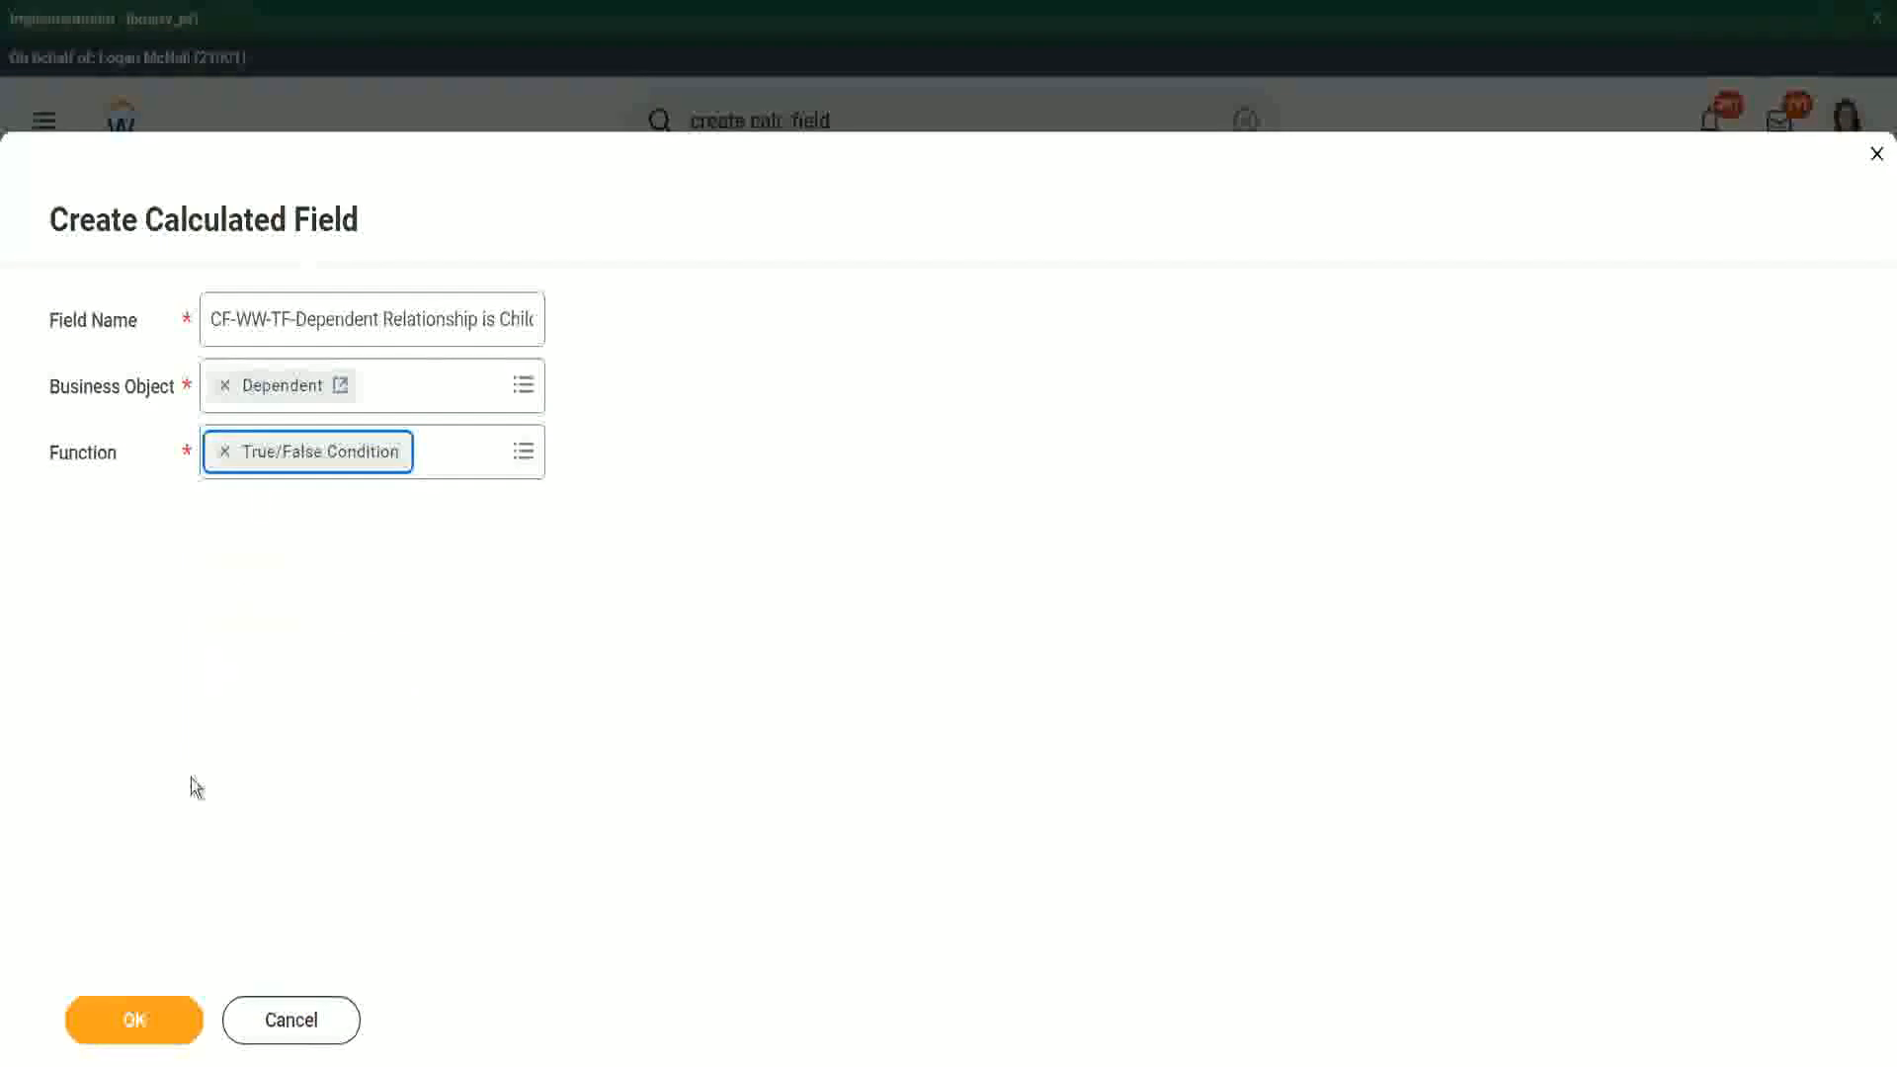
click(155, 1030)
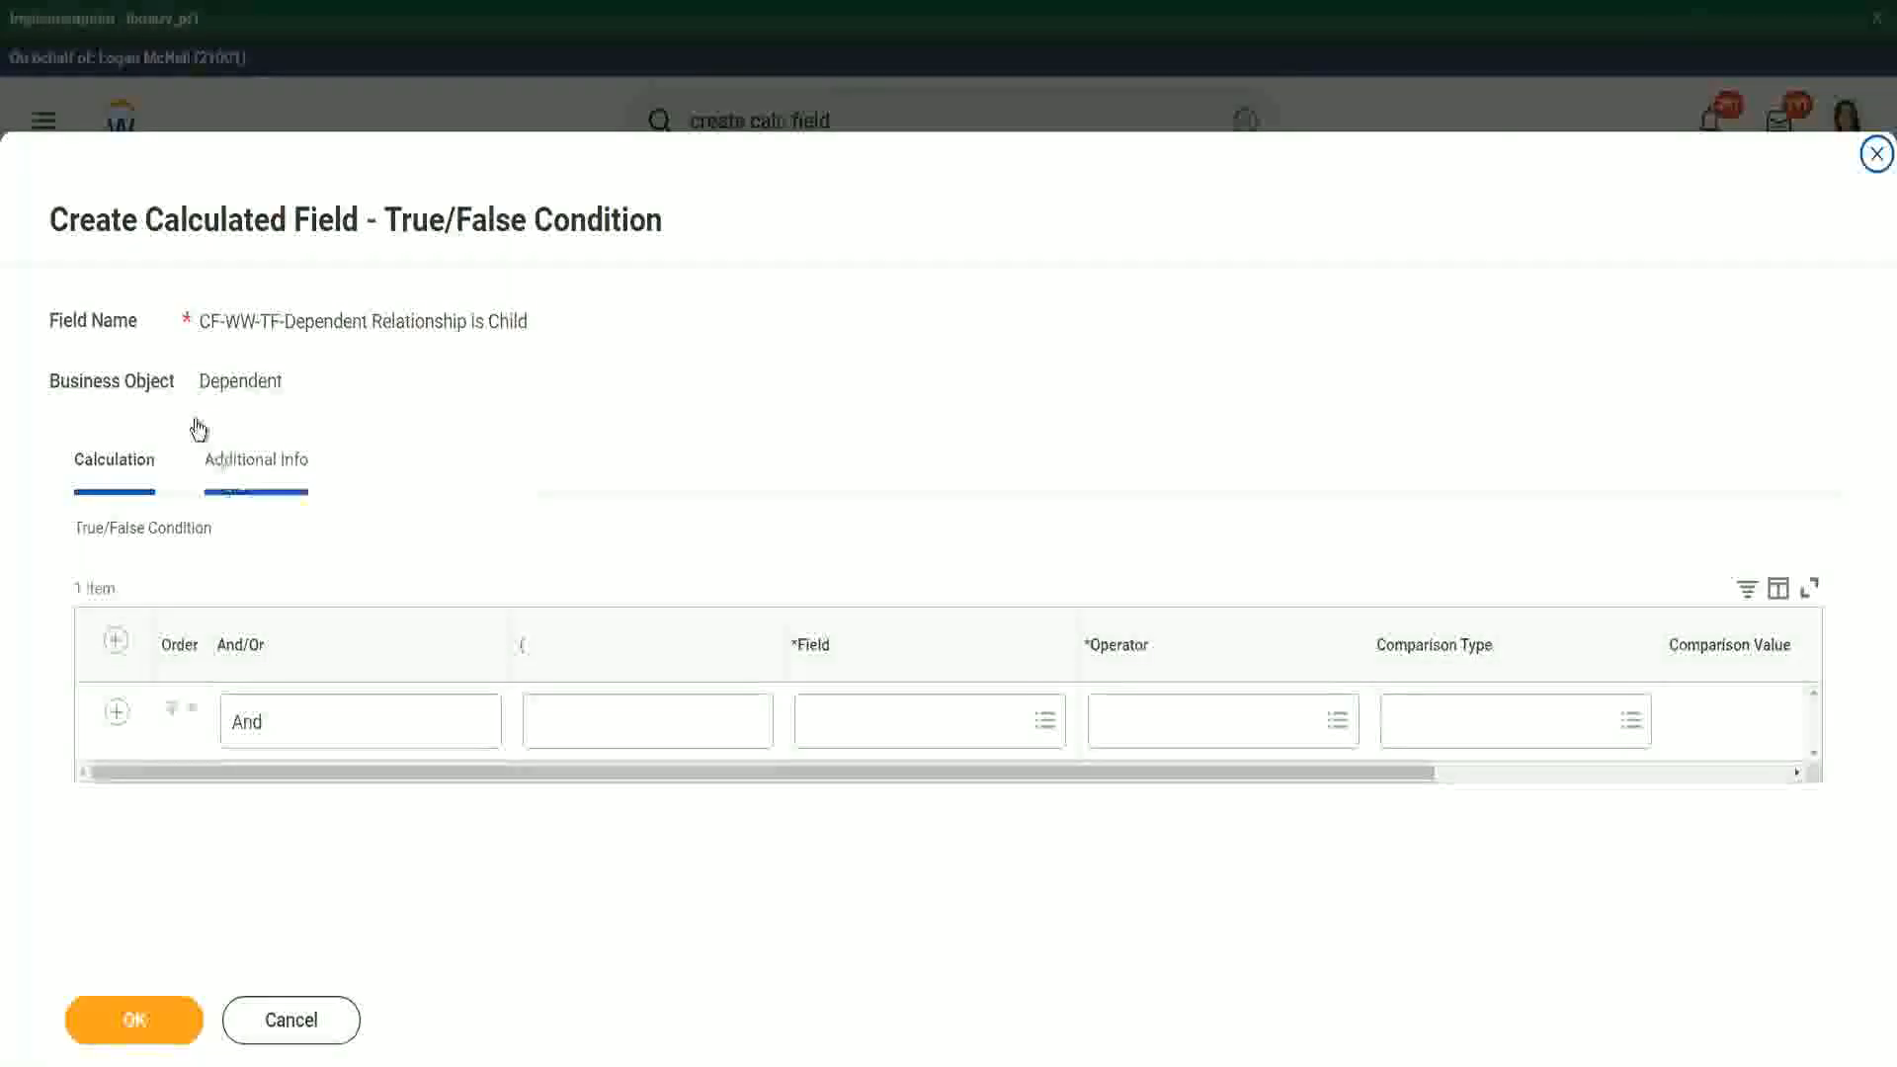
Choose the single-instance Relationship field for the first condition row and check its report field details
drag(199, 382, 282, 381)
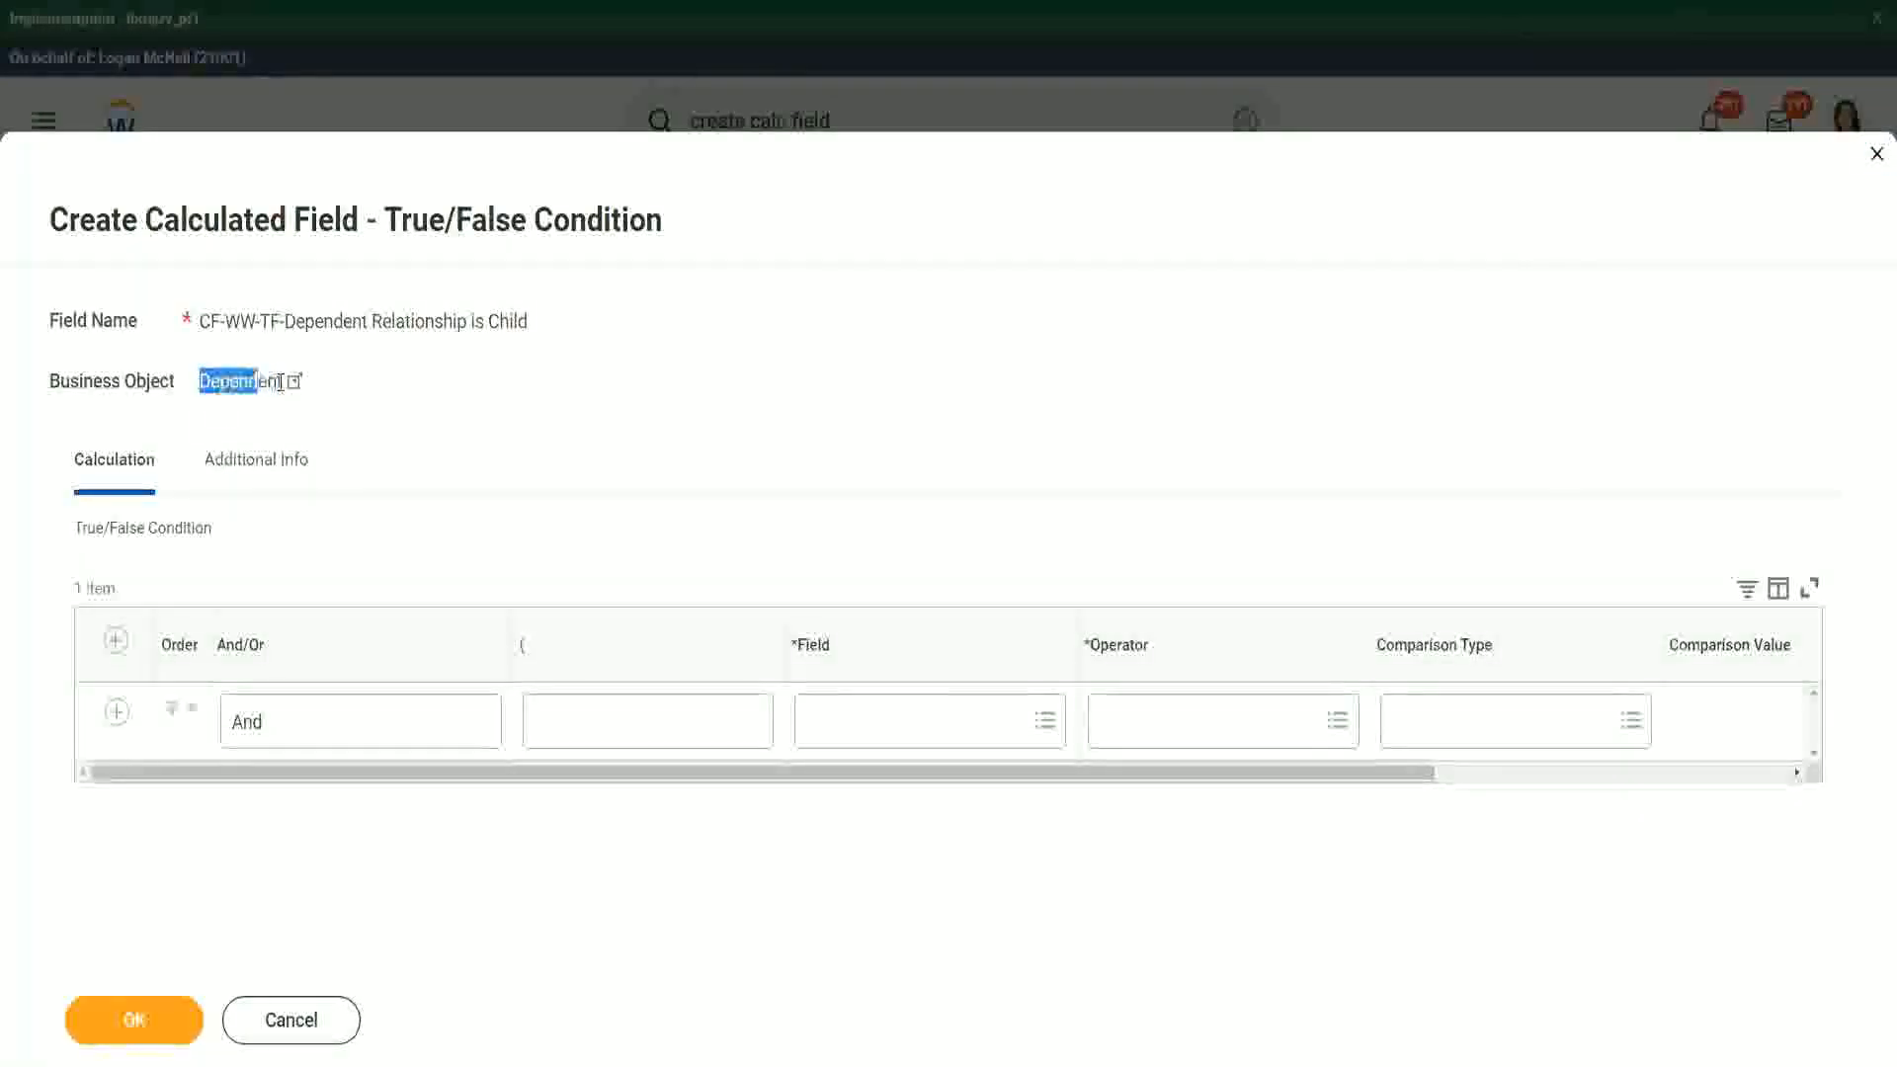
click(864, 719)
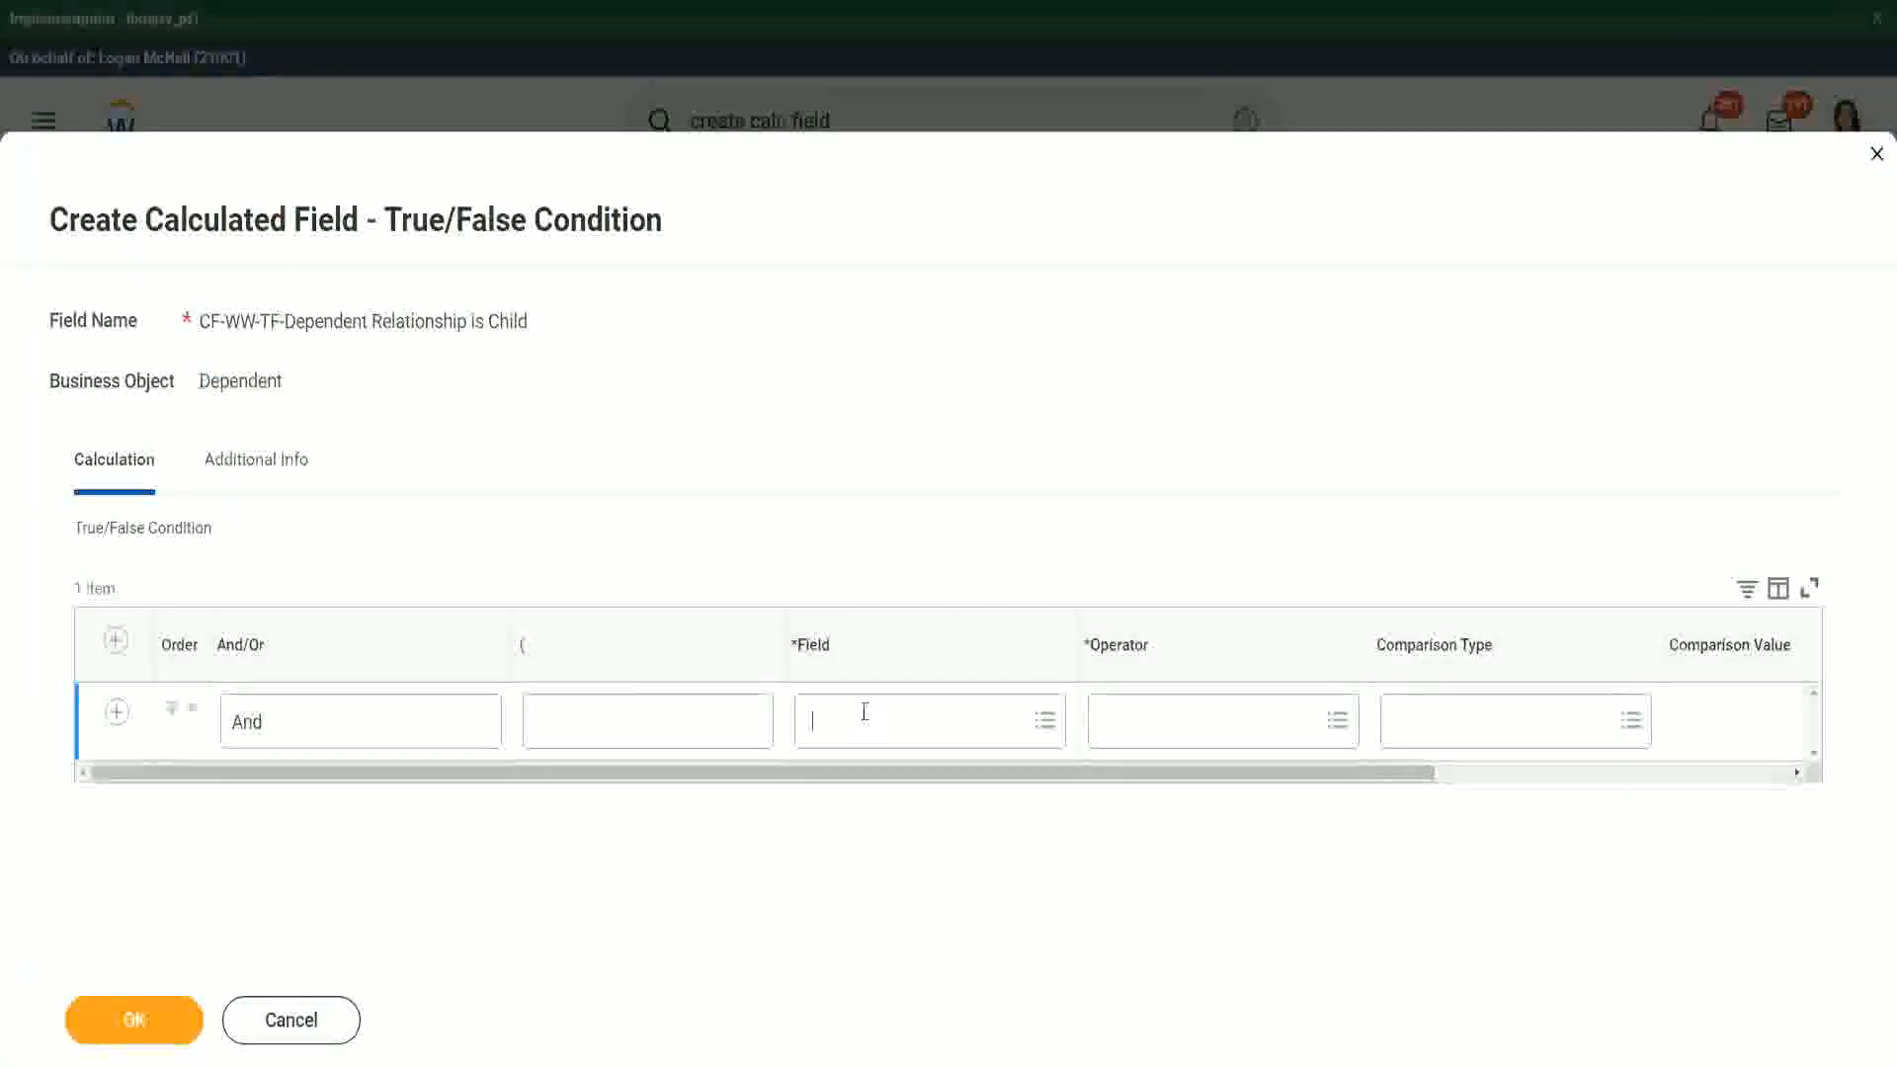
text(relation)
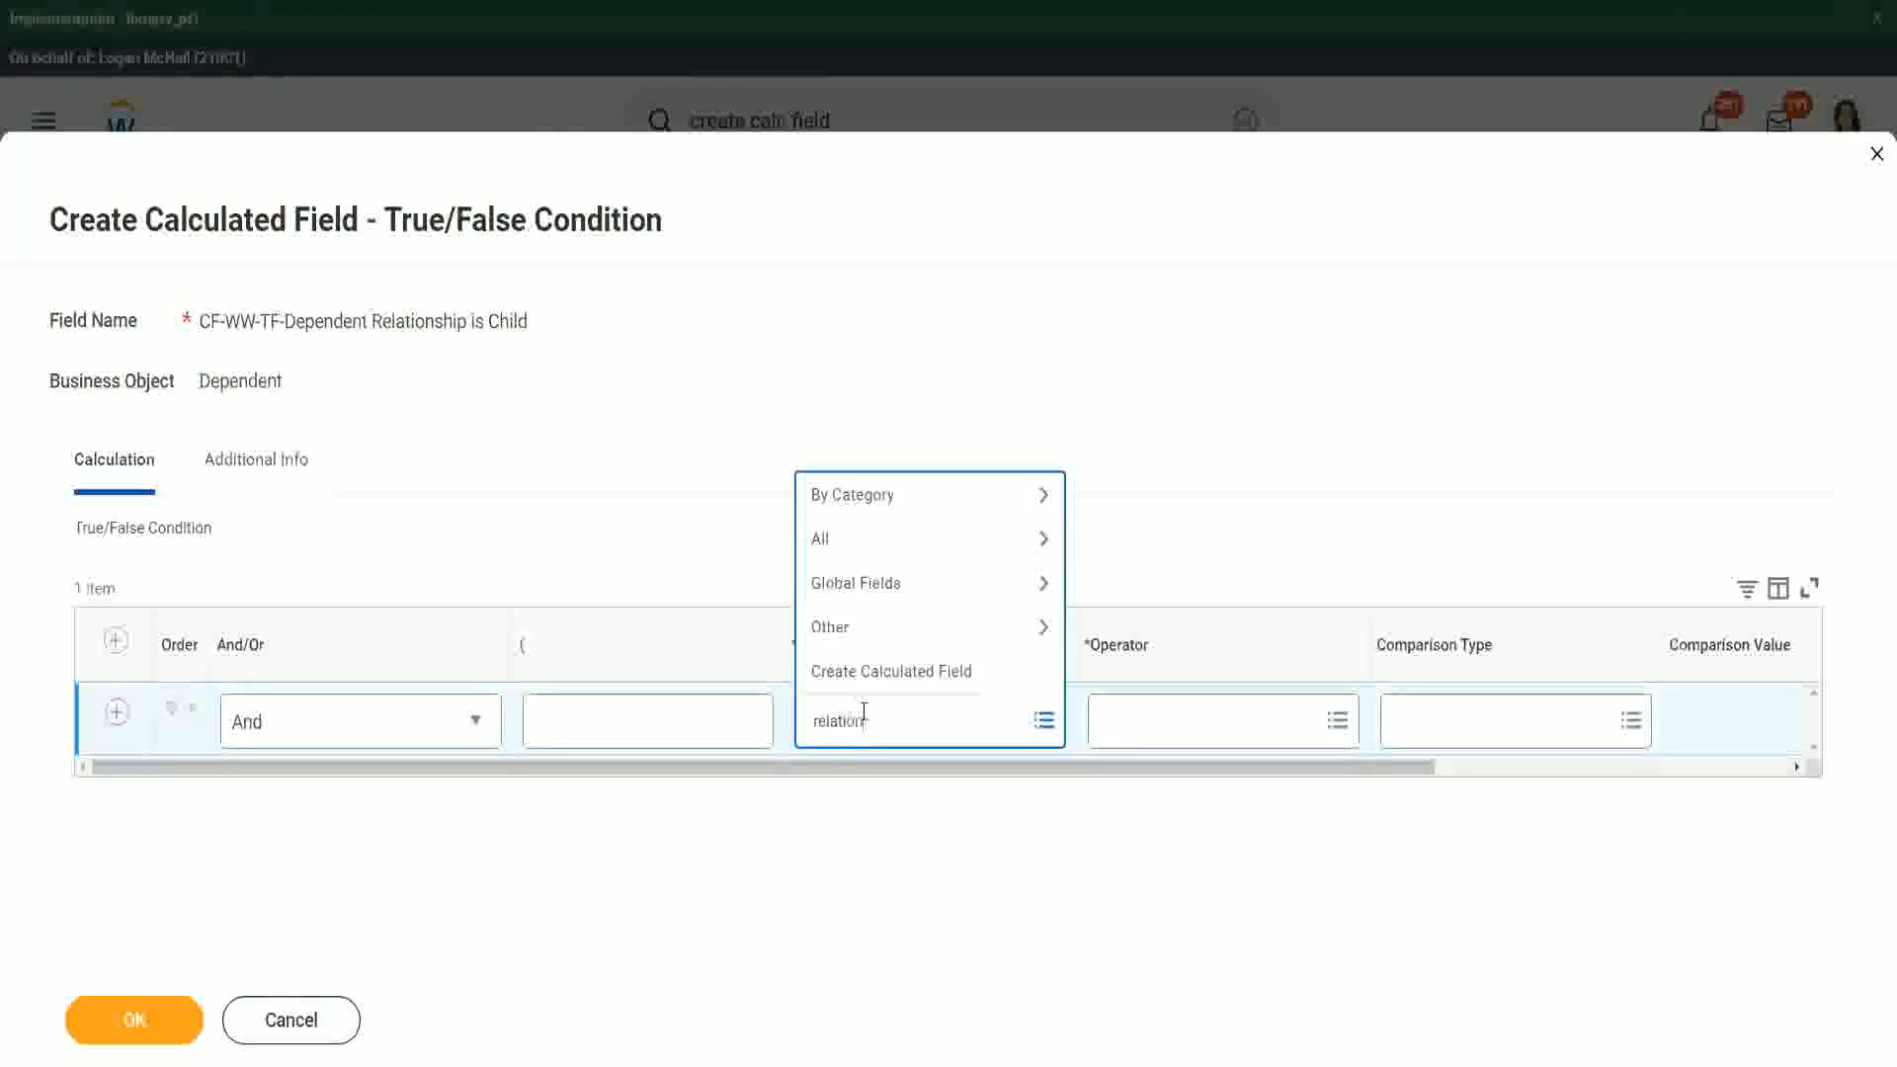
text(ship)
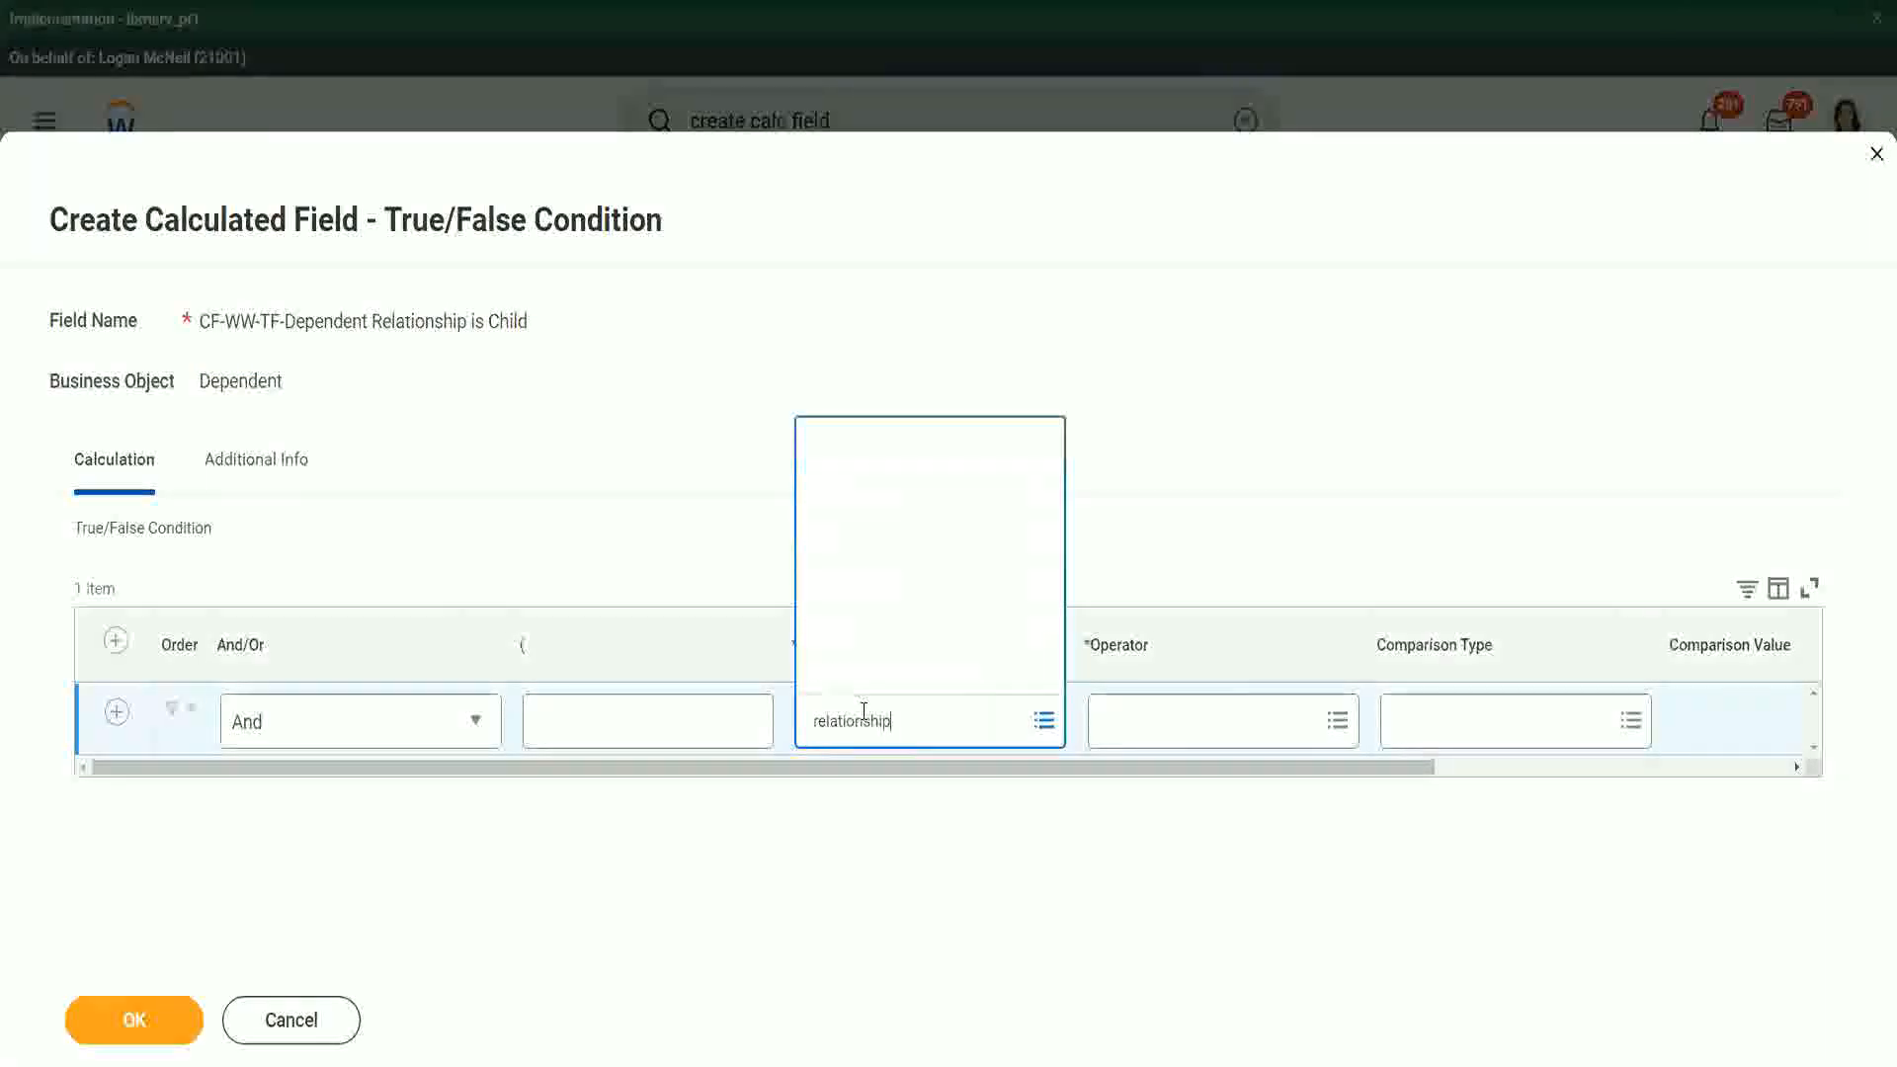
key(Return)
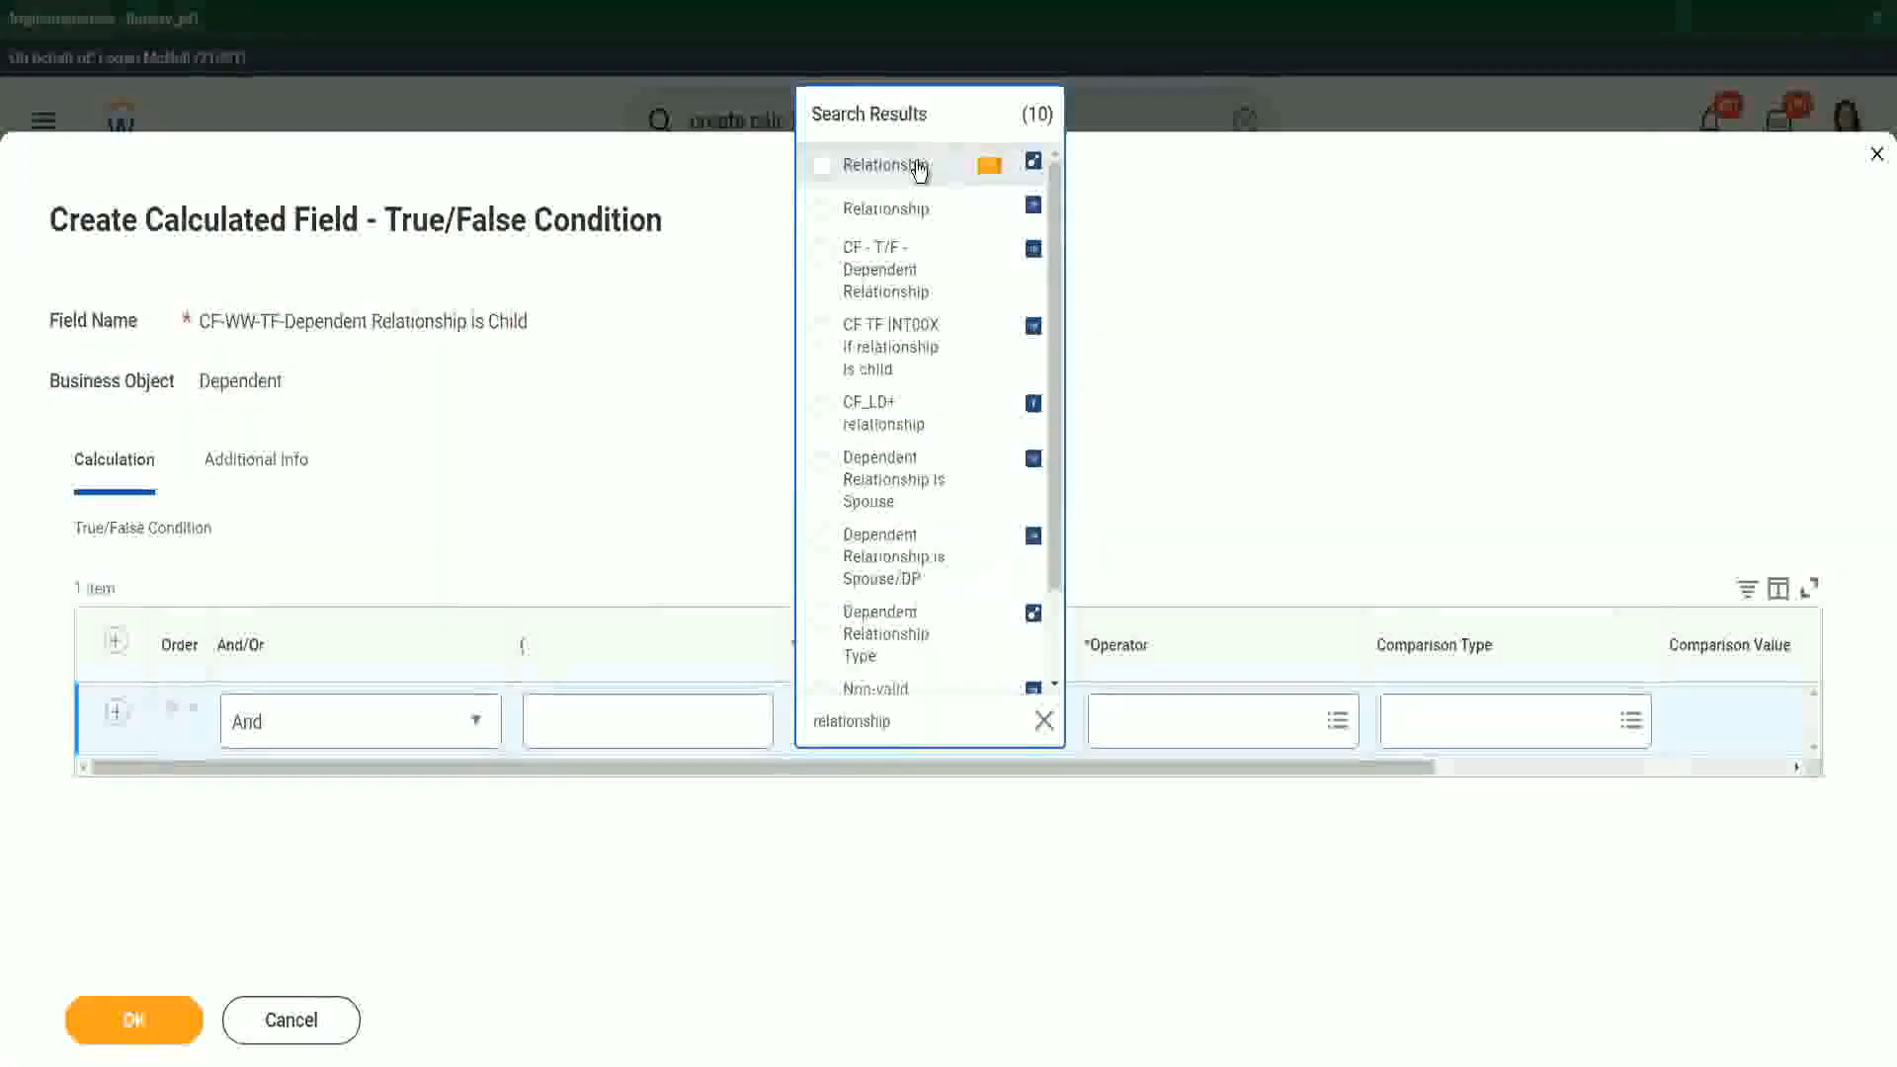
click(919, 168)
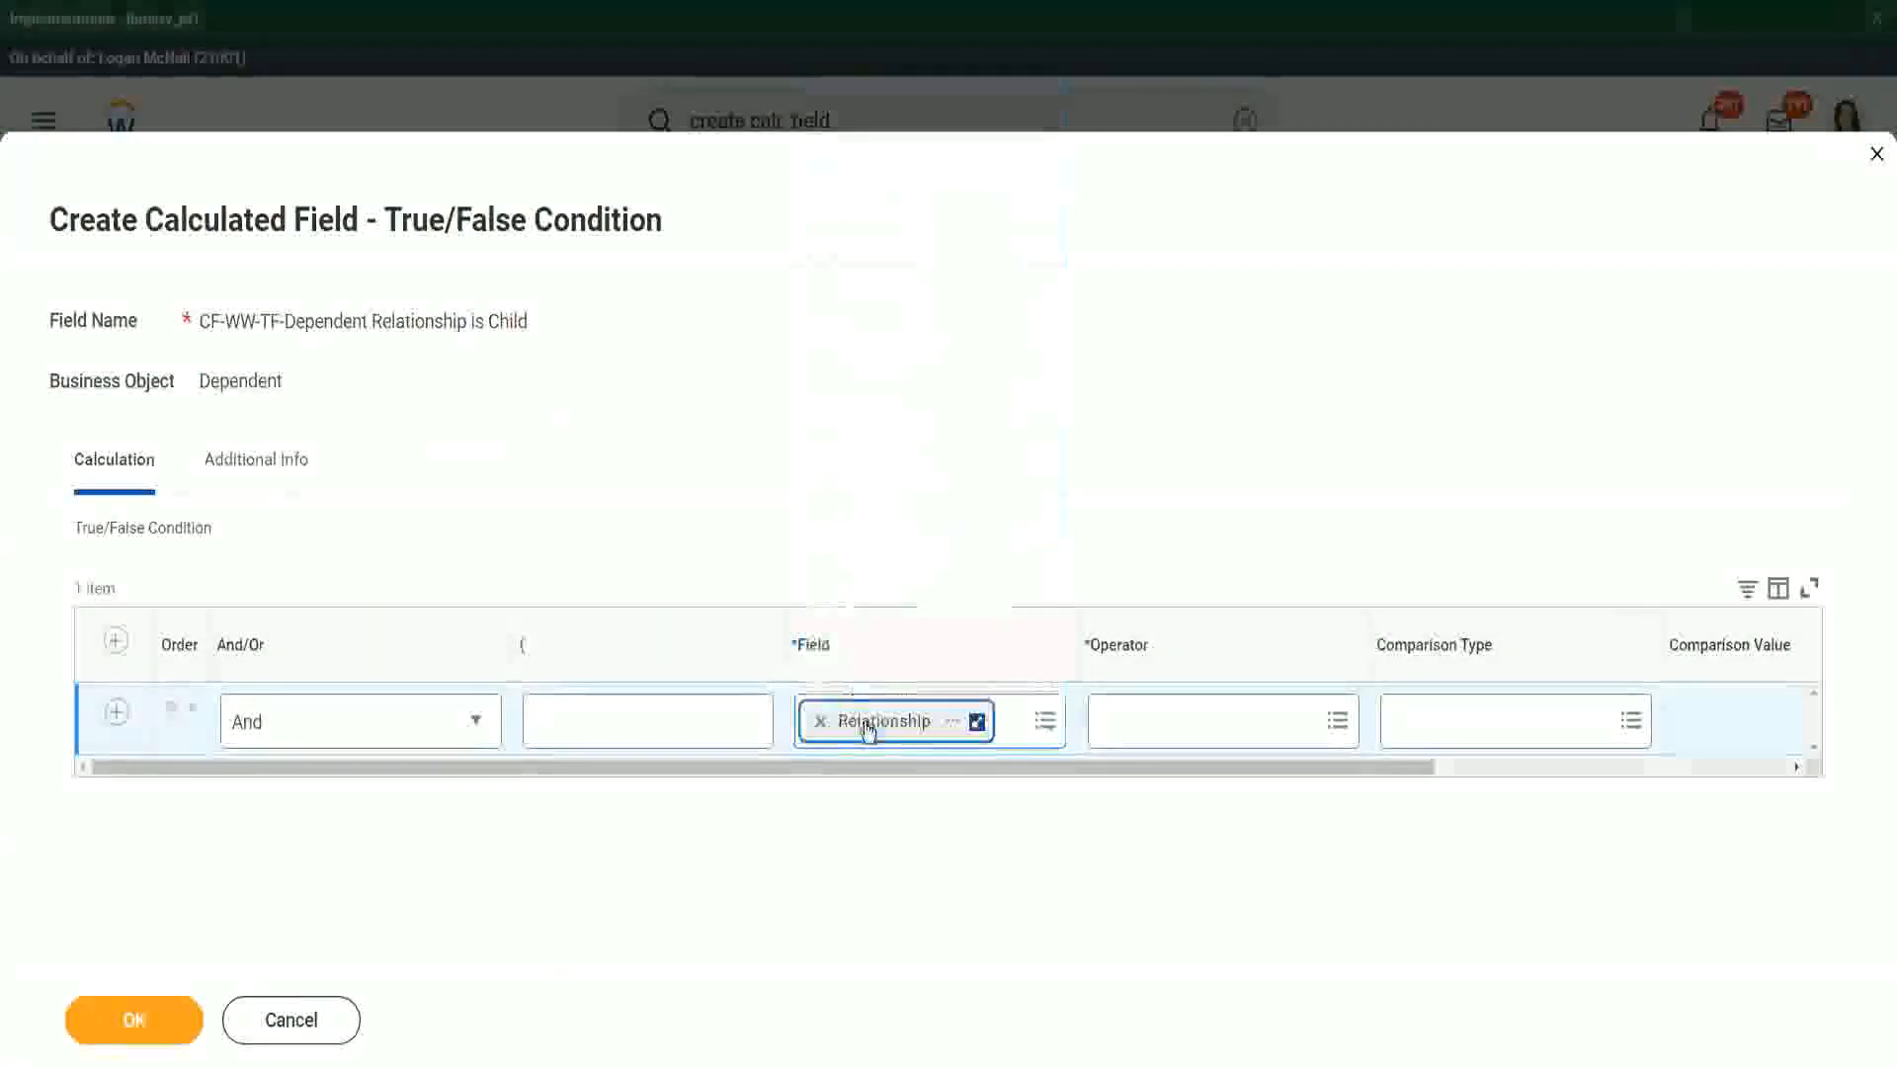
click(952, 723)
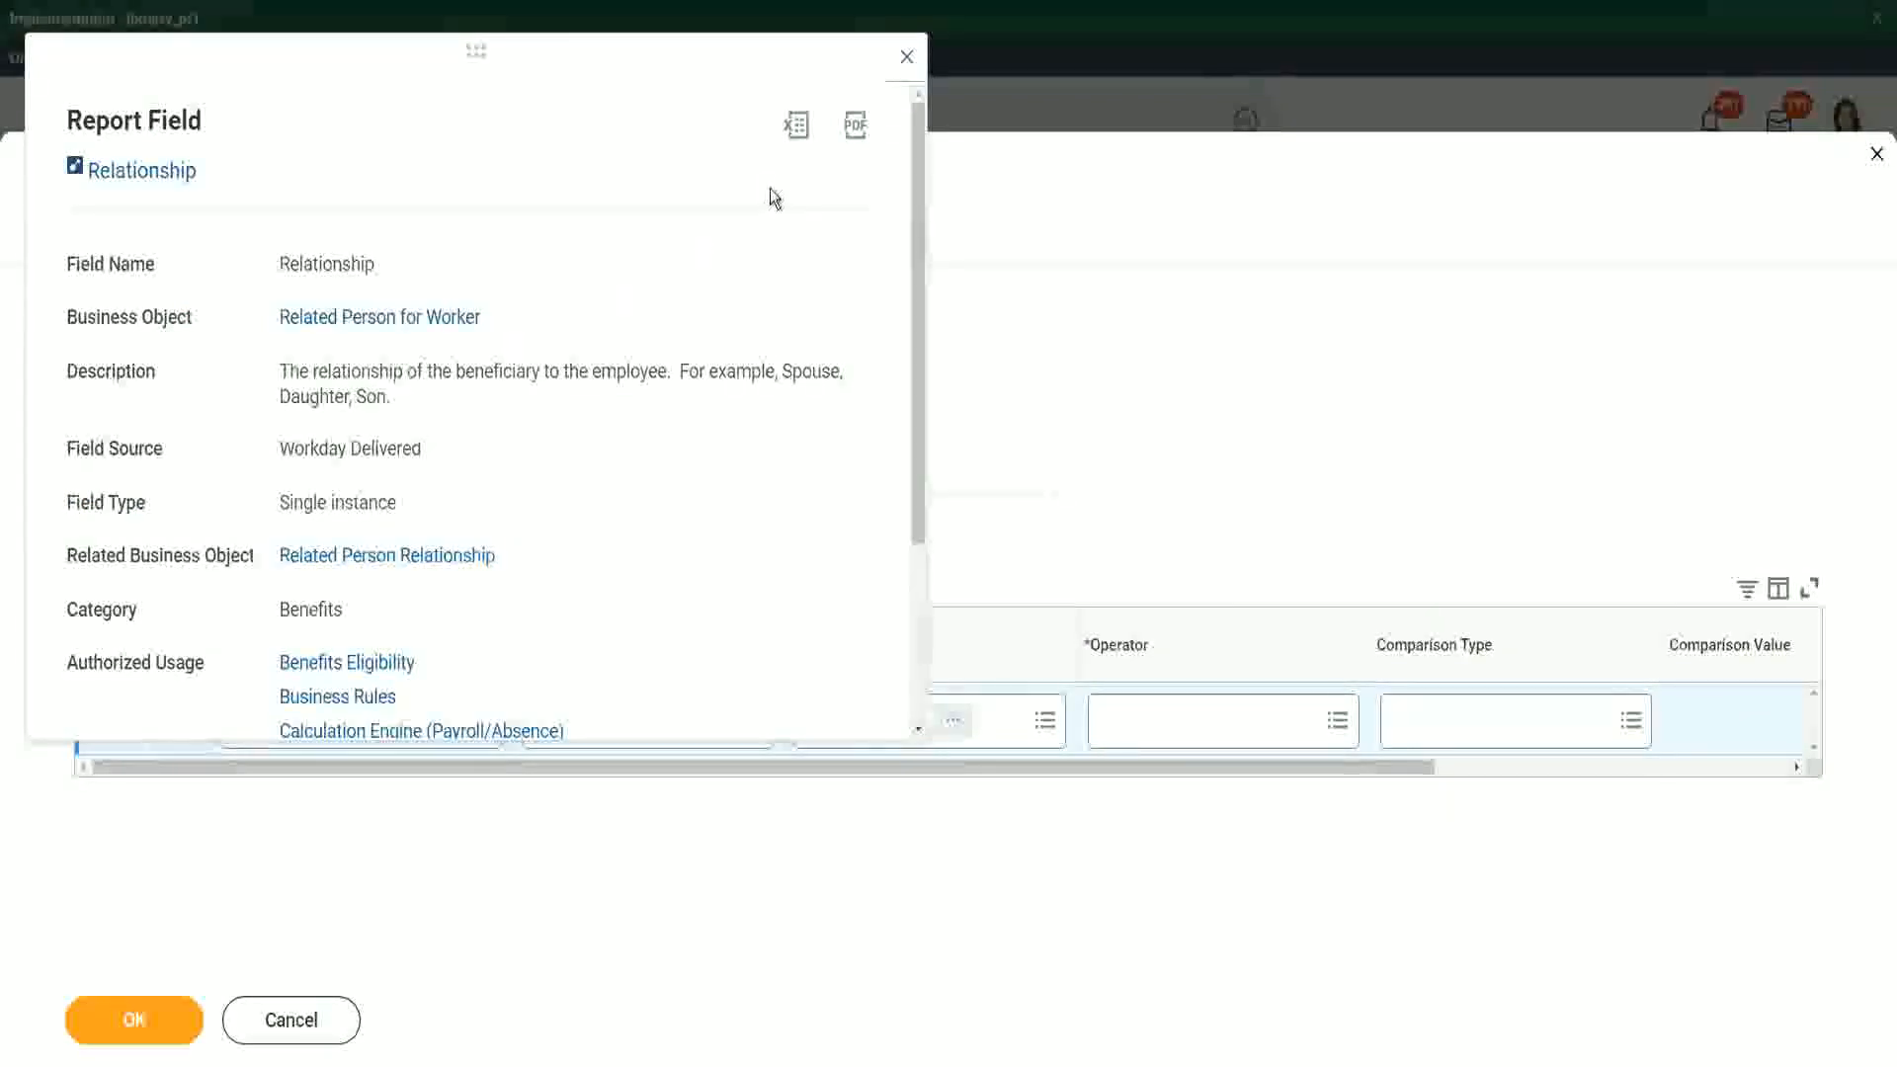
click(905, 60)
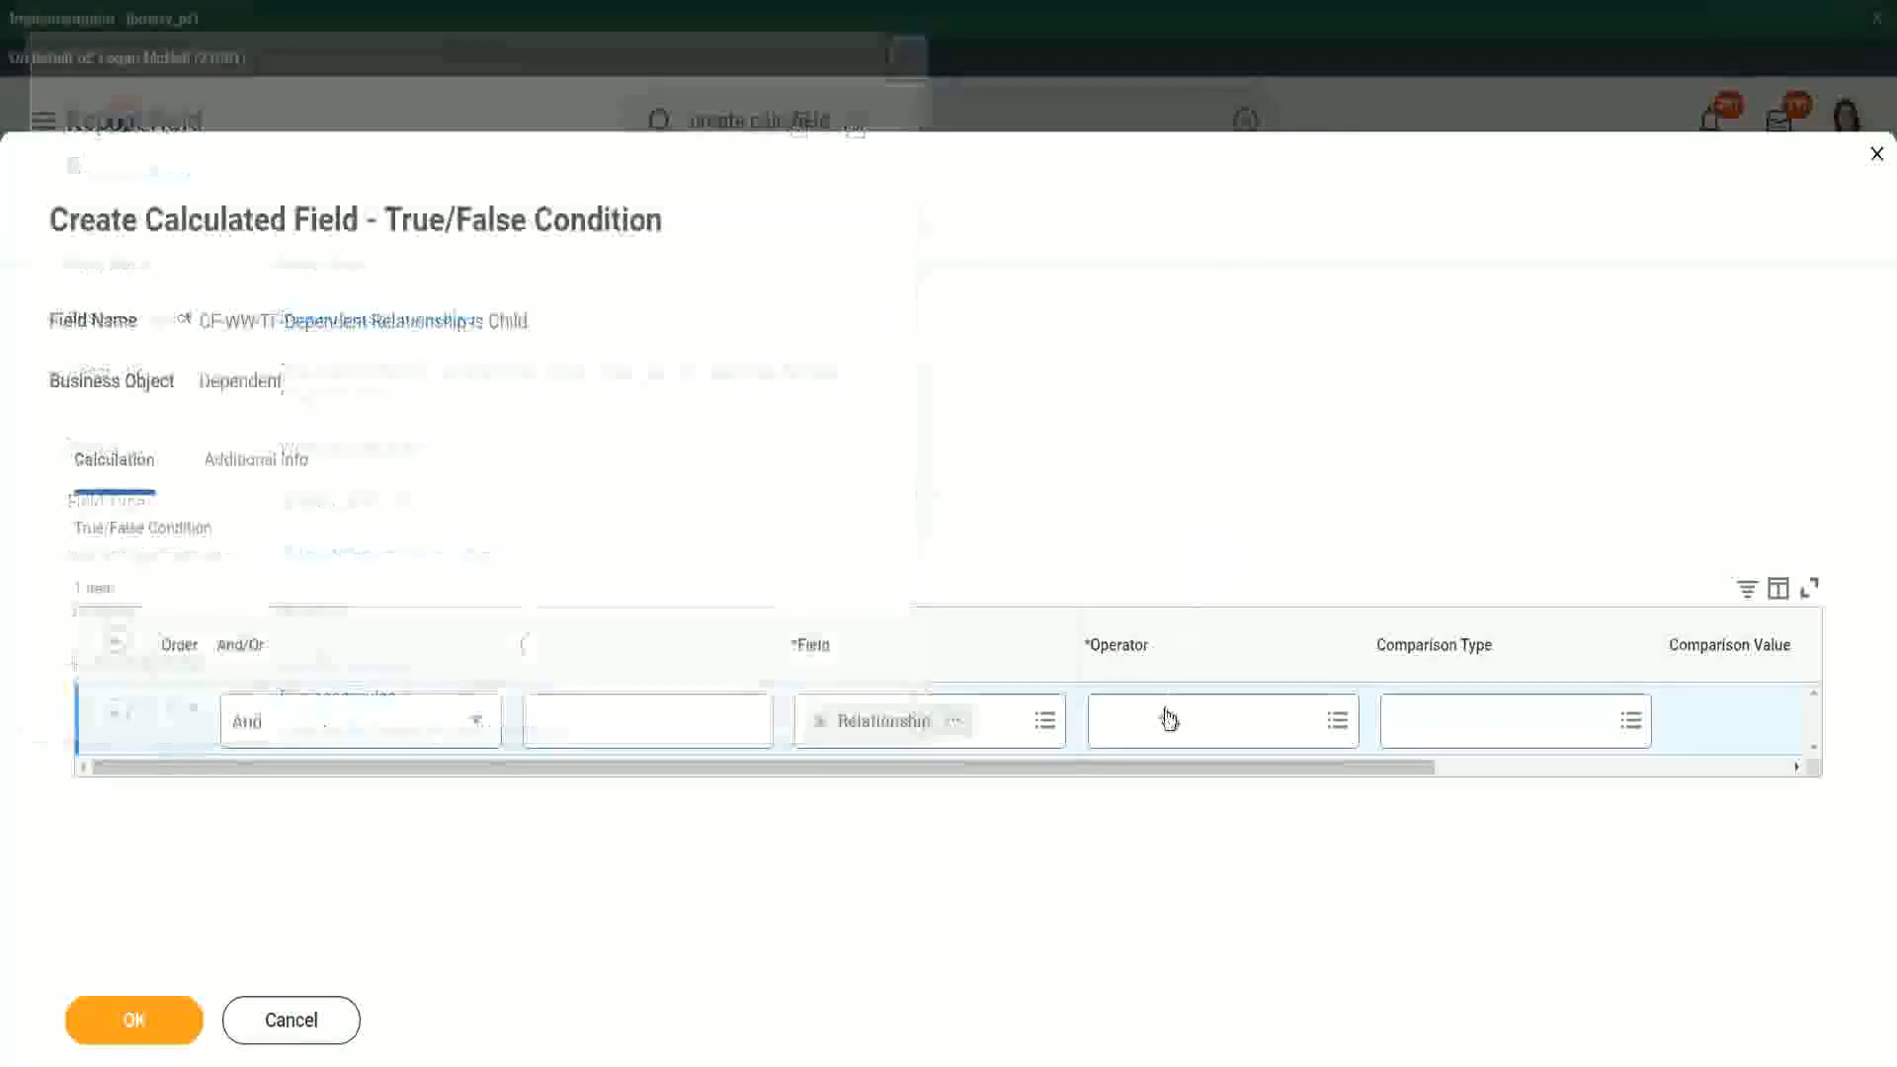
Set the Relationship condition's operator to "in the selection list"
click(1169, 720)
click(1188, 629)
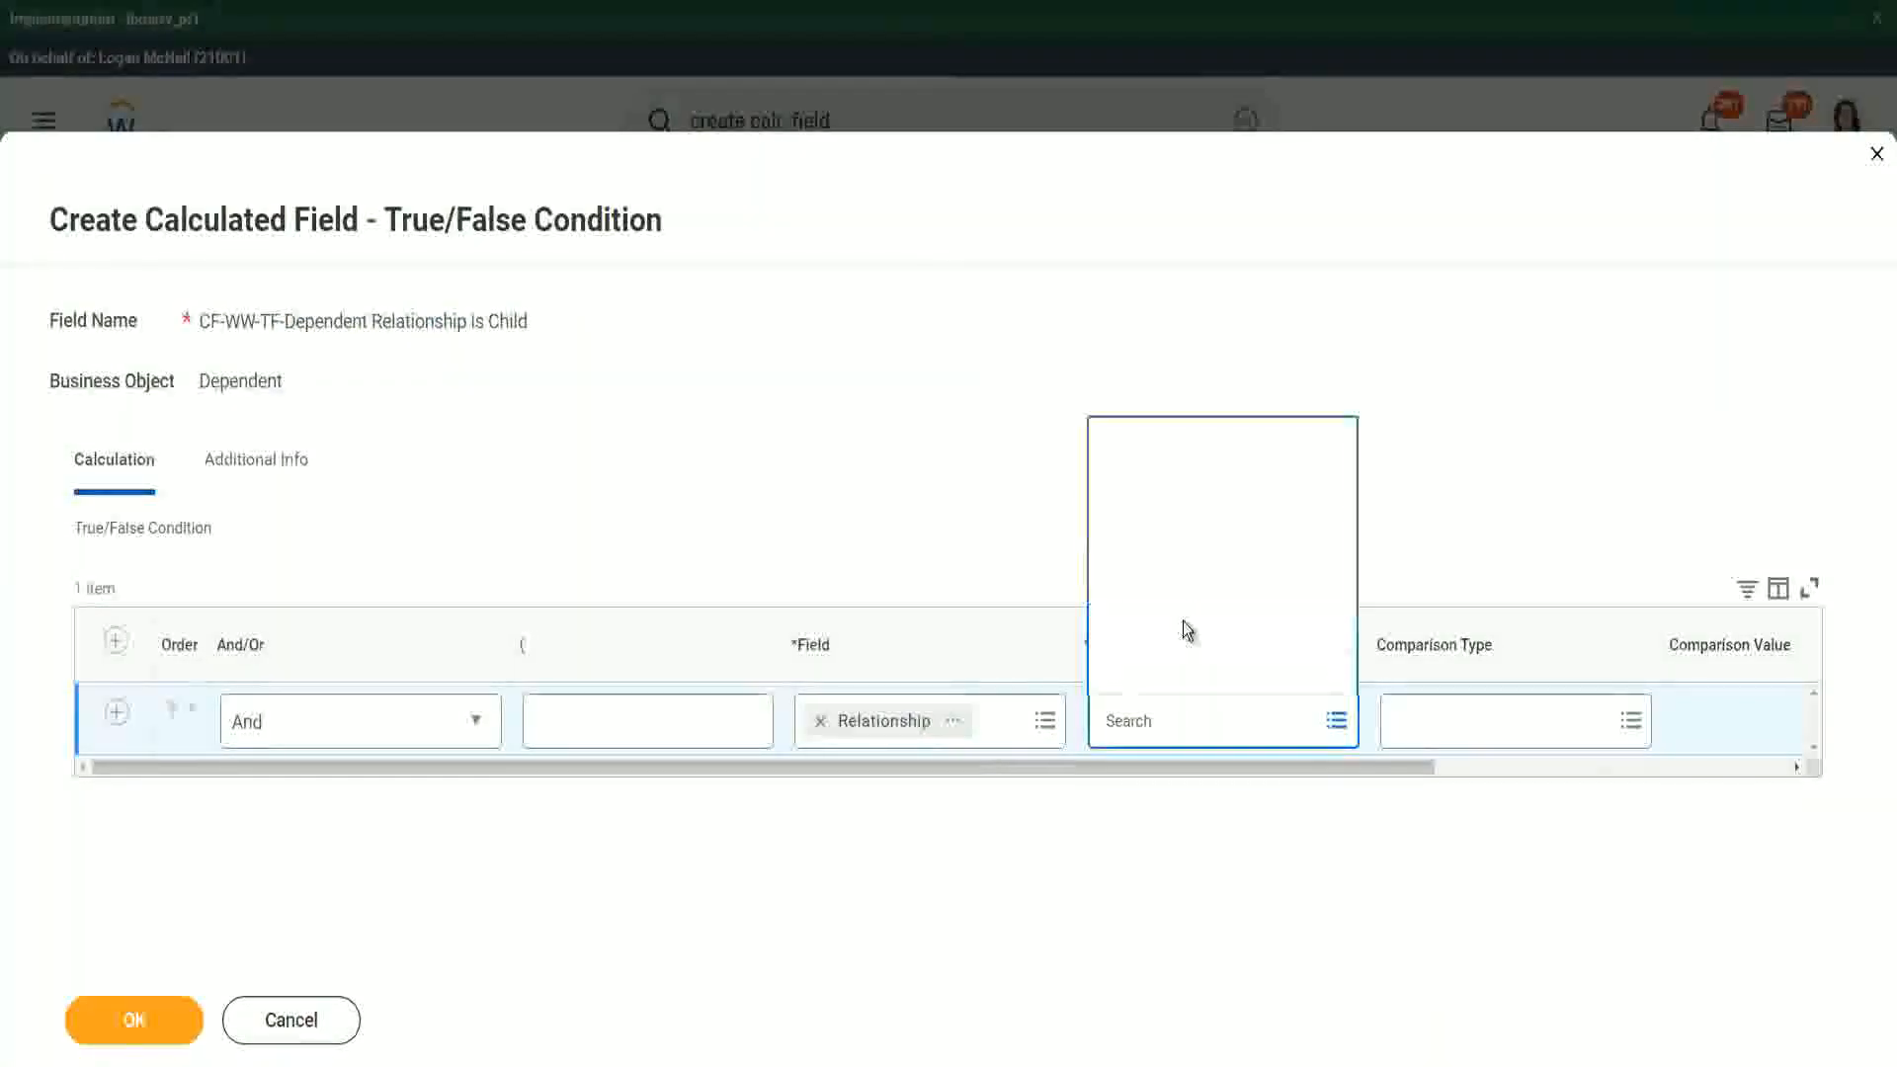
click(1212, 543)
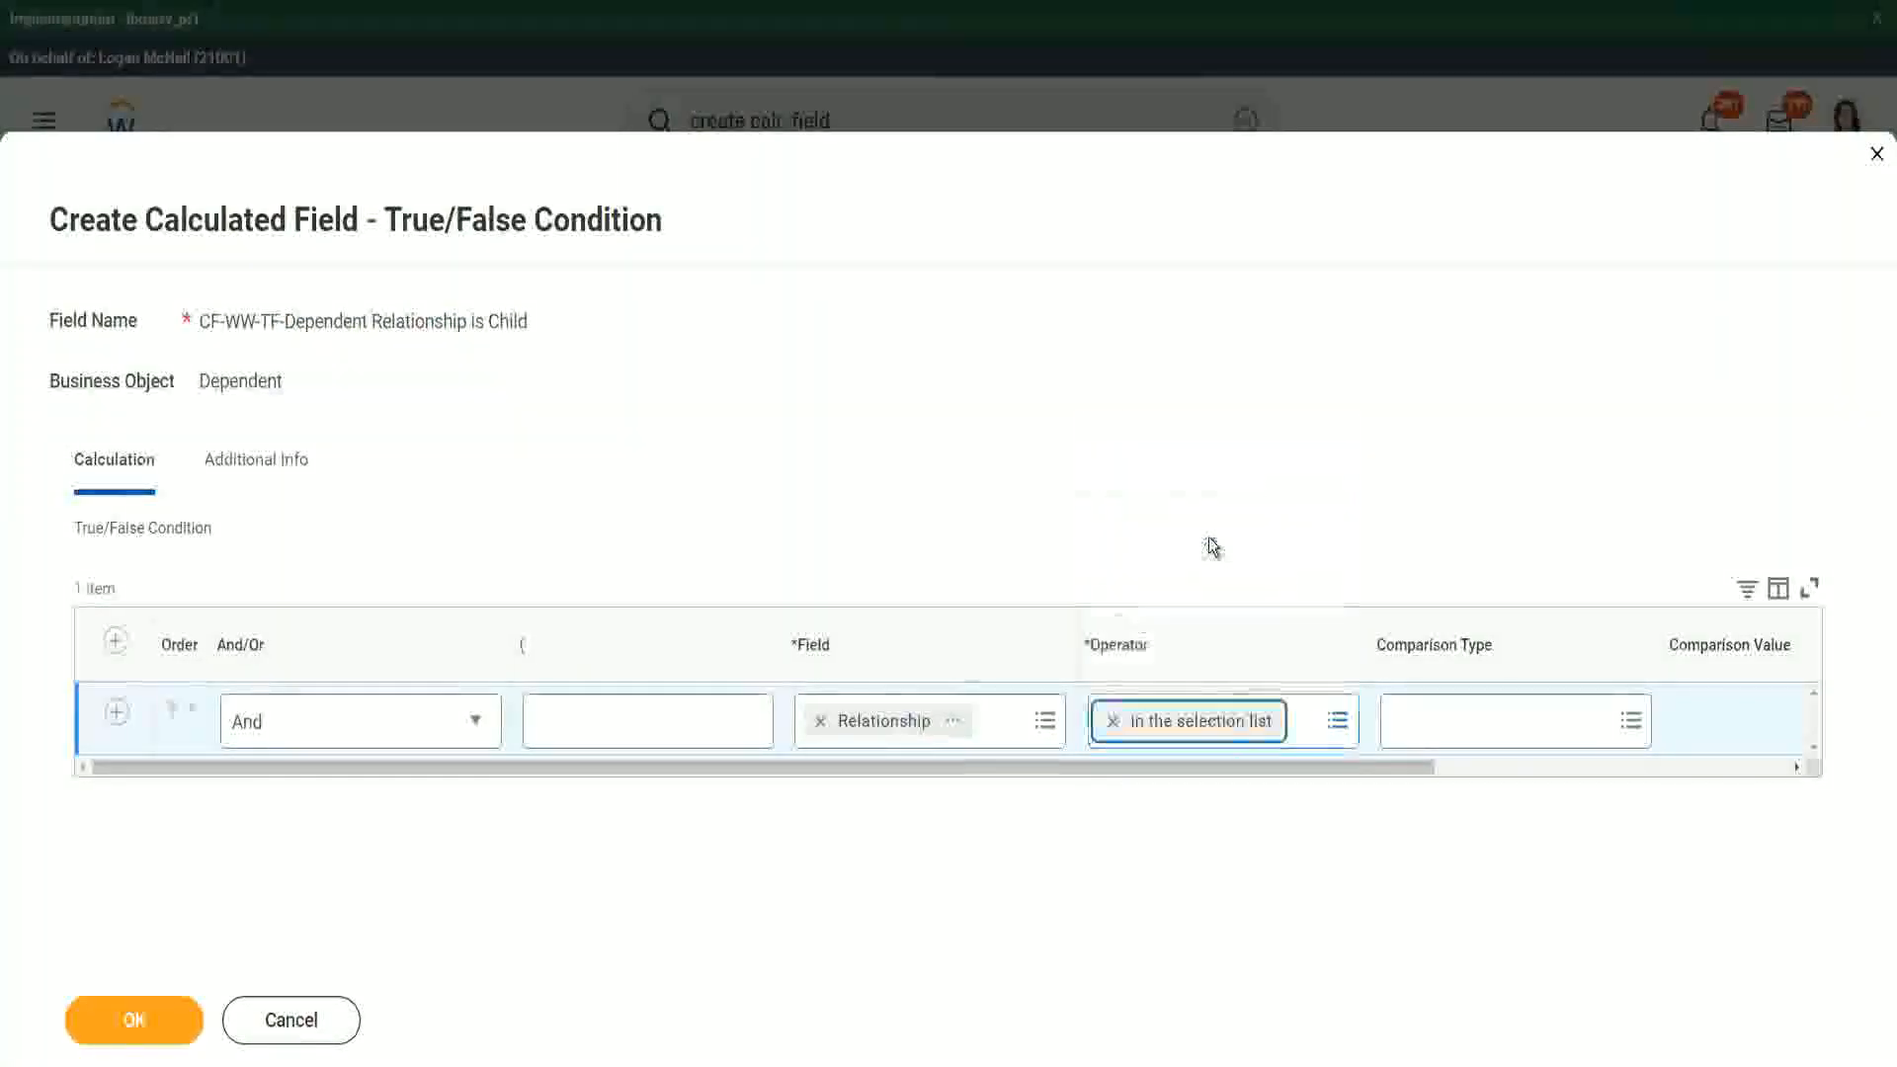
Select Child as the condition's comparison value and save the true/false calculated field
drag(1219, 785, 1600, 761)
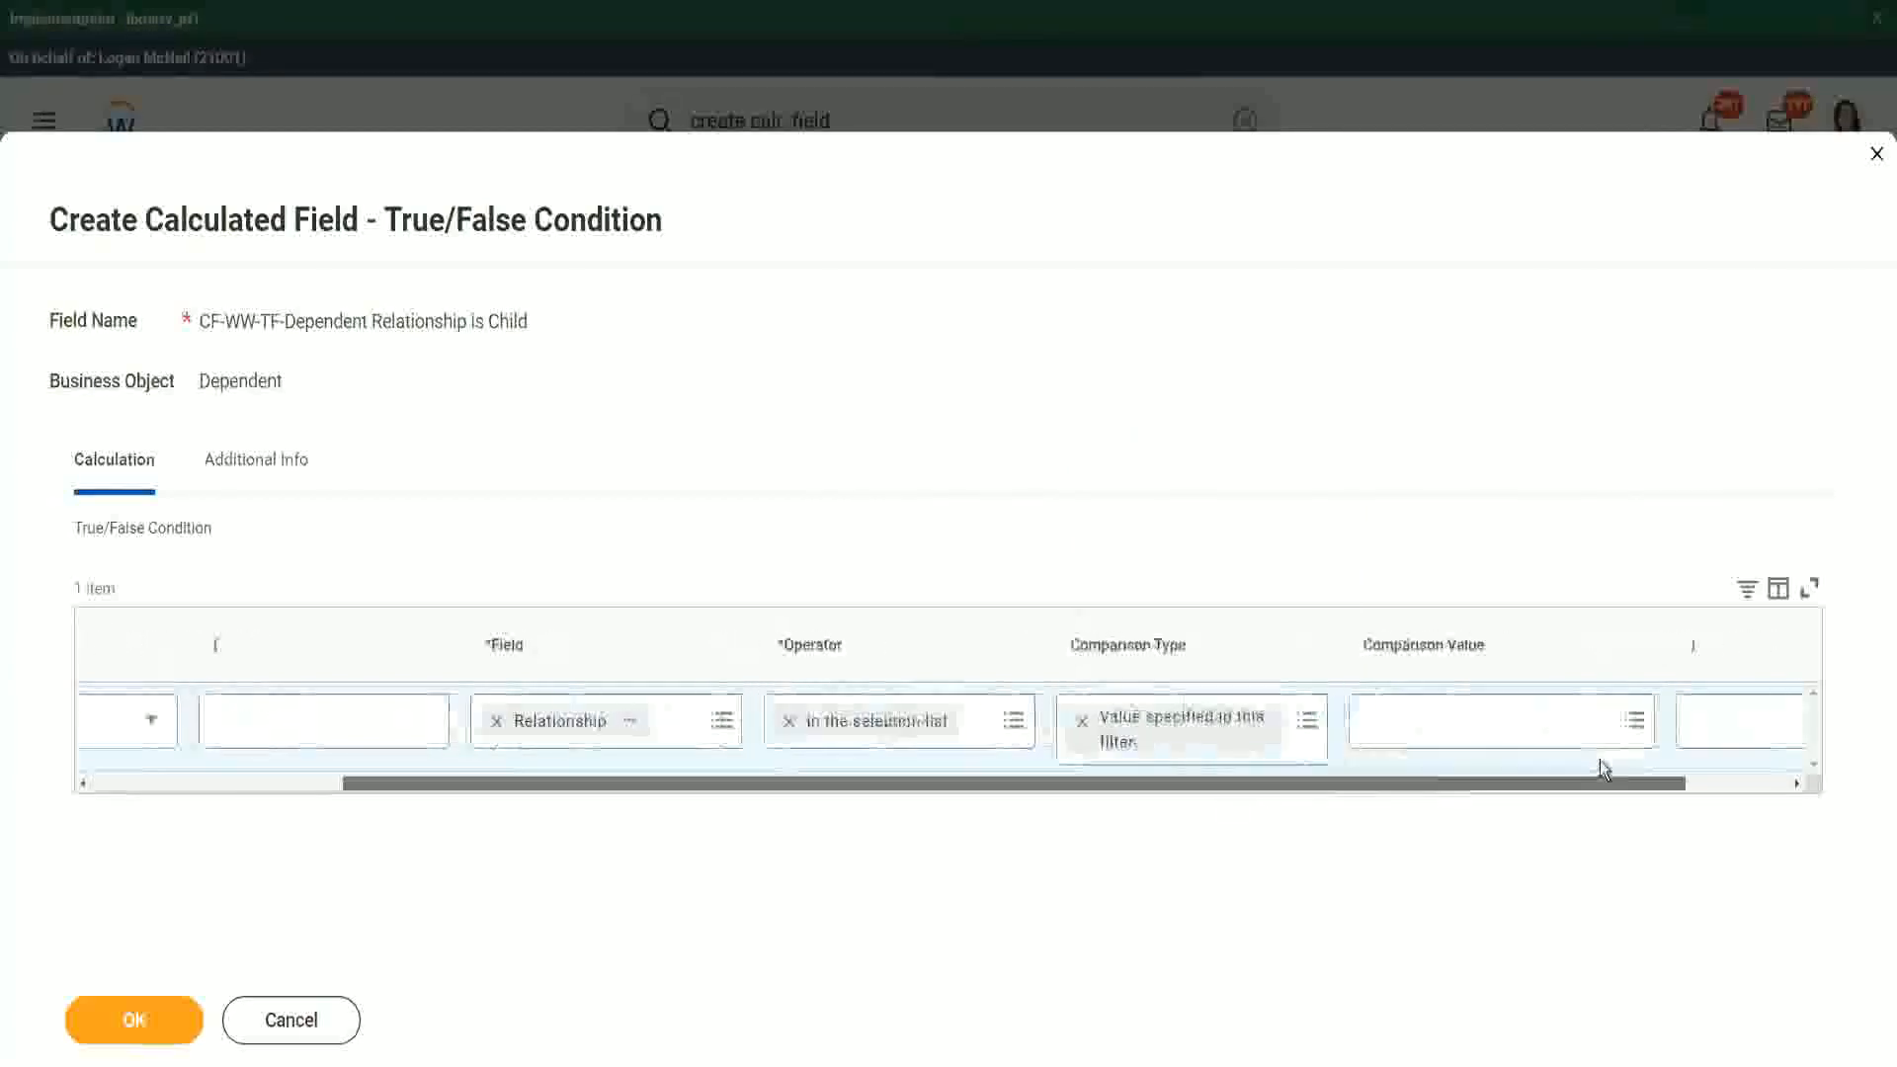
click(1296, 722)
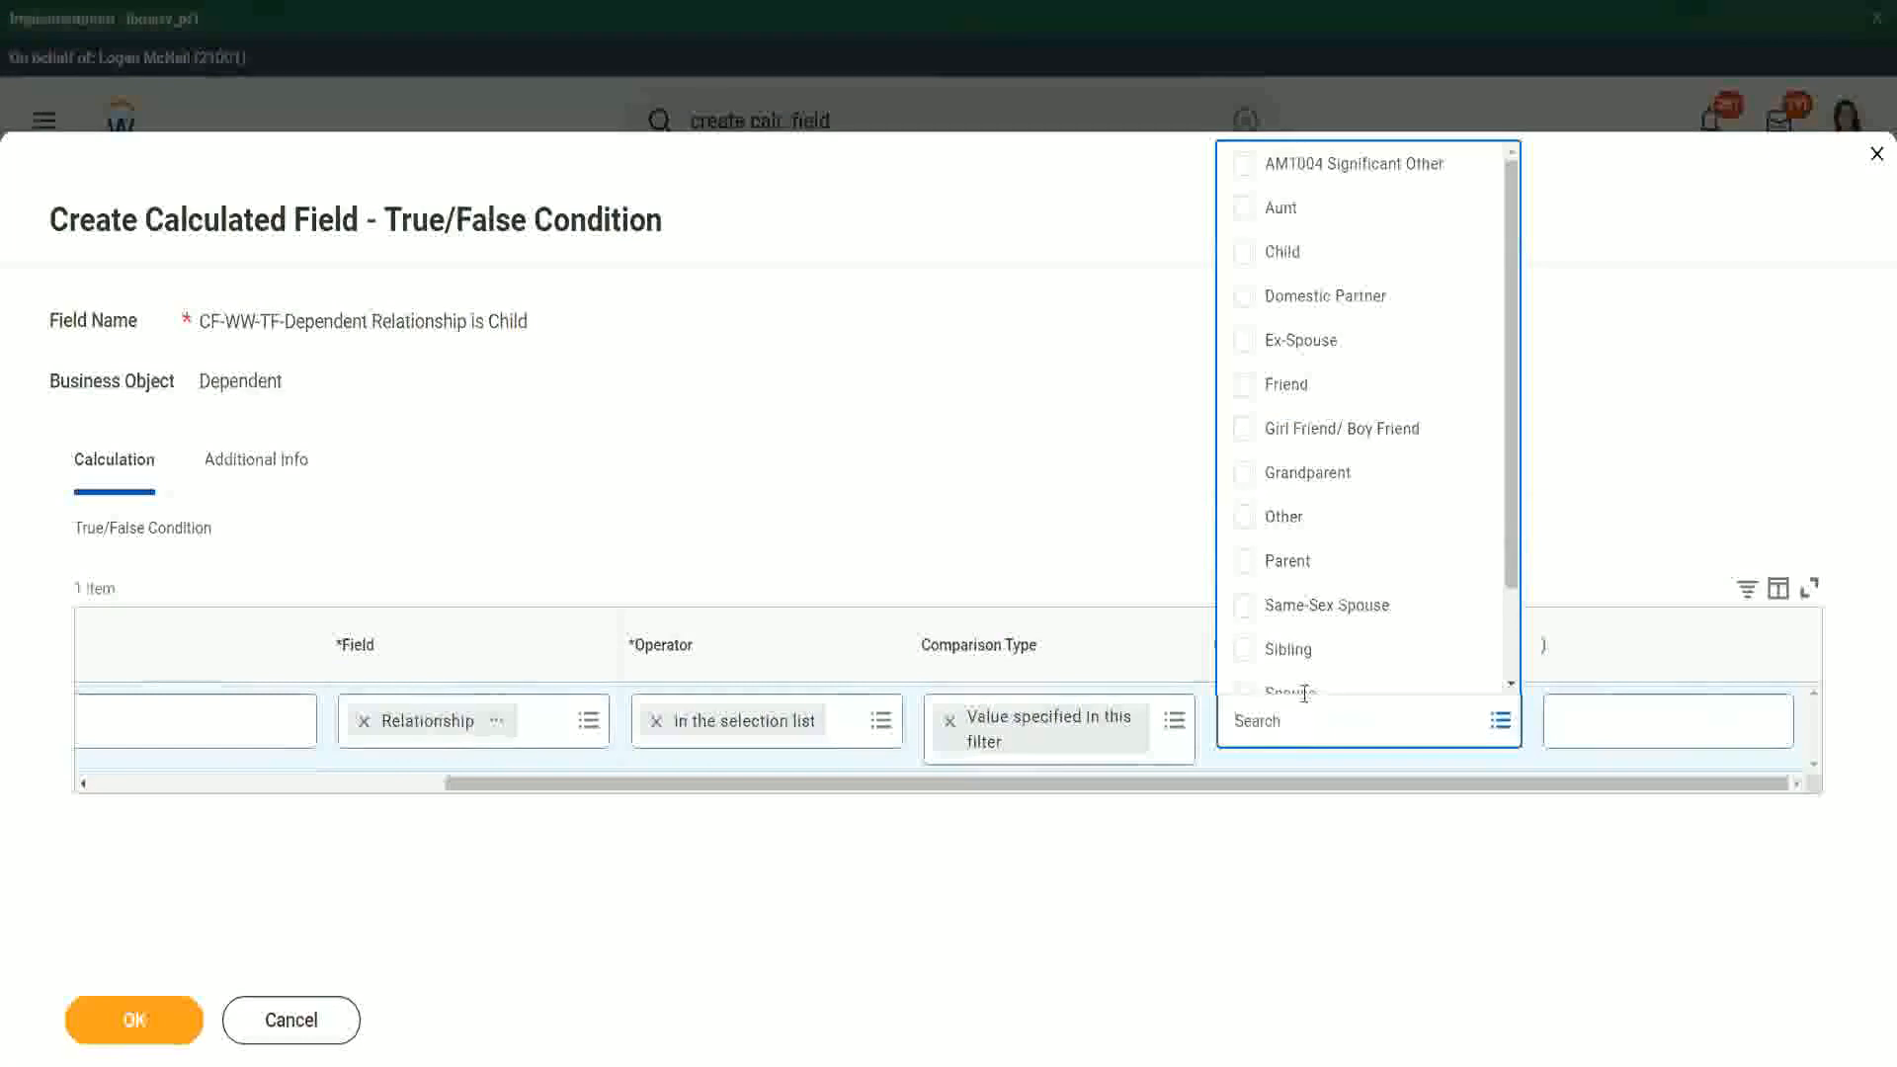
click(1245, 255)
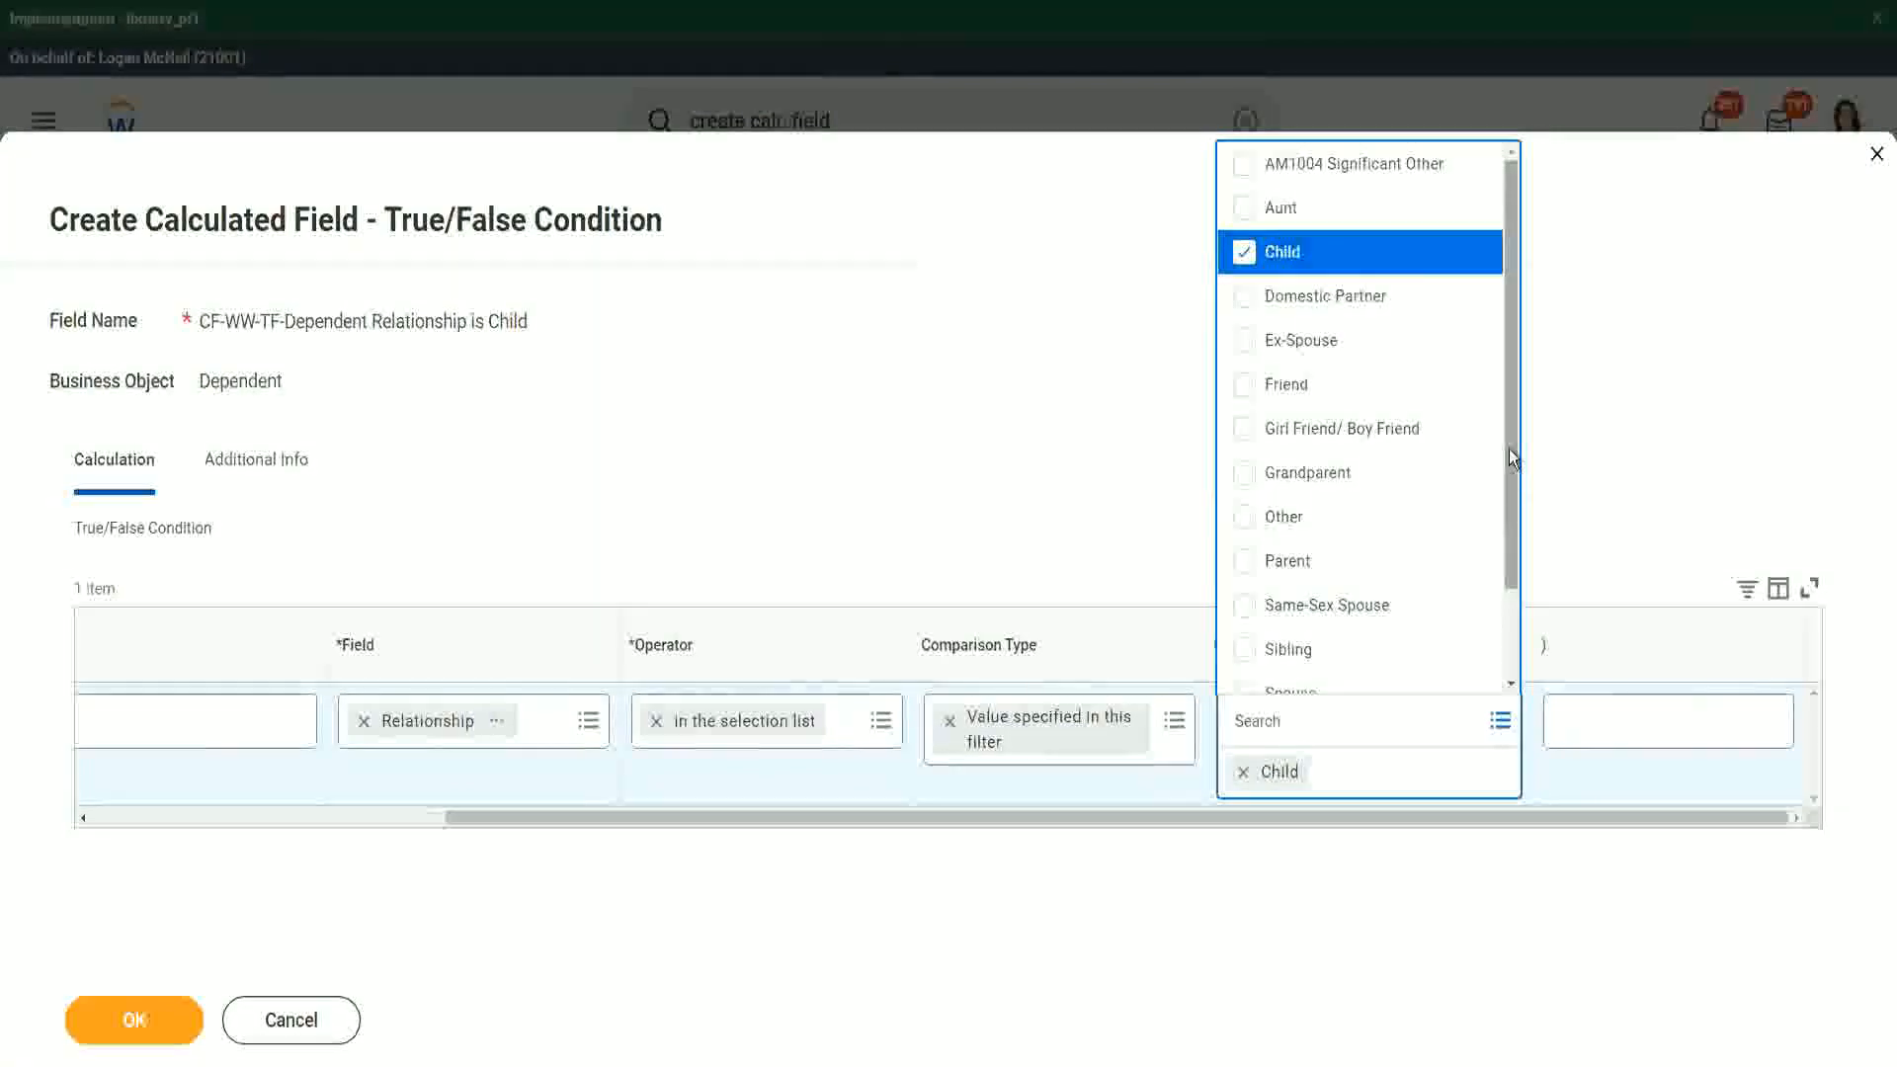
drag(1510, 450, 1510, 567)
mouse_move(1529, 478)
mouse_down()
mouse_move(1527, 360)
mouse_move(1555, 347)
mouse_move(1508, 427)
mouse_move(1508, 502)
mouse_move(1533, 472)
mouse_up()
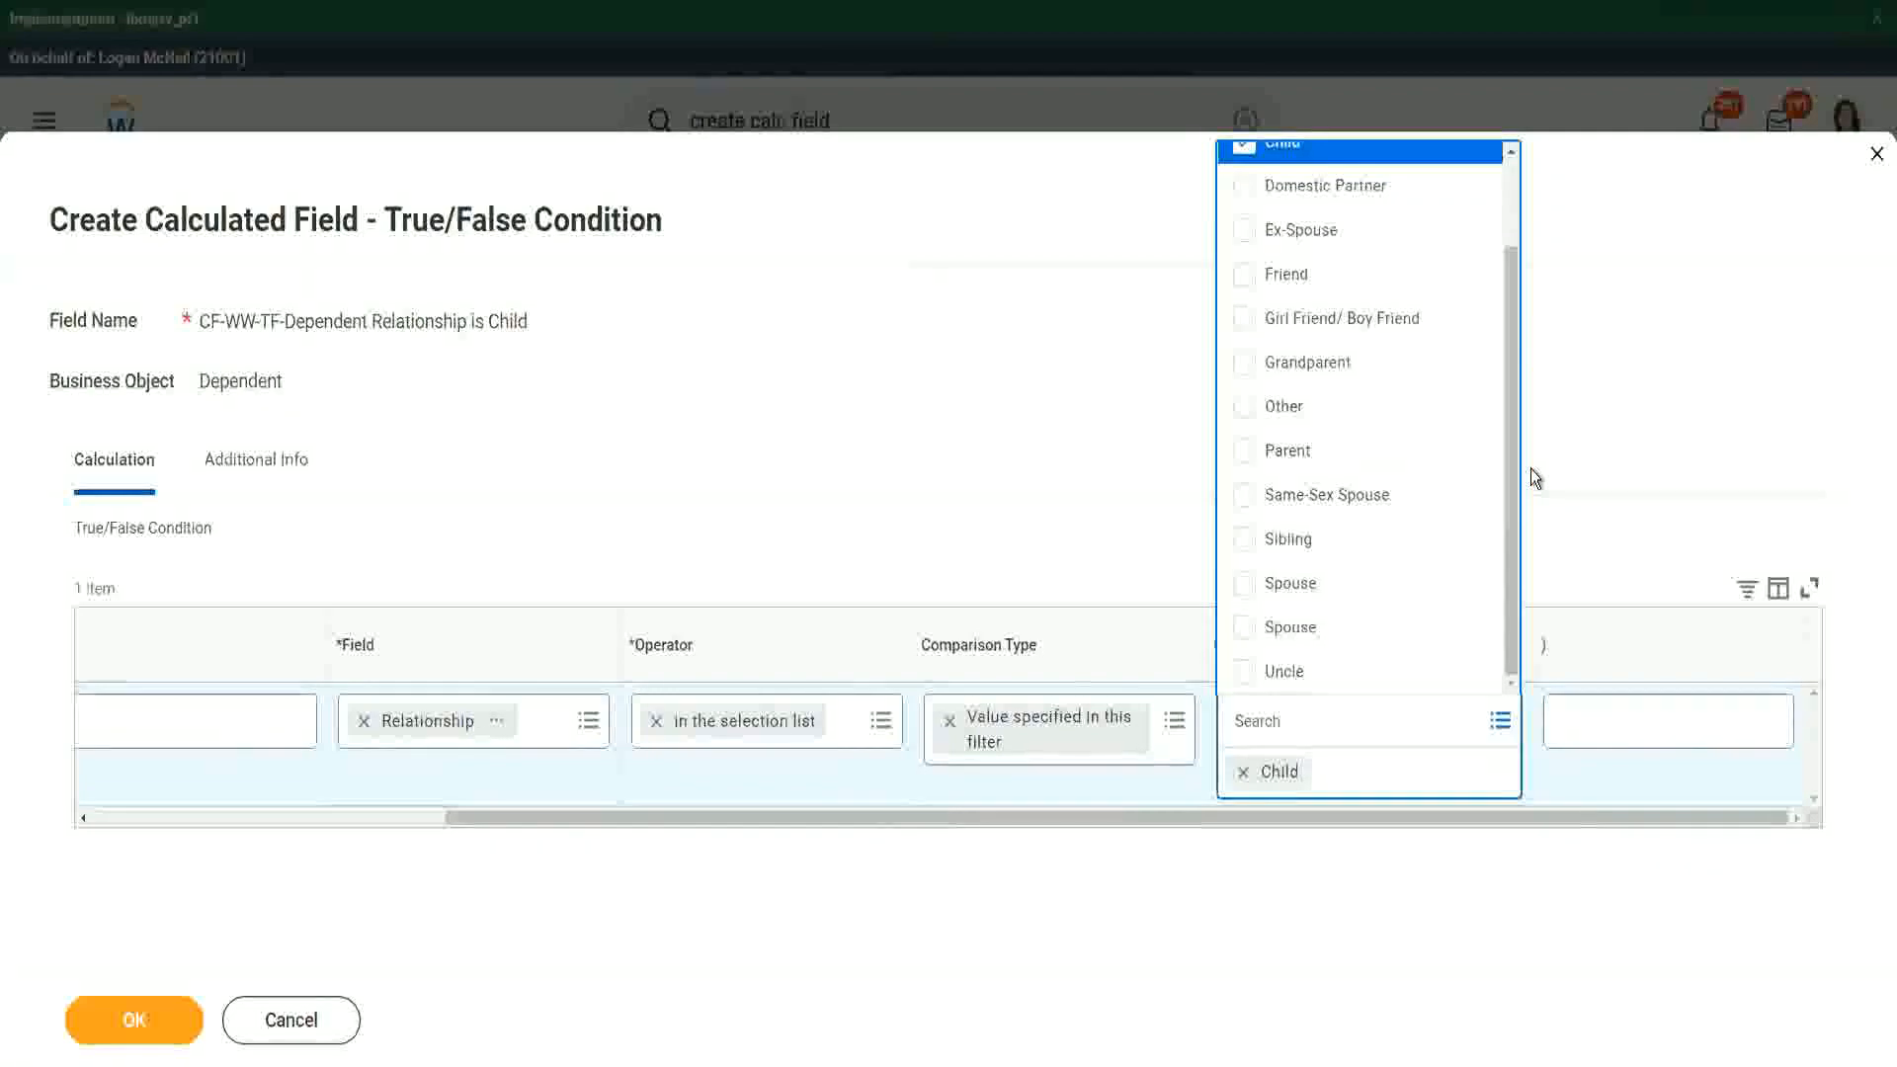
click(1025, 453)
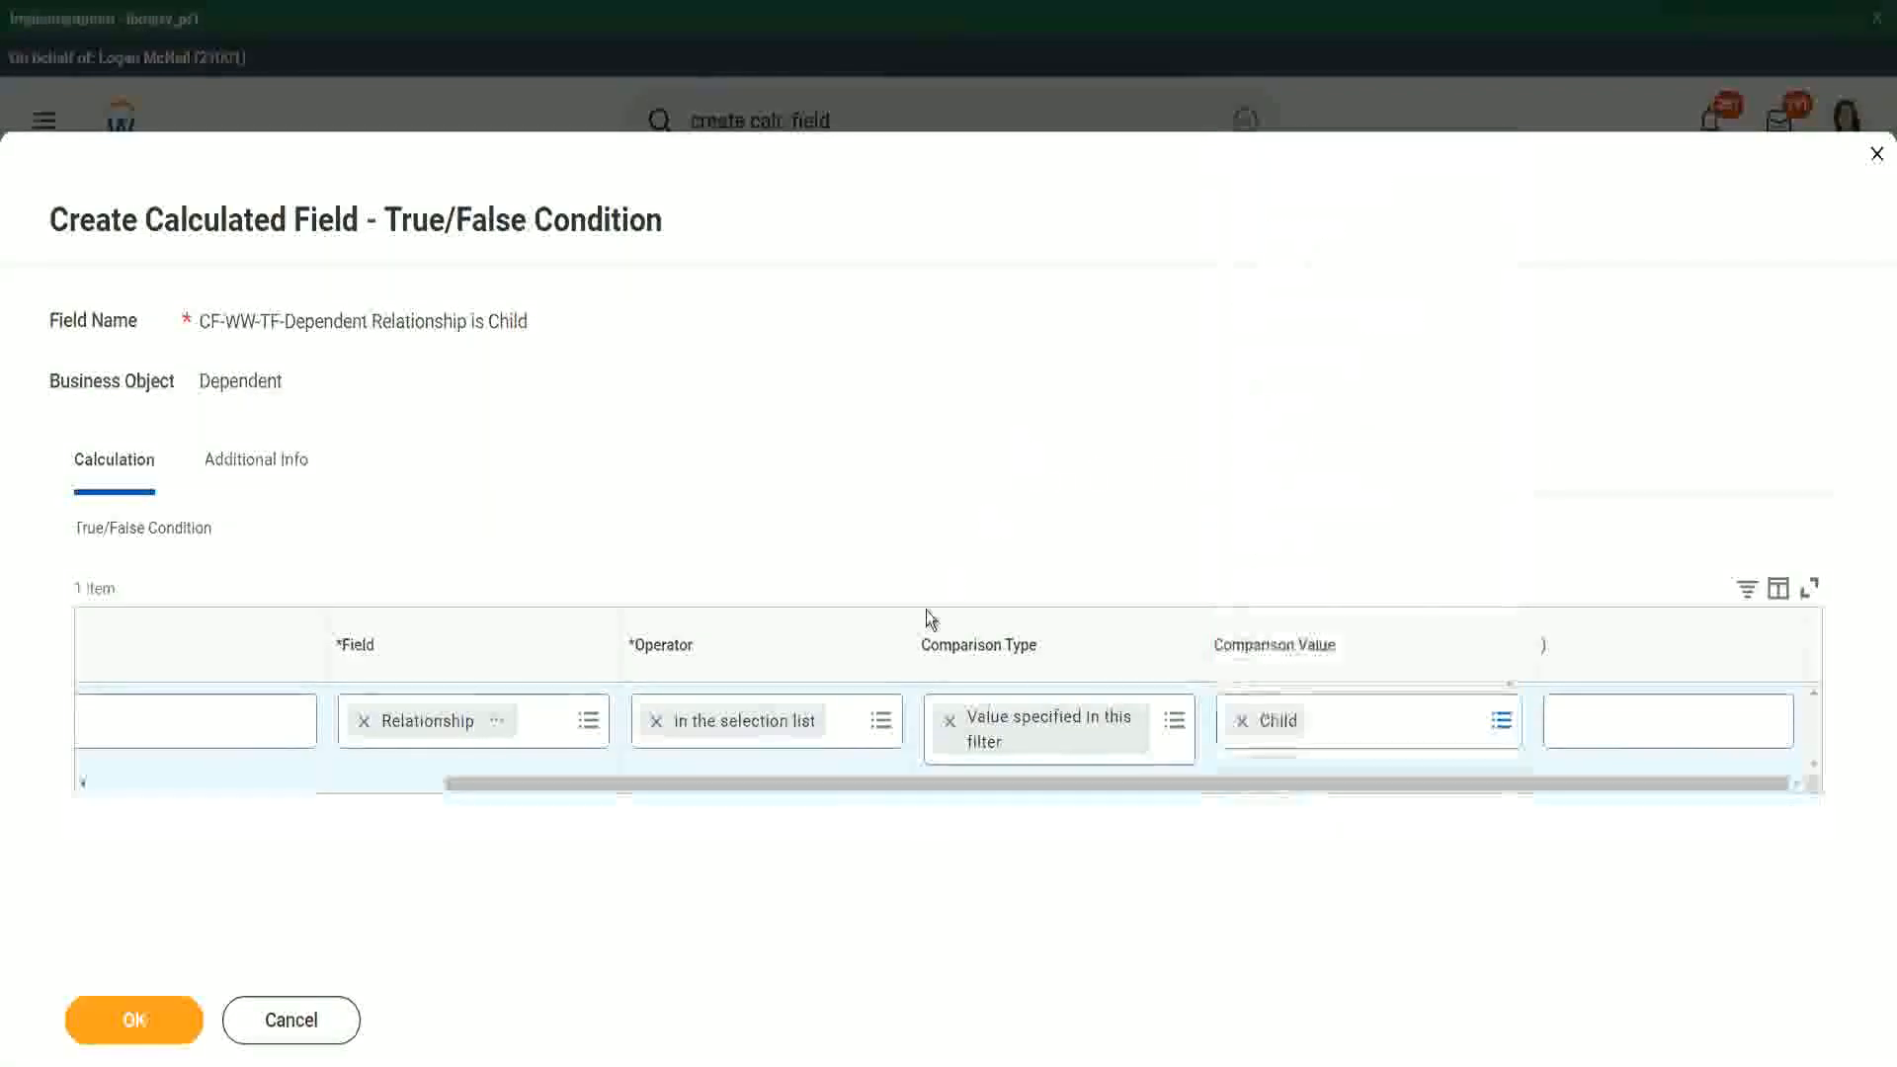
drag(583, 777, 136, 836)
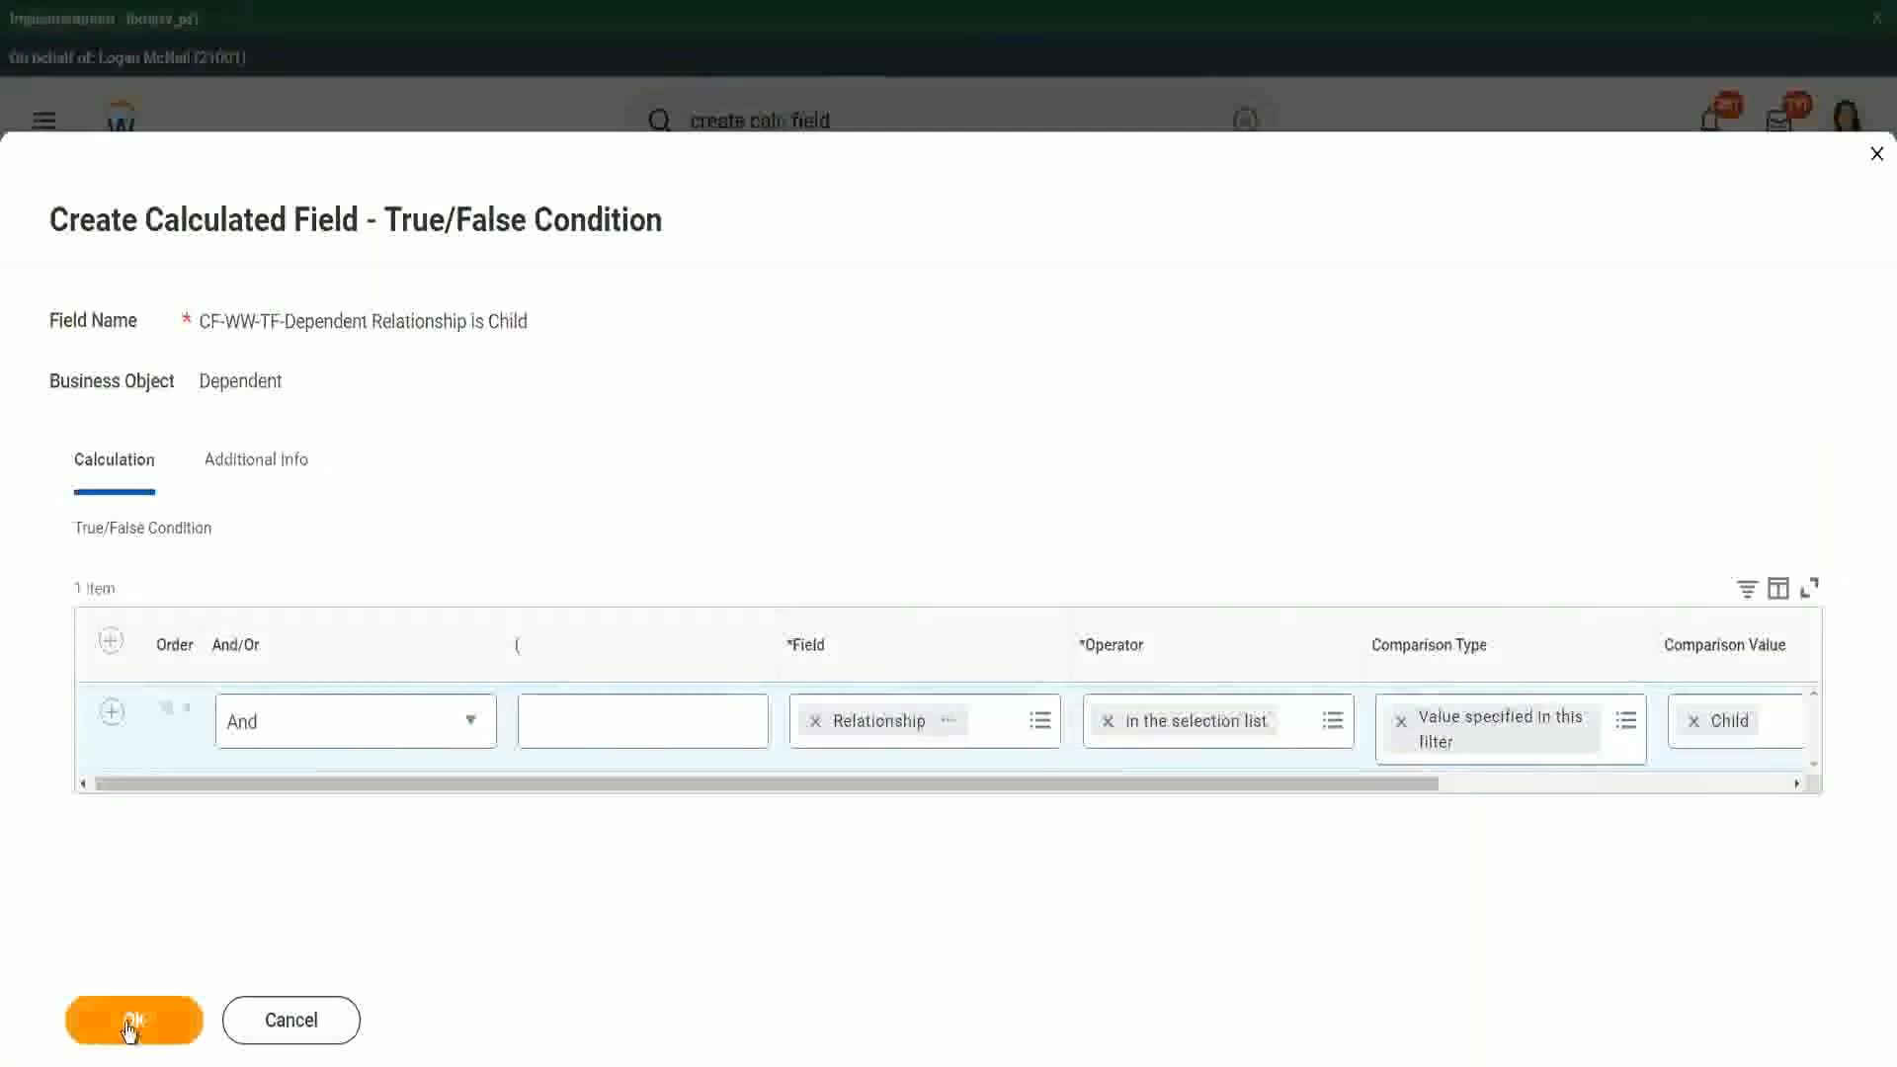
click(129, 1025)
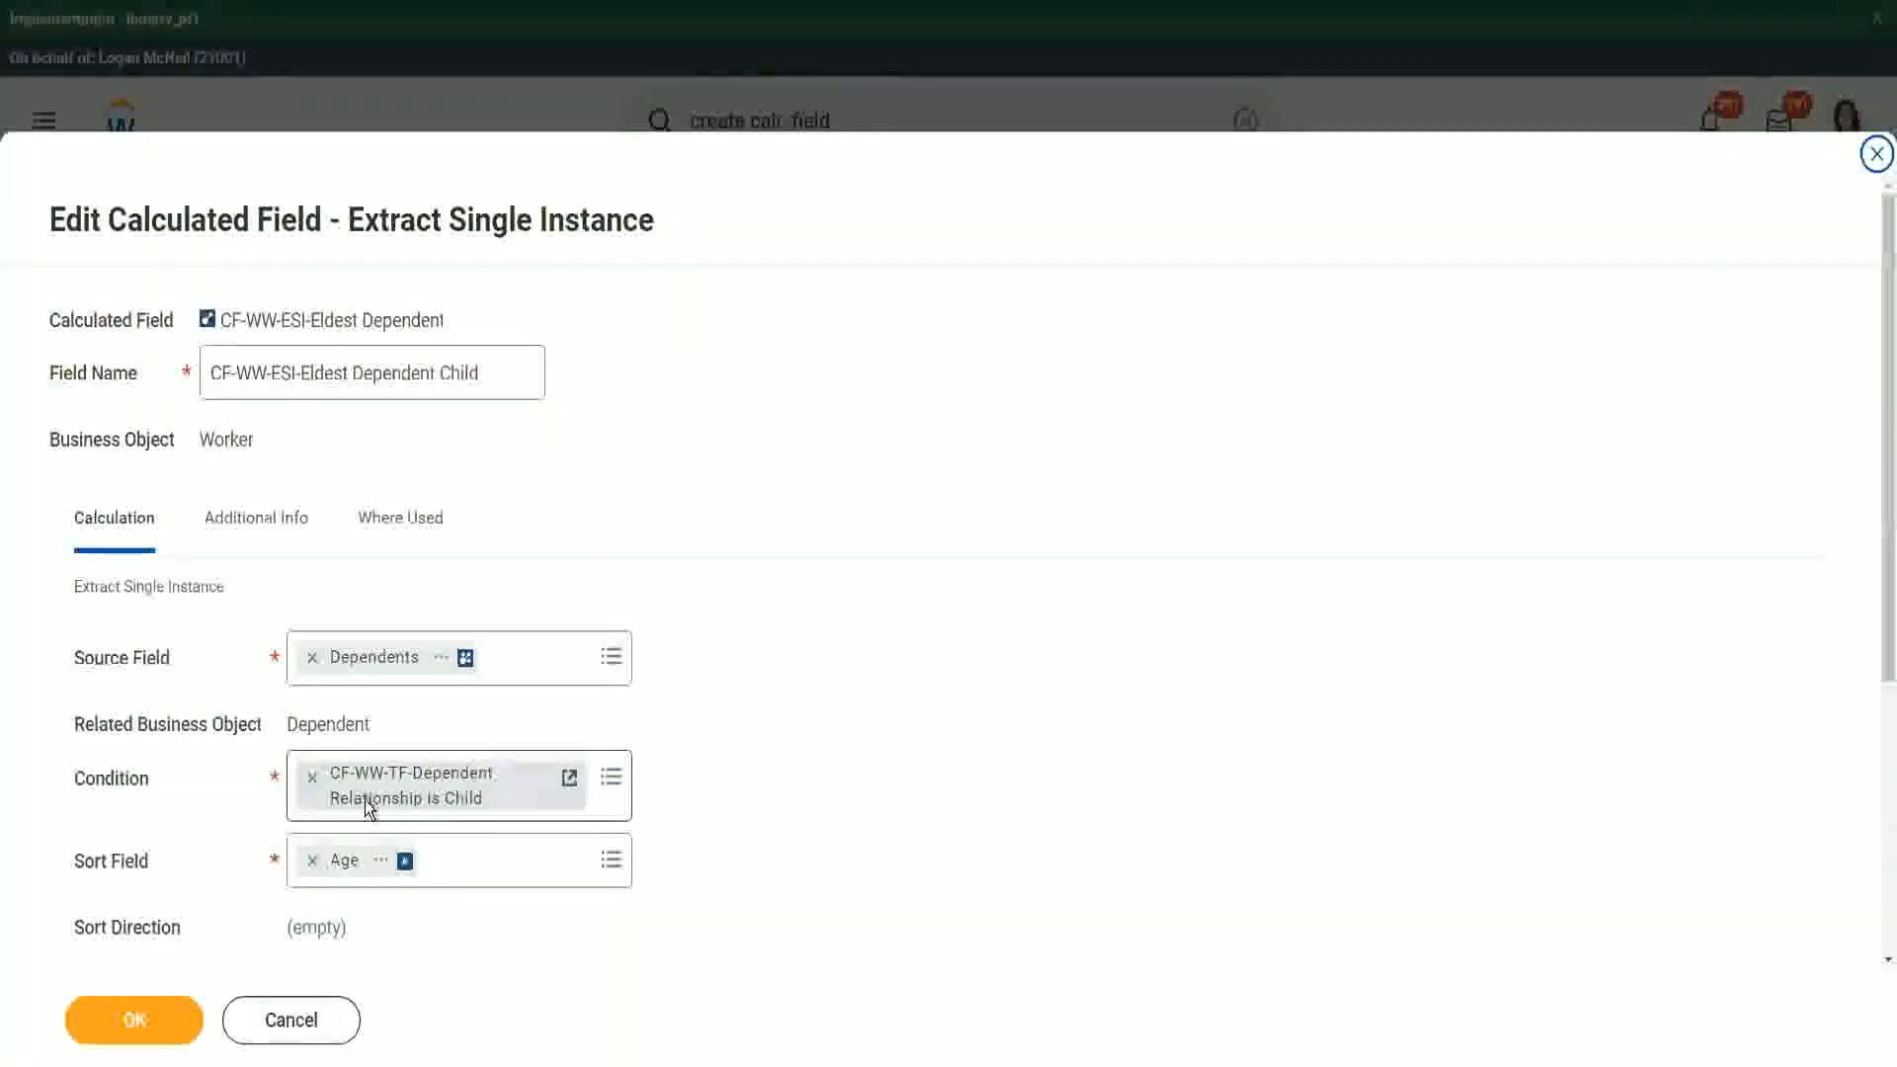
Save the CF-WW-ESI-Eldest Dependent Child extract single instance field and copy its name
scroll(364, 798, down, 3)
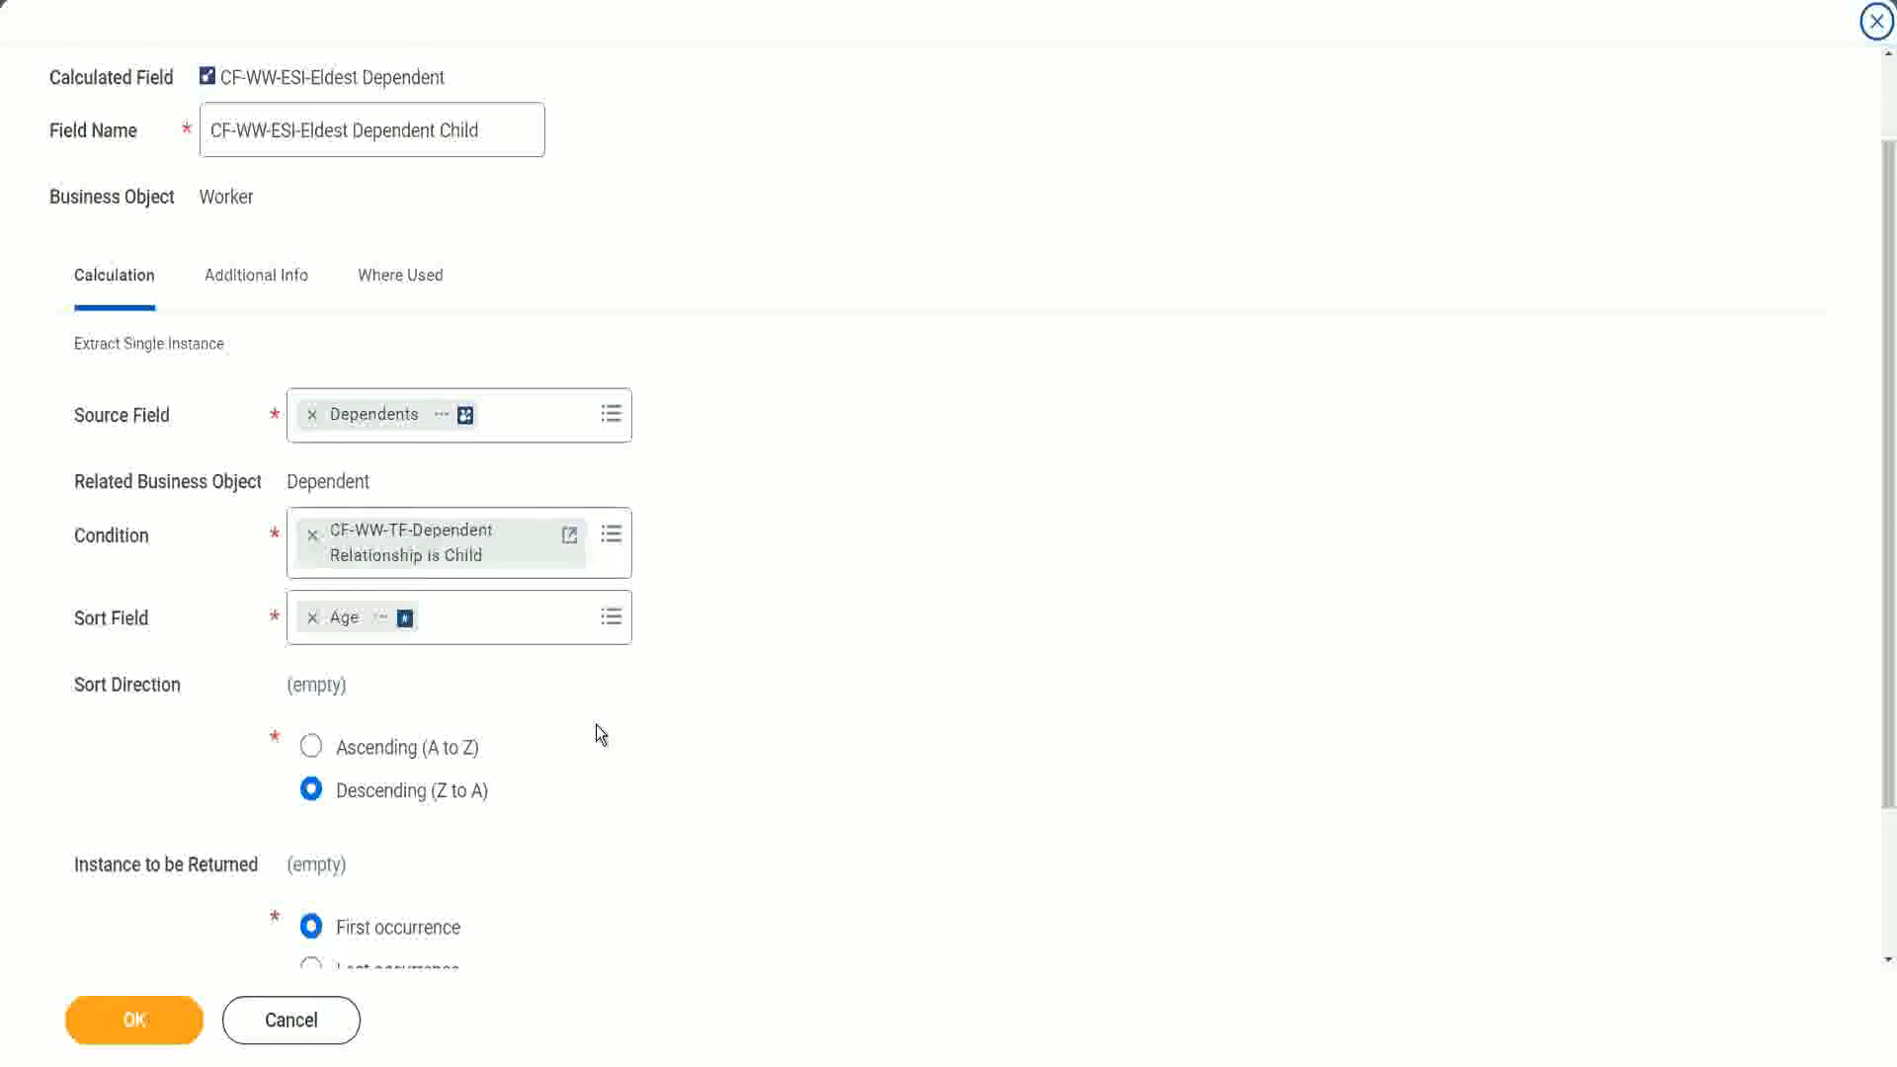
click(119, 1026)
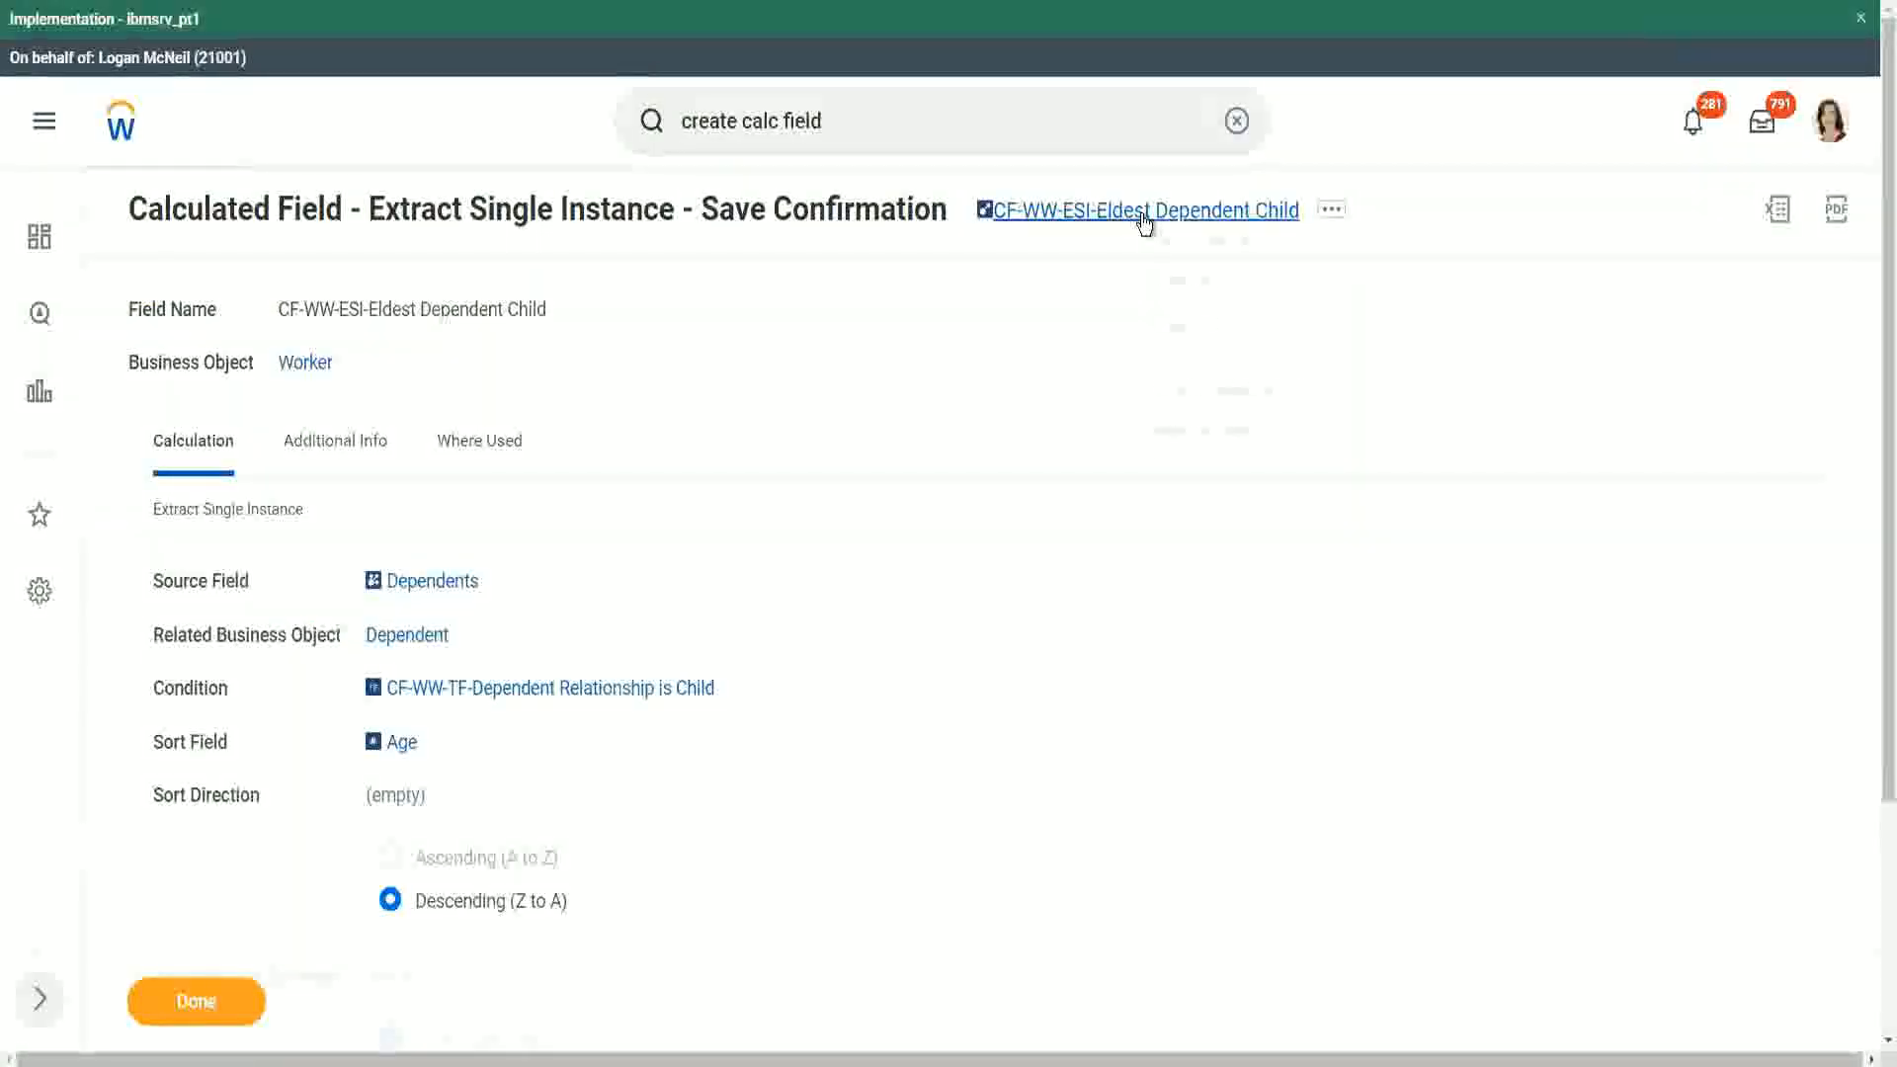
right_click(1145, 223)
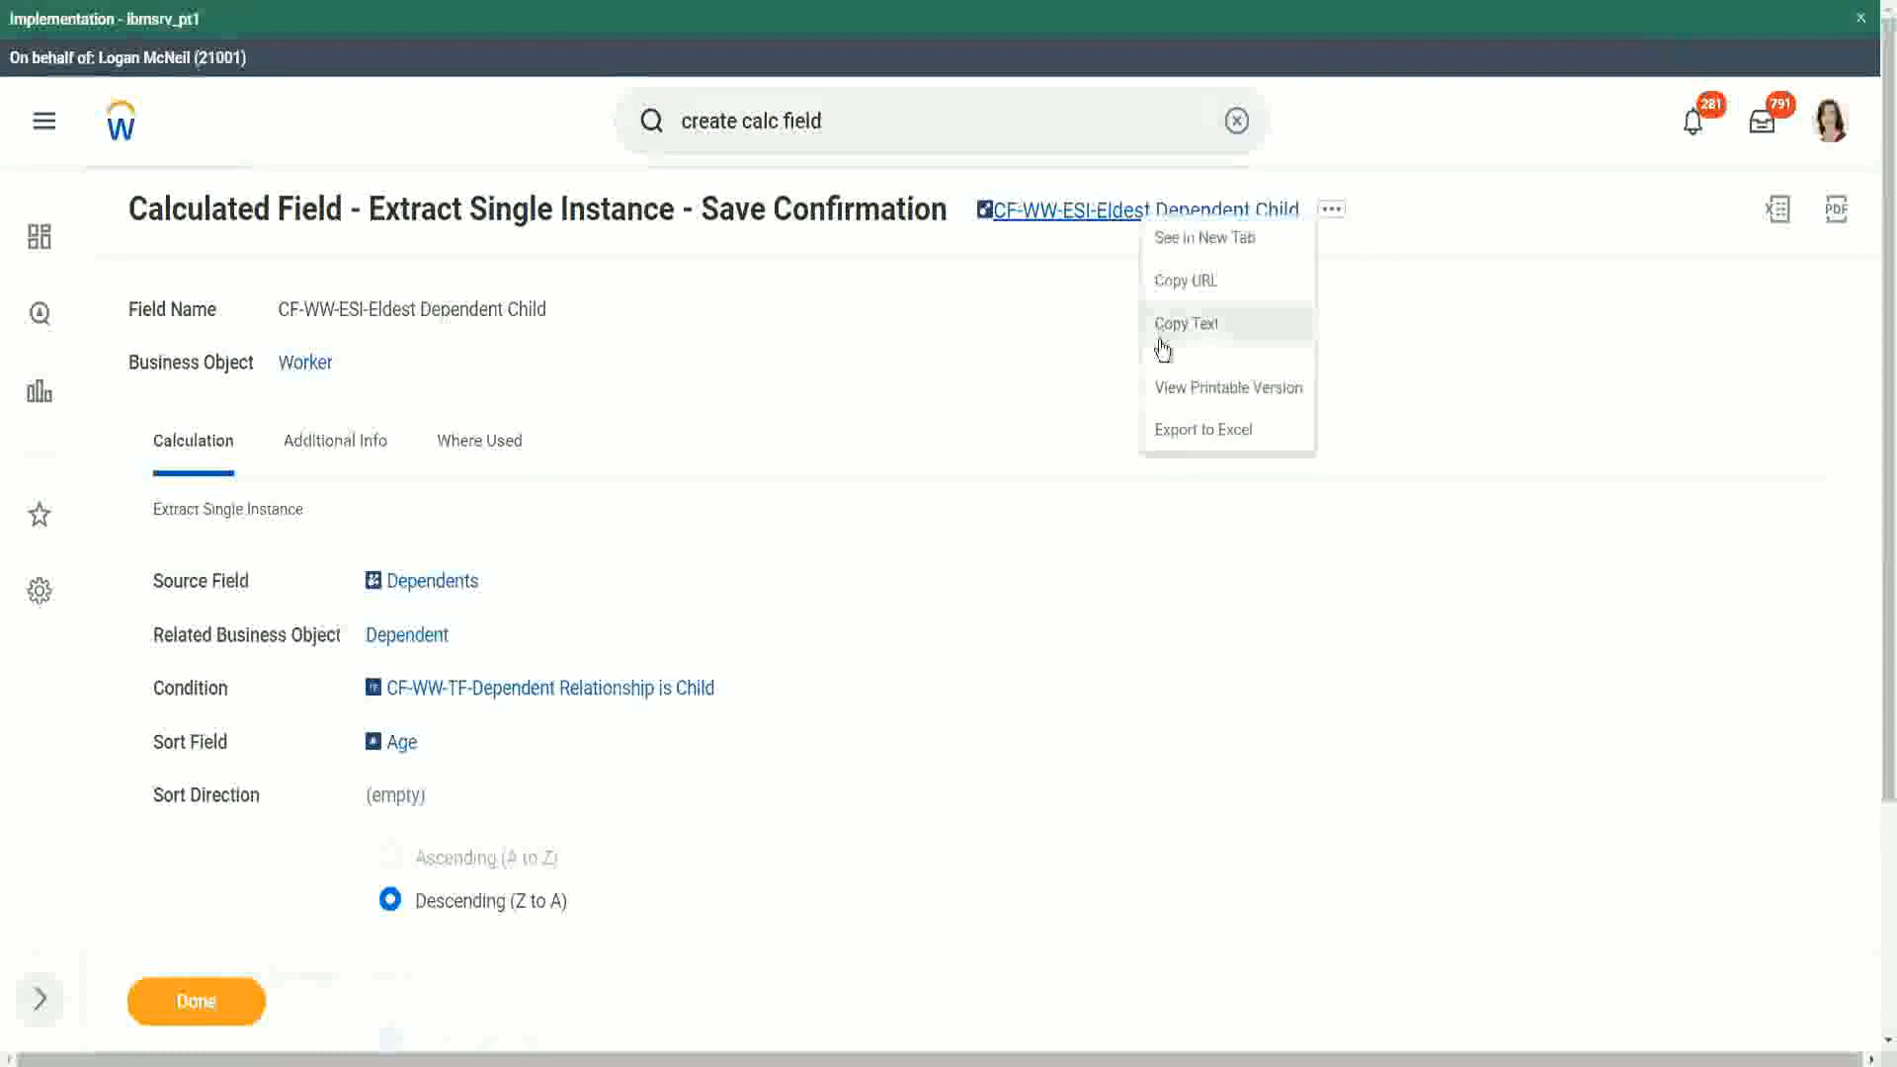
Open the WW Base Pay Details custom report for editing and go to the last rows of its column definitions
click(847, 119)
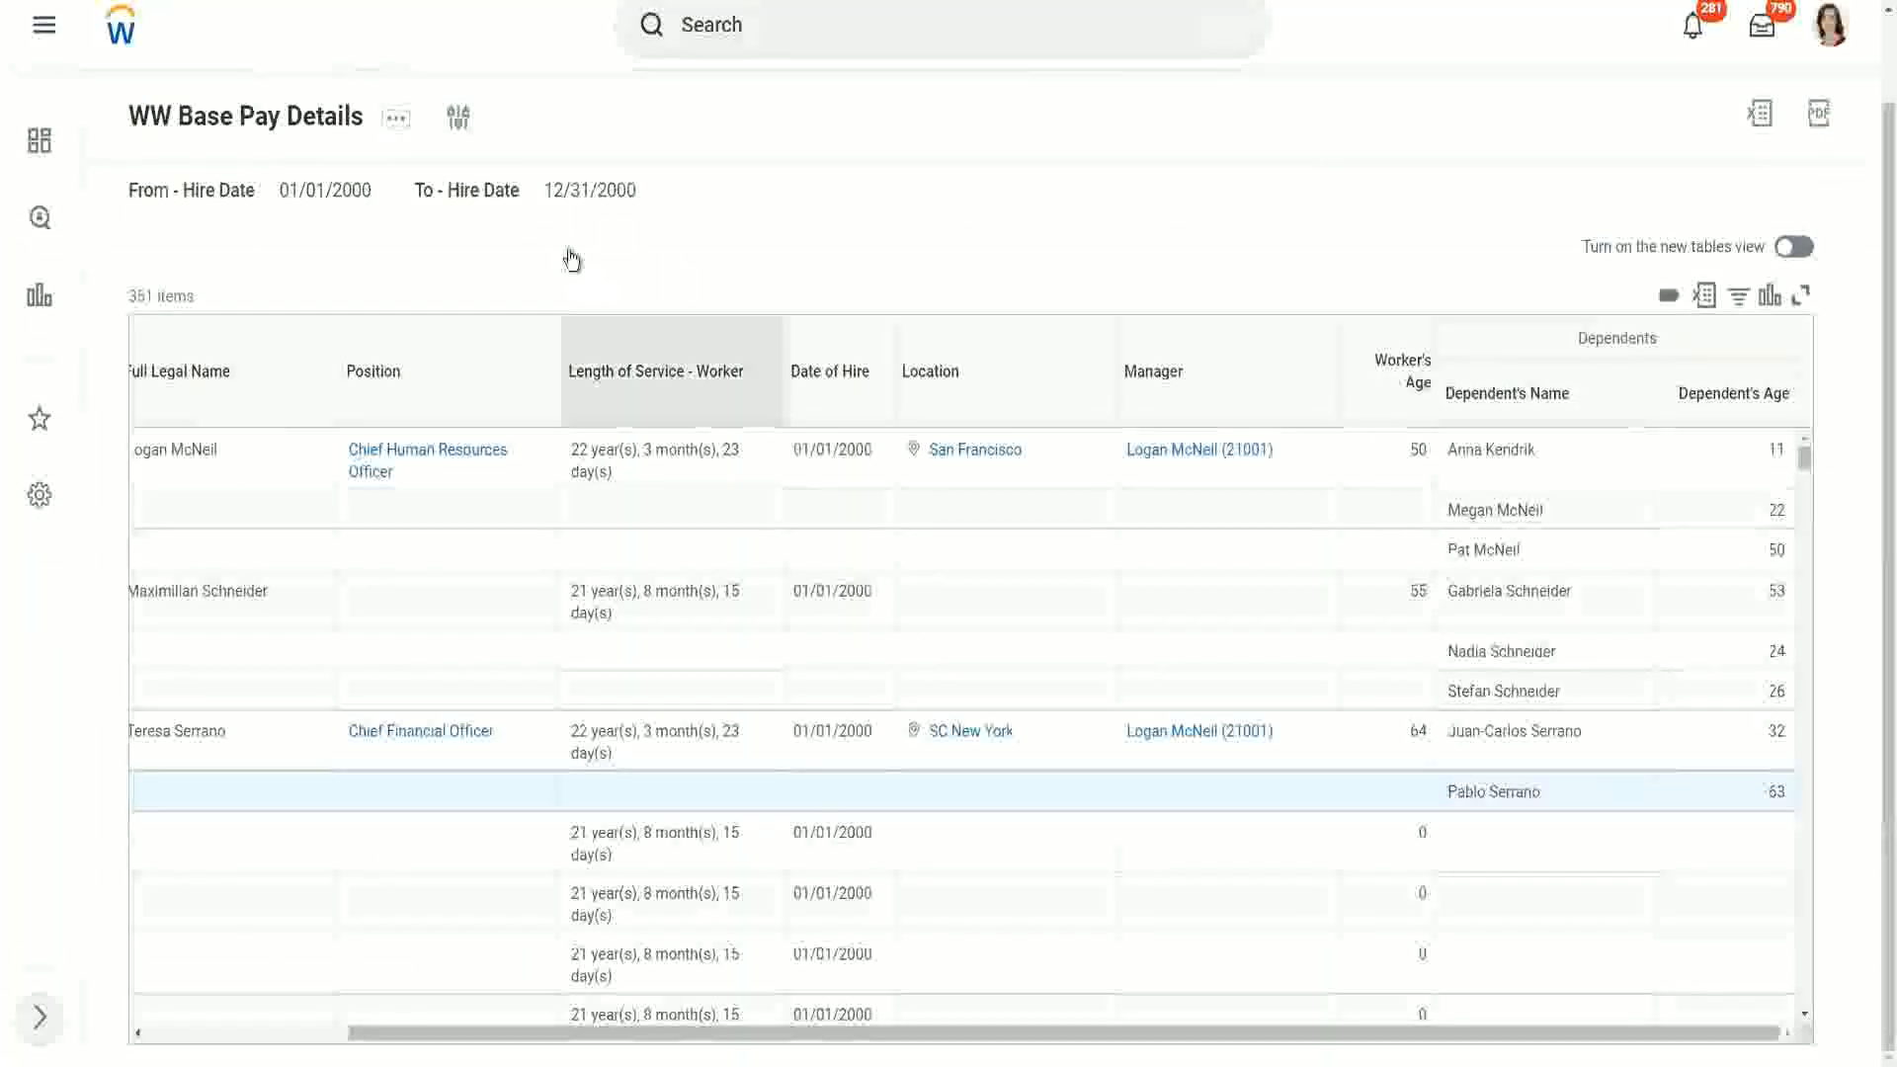
click(399, 129)
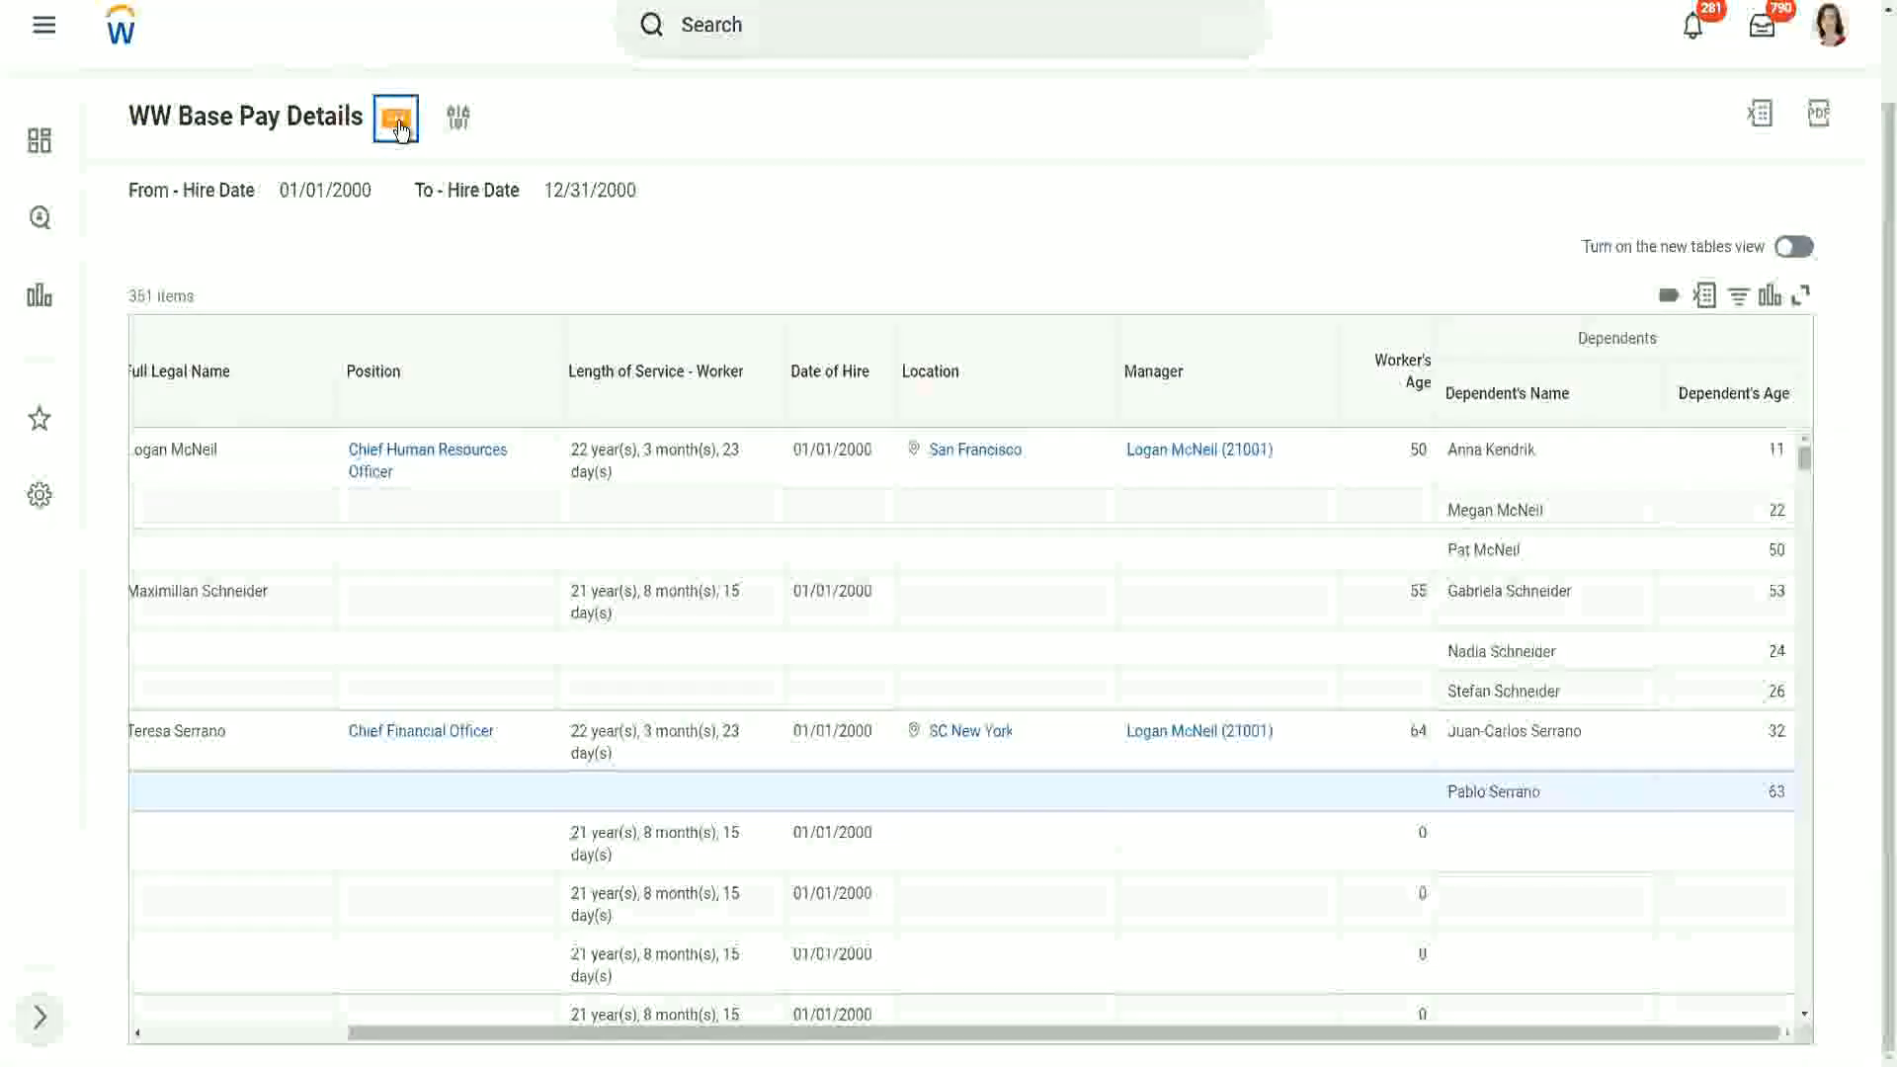
click(400, 129)
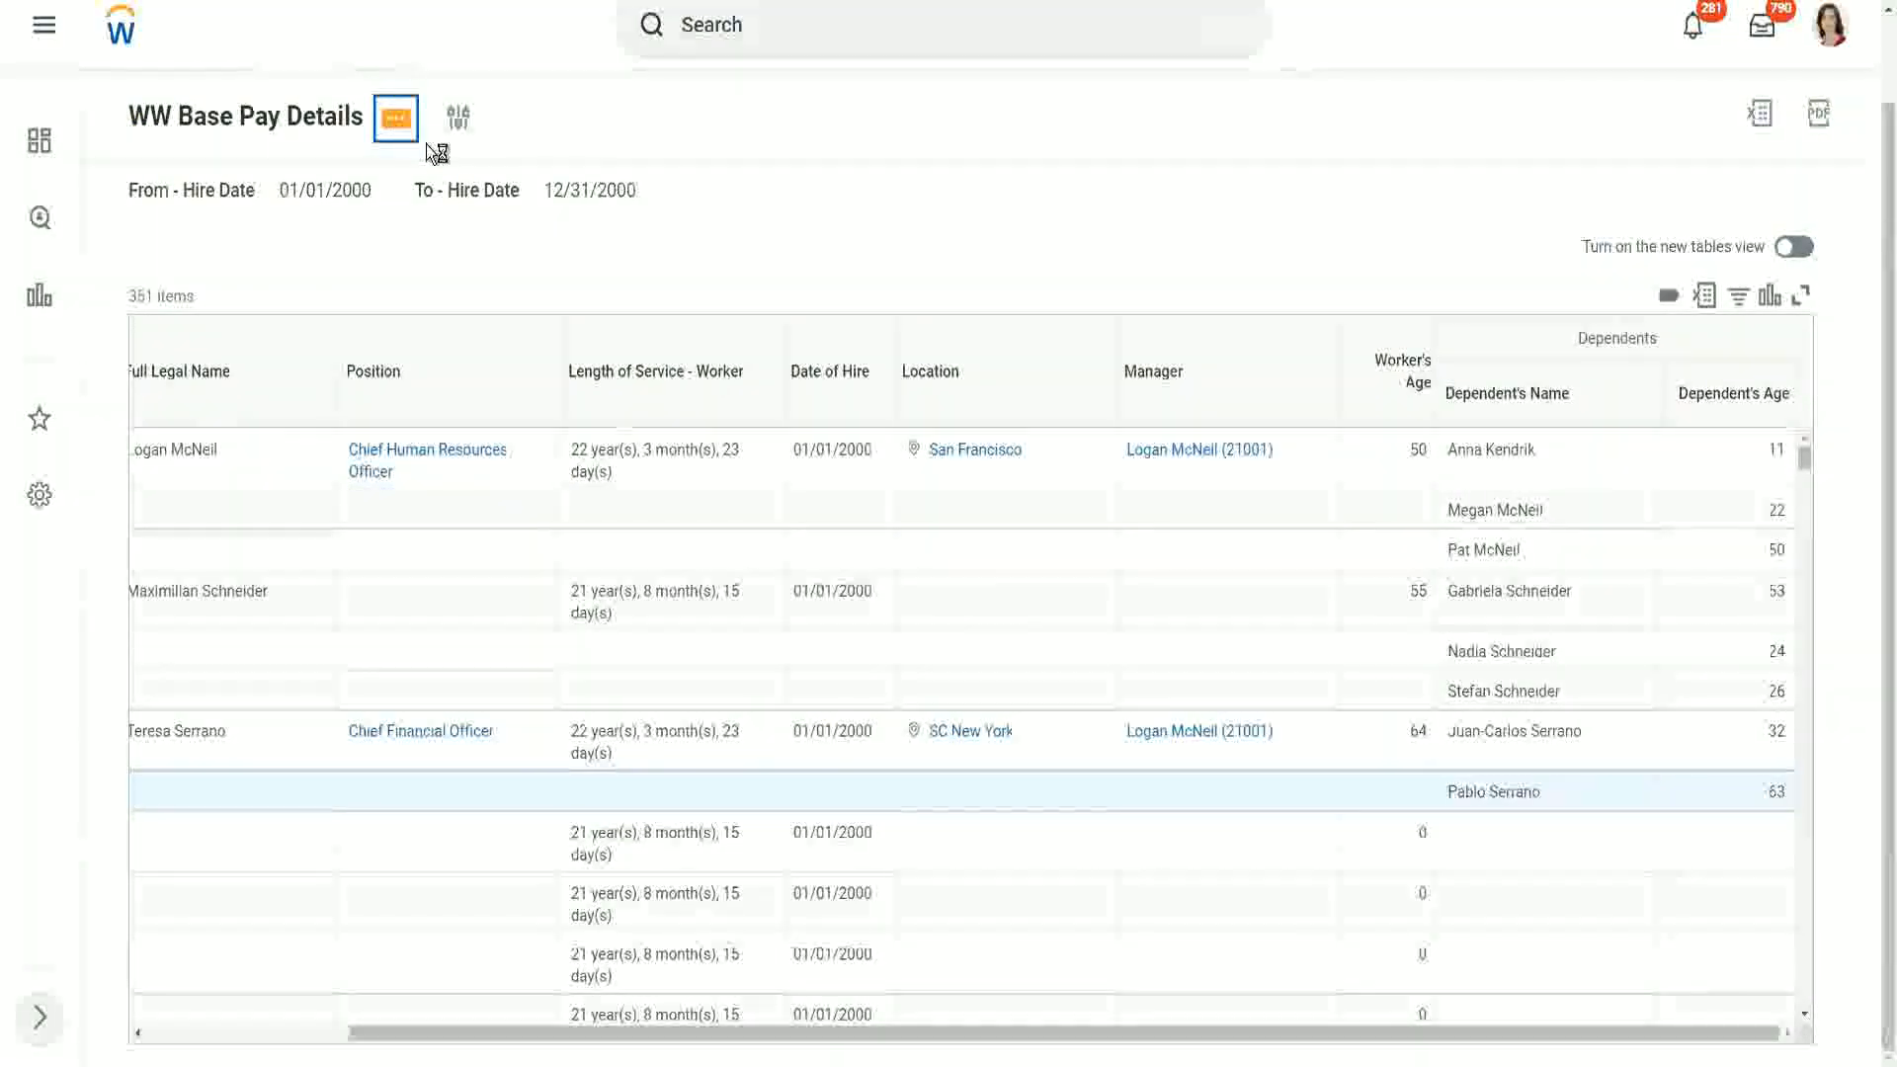
mouse_move(519, 224)
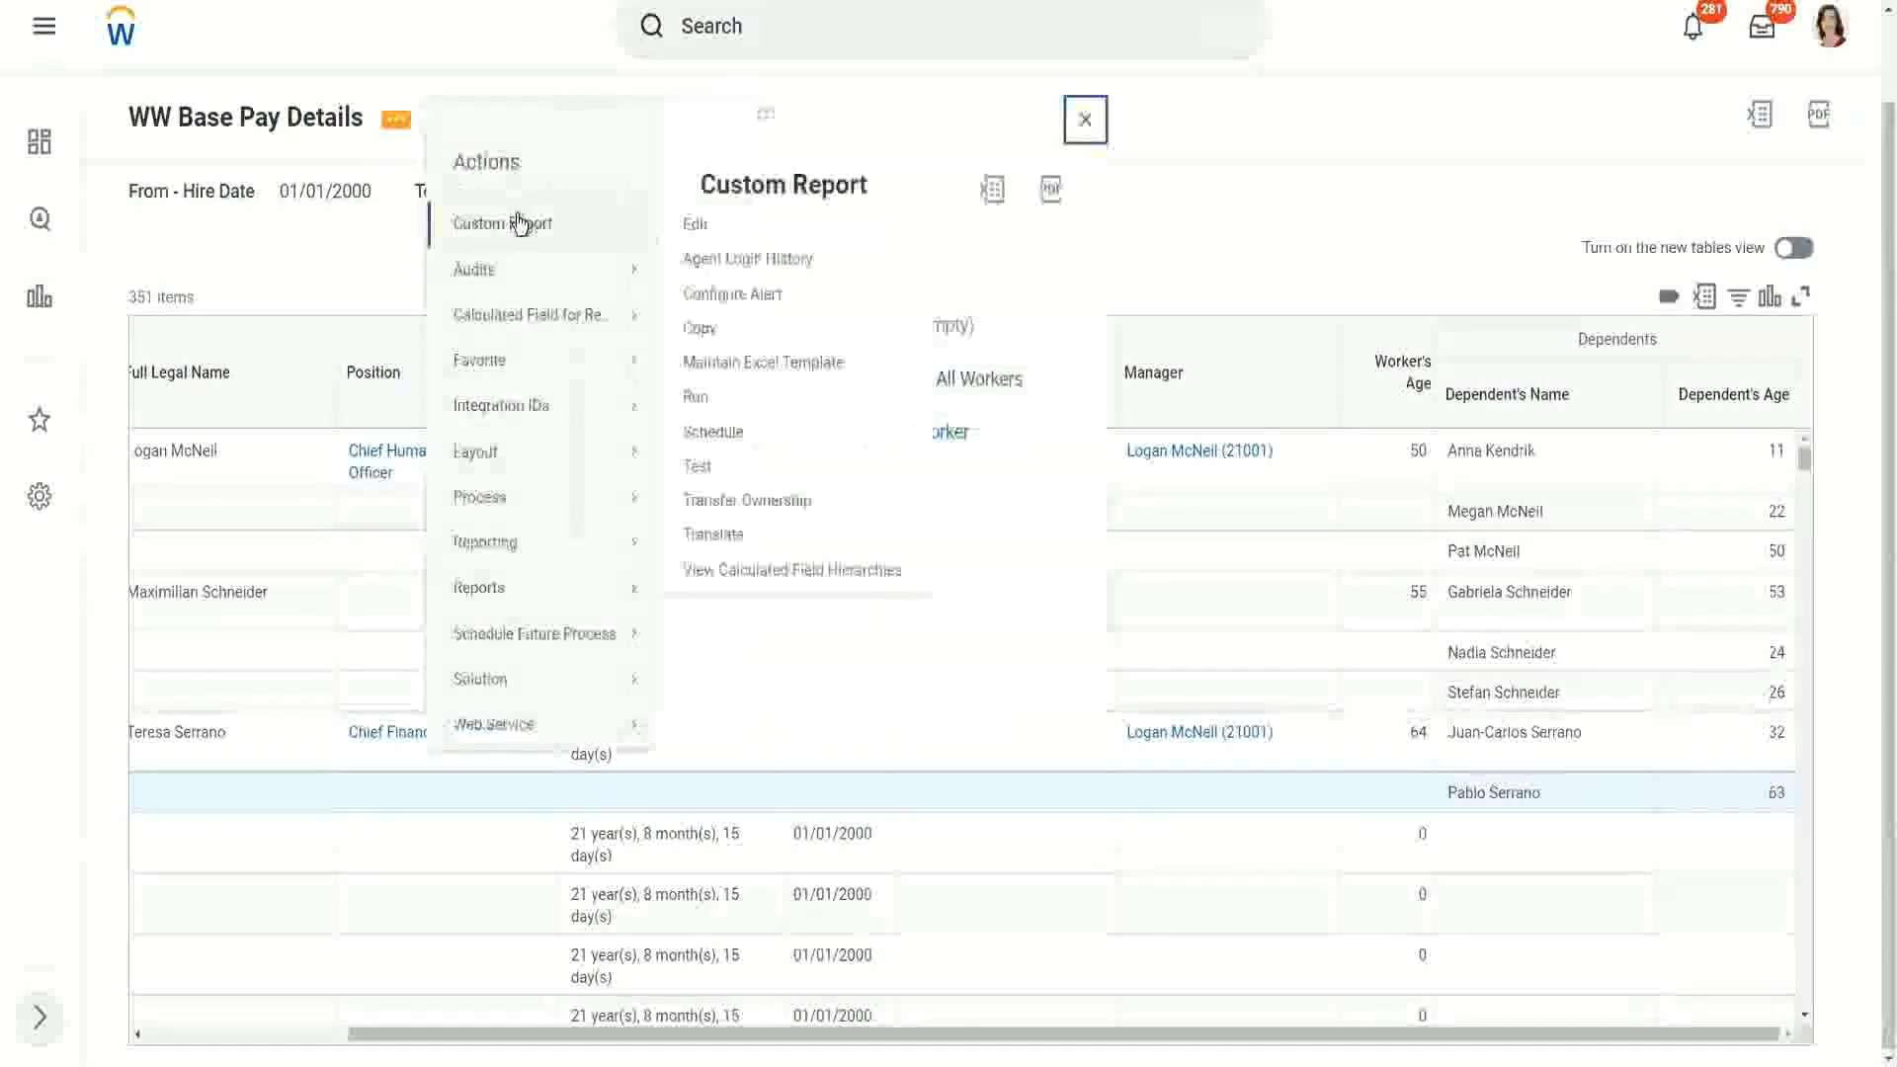
click(703, 226)
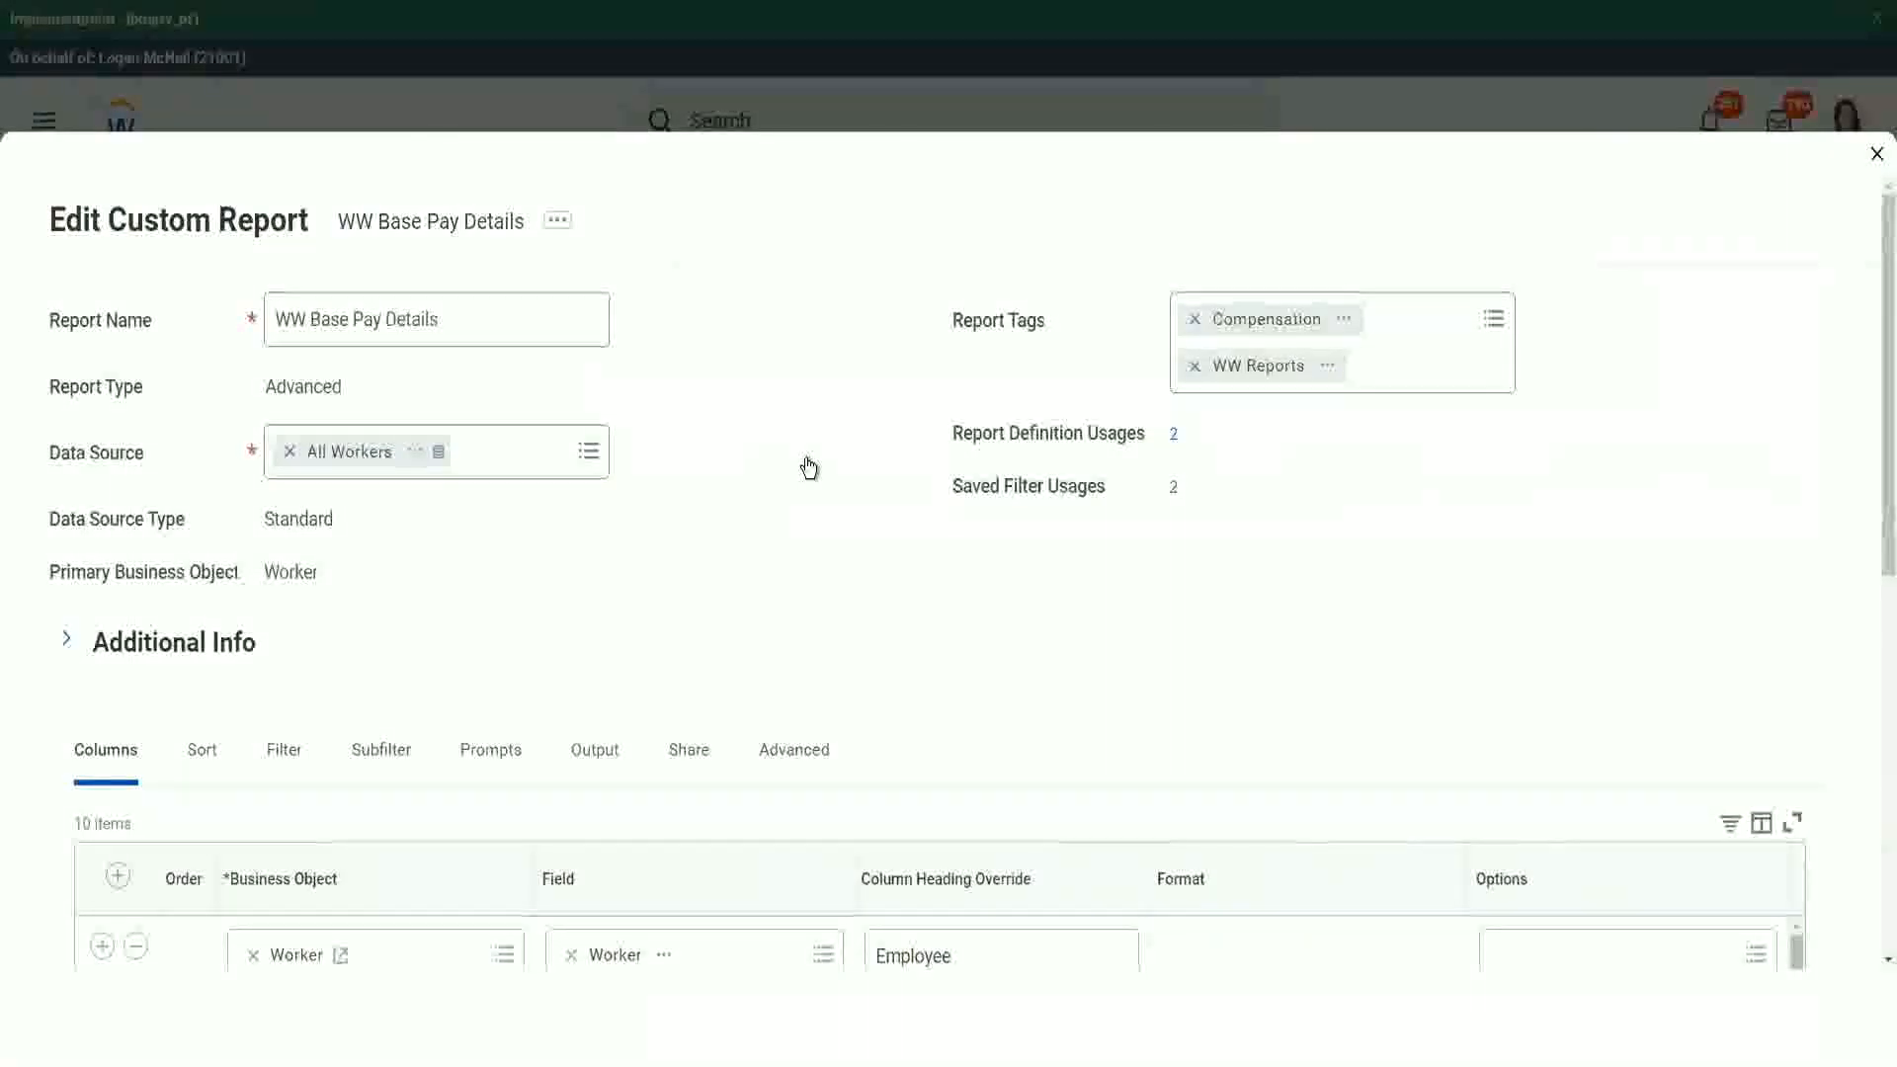
scroll(809, 468, down, 5)
scroll(534, 721, down, 3)
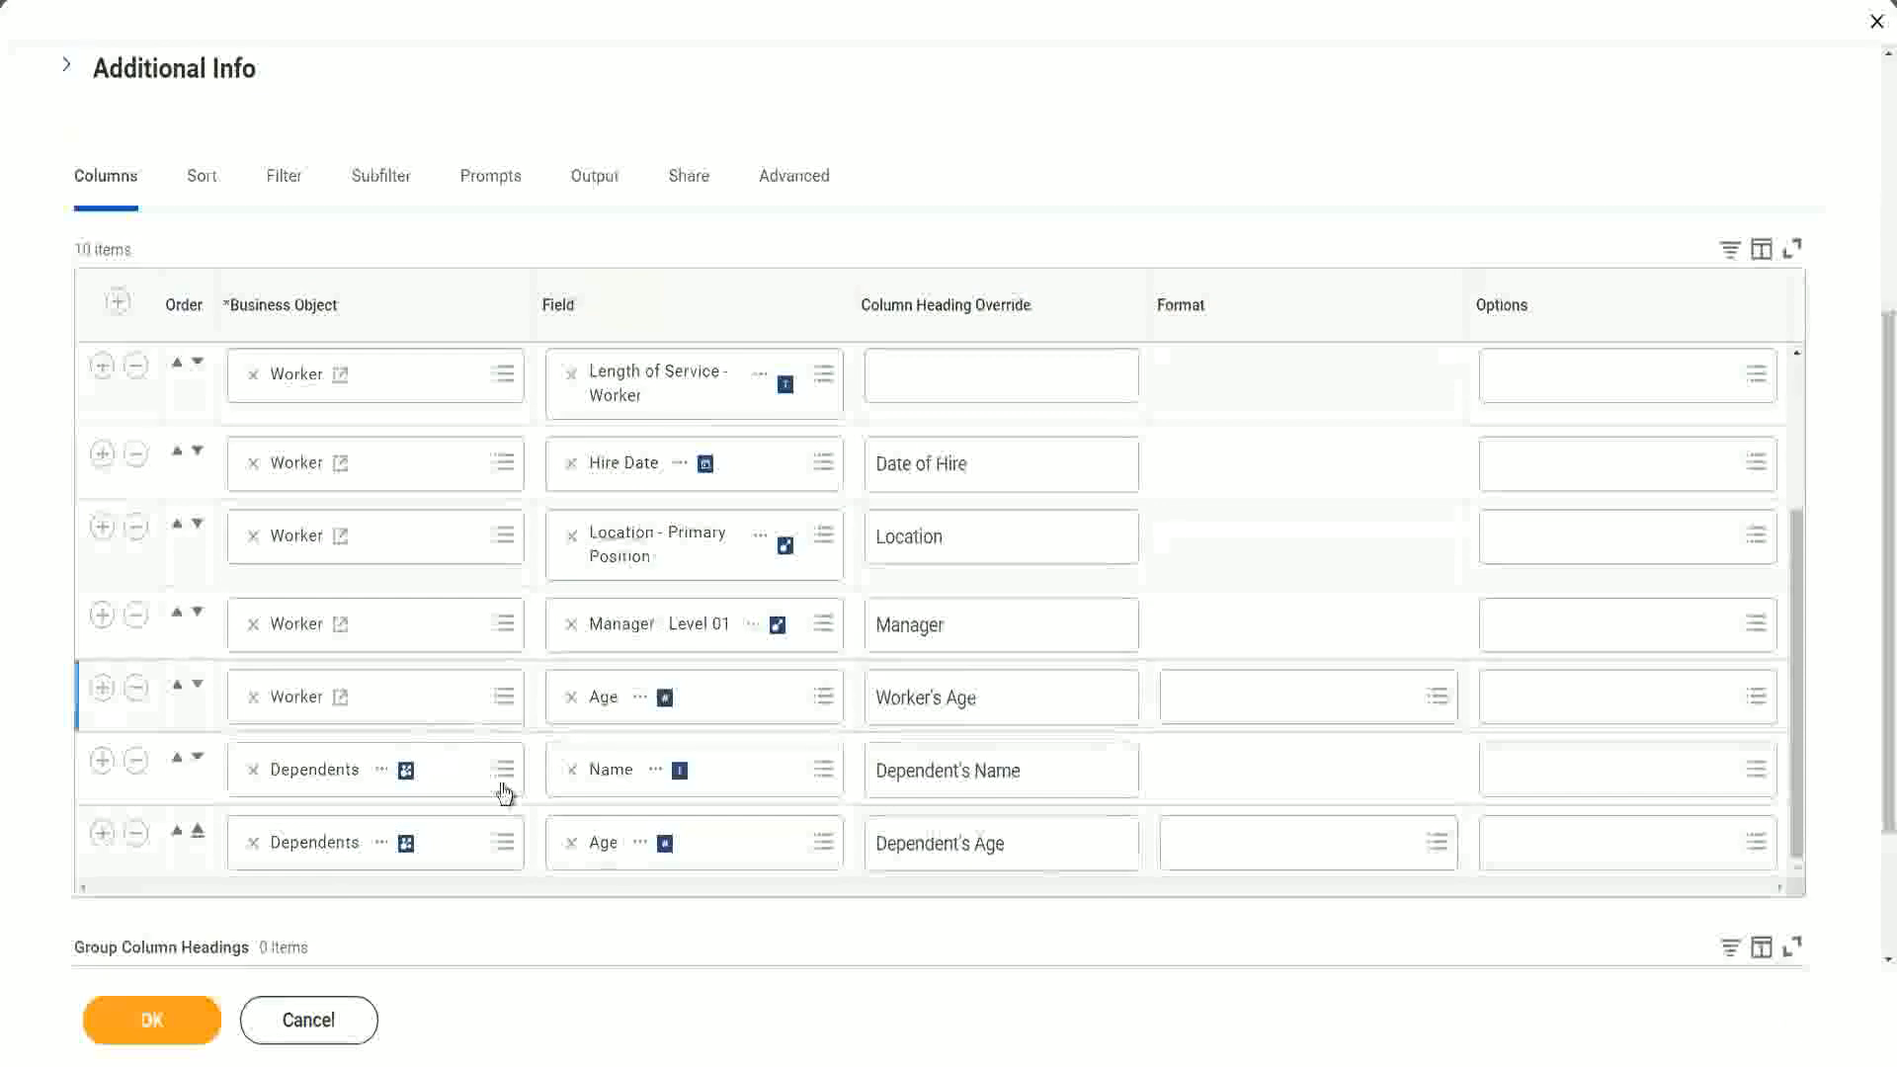
Add a Worker column below the Worker's Age row and assign it the CF-WW-ESI-Eldest Dependent Child field
click(103, 689)
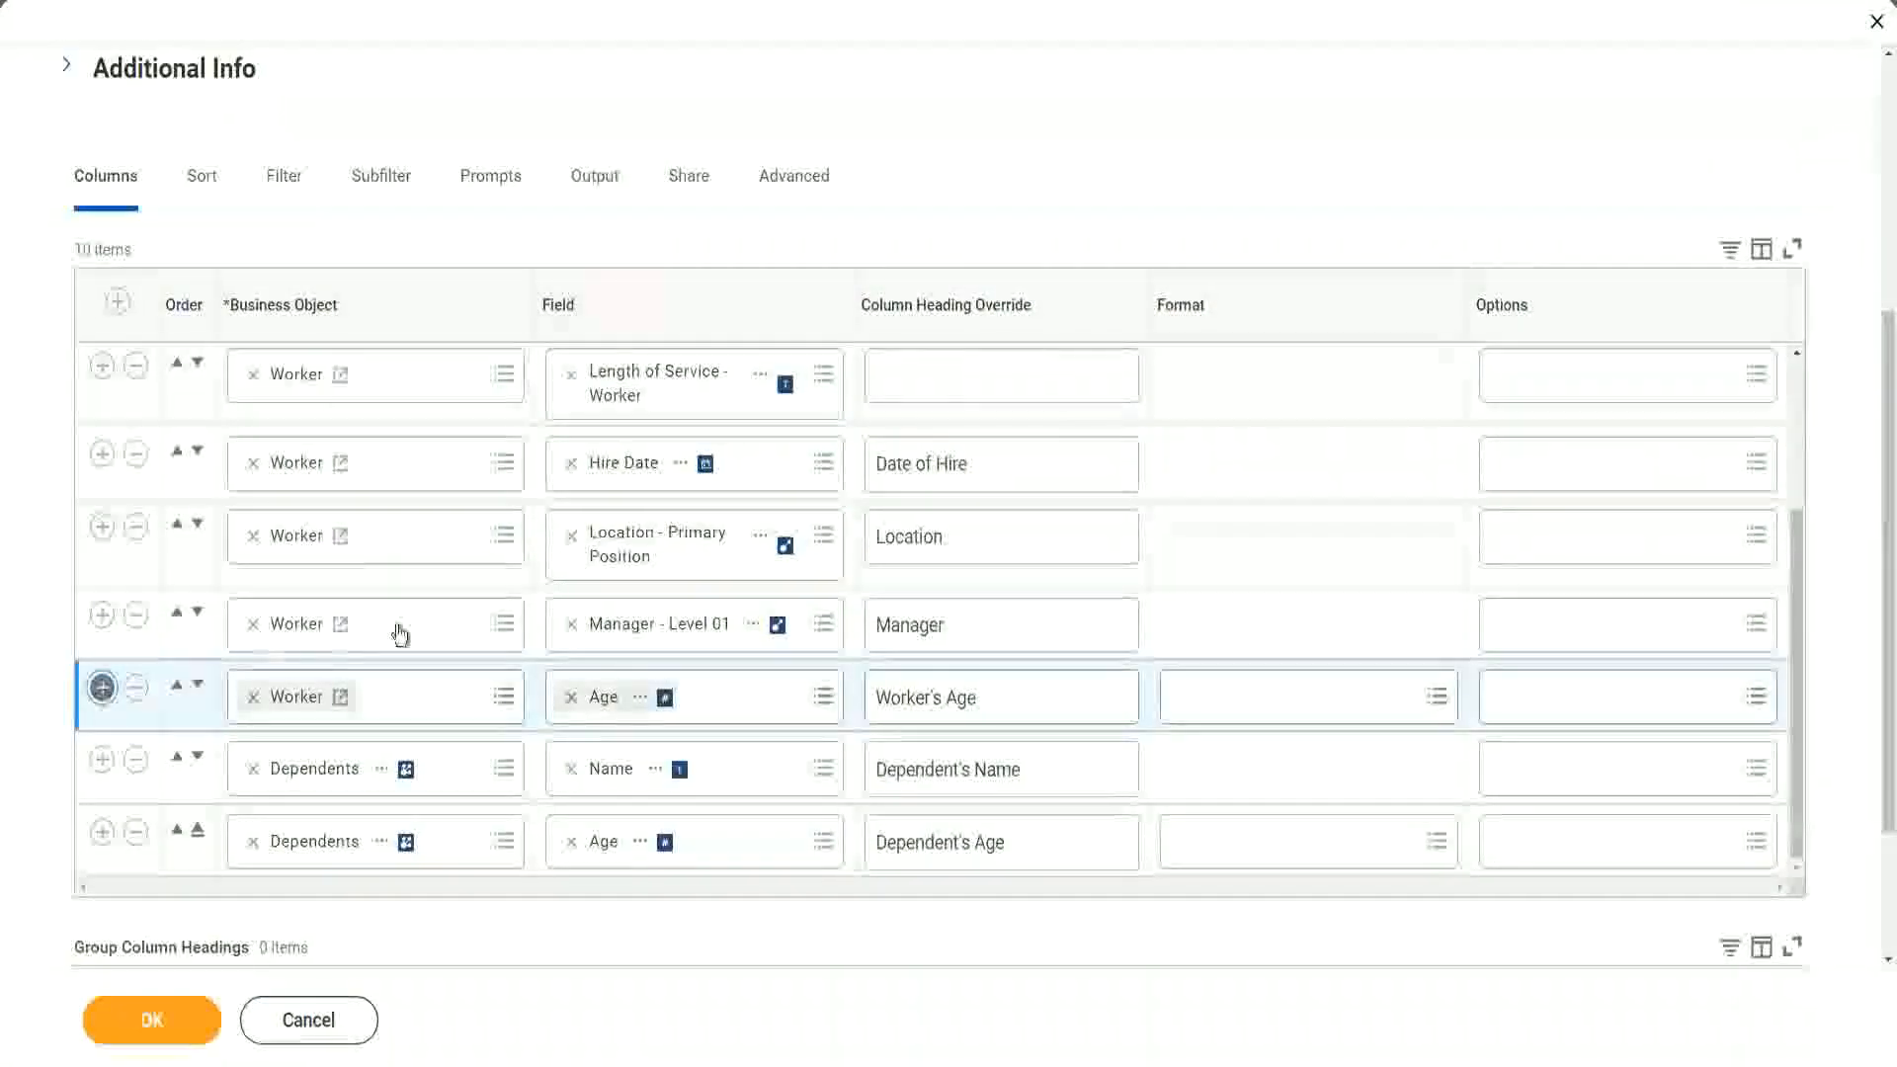
scroll(480, 534, down, 1)
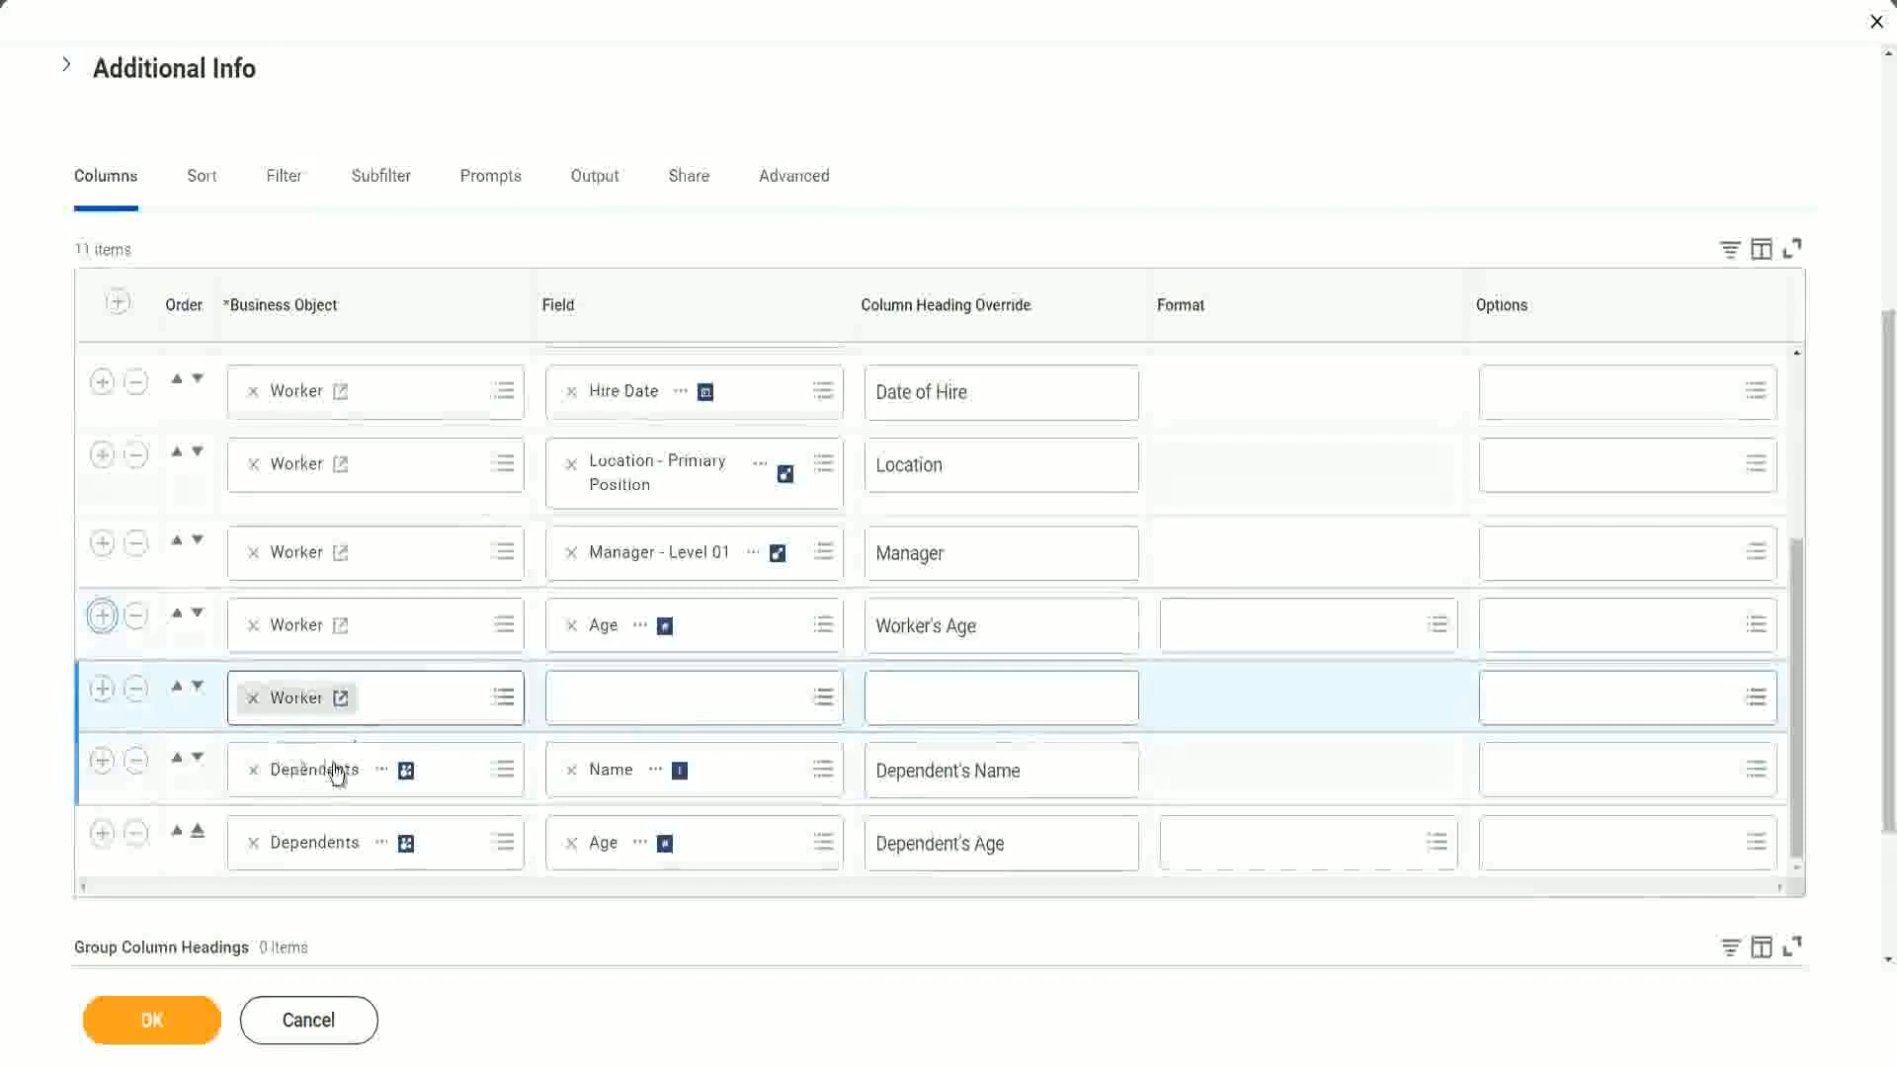
click(627, 688)
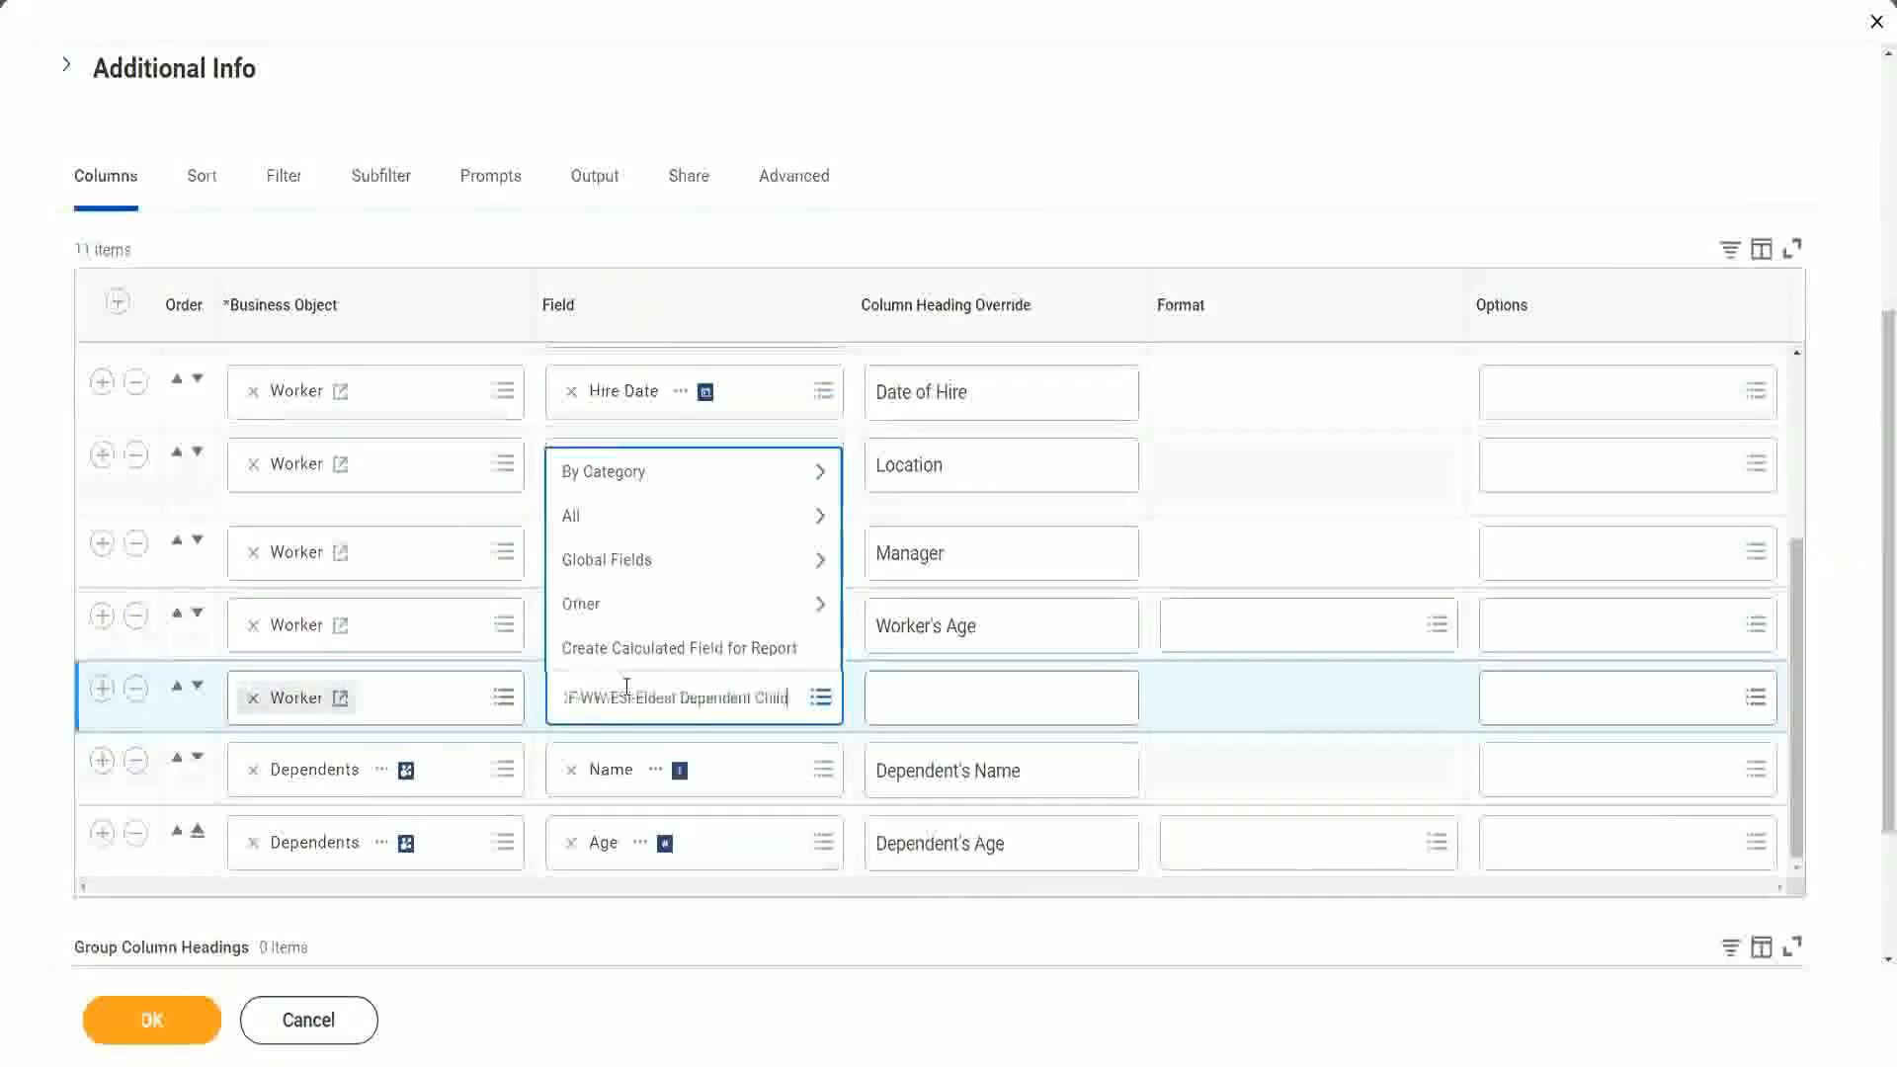
text(CF-WW-ESI-Eldest Dependent Child)
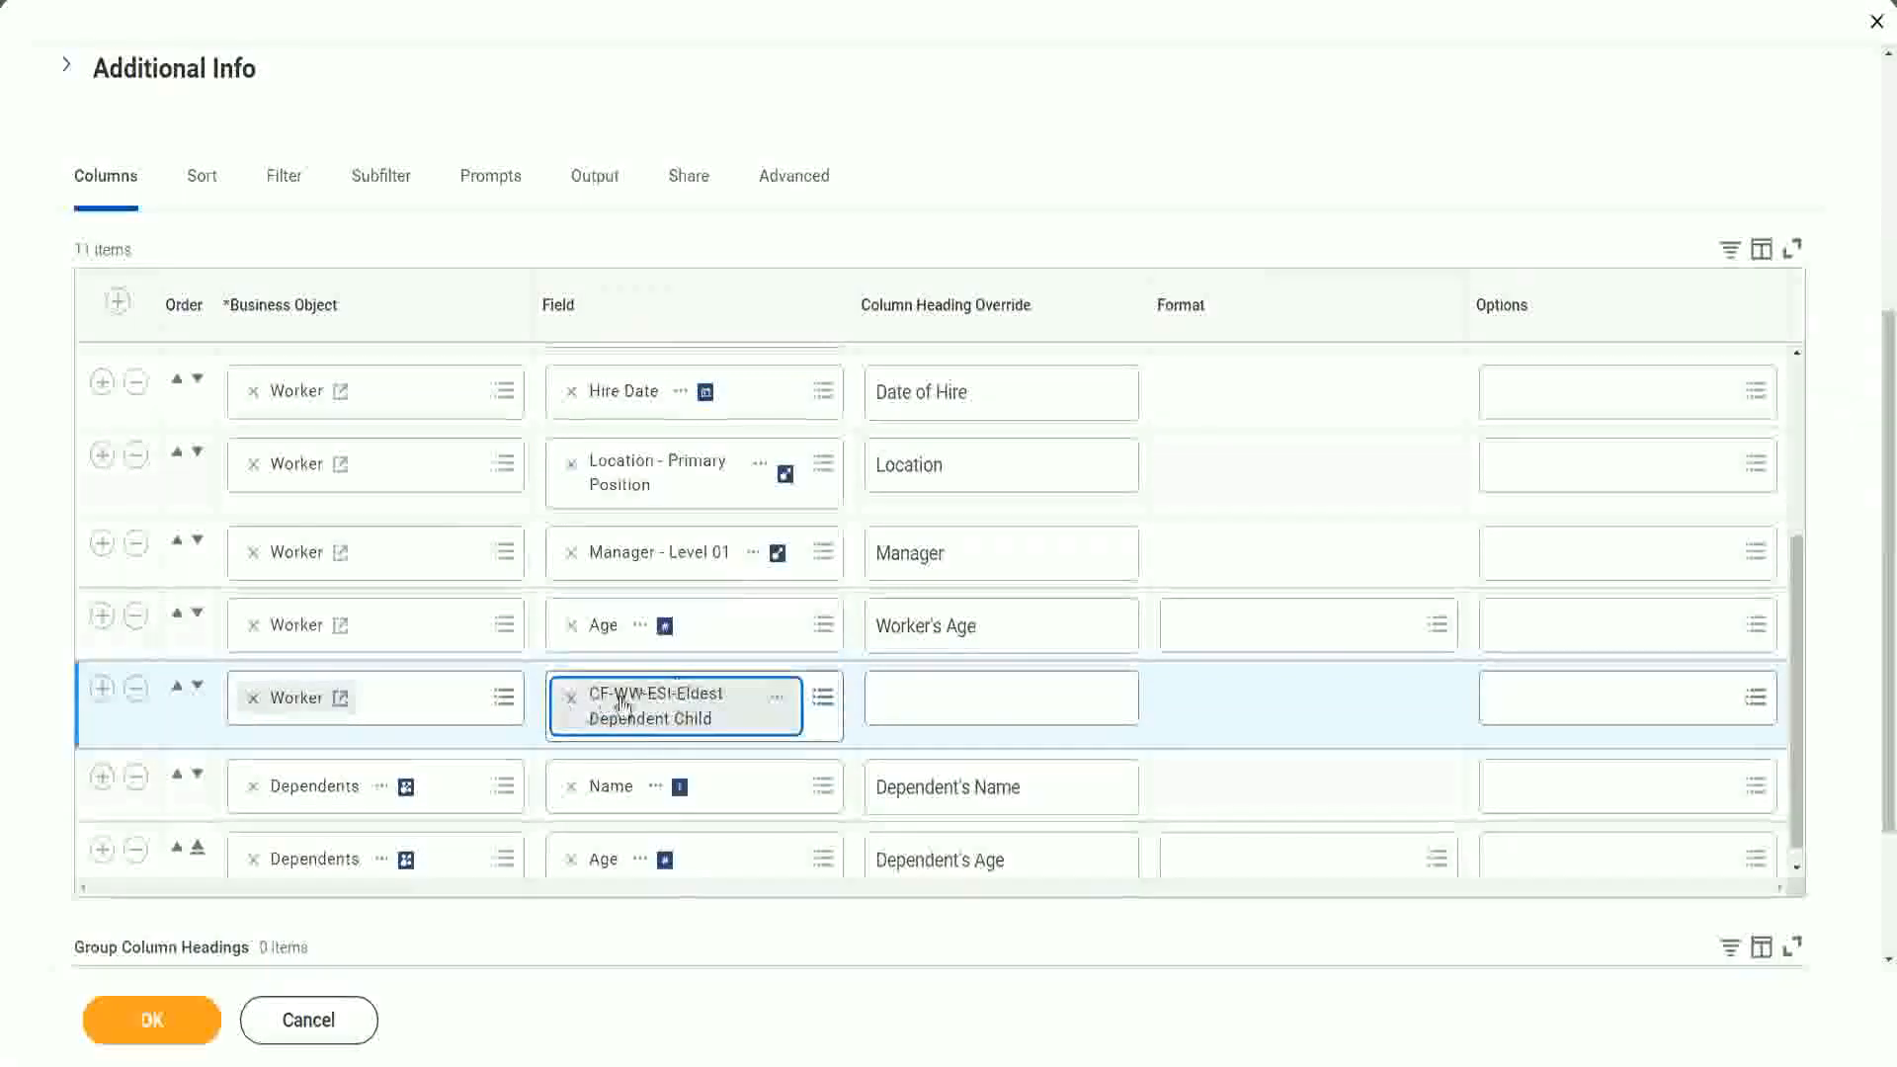
Override the new column's heading with "Eldest Dependent Child" and save the report definition
click(915, 700)
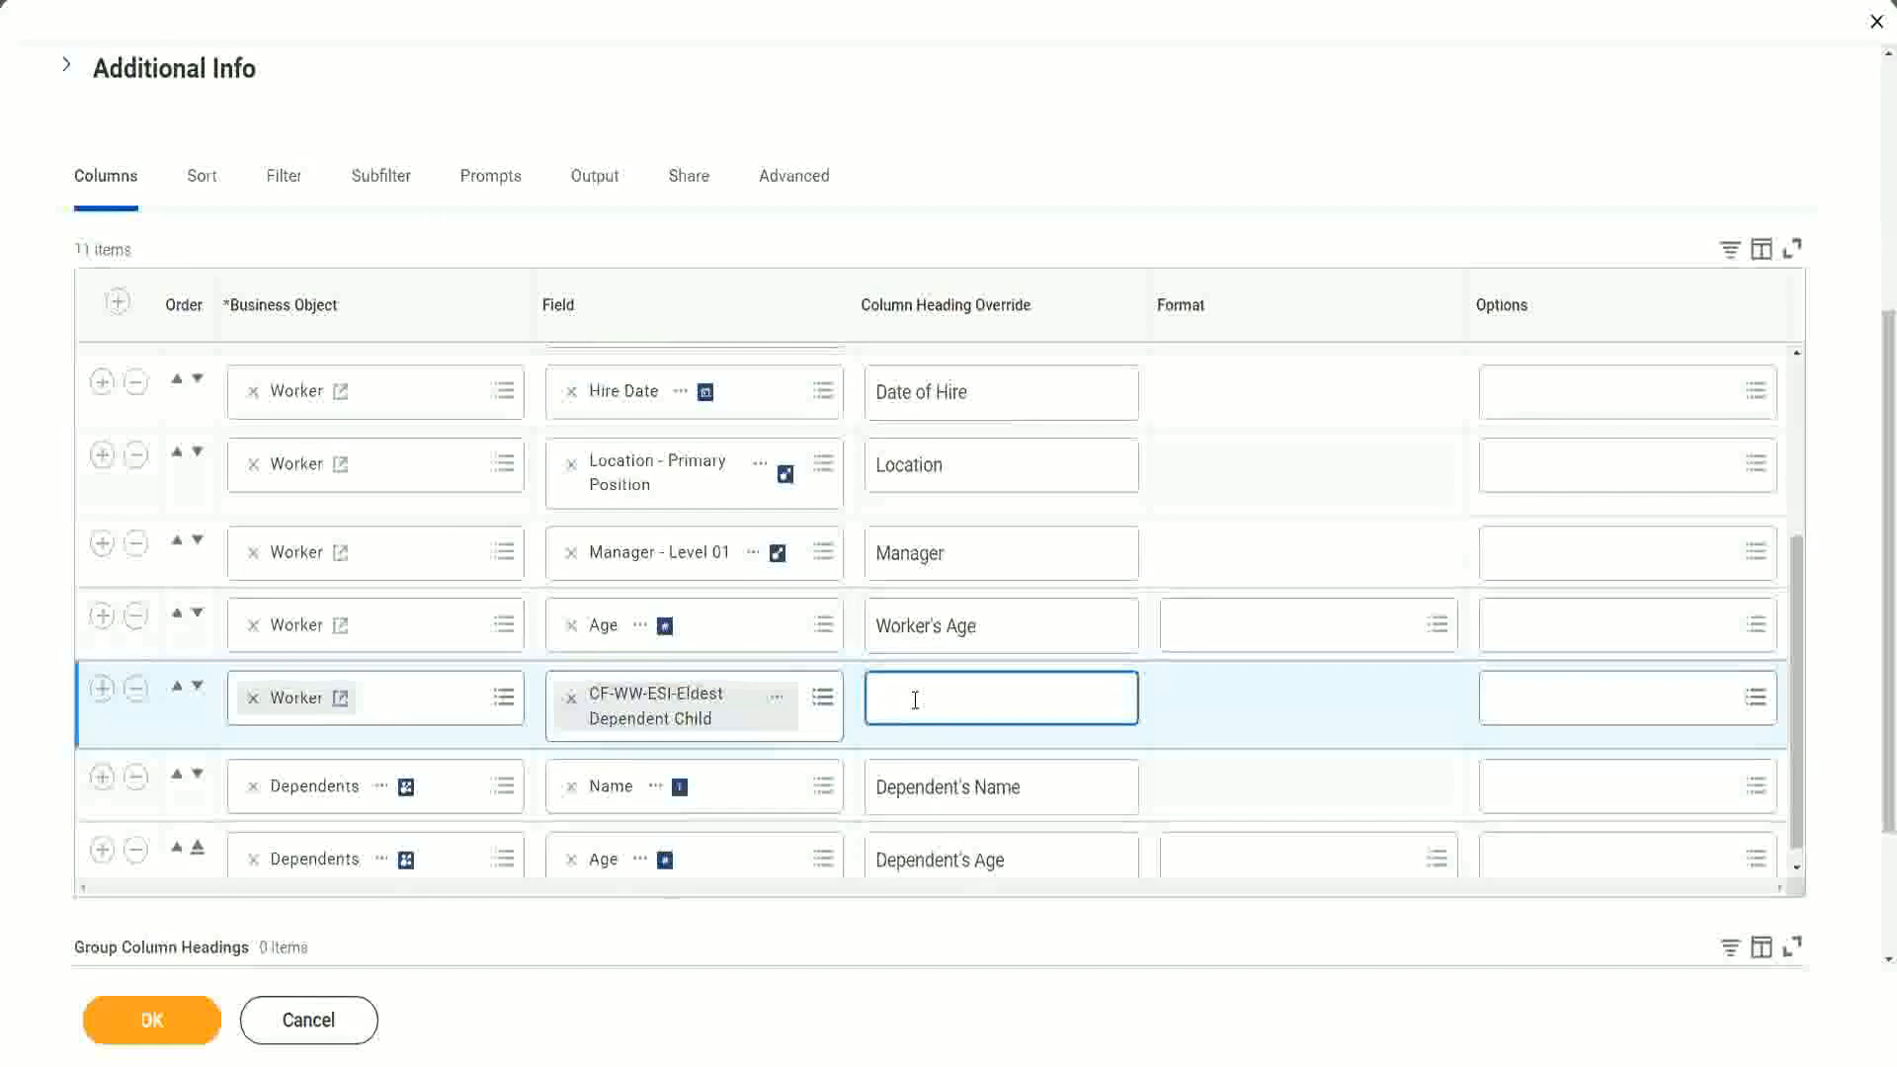
text(Eld)
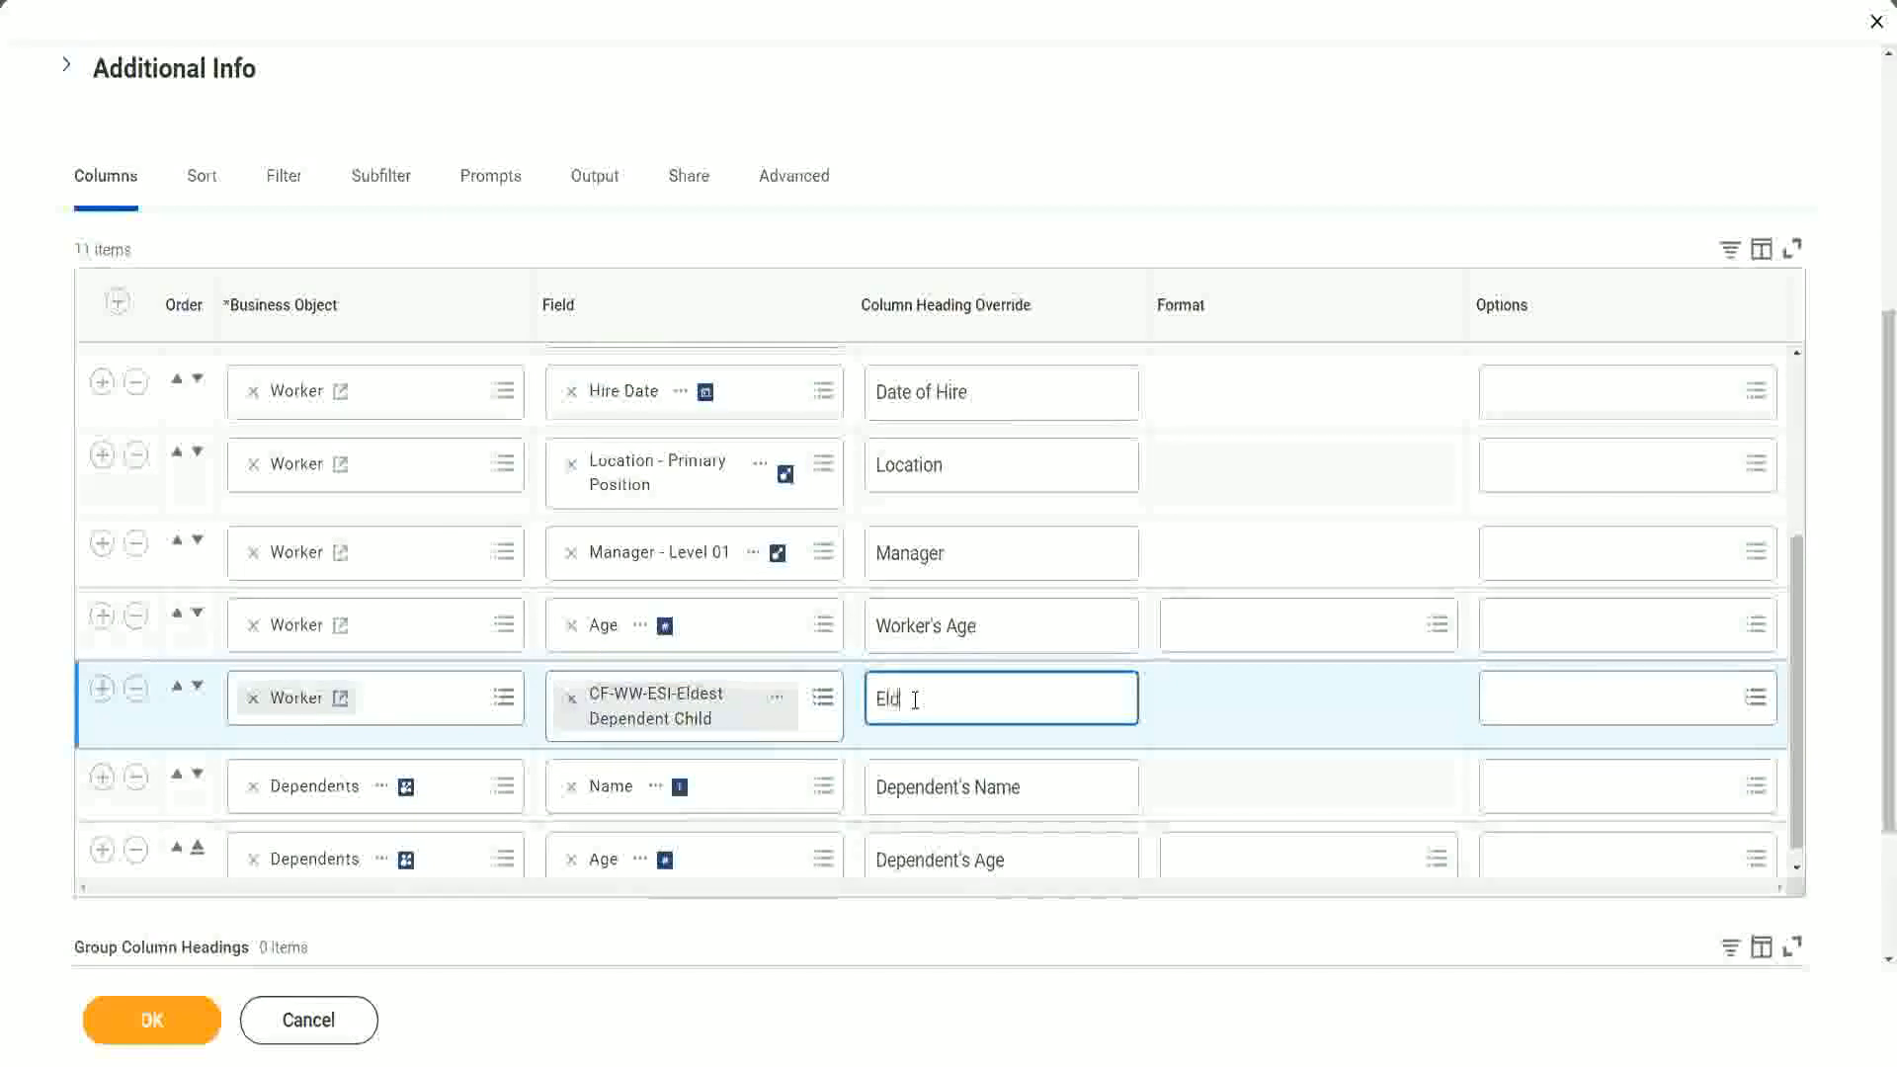
text(est De)
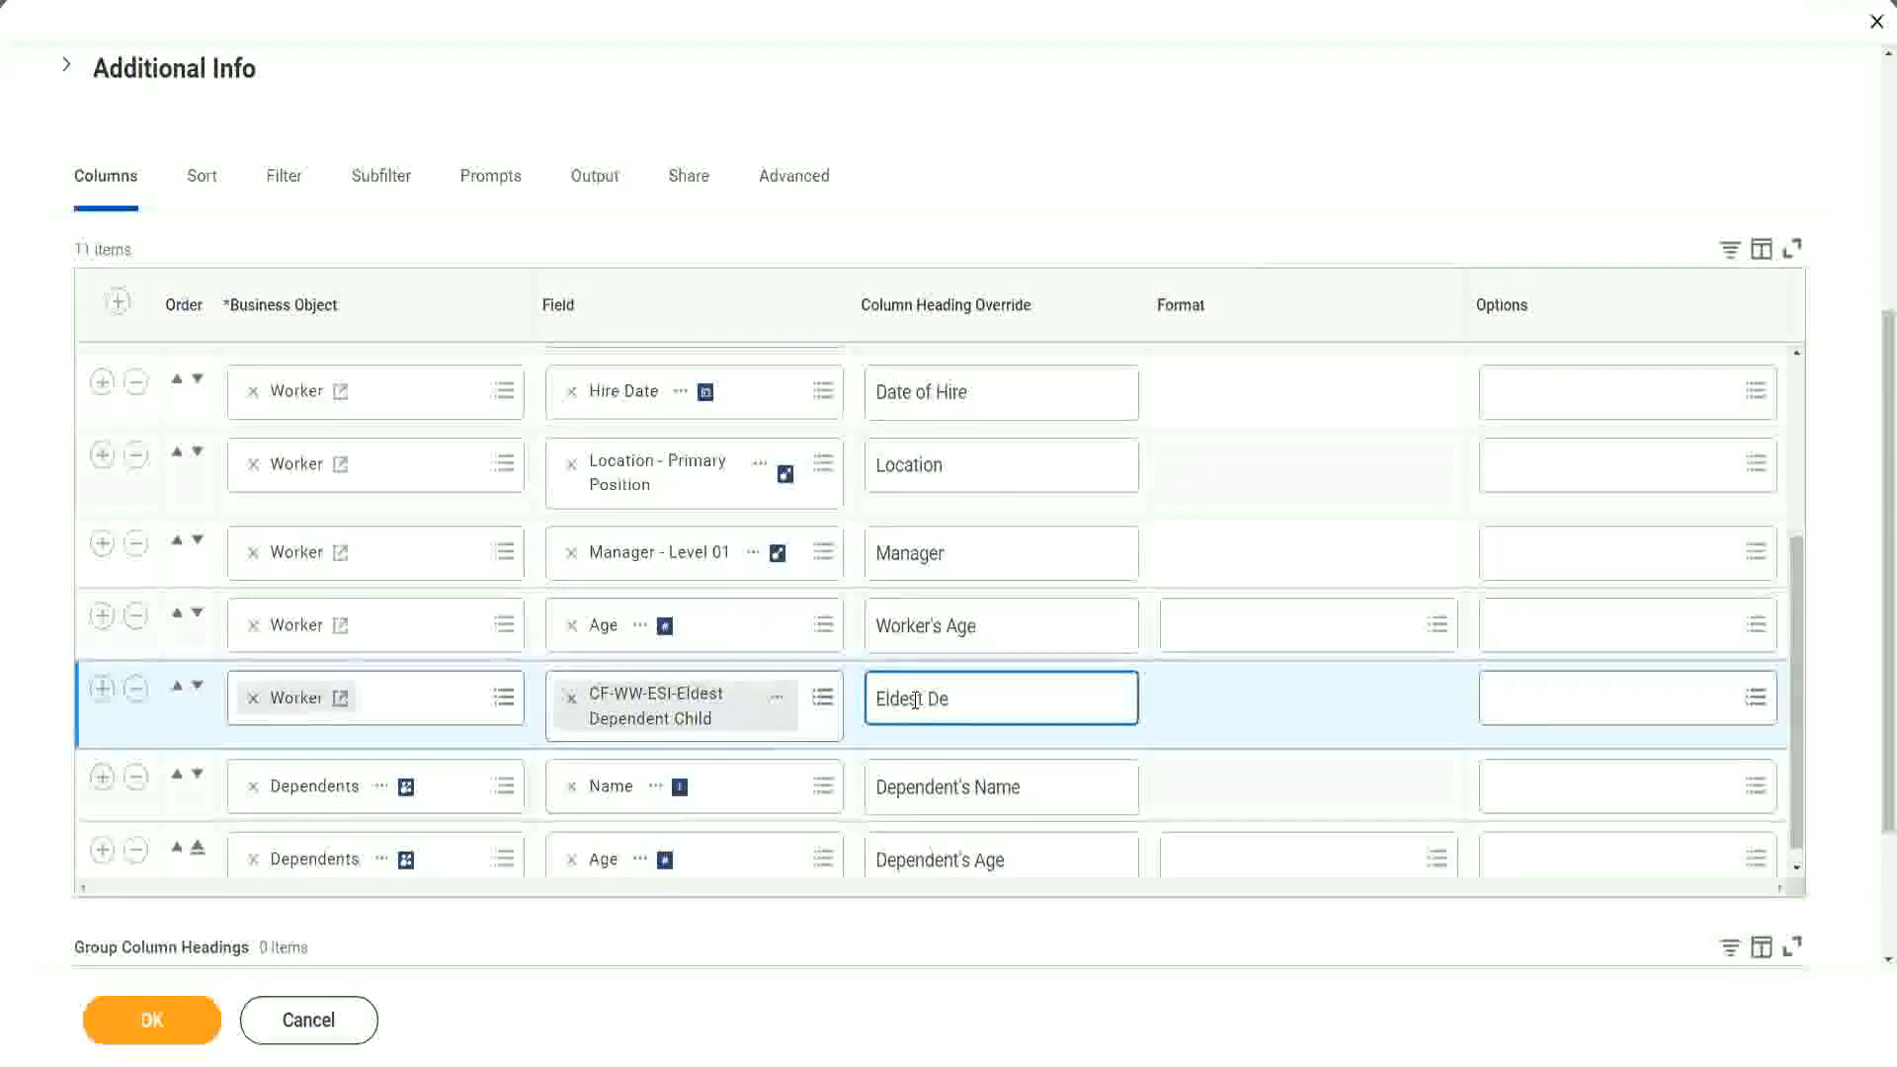
text(penden)
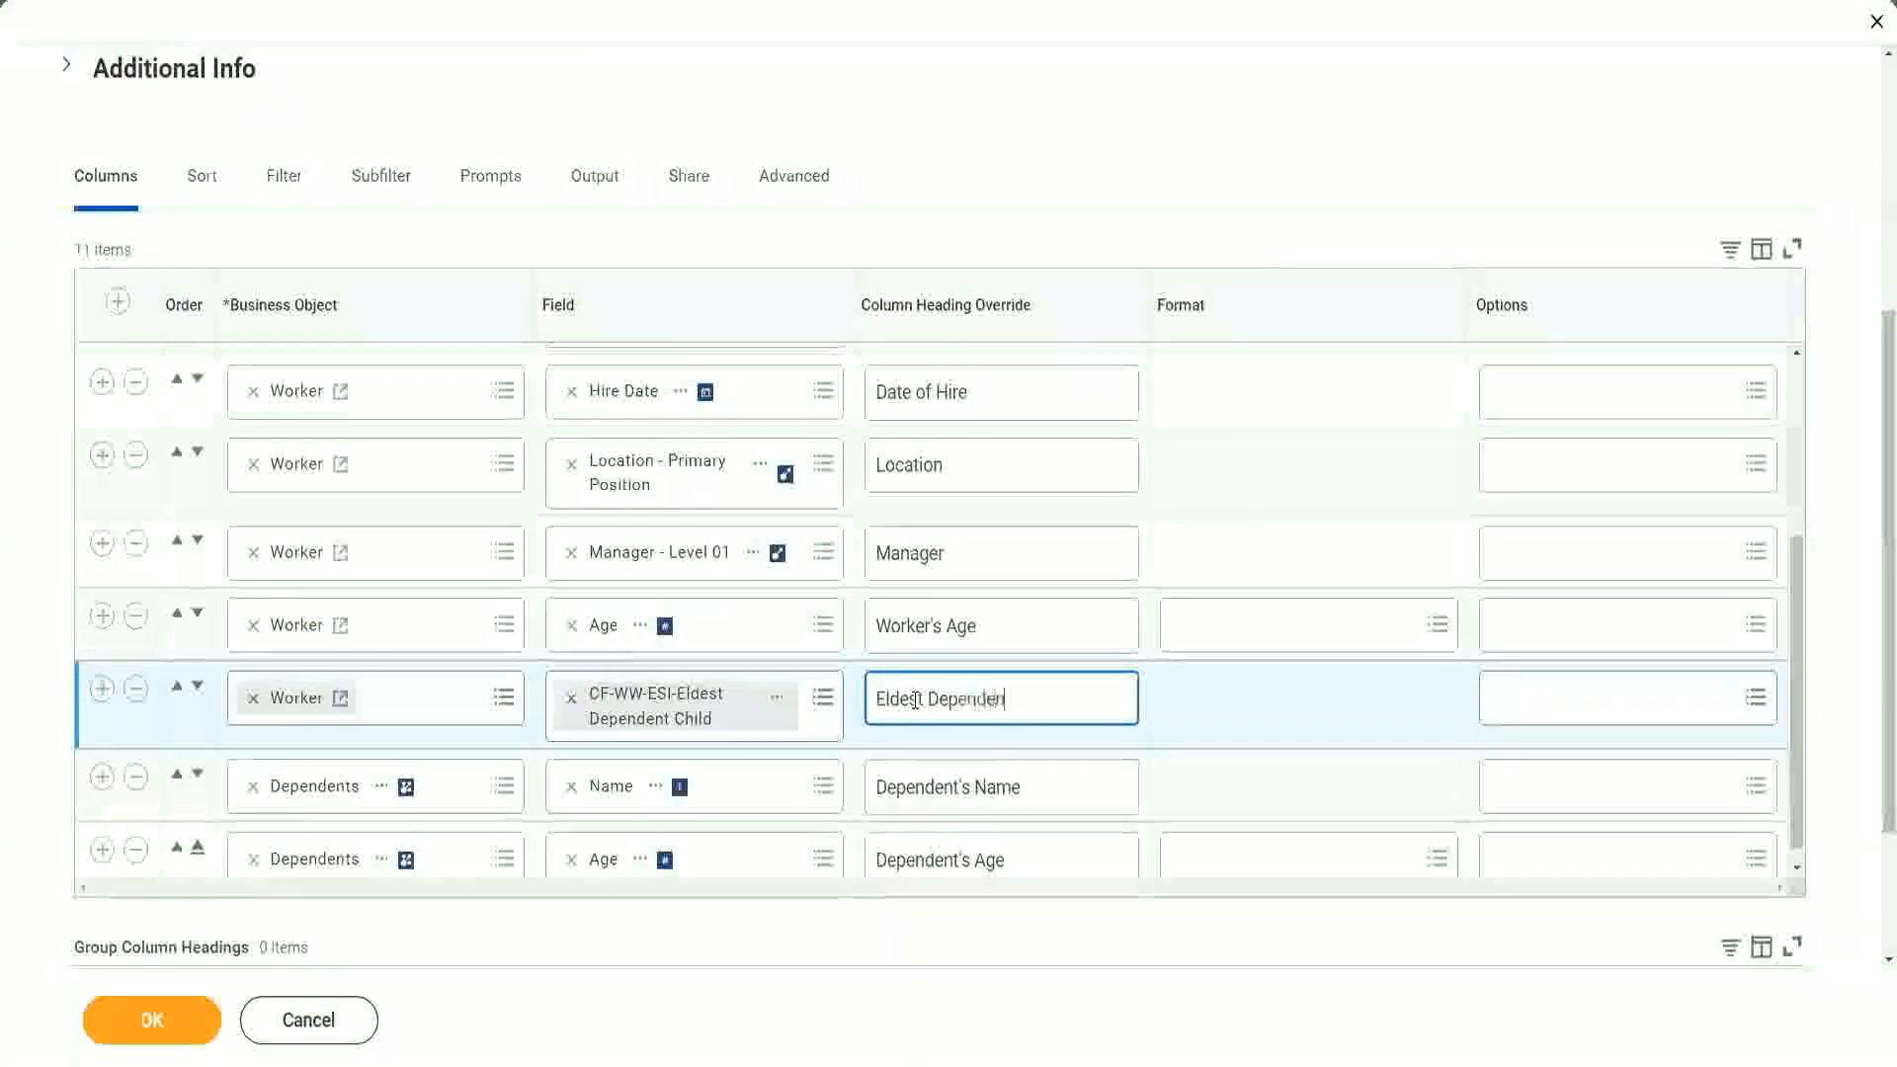
text(t Child)
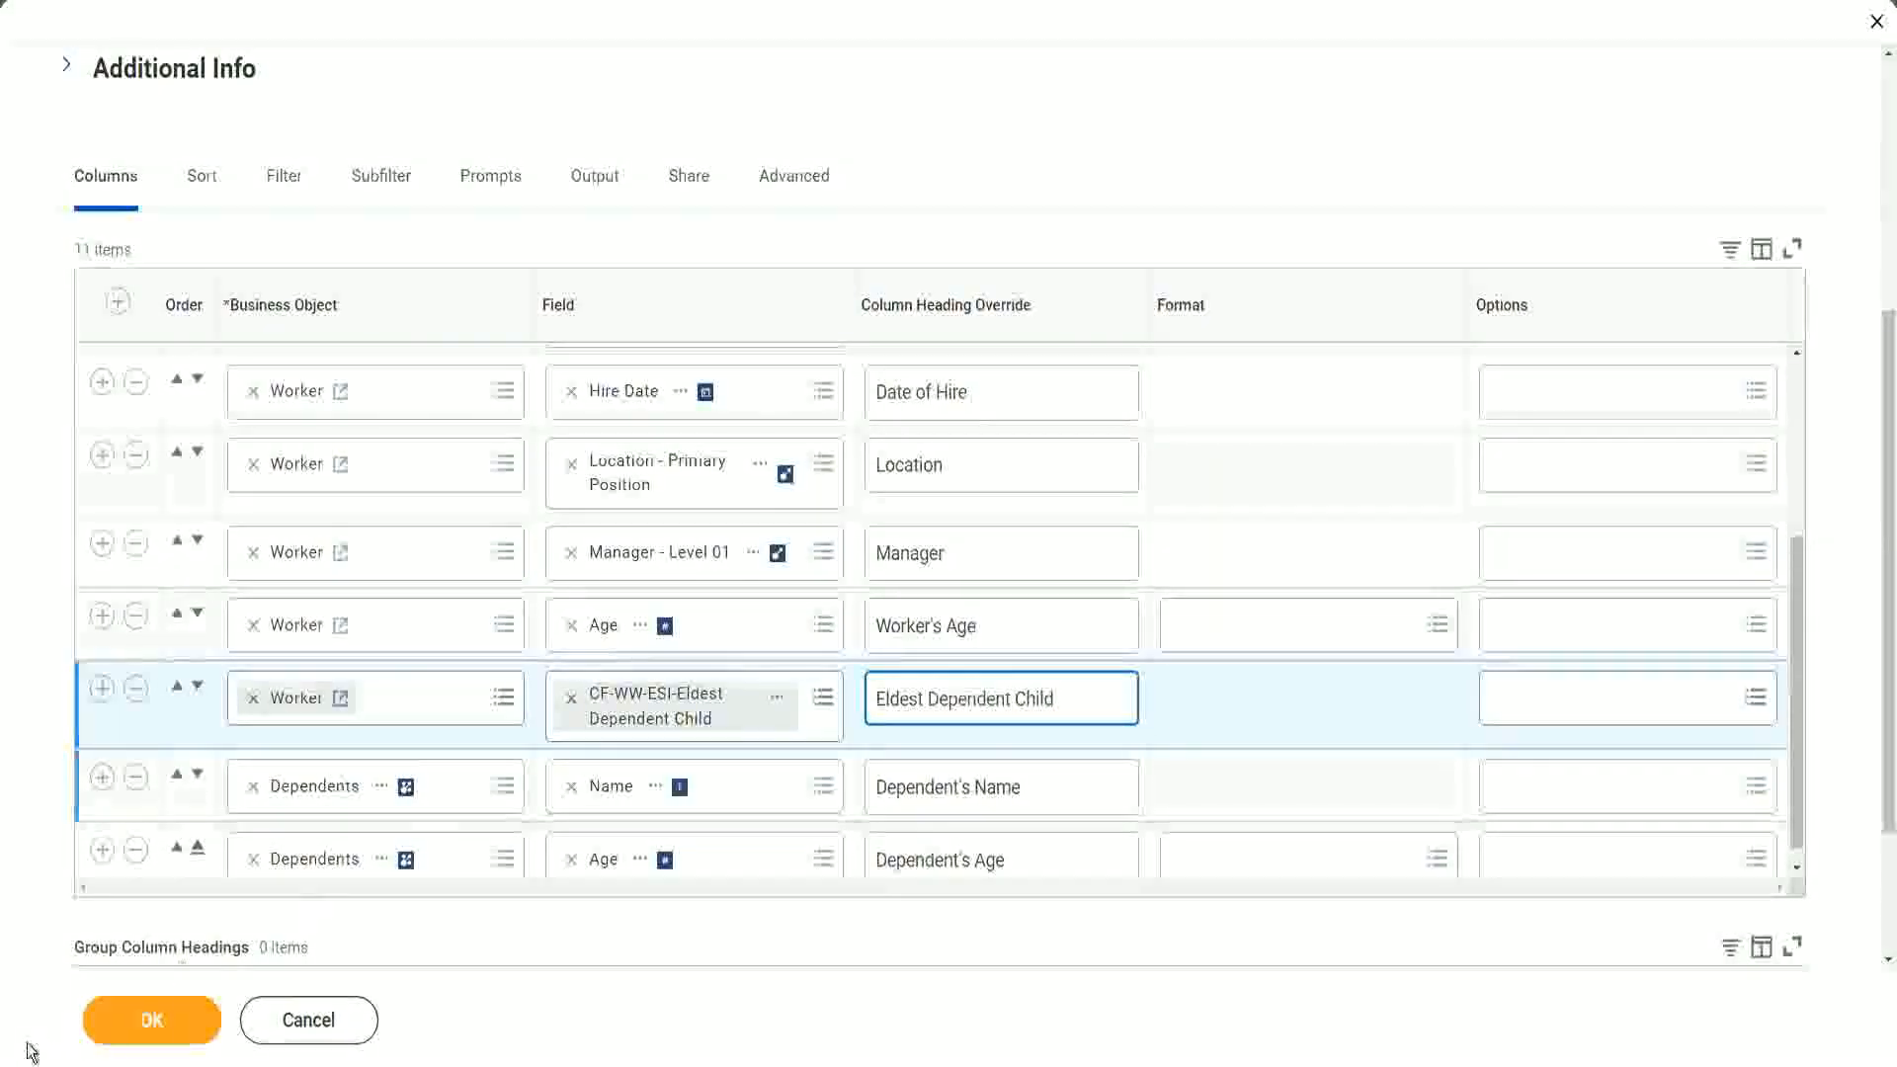
click(234, 895)
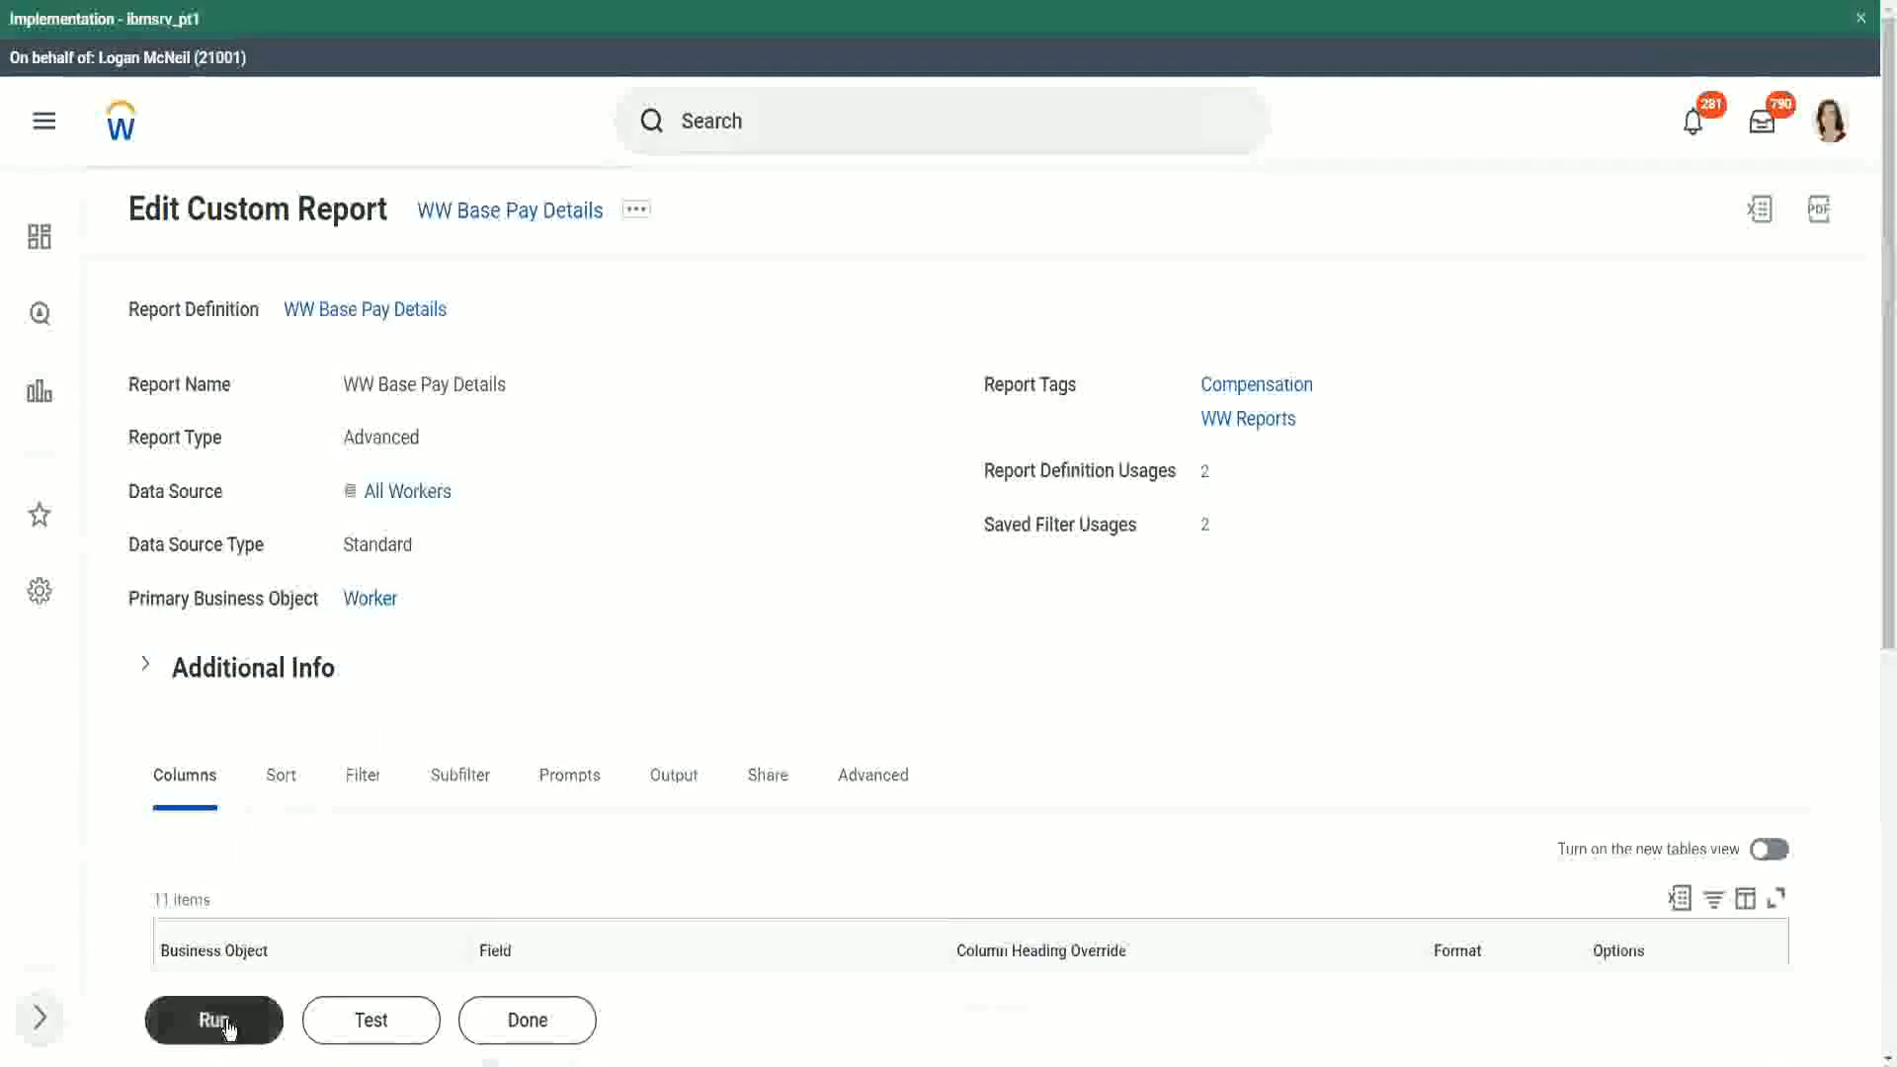
Run the WW Base Pay Details report for hire dates from 01/01/2000 to 12/31/2000
click(216, 1021)
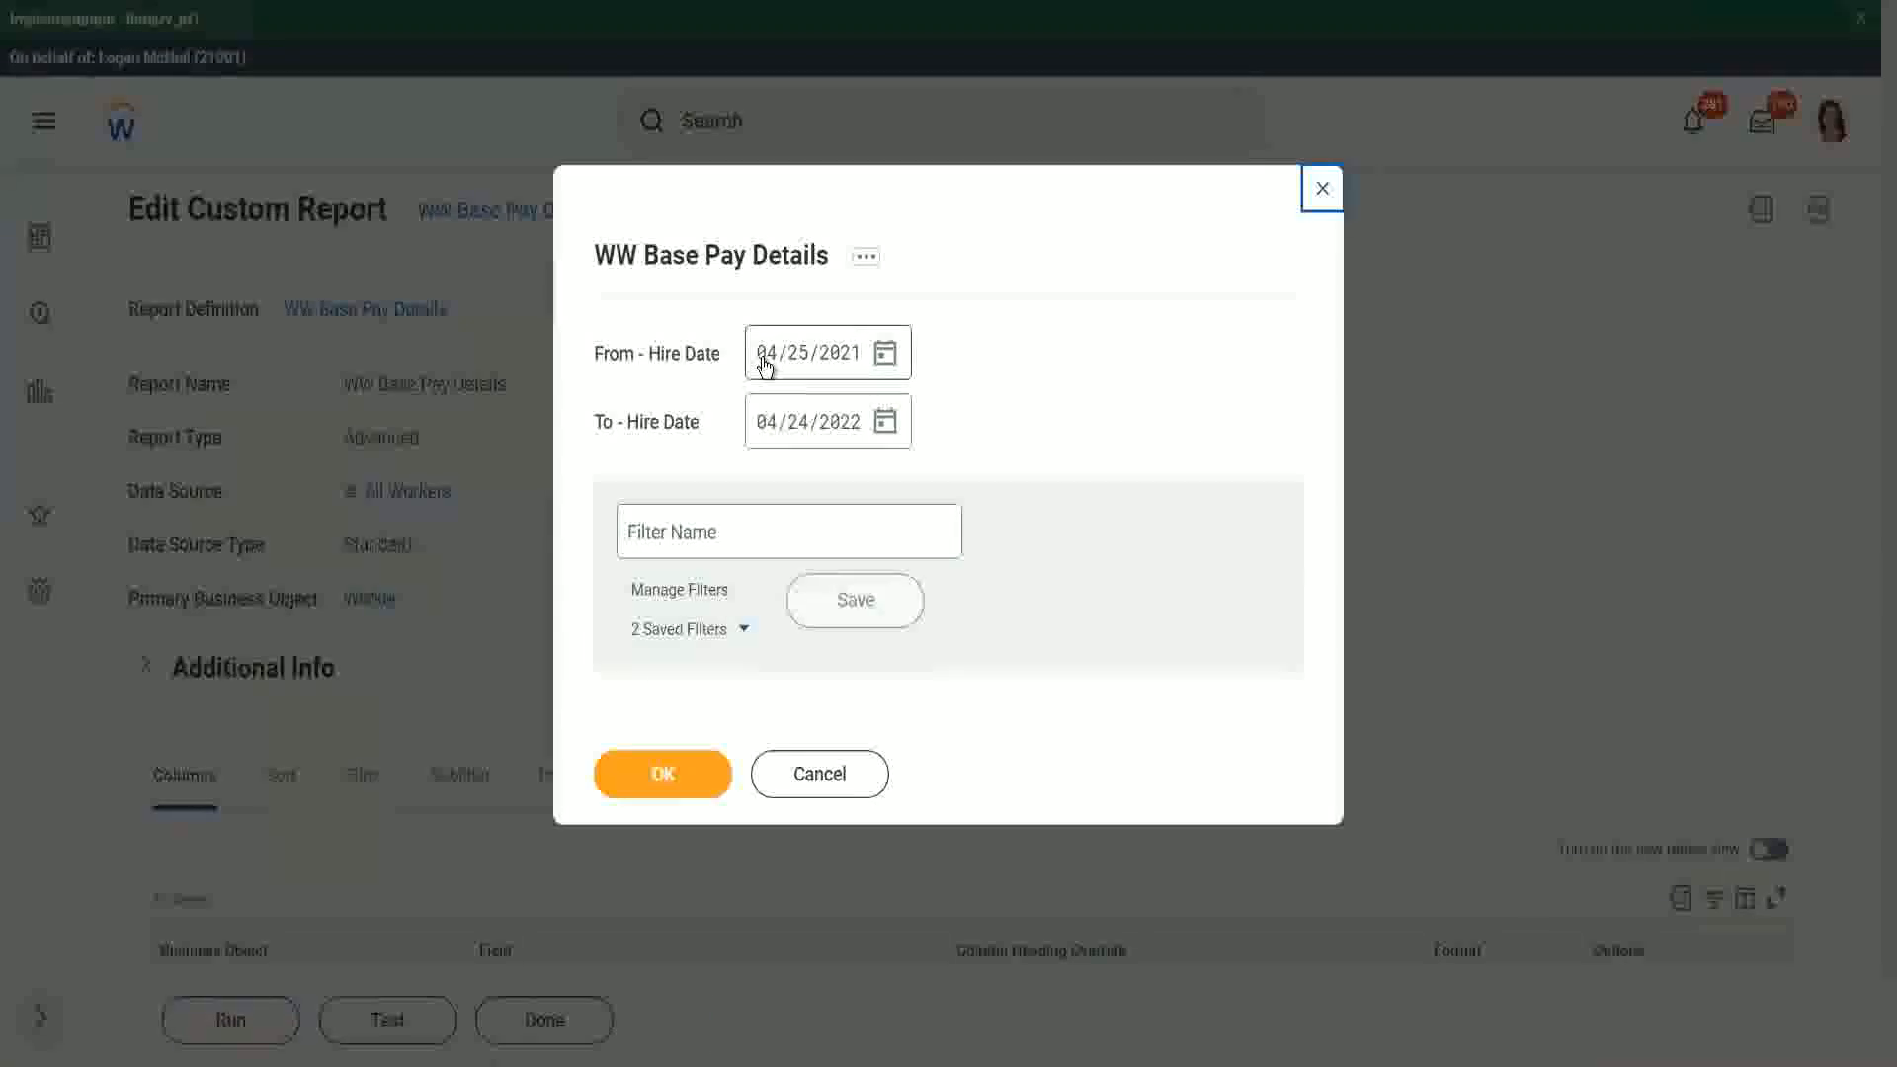
click(766, 365)
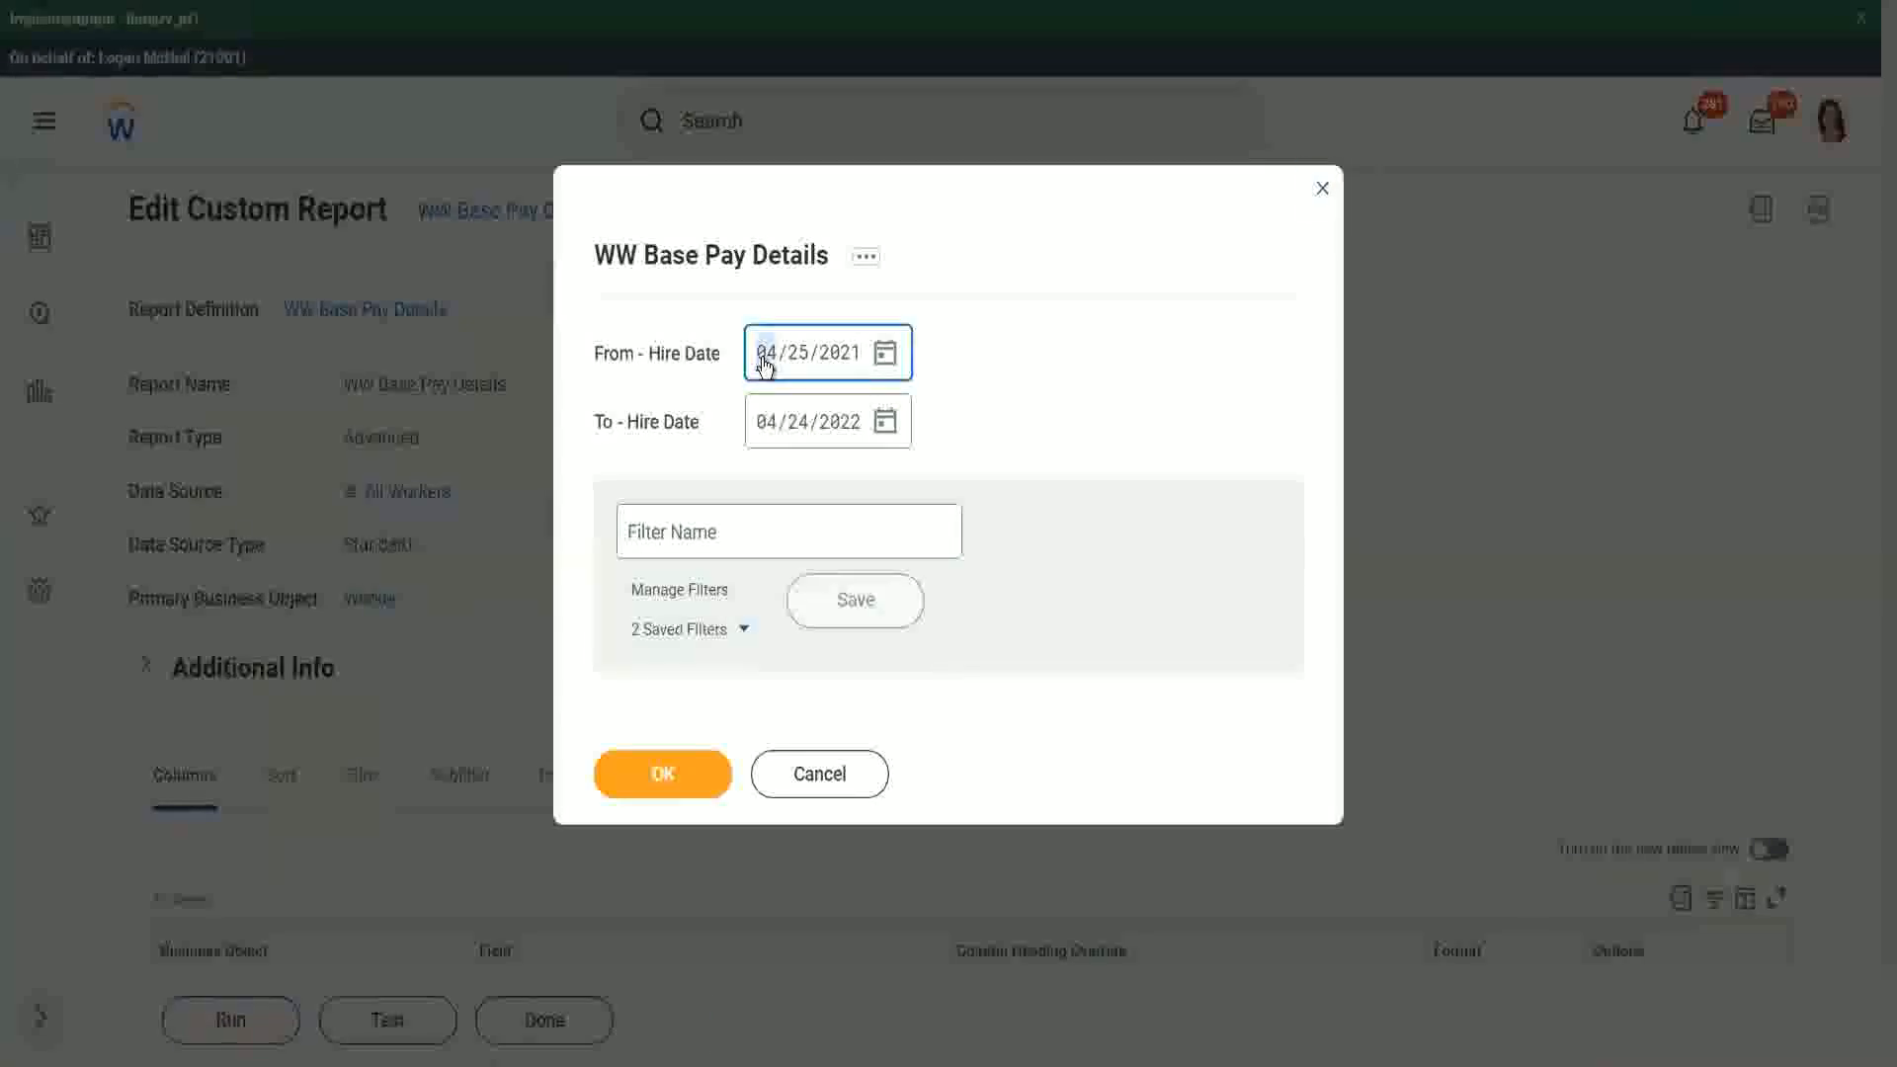
text(0101)
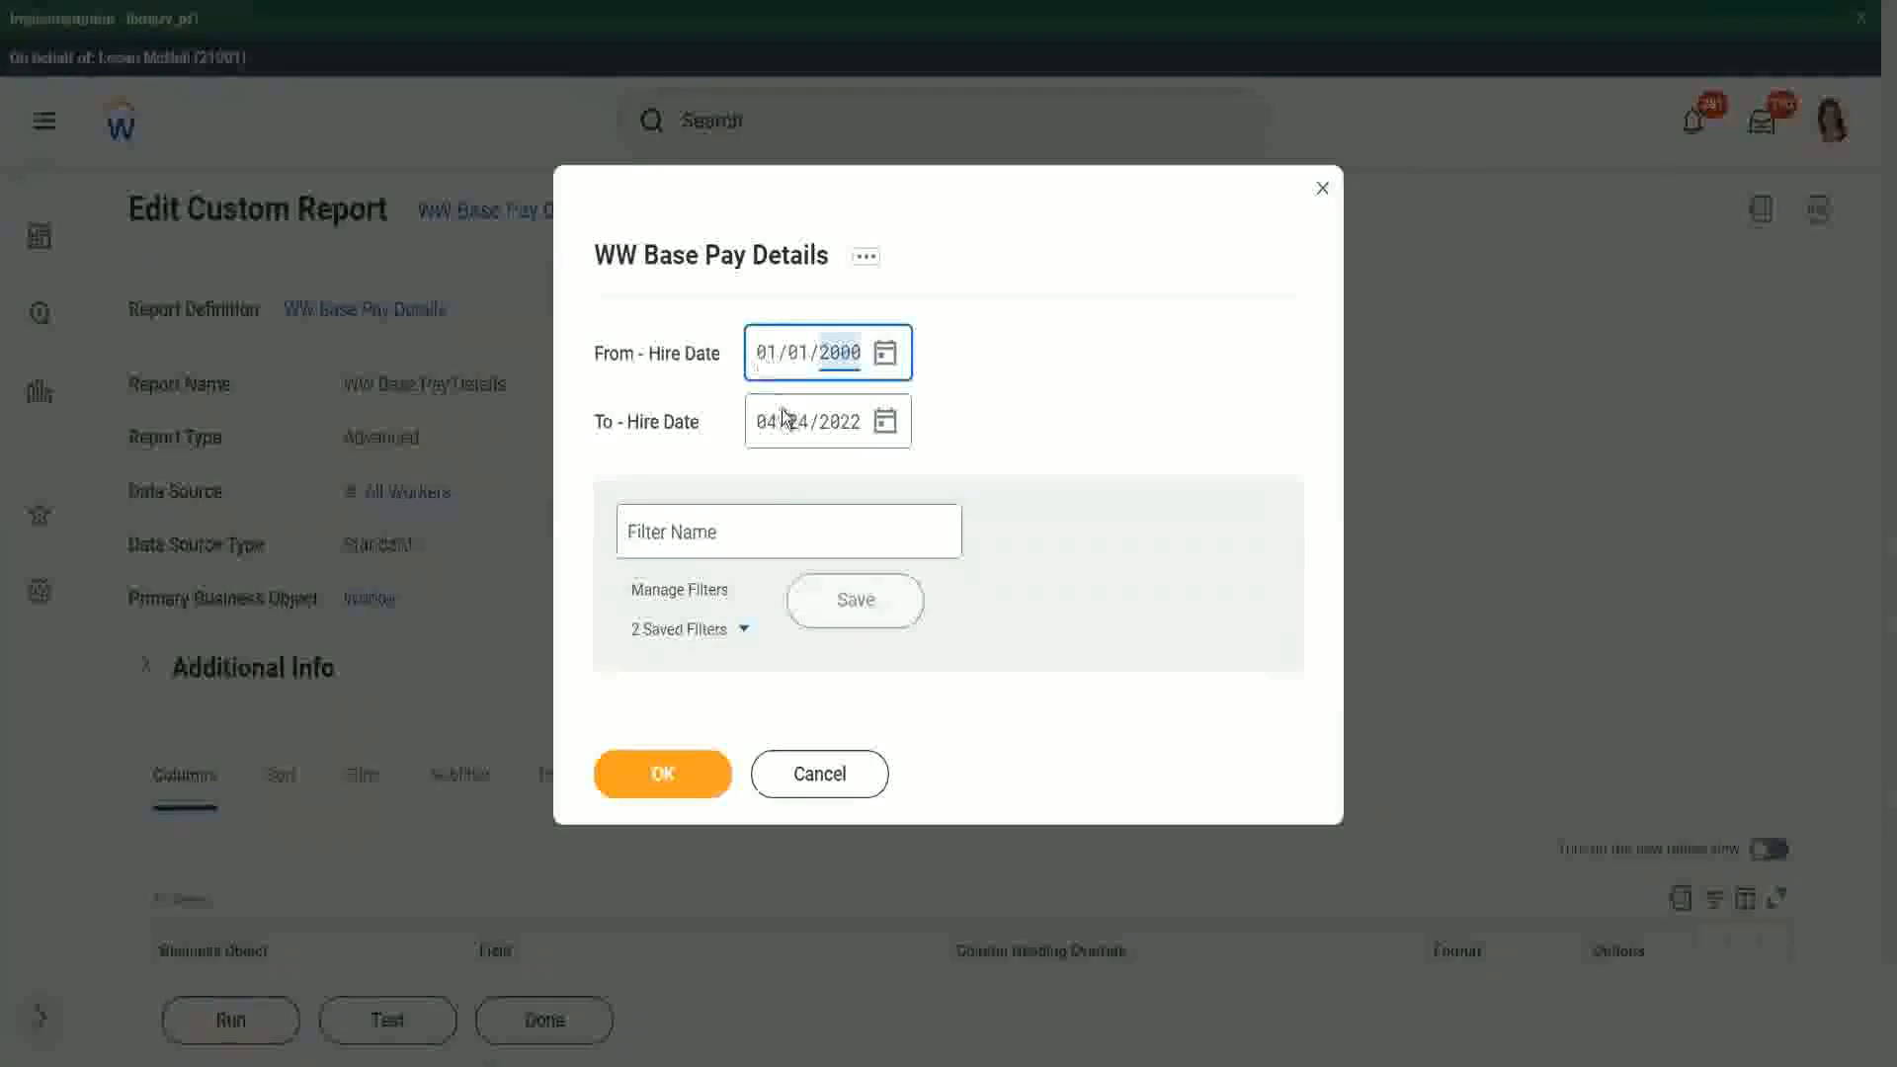
click(767, 435)
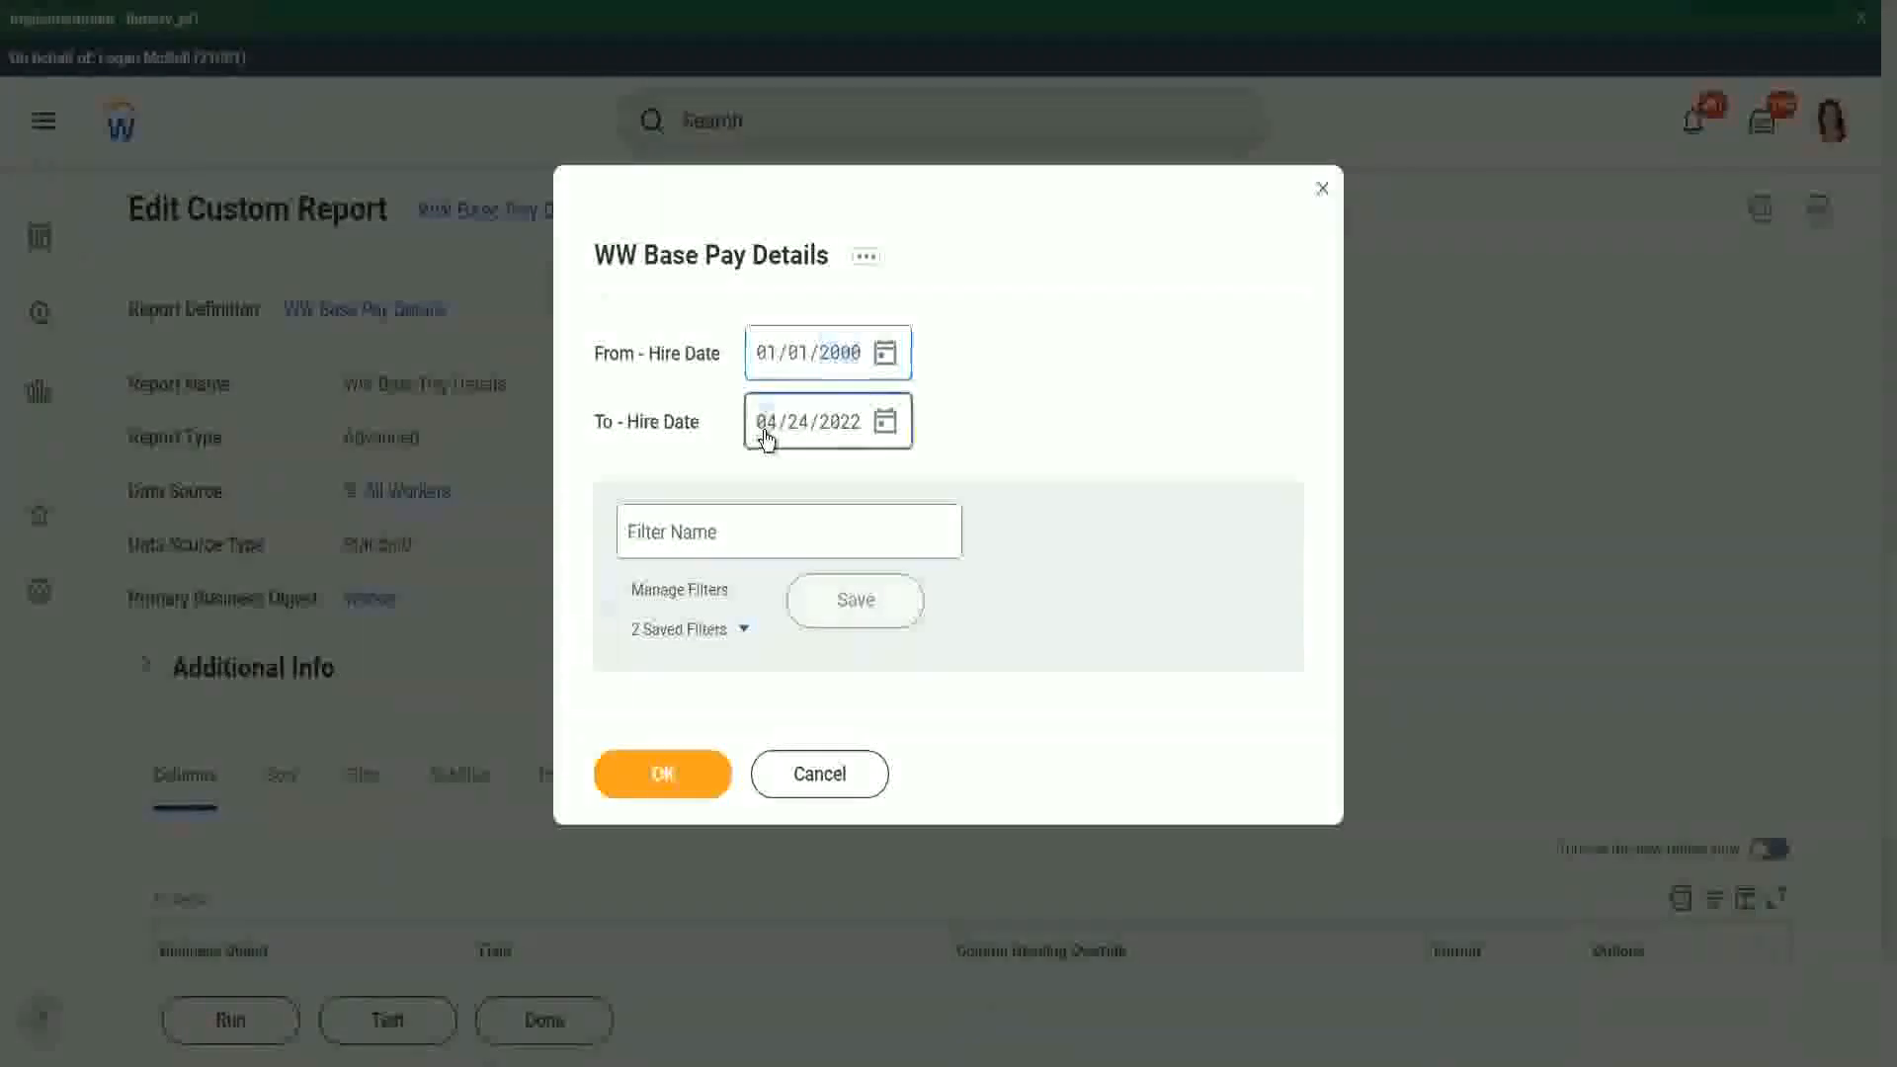
text(12/31/)
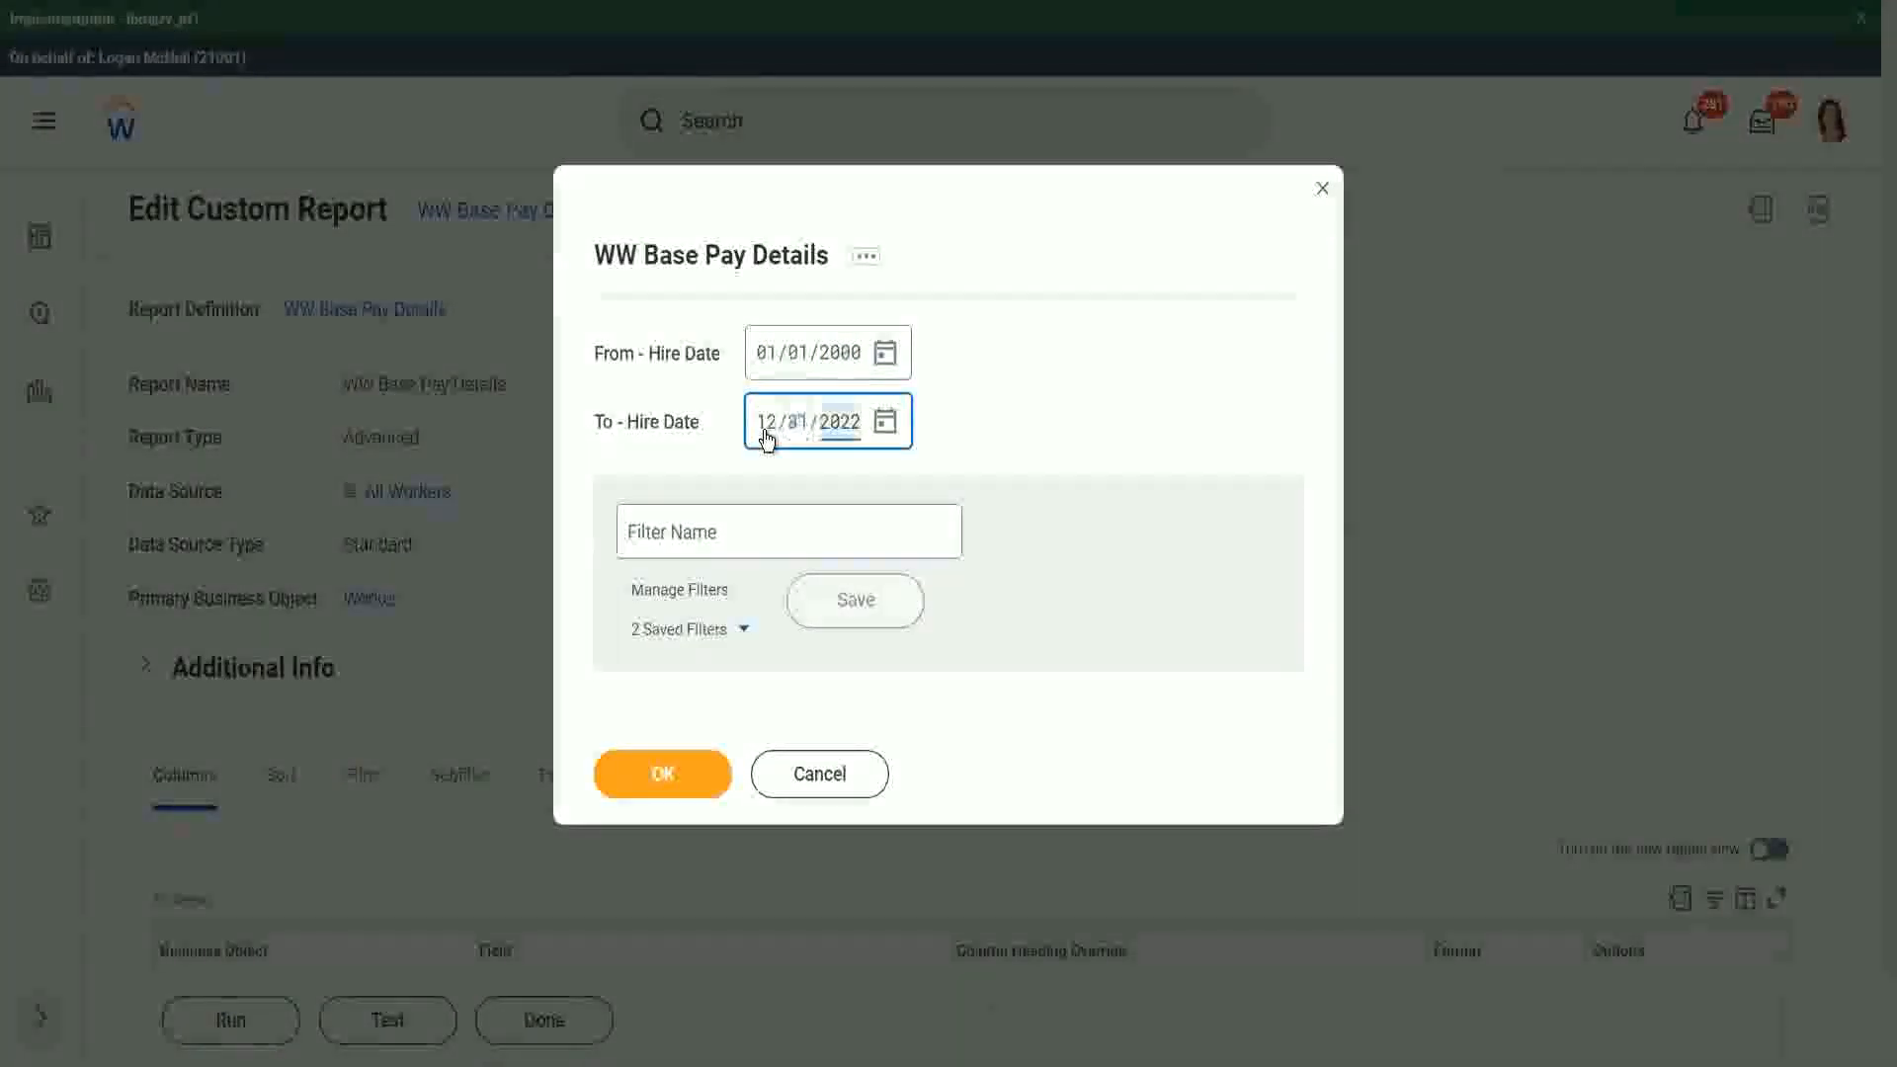
text(2000)
click(682, 775)
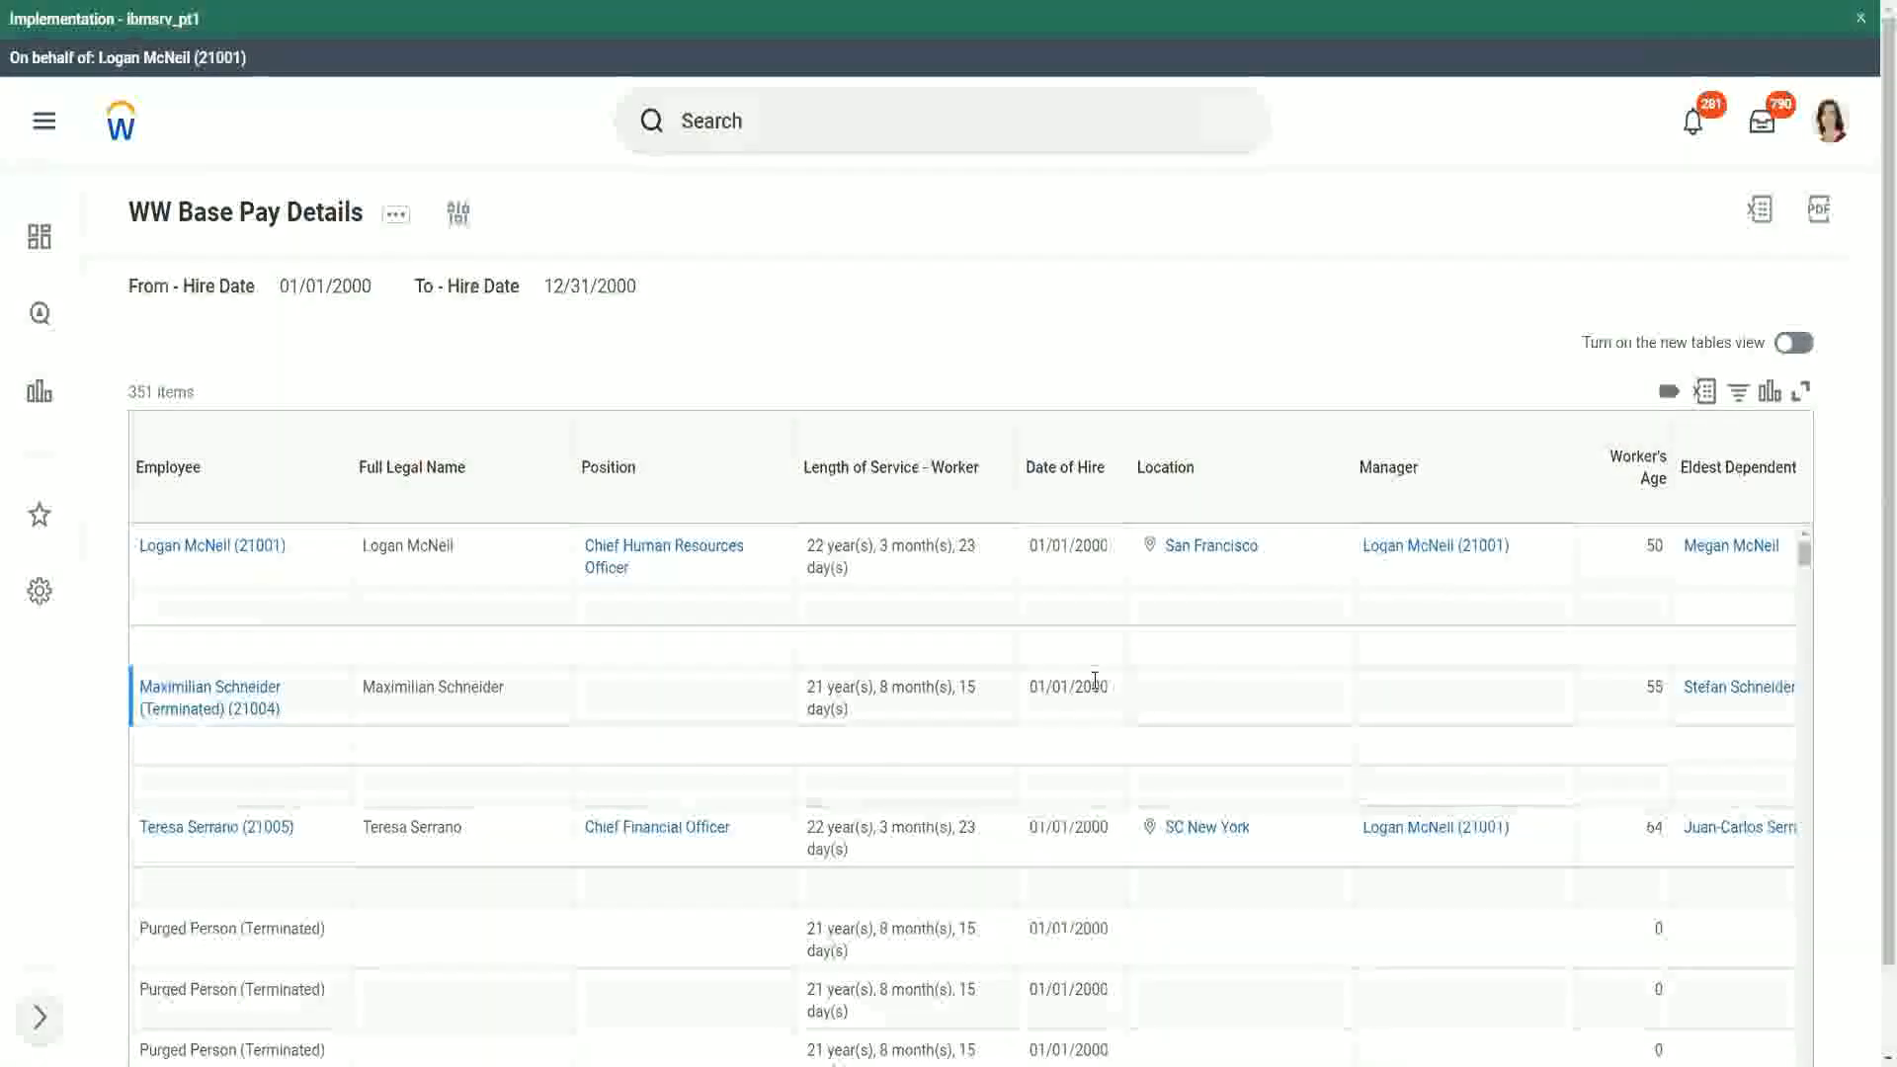
Compare the first worker's Eldest Dependent Child value with the names and ages in the Dependents columns
scroll(1095, 685, down, 1)
scroll(1710, 672, up, 1)
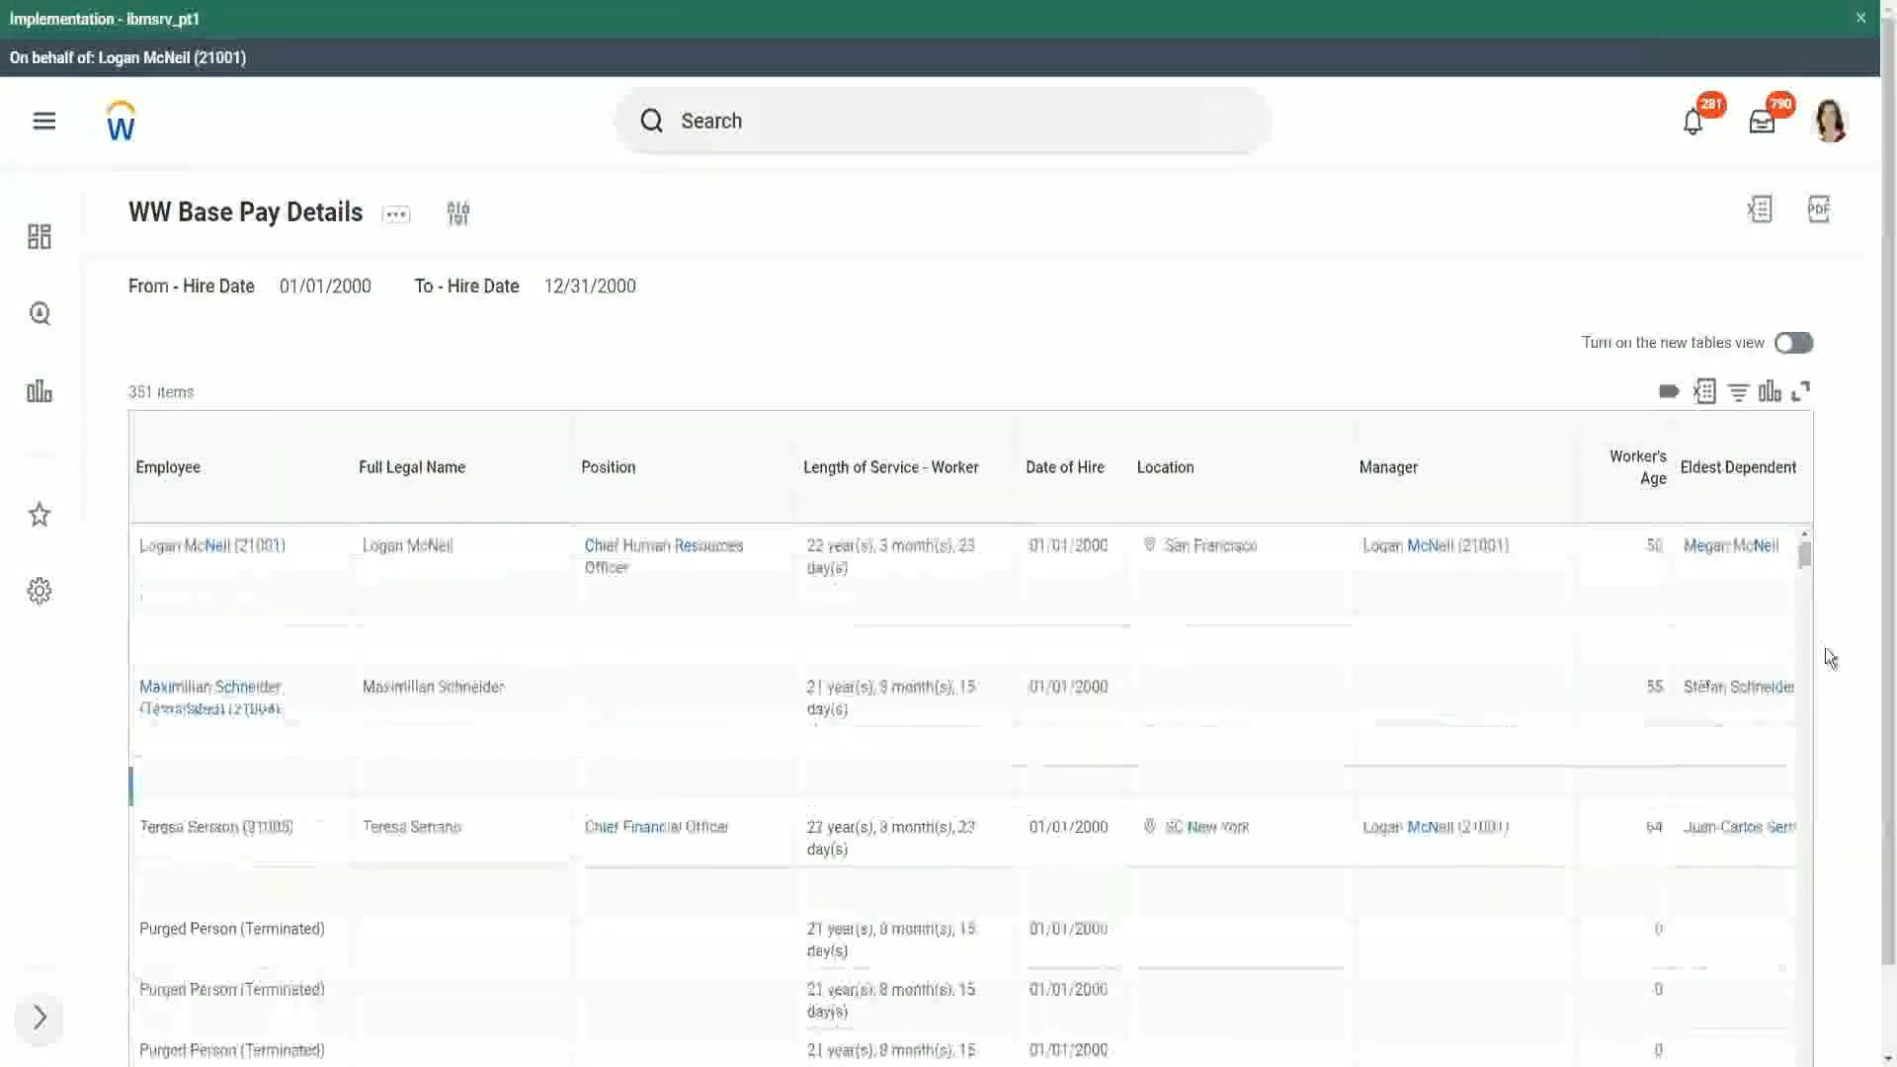
scroll(1858, 771, down, 1)
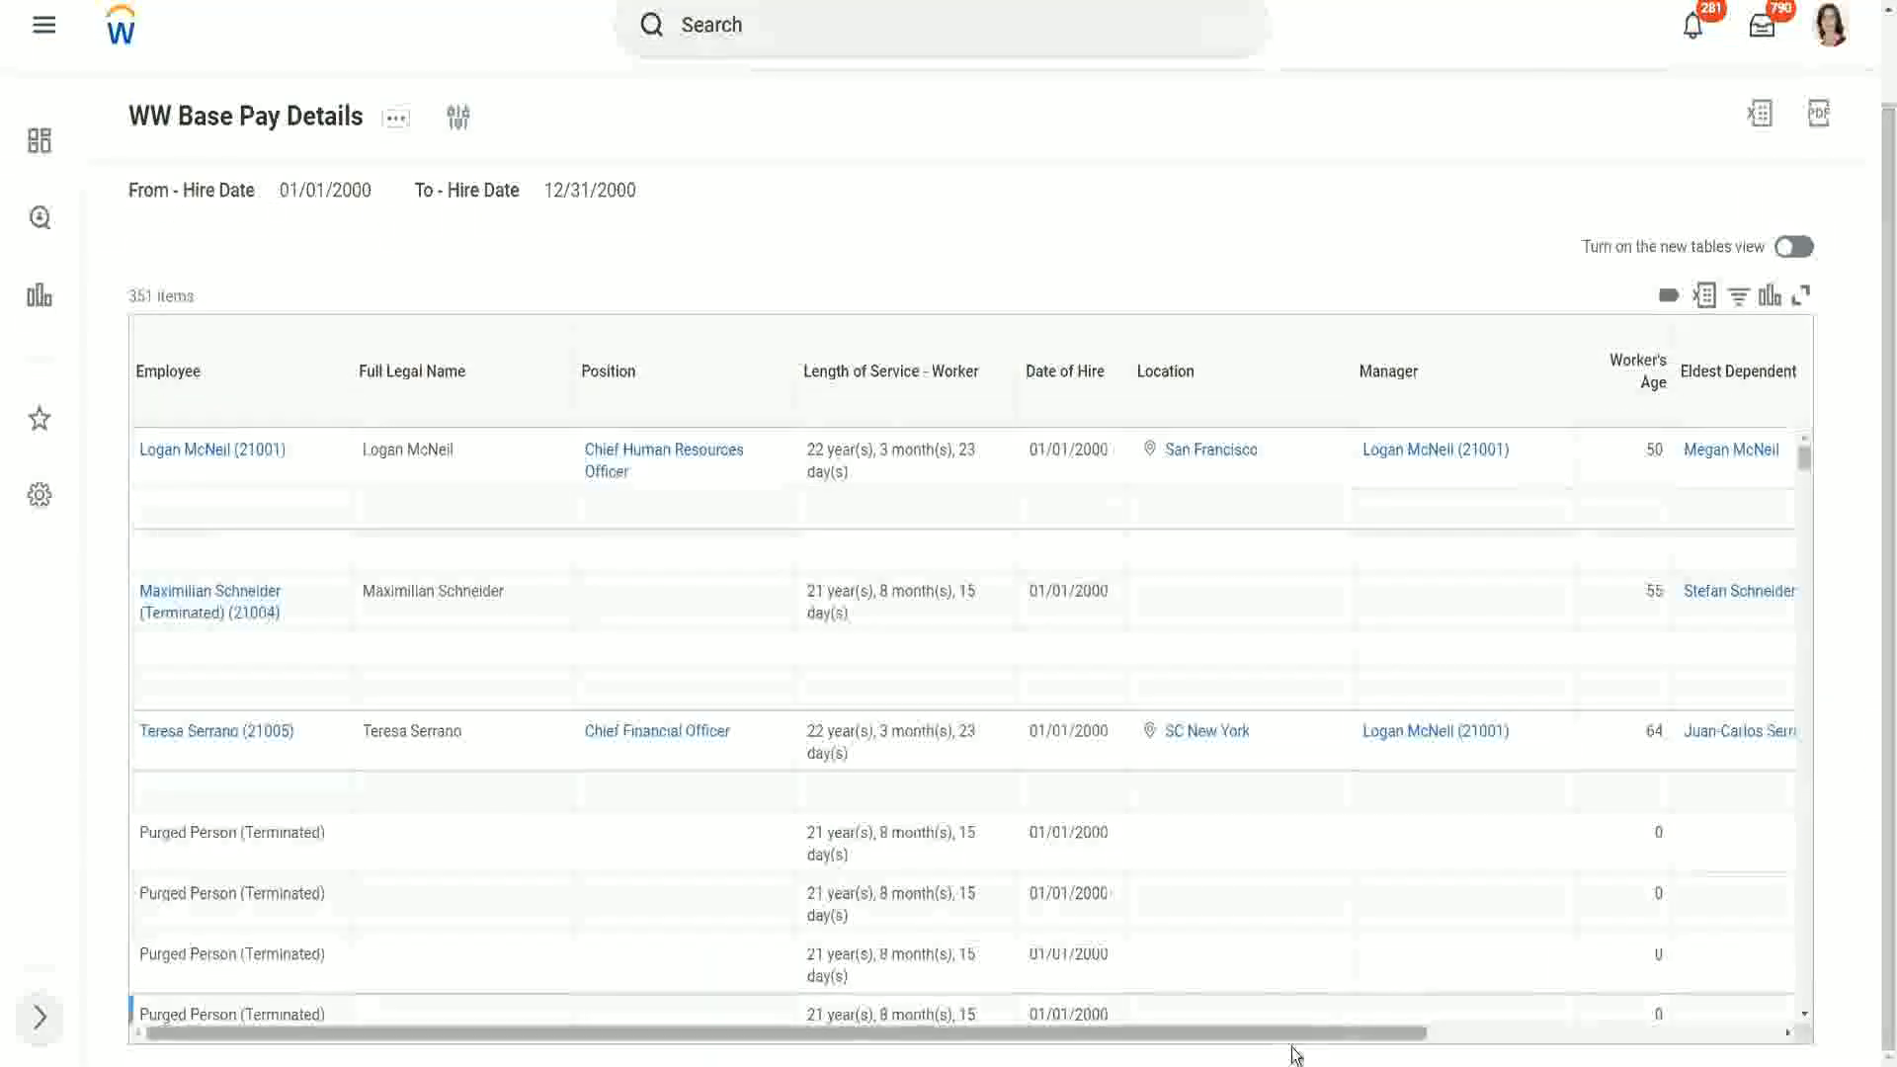
drag(1322, 1035, 1772, 1057)
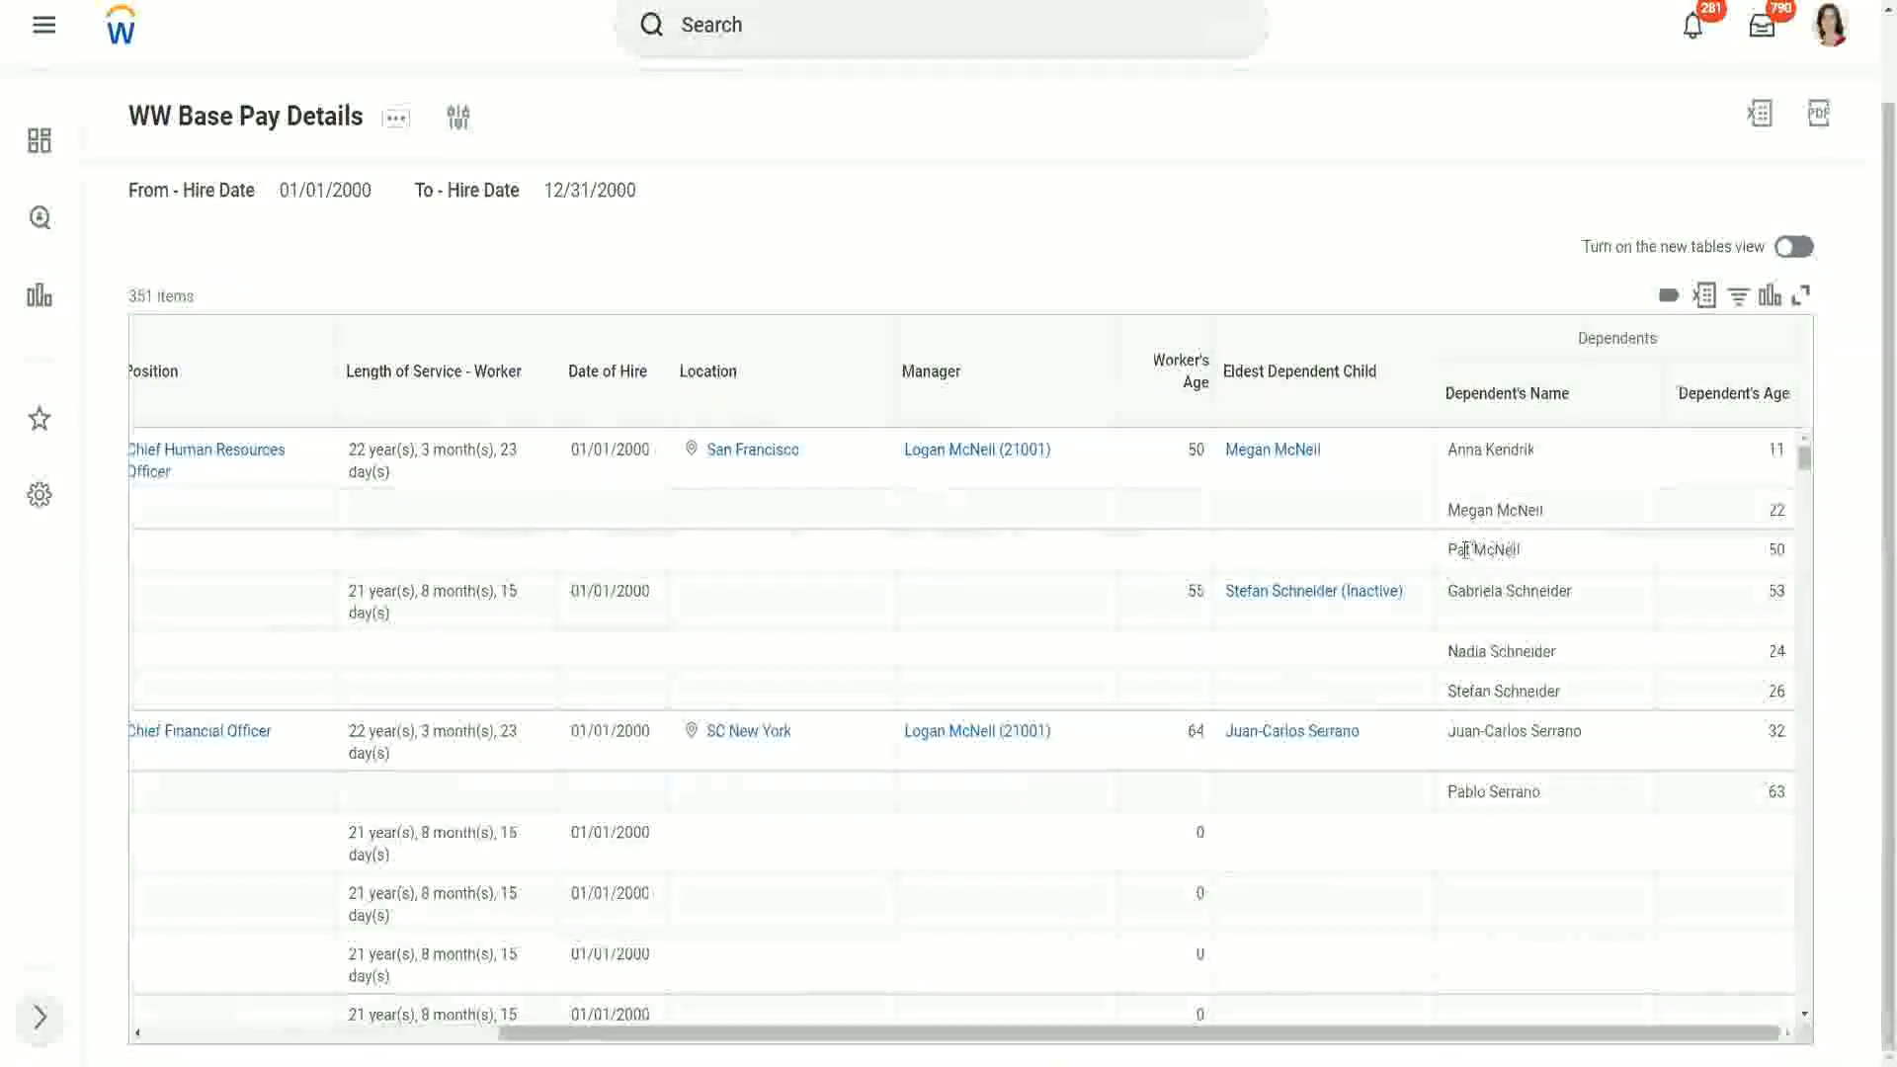
drag(1450, 551, 1535, 457)
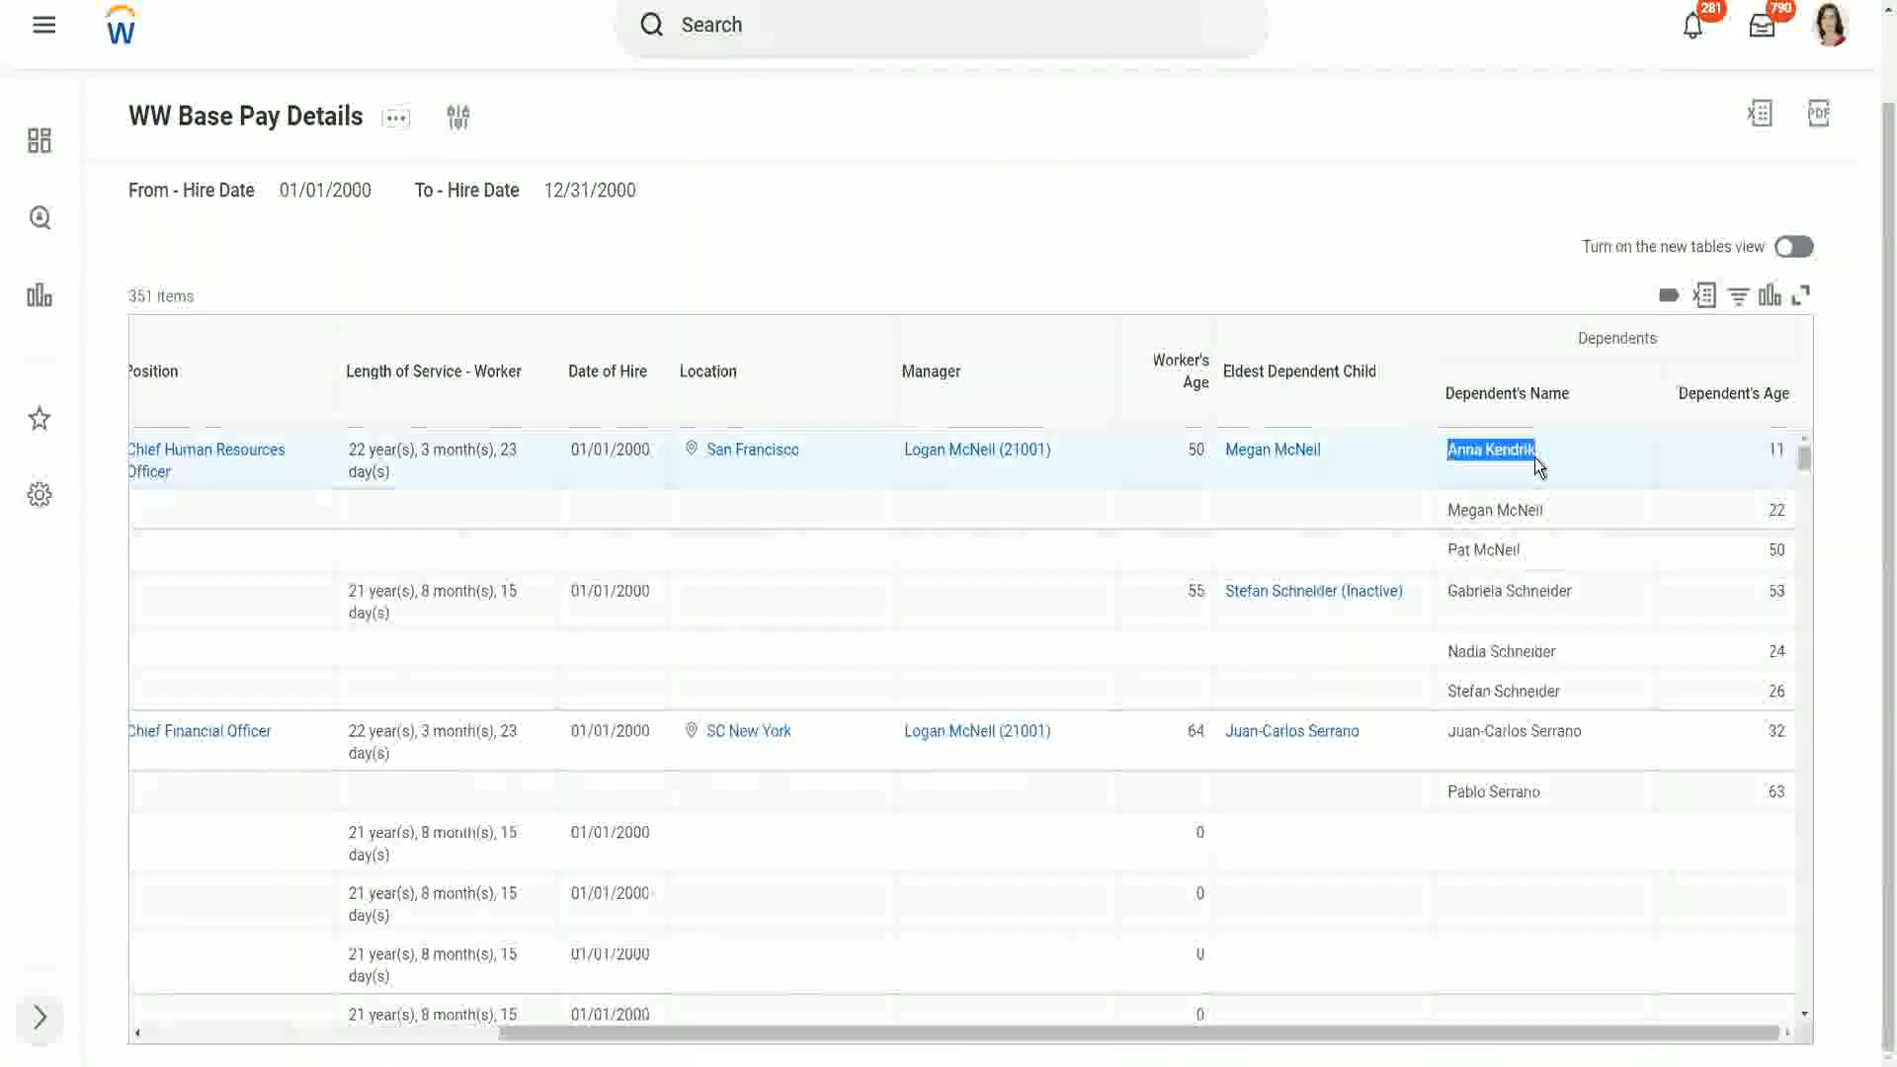
click(1506, 443)
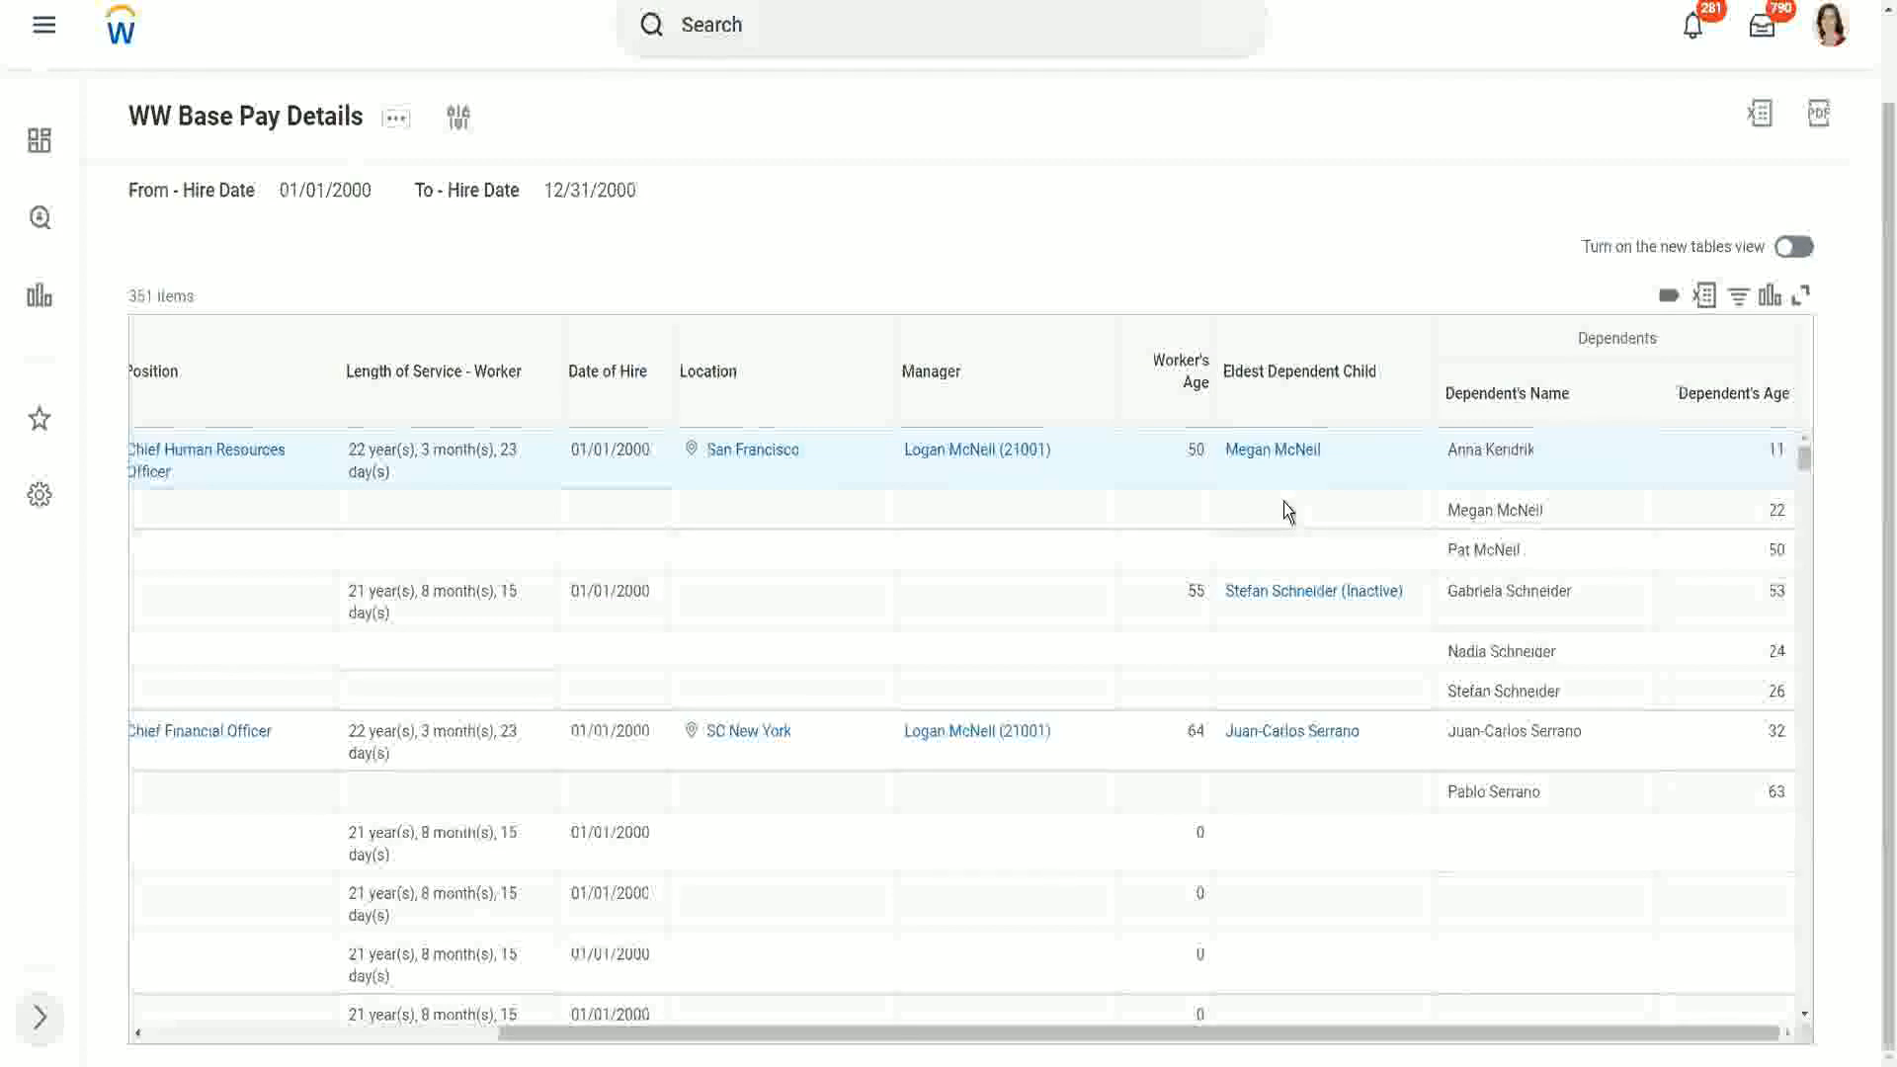
Open the first worker's eldest dependent child in a new tab, check the relationship and age, and return to the report
right_click(1267, 450)
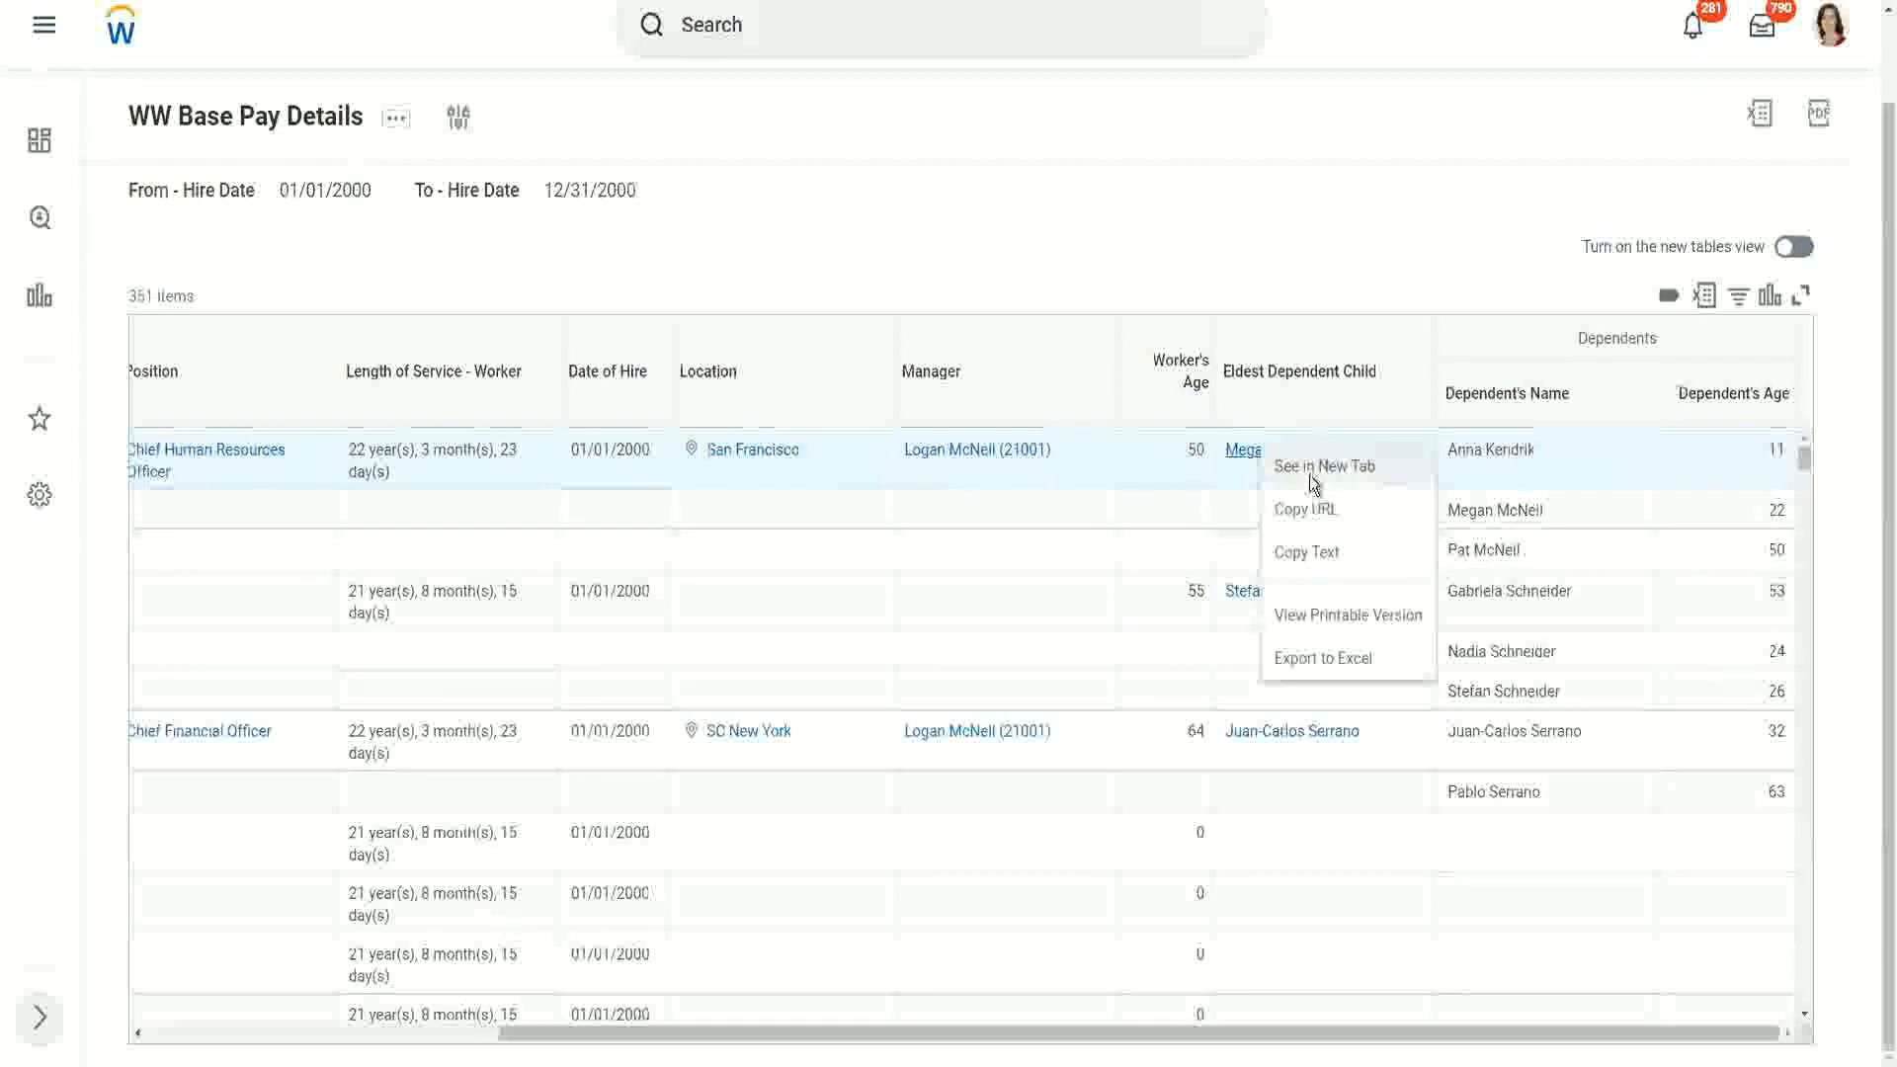
click(1308, 472)
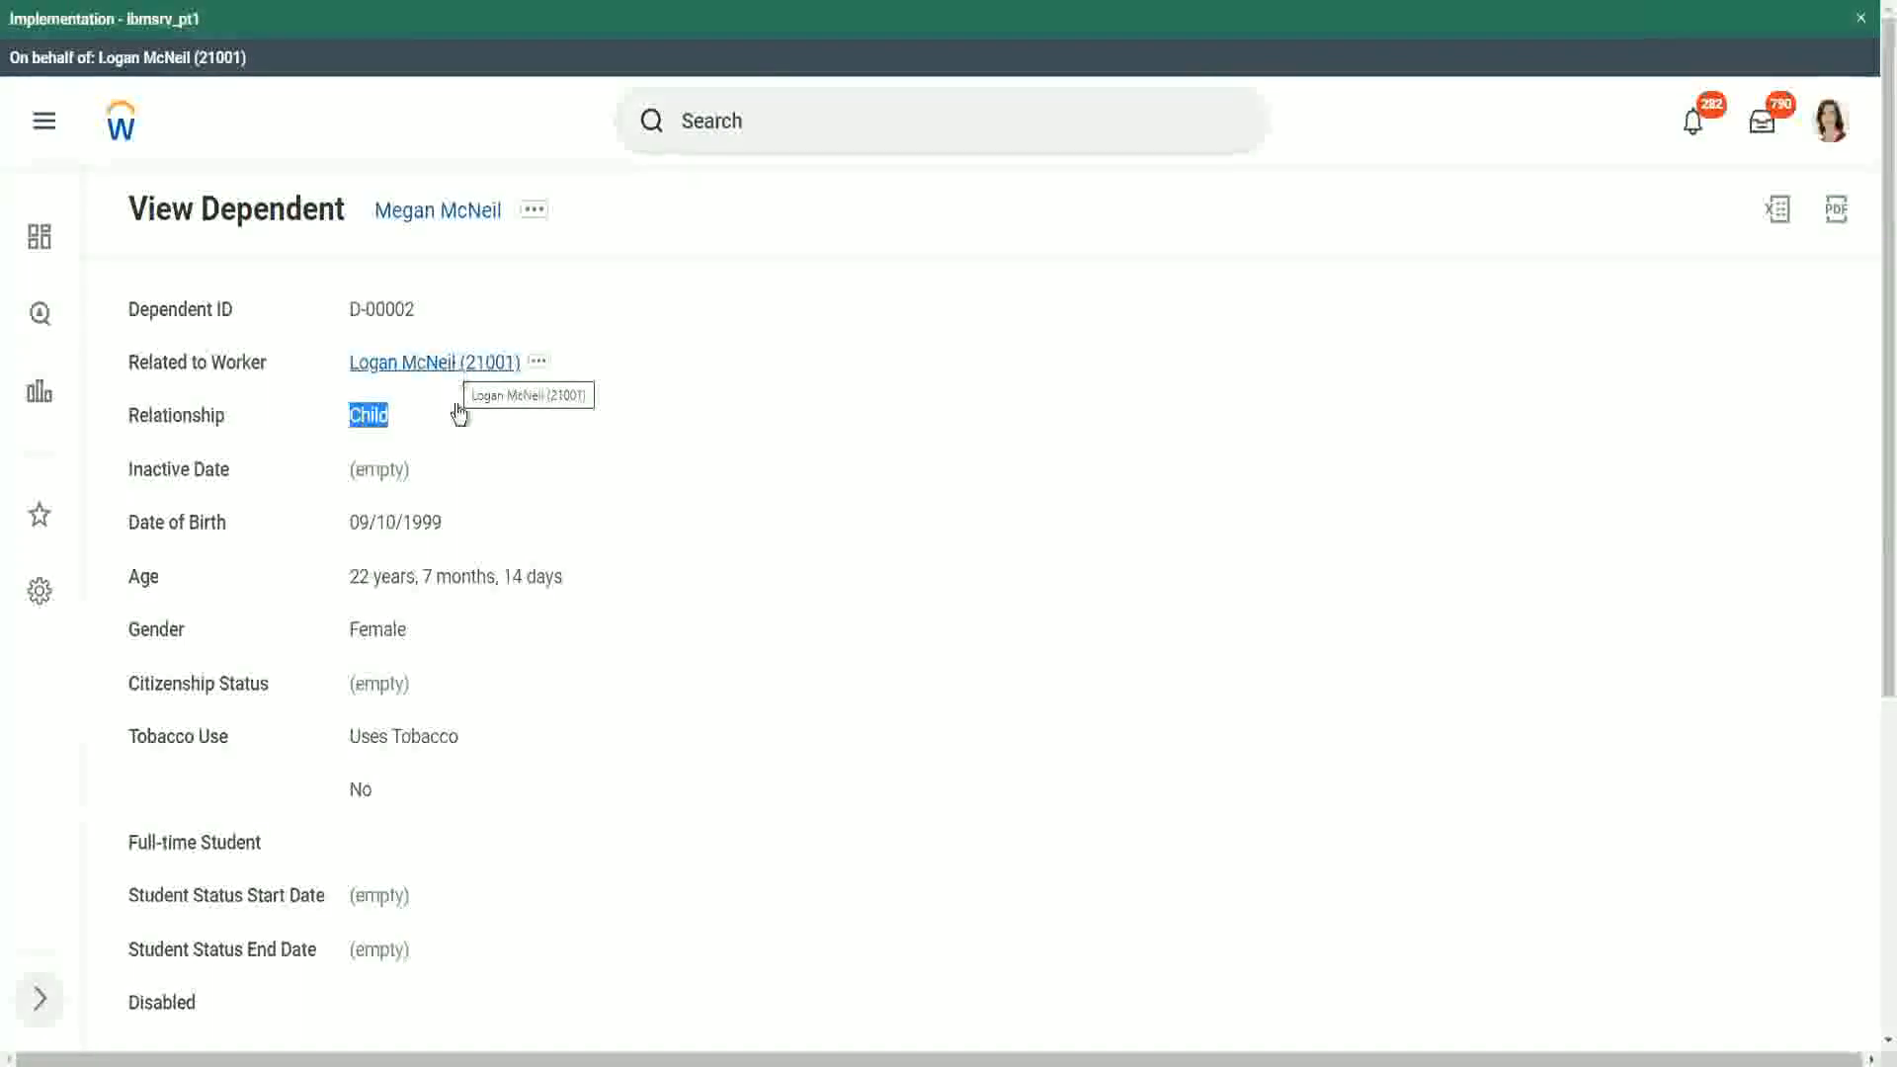
click(559, 572)
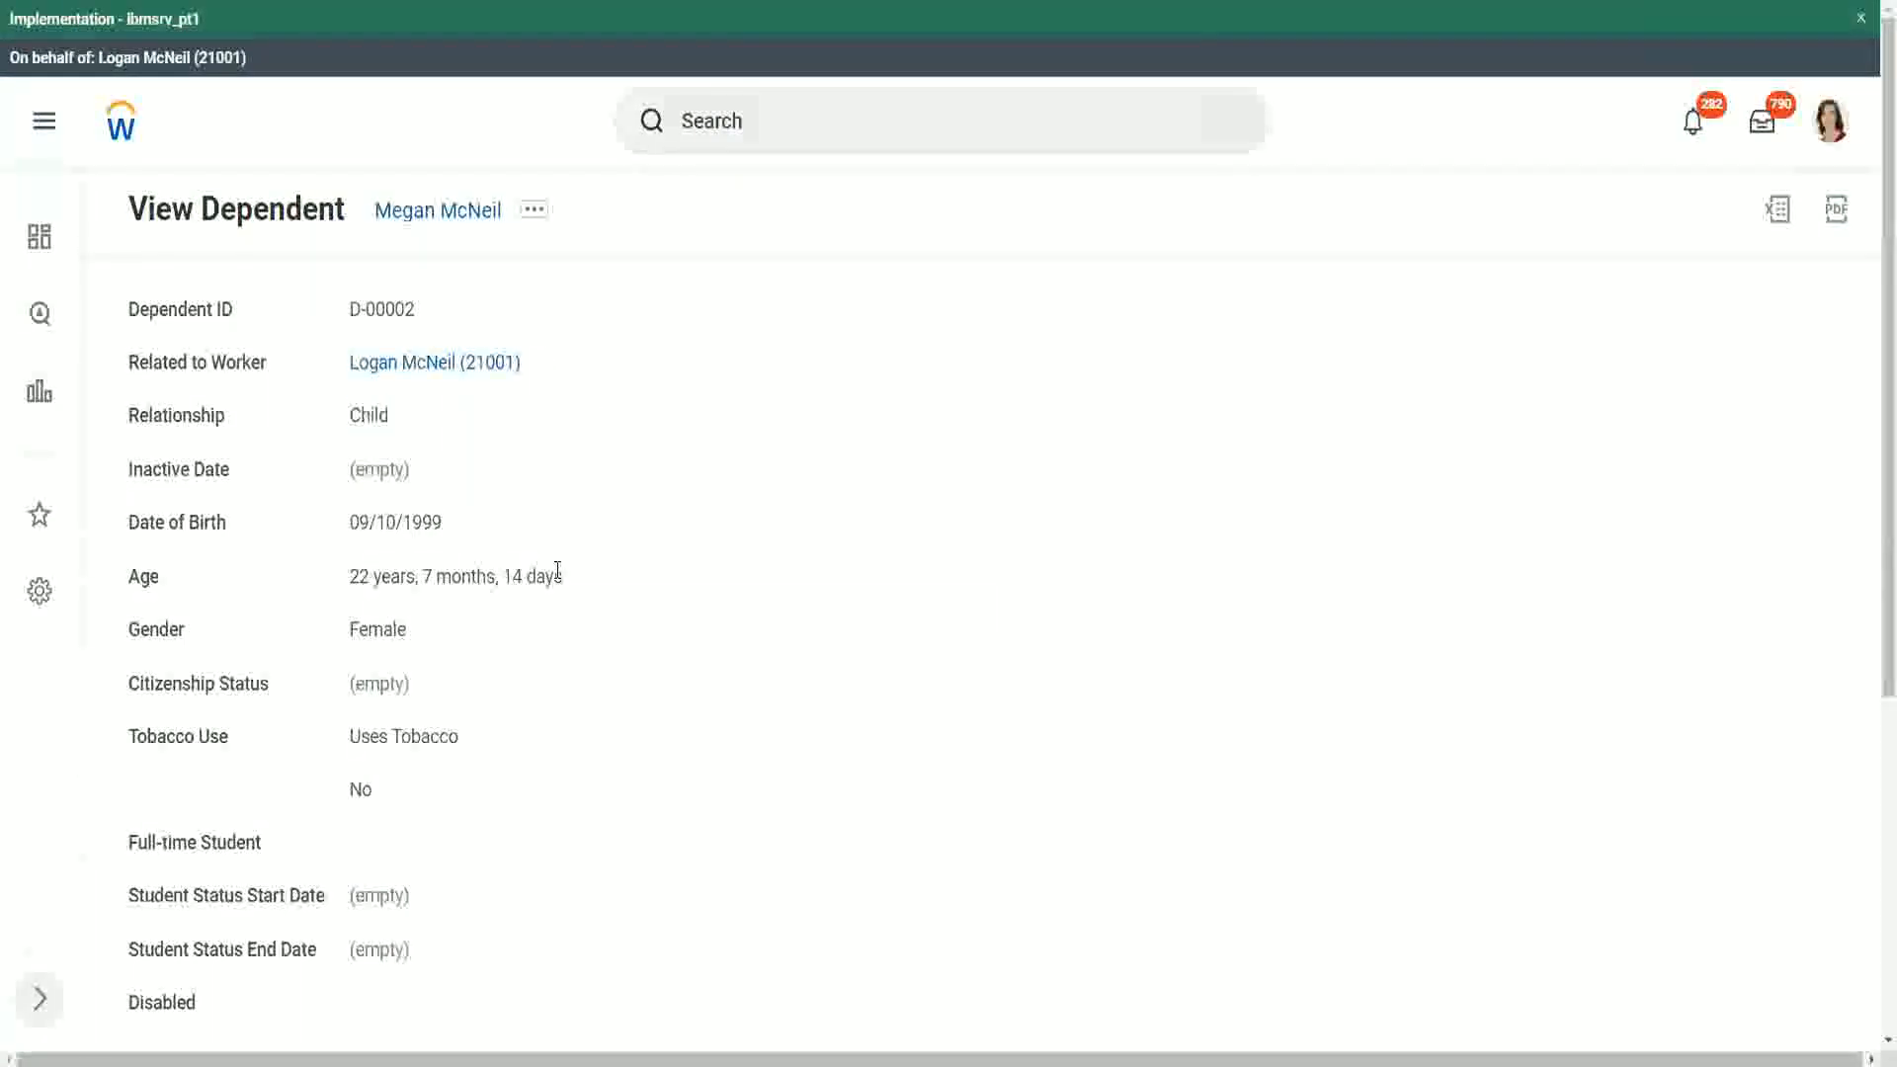
scroll(531, 647, down, 3)
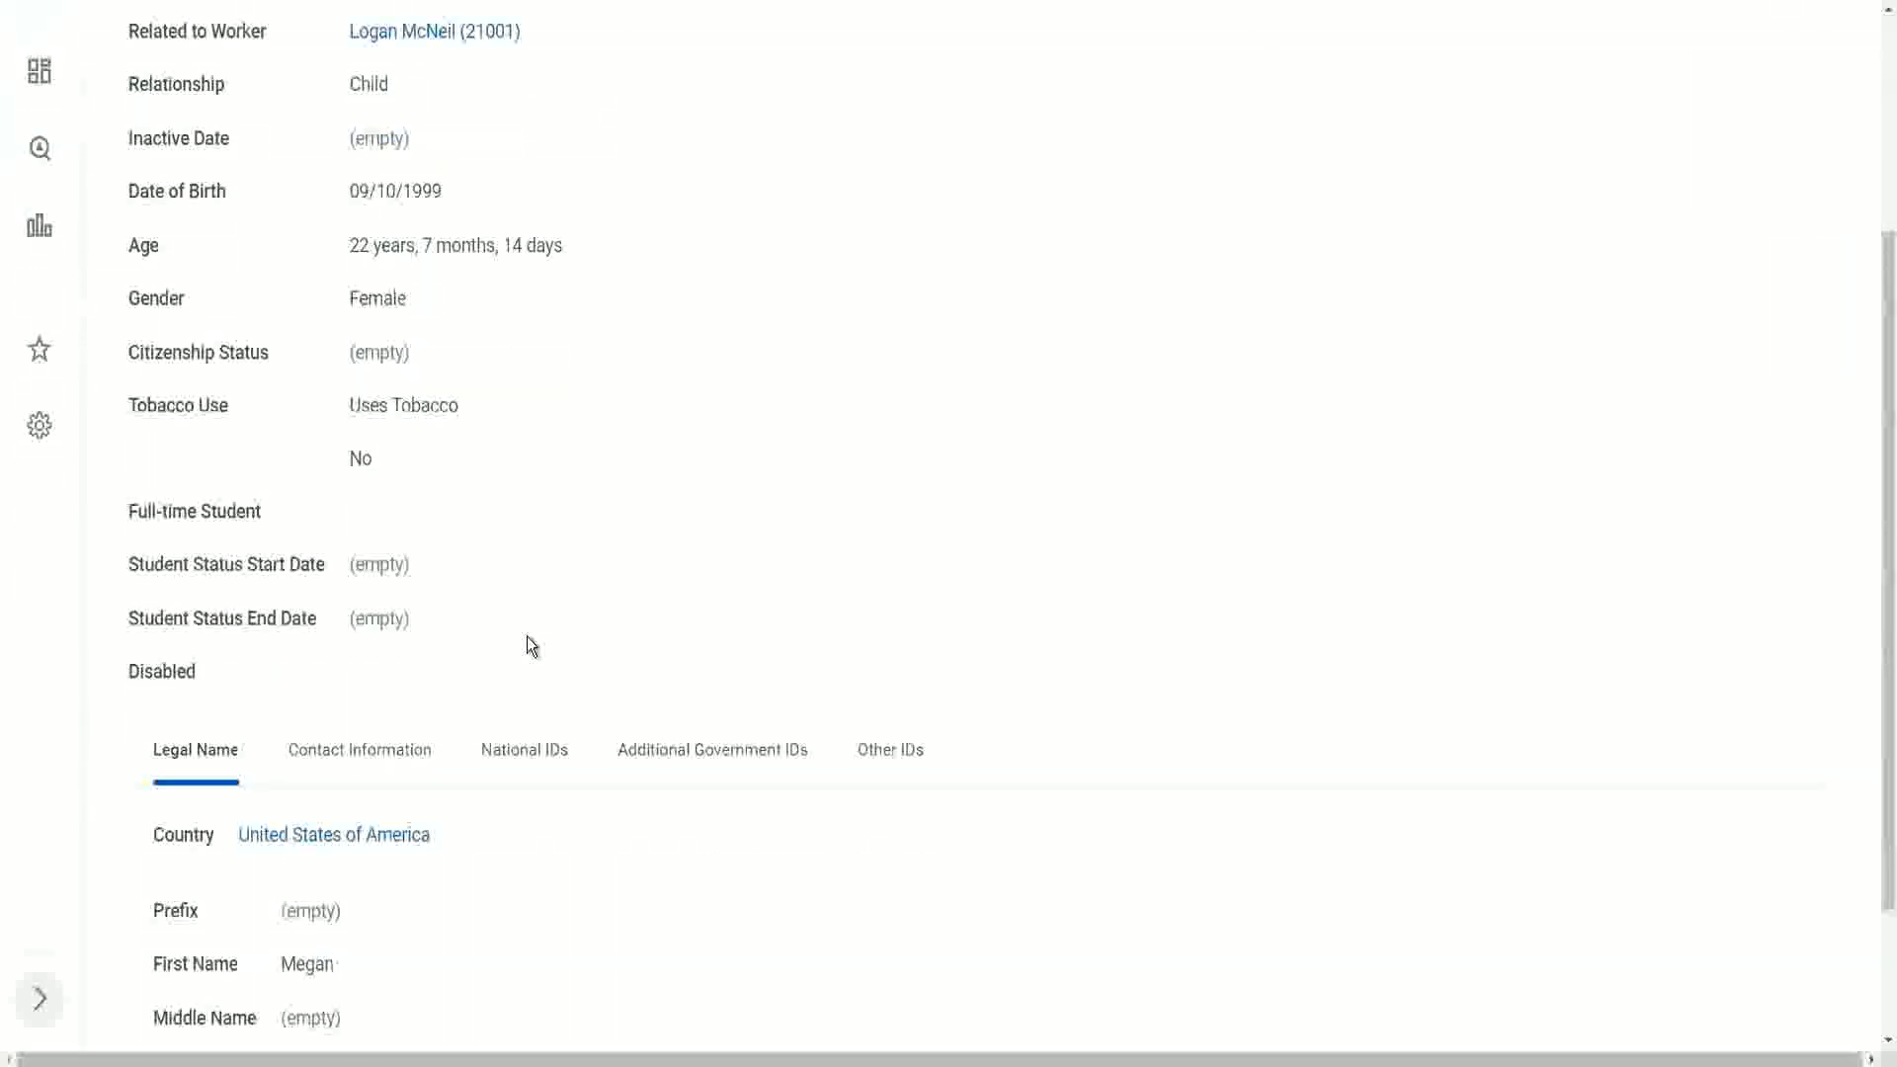
scroll(530, 644, down, 2)
scroll(540, 261, up, 5)
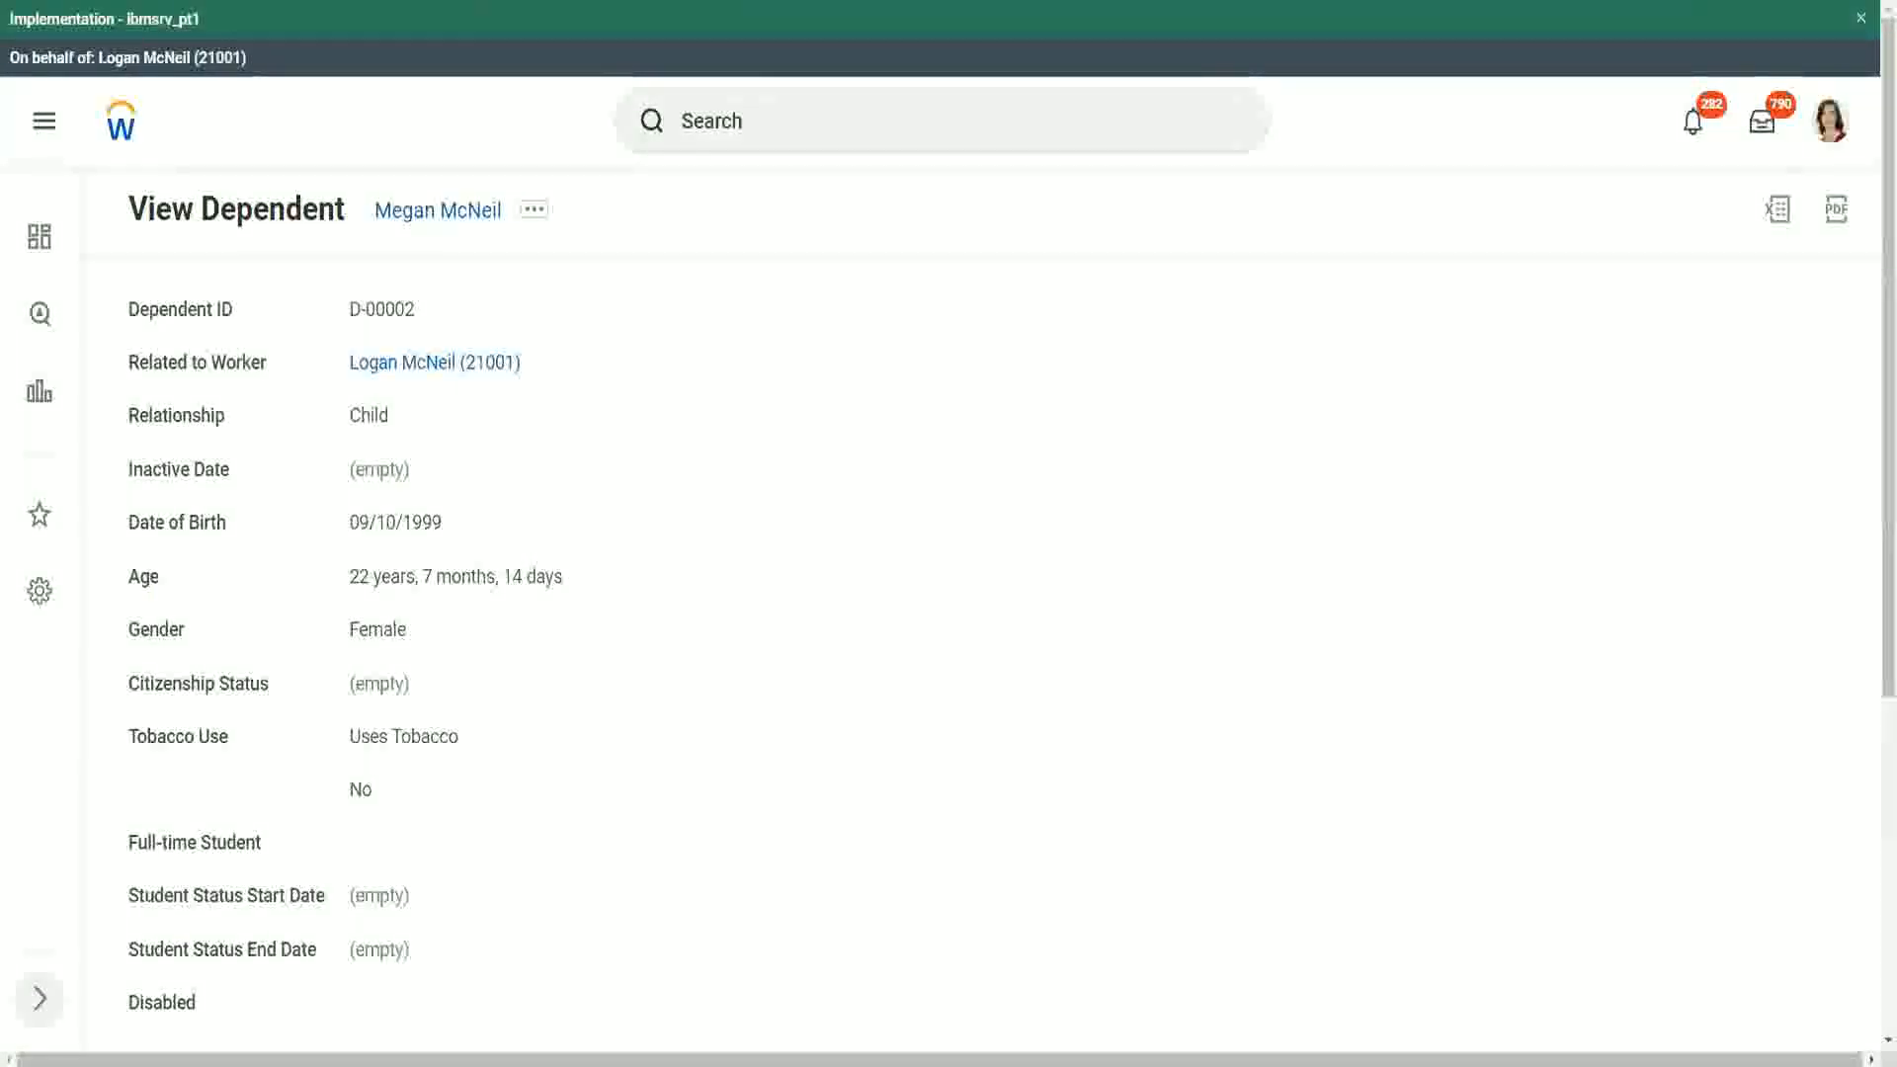
click(539, 3)
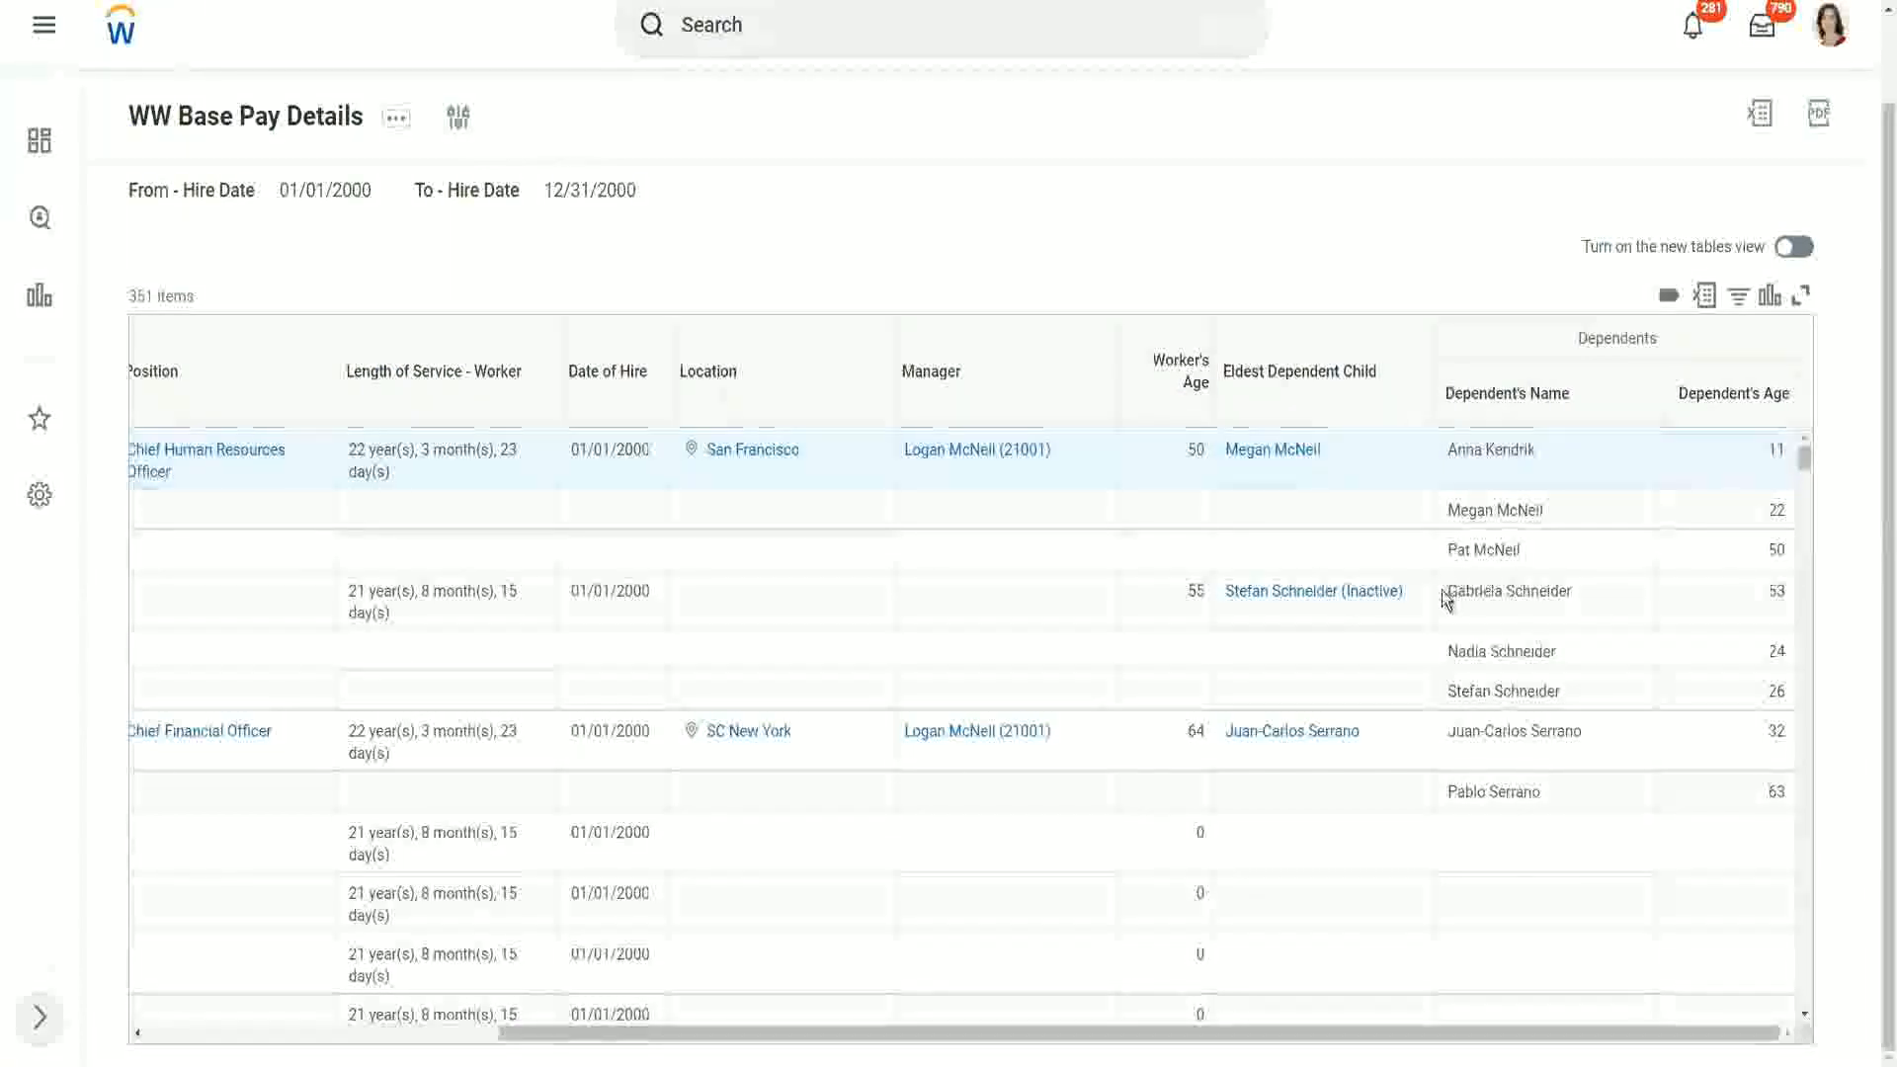
Check the remaining workers' Eldest Dependent Child values against their listed dependents and ages
drag(1450, 597, 1571, 591)
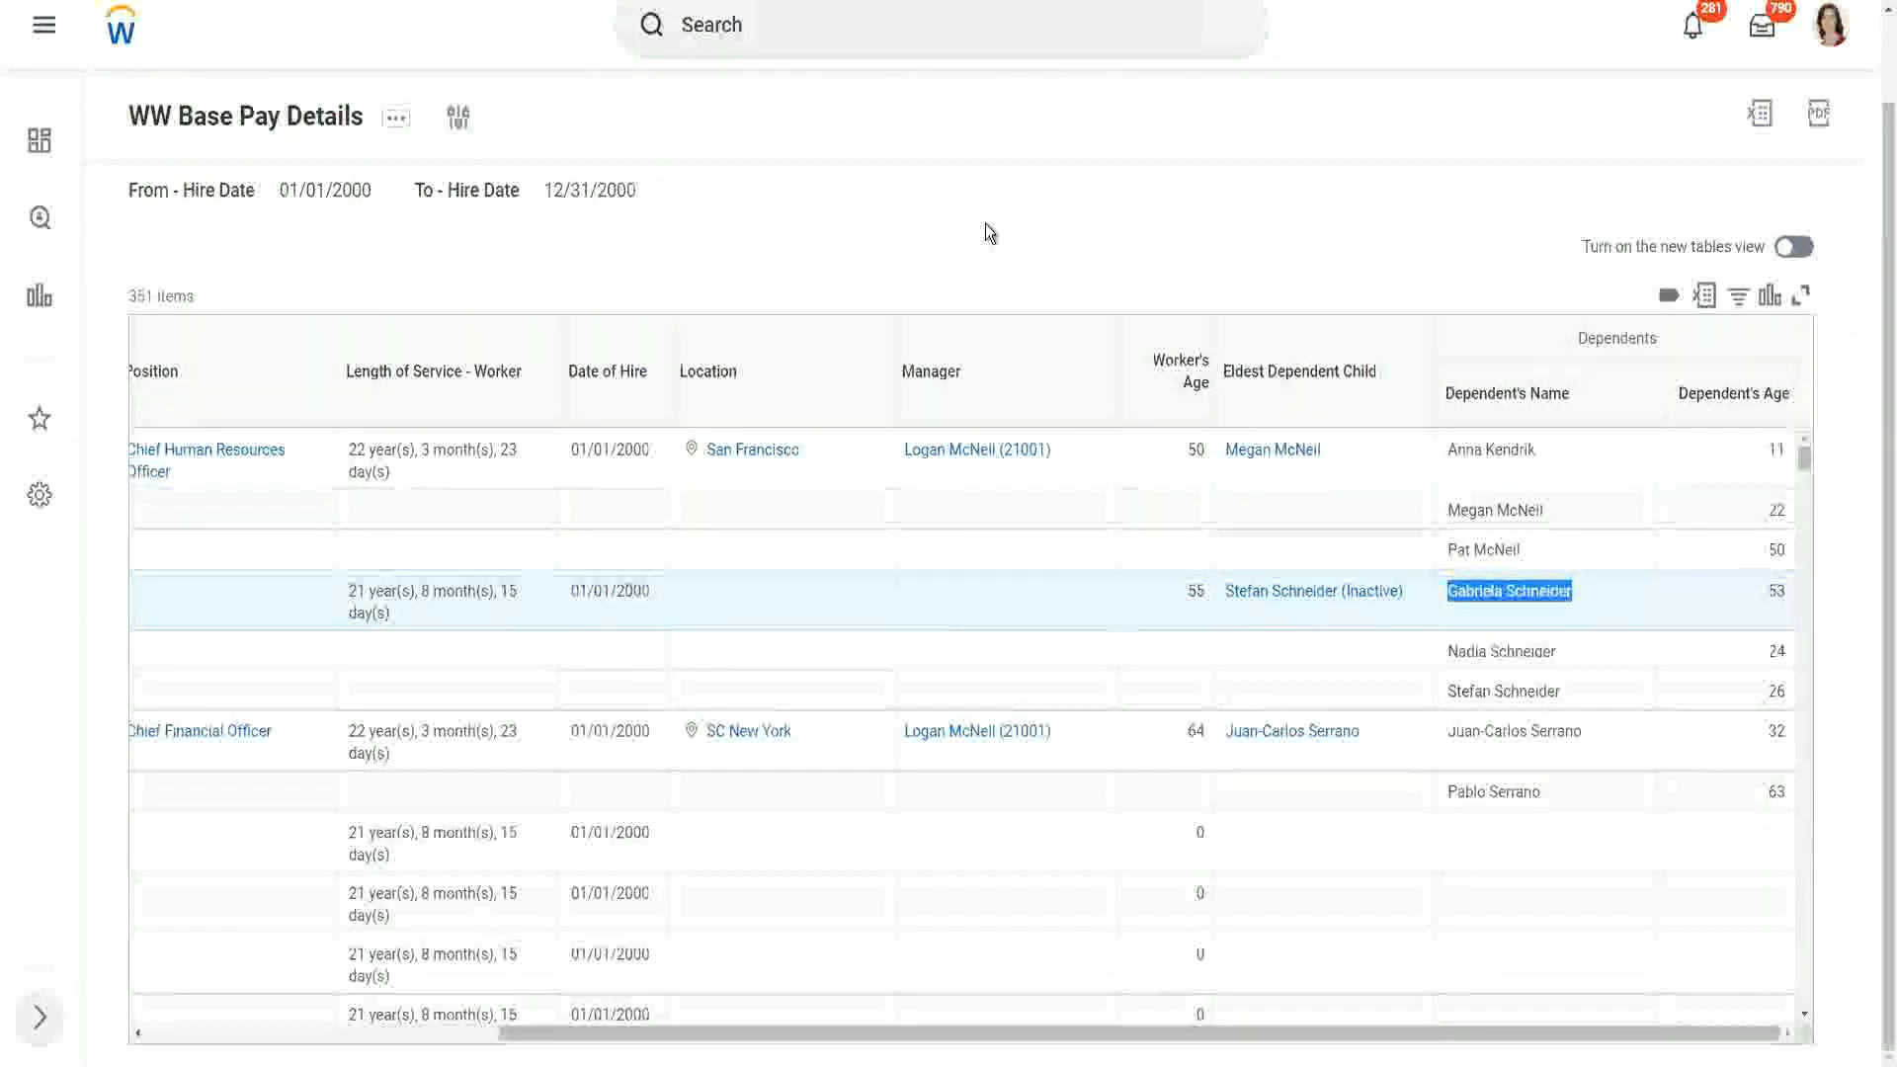
click(953, 234)
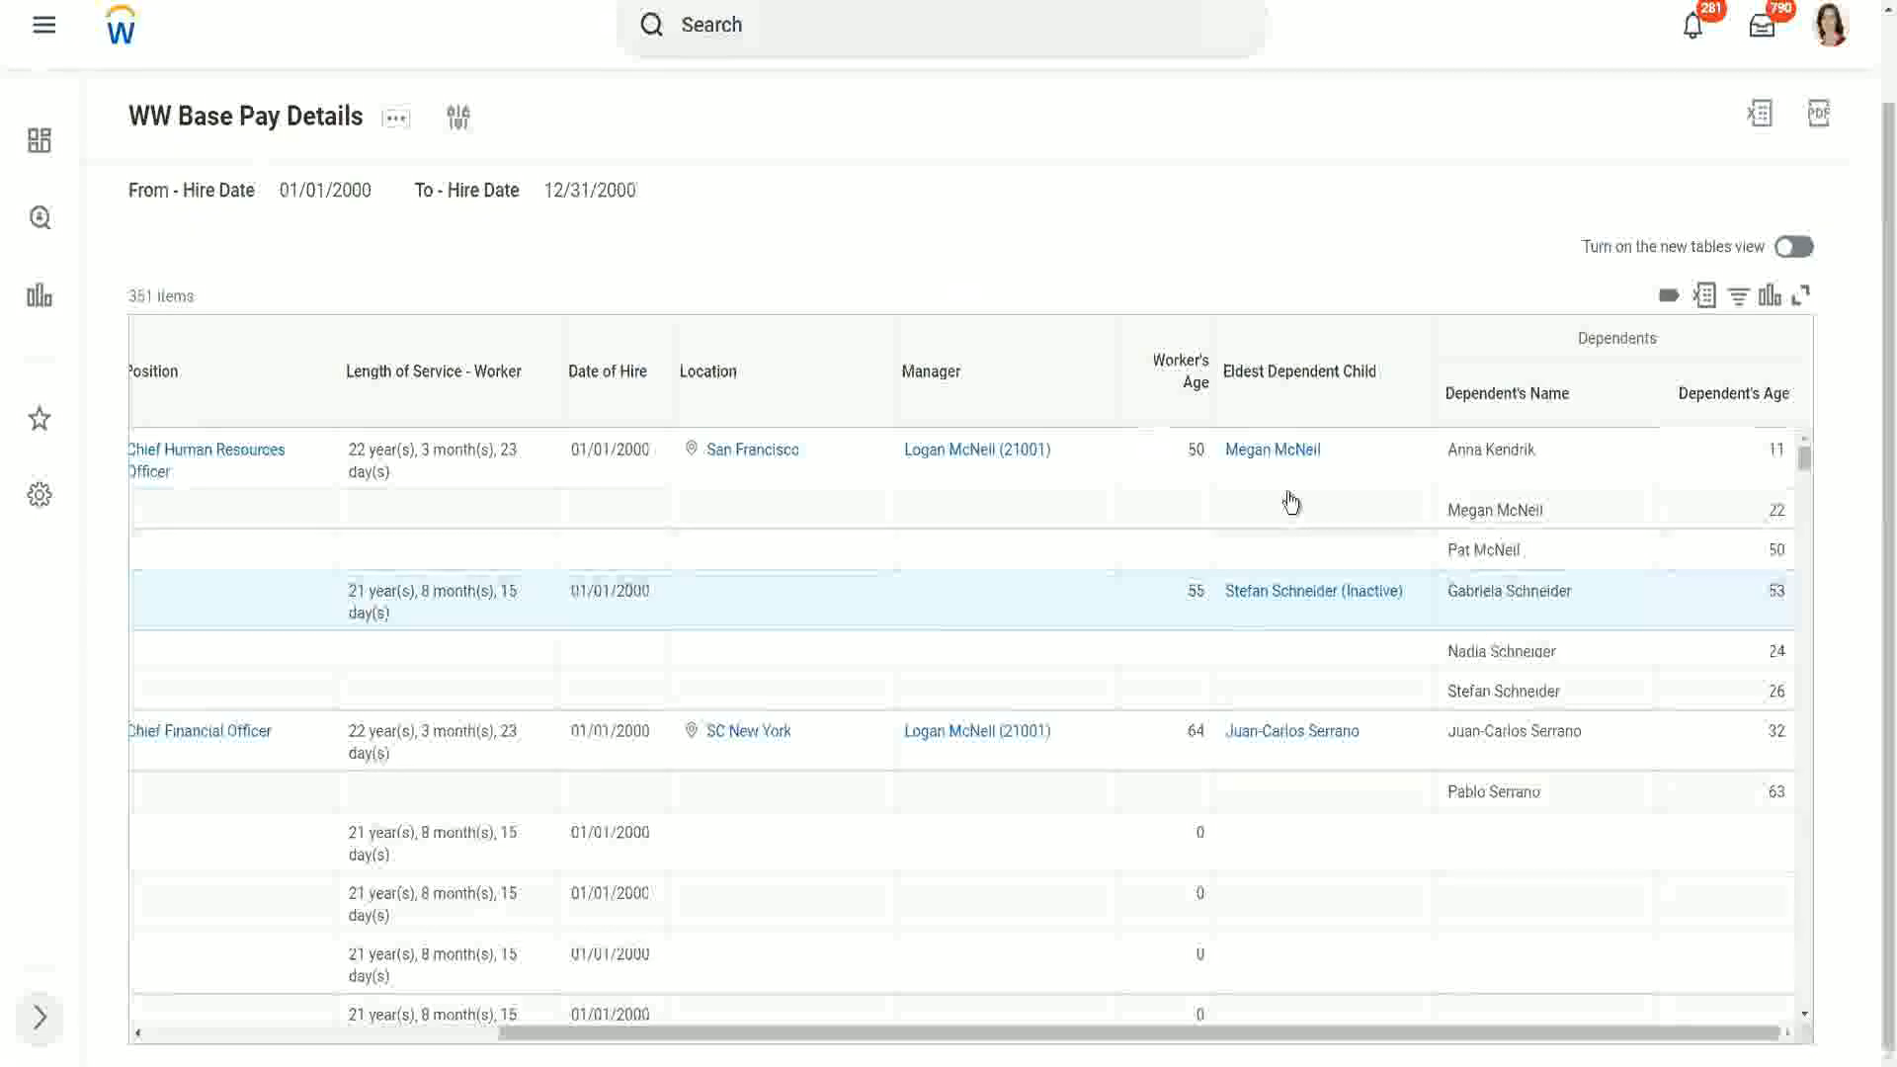
scroll(1509, 702, down, 2)
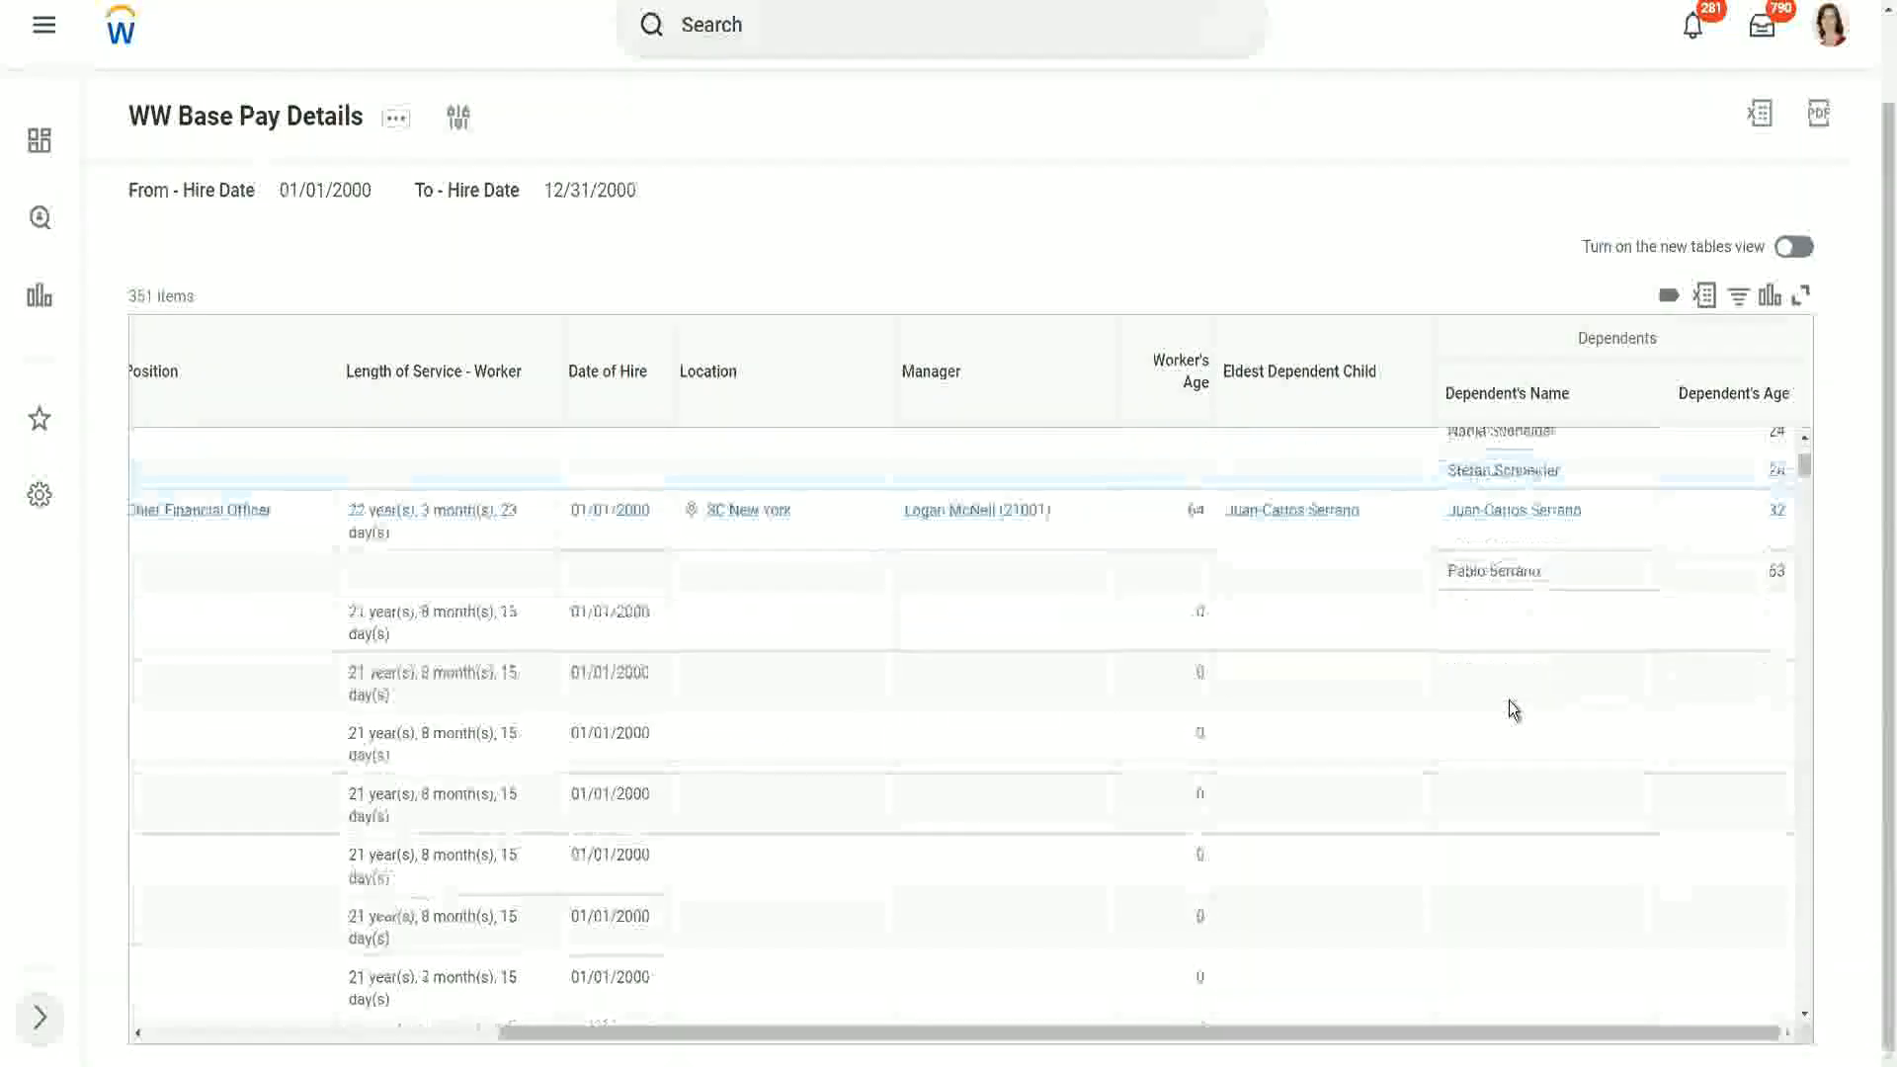
scroll(1509, 702, up, 2)
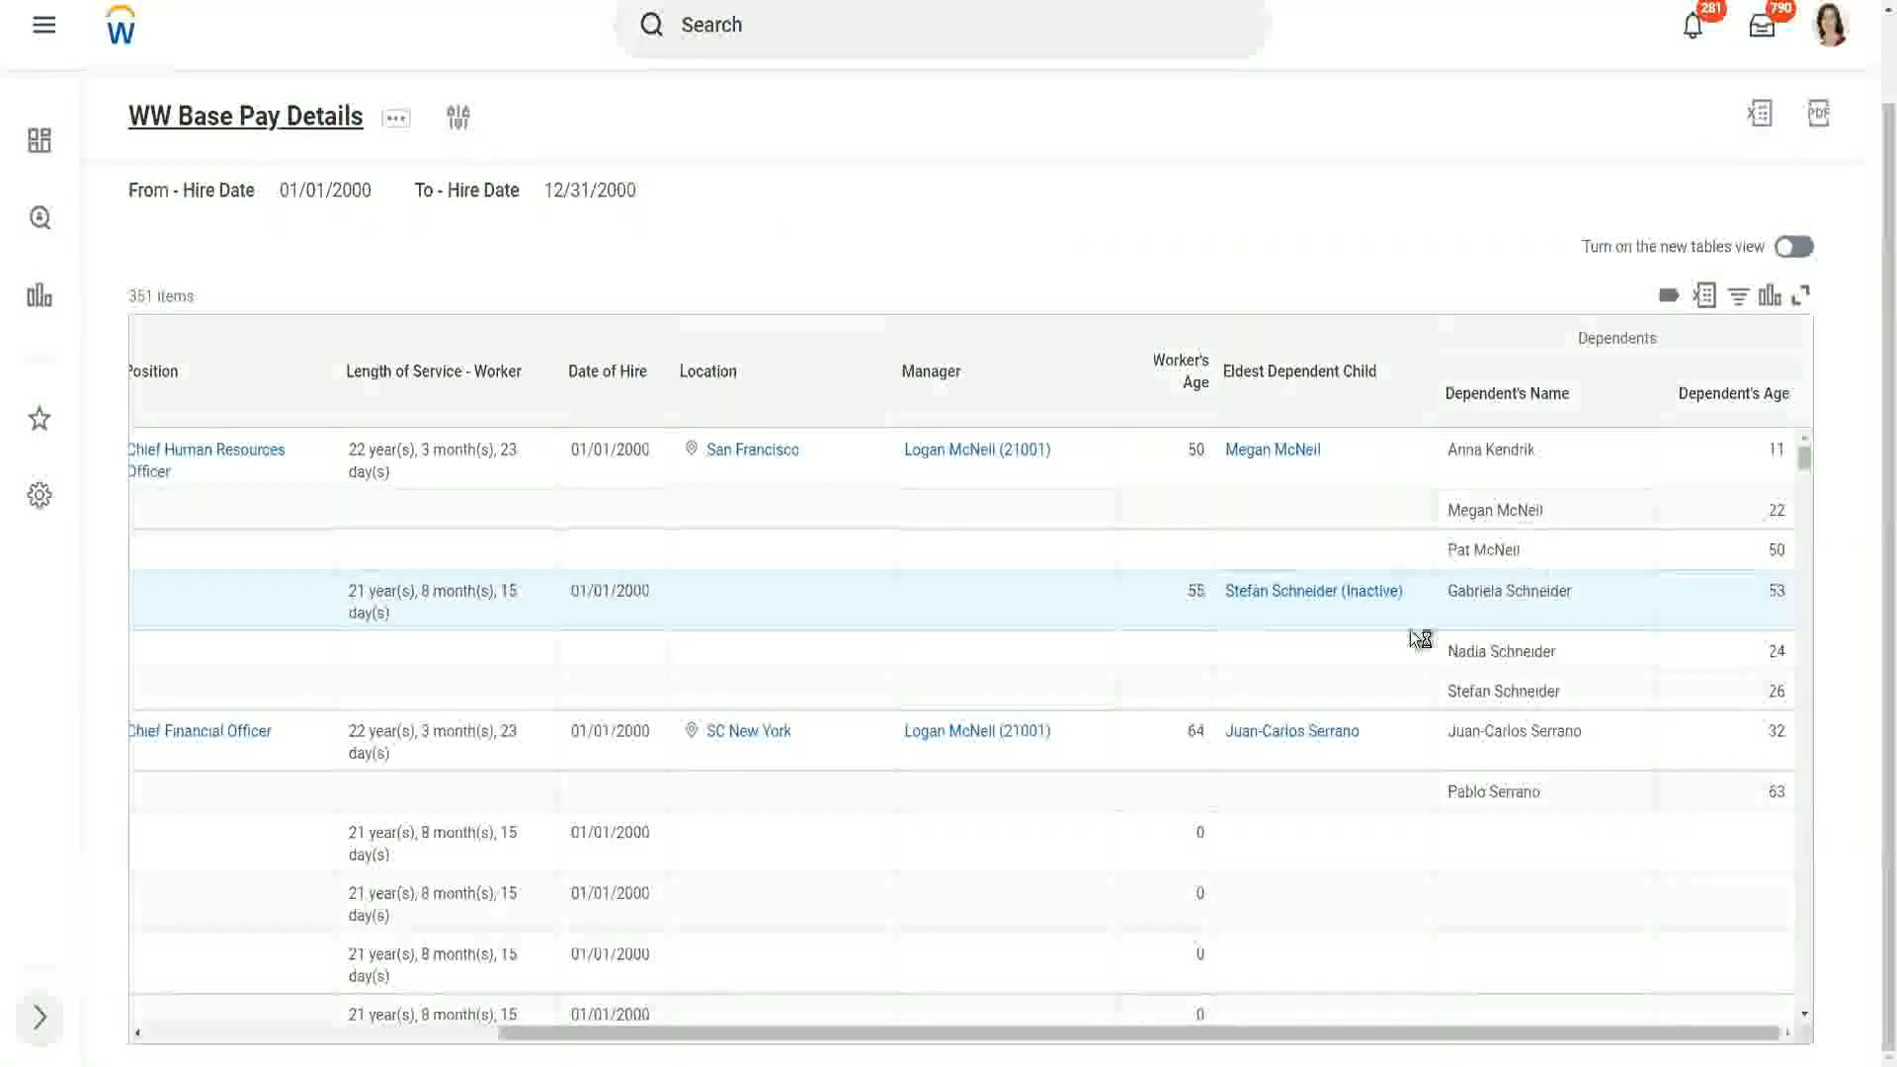
scroll(1383, 751, down, 3)
scroll(1284, 751, down, 2)
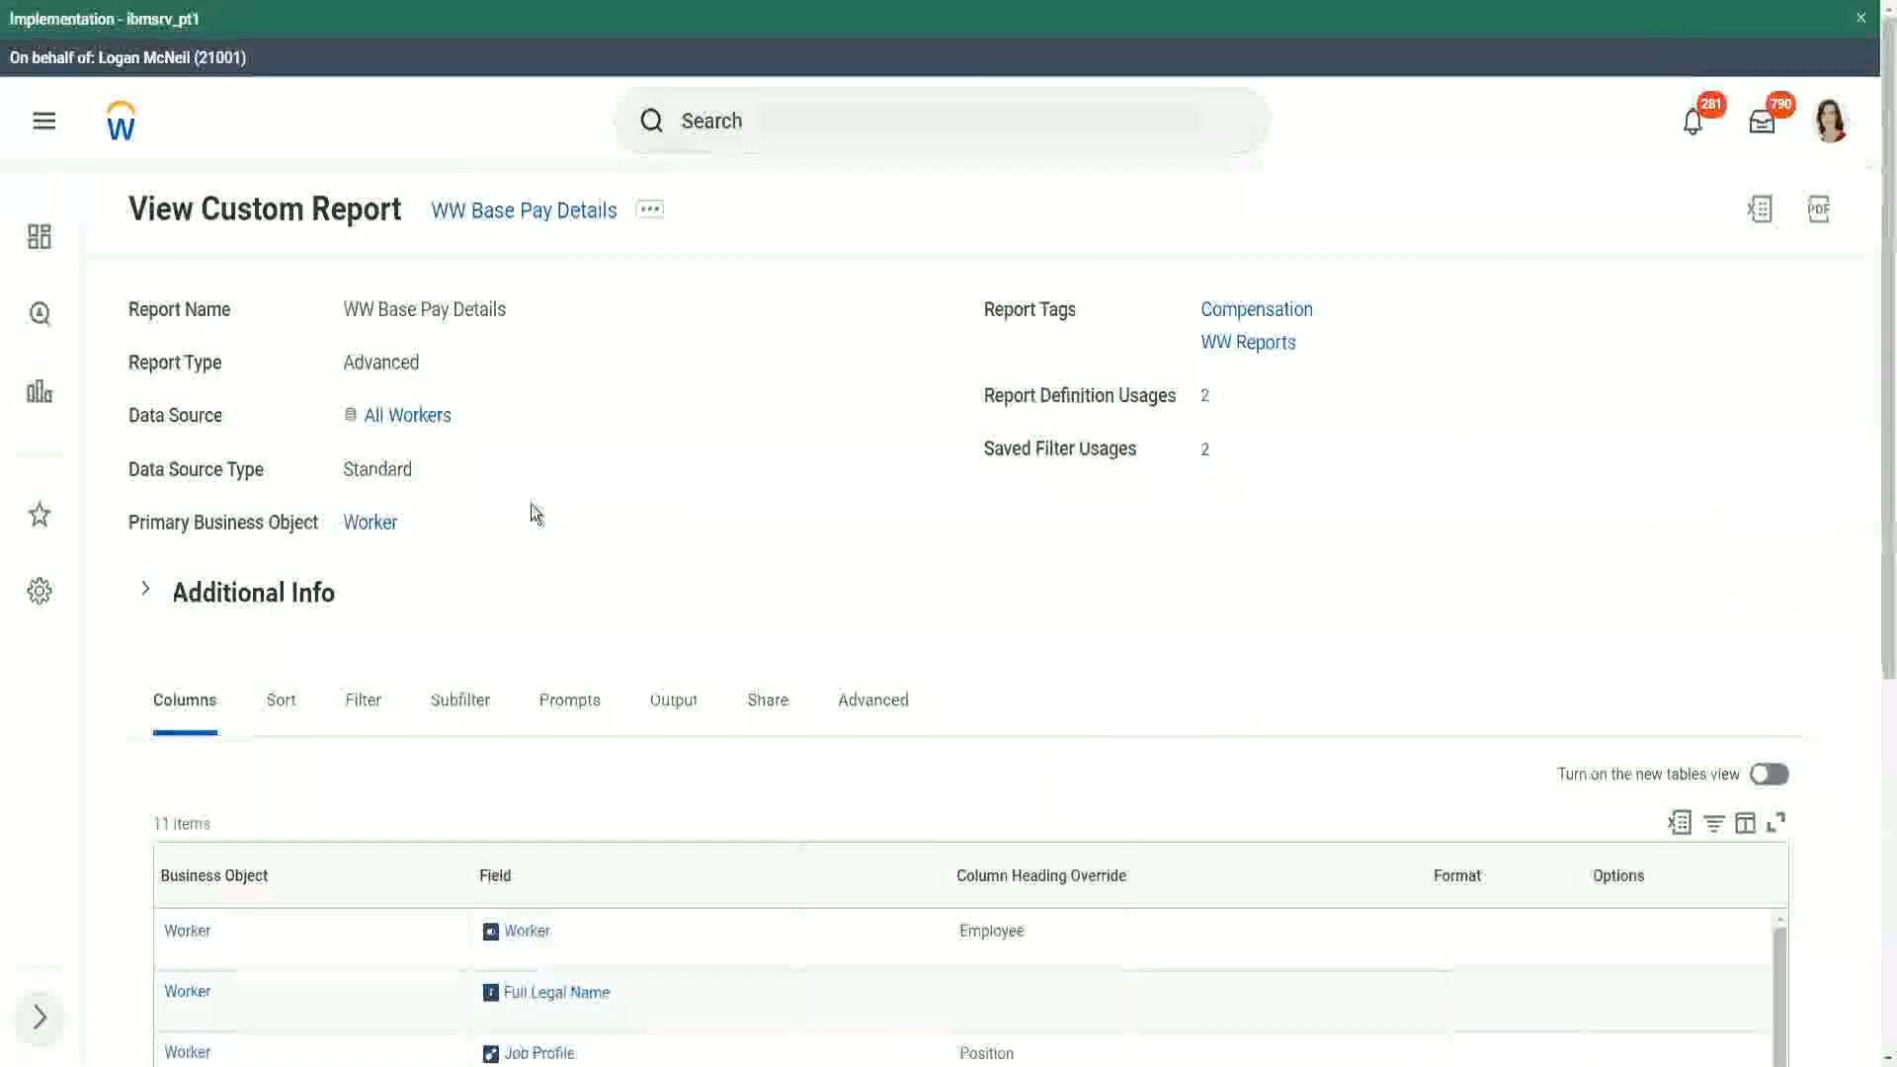
Open the WW Base Pay Details custom report definition for editing
click(652, 215)
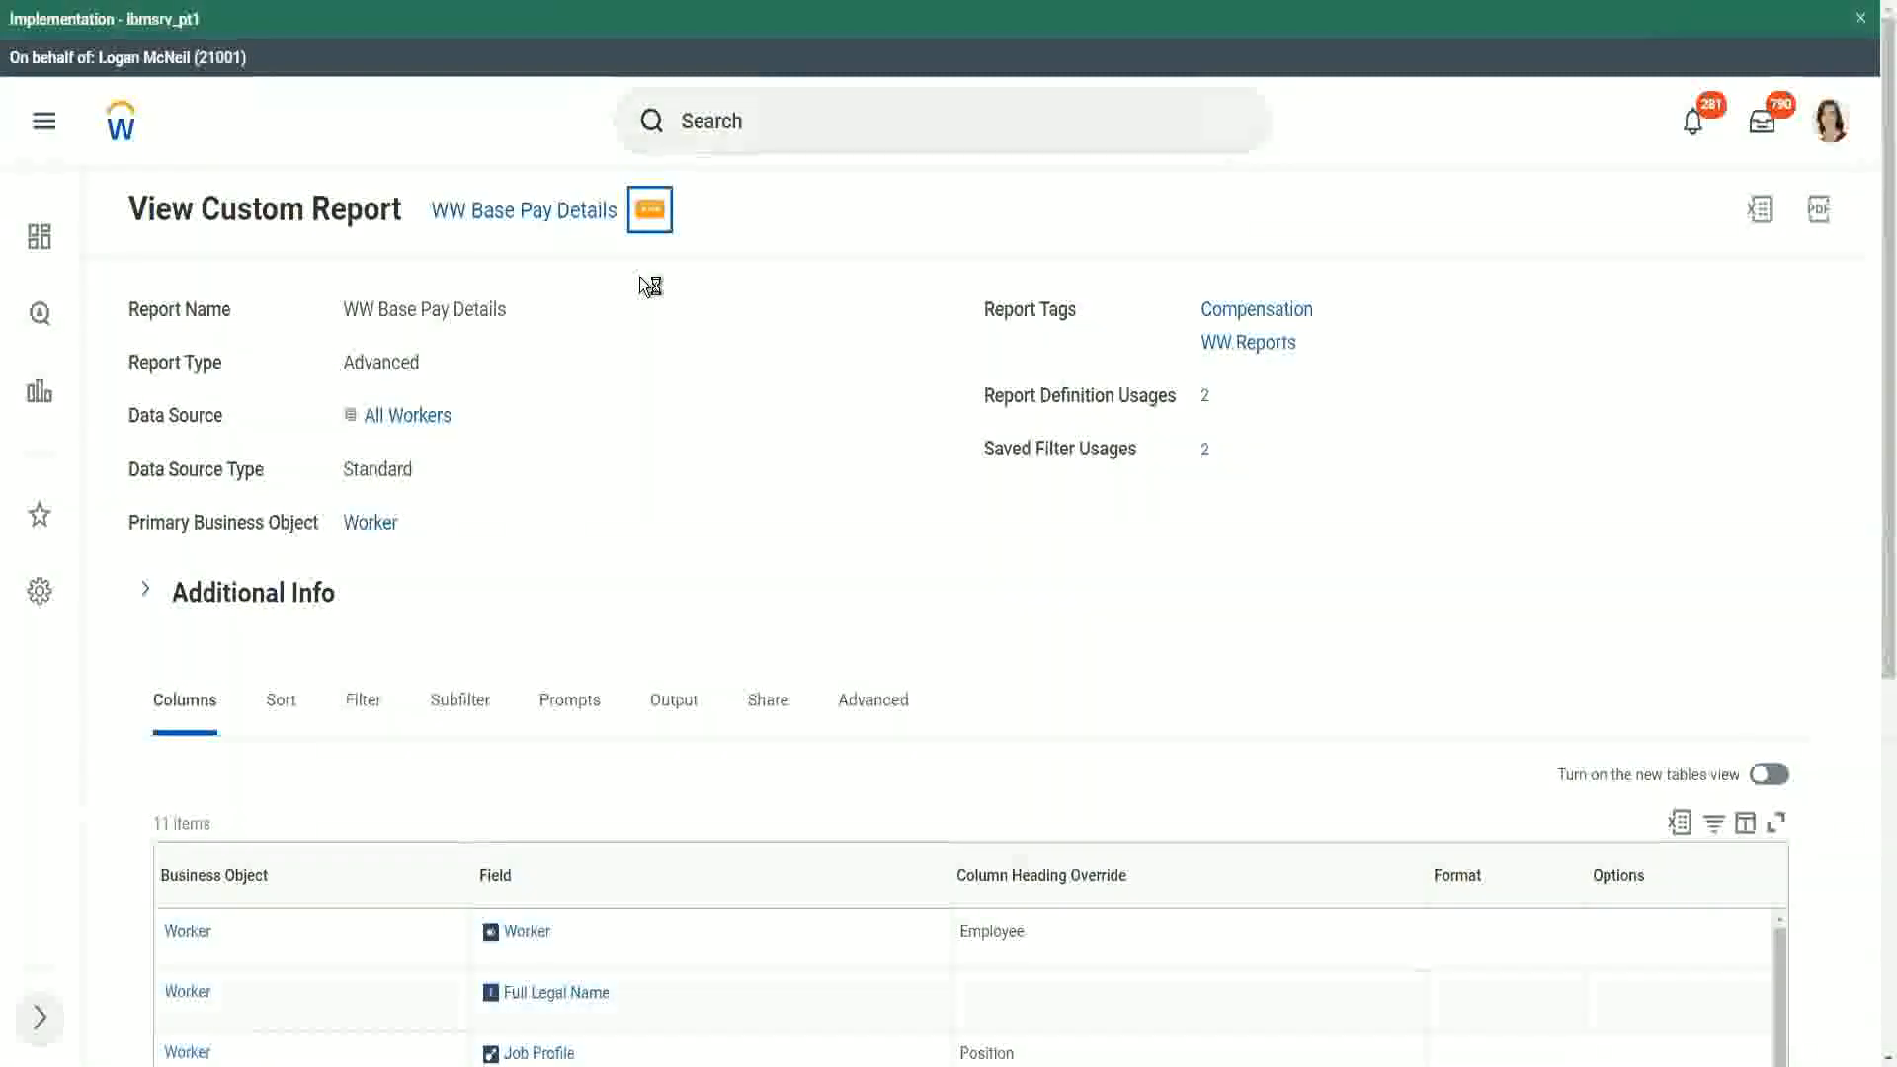
mouse_move(758, 322)
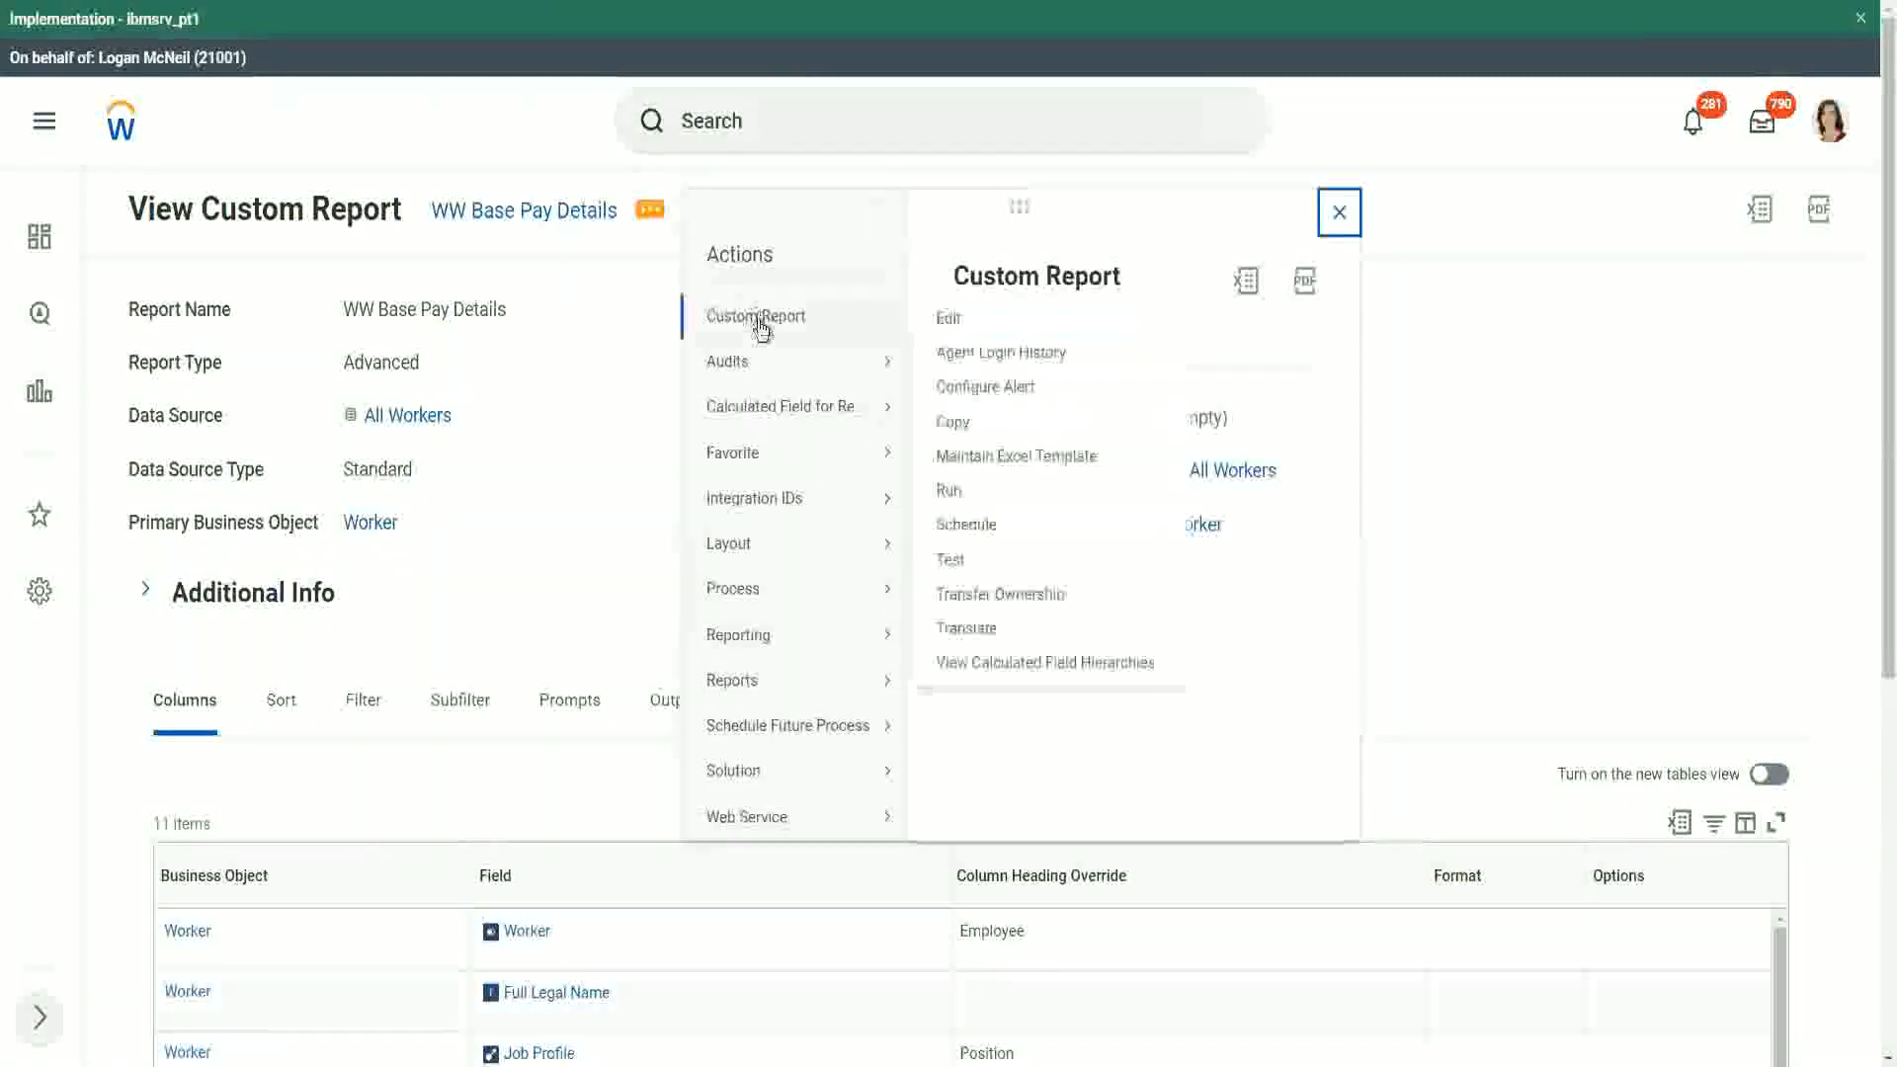
click(949, 320)
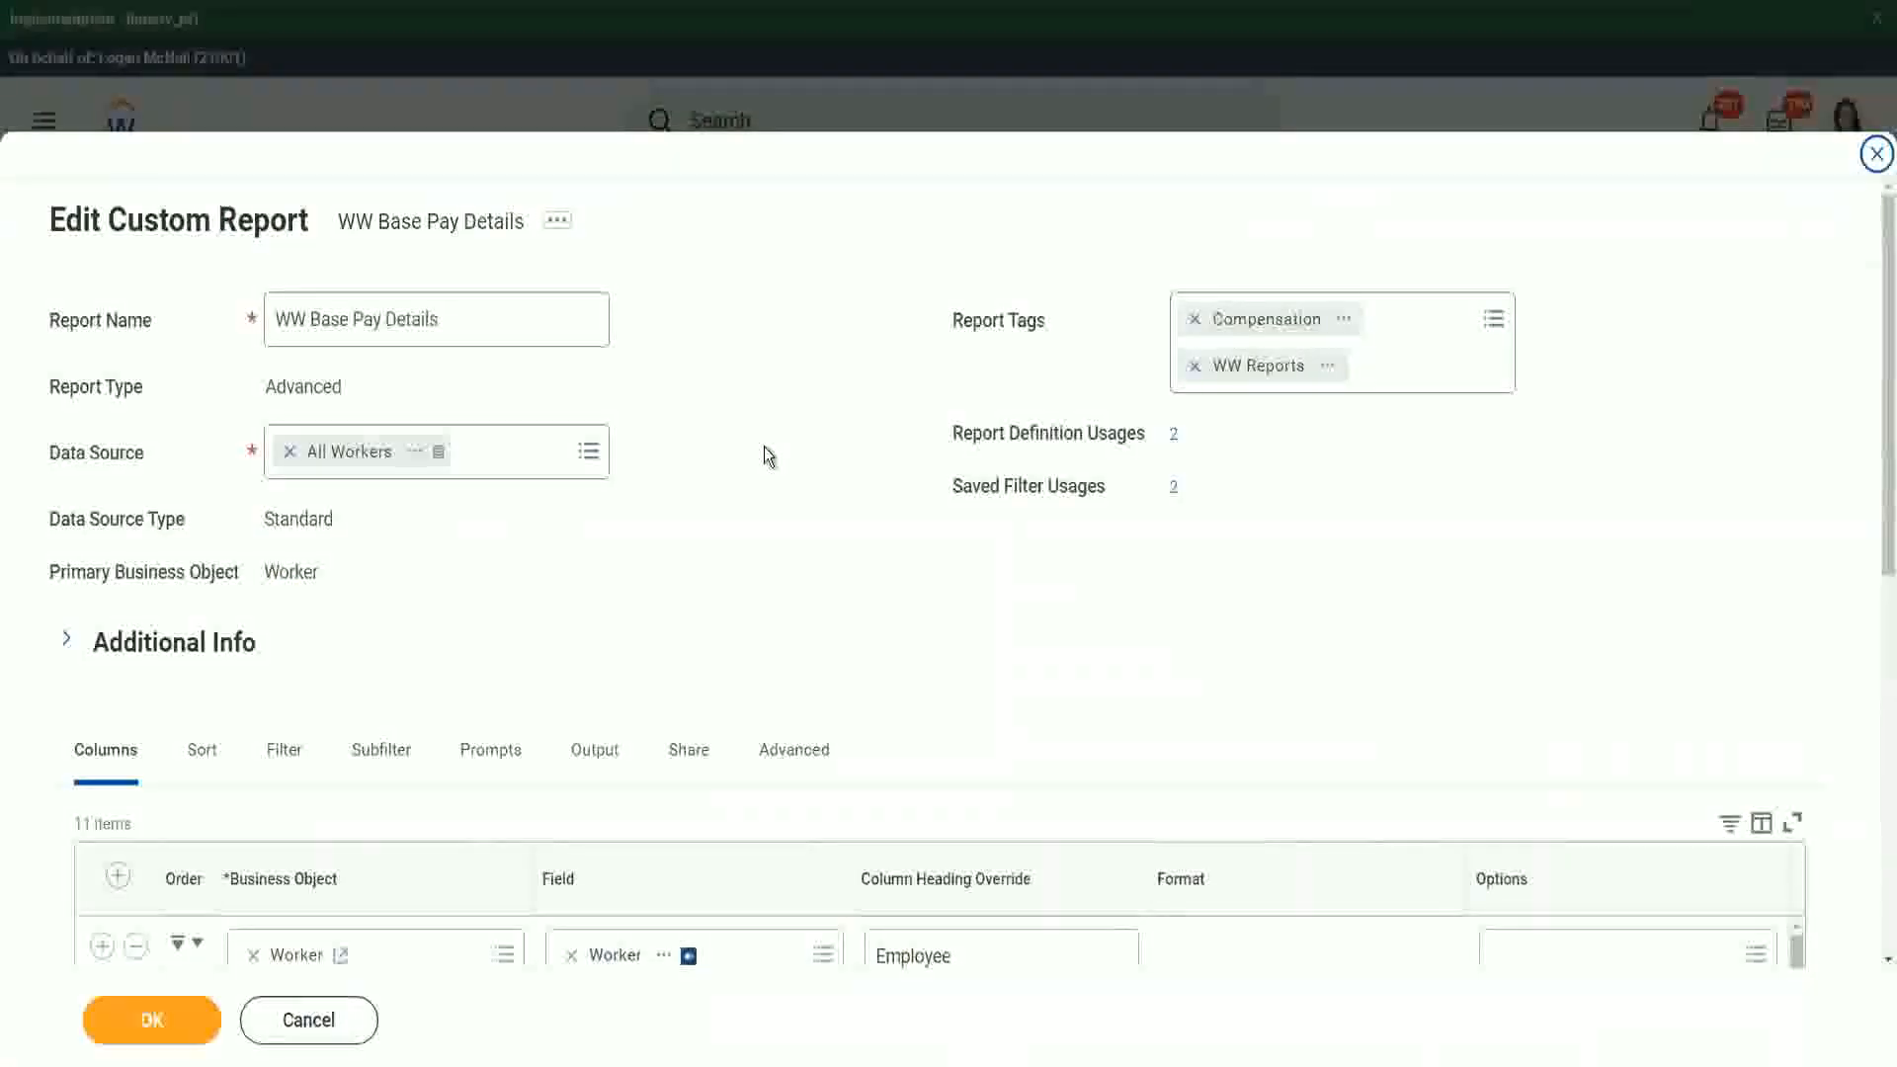
Add an And filter condition on CF-WW-ESI-Eldest Dependent Child directly after the Employee condition in the report's instance filter
scroll(769, 457, down, 4)
scroll(768, 456, down, 1)
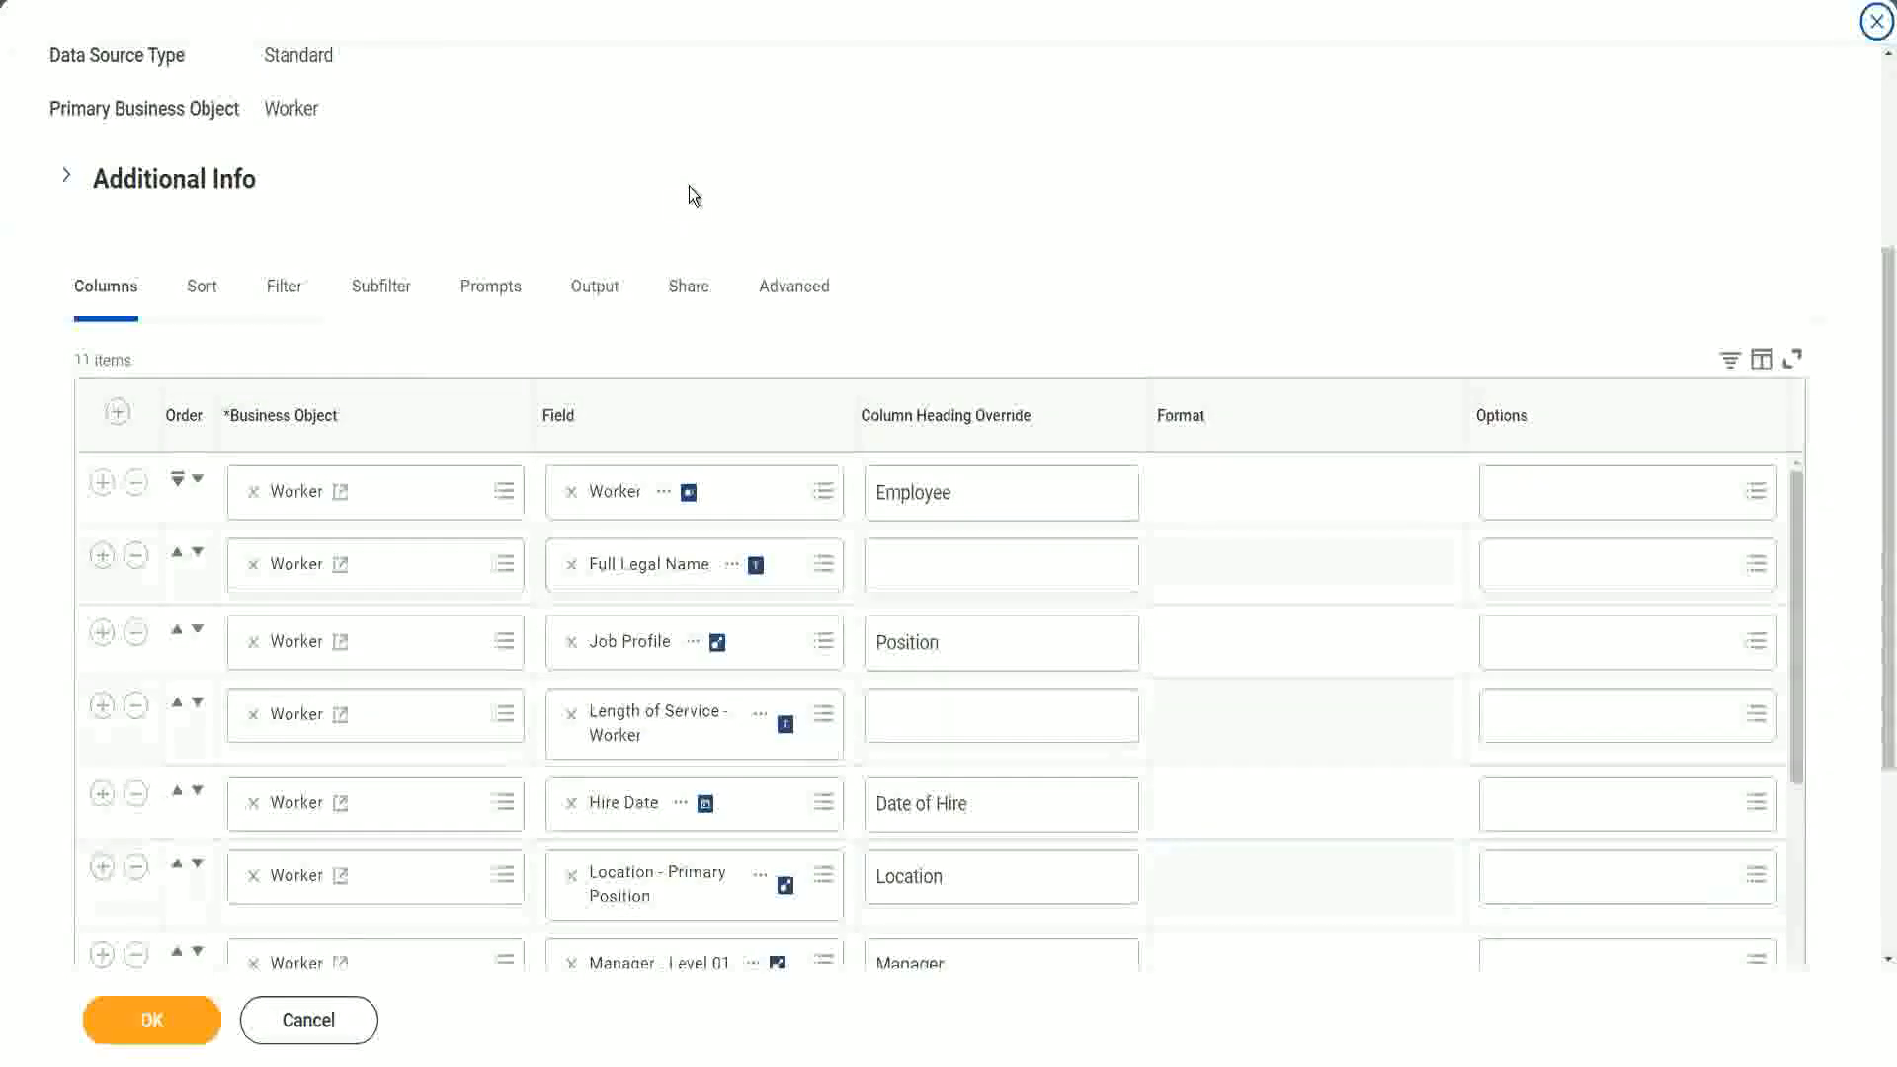
scroll(690, 186, down, 10)
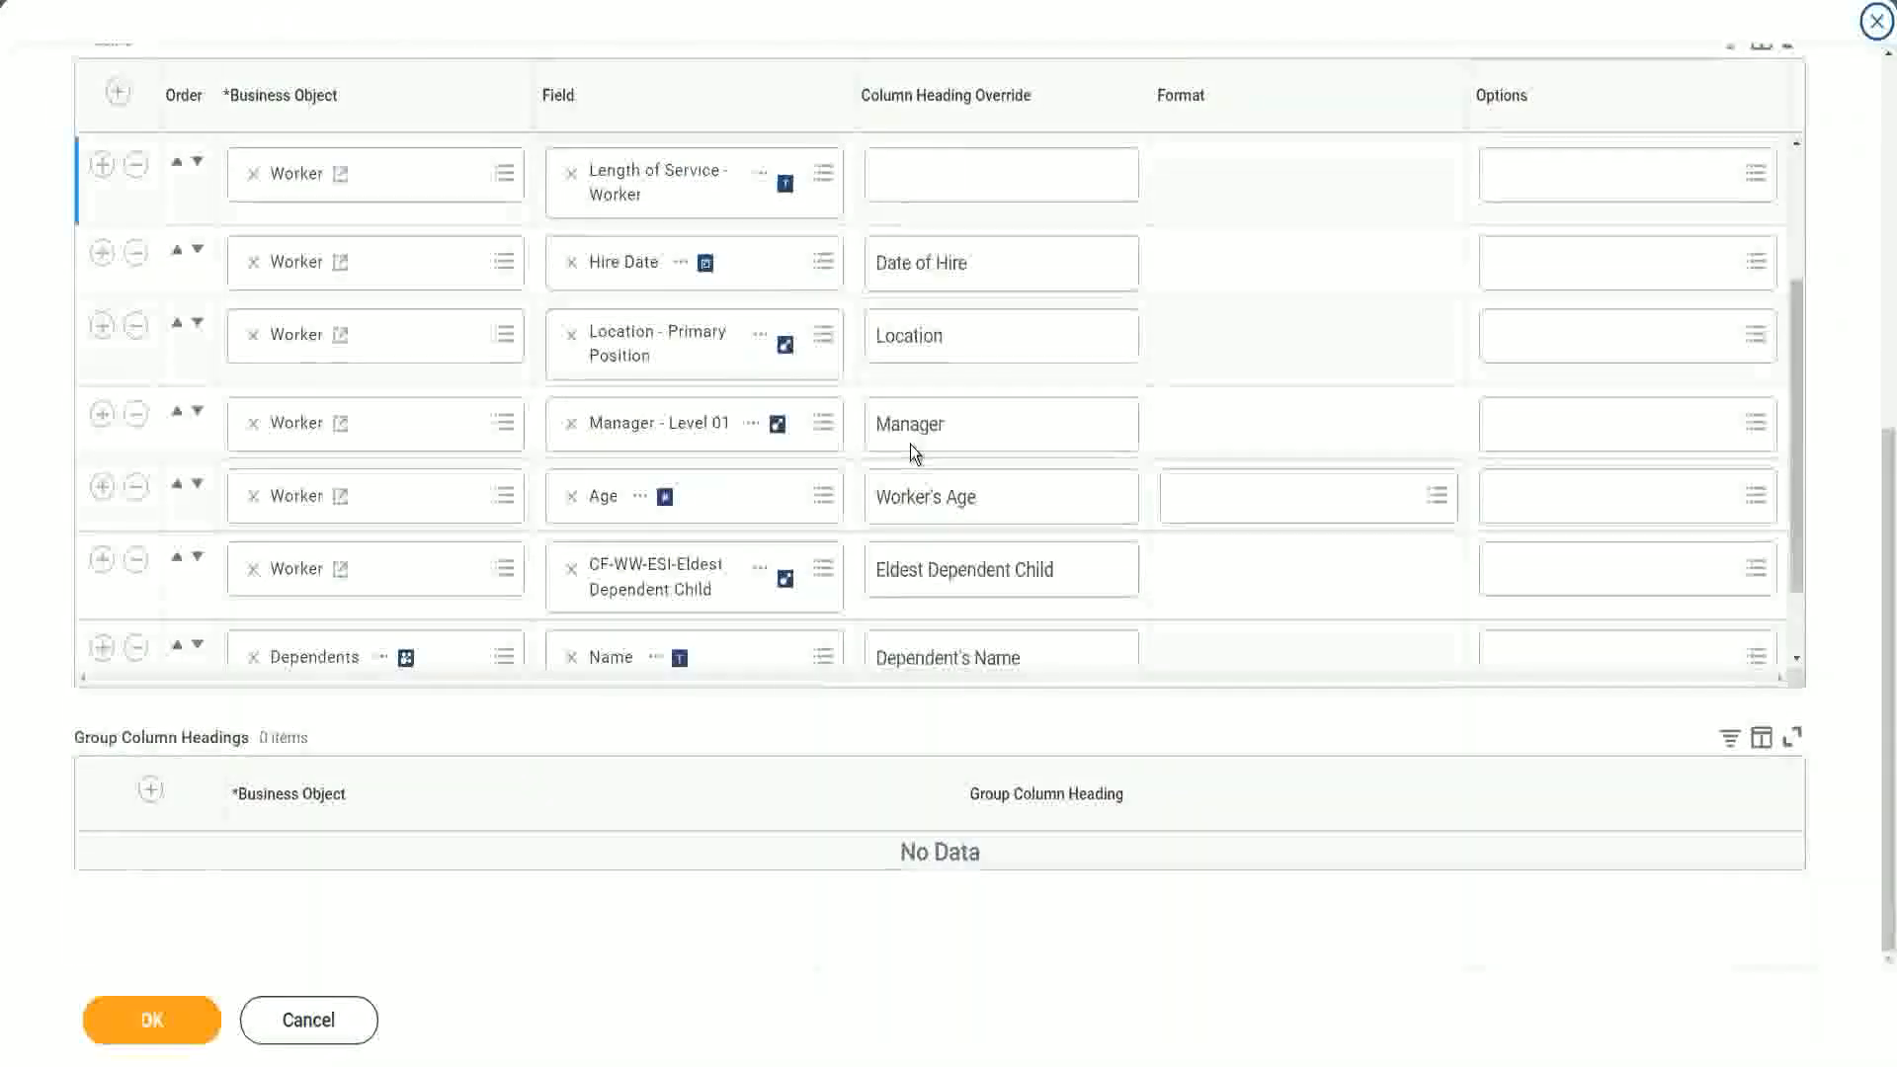
scroll(911, 443, down, 2)
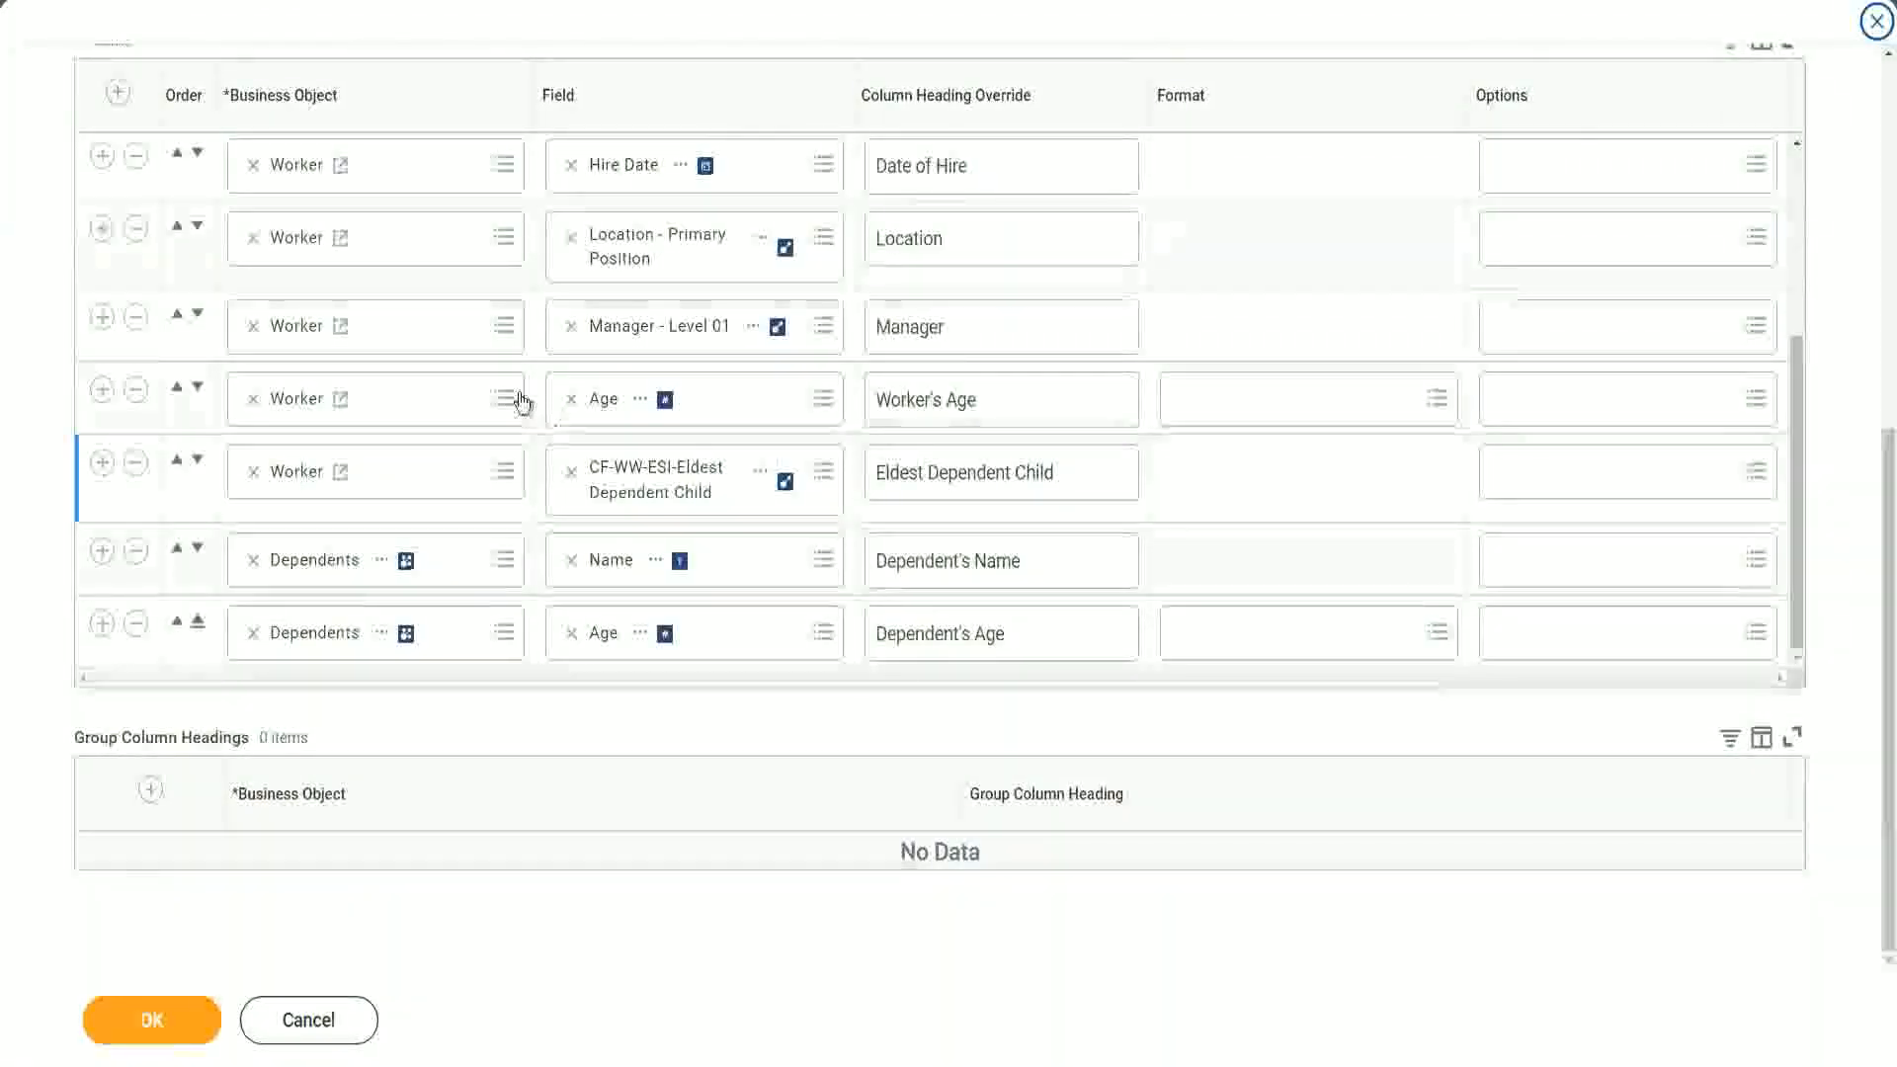
scroll(495, 313, up, 10)
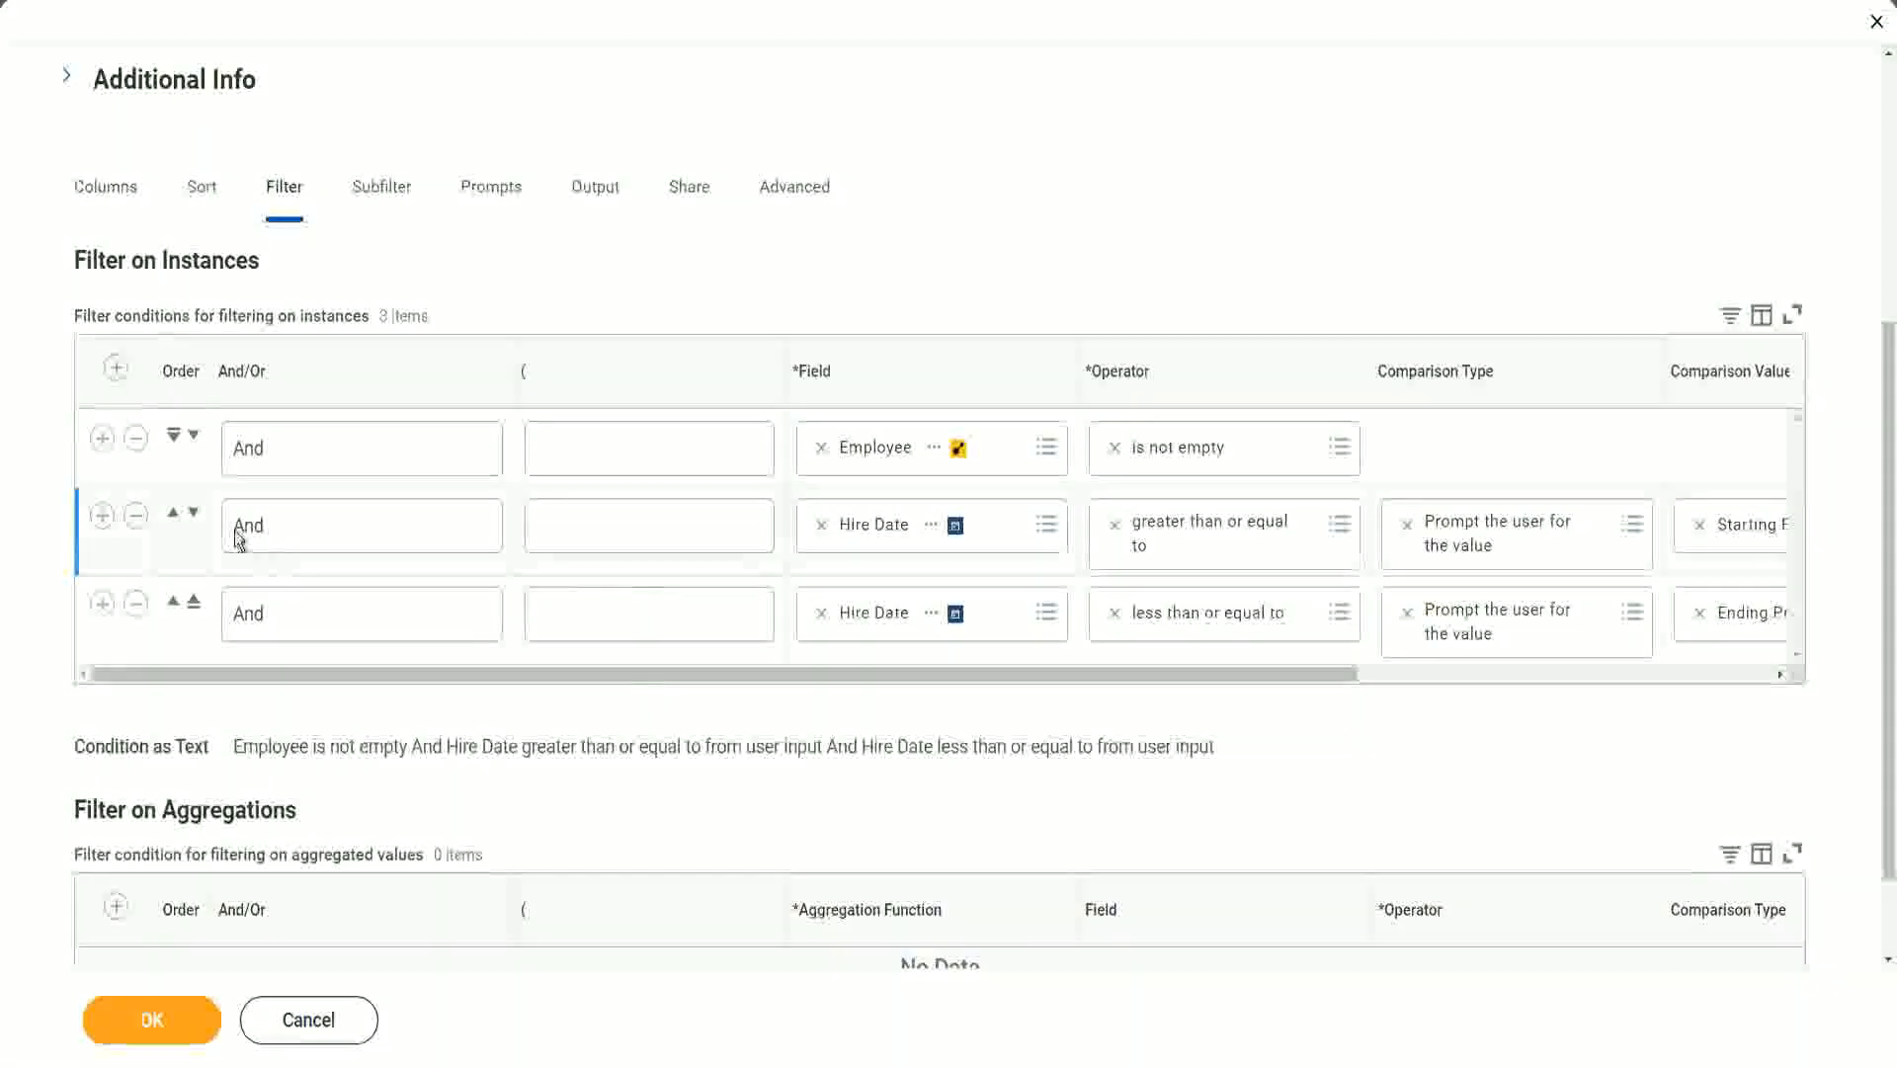
click(99, 438)
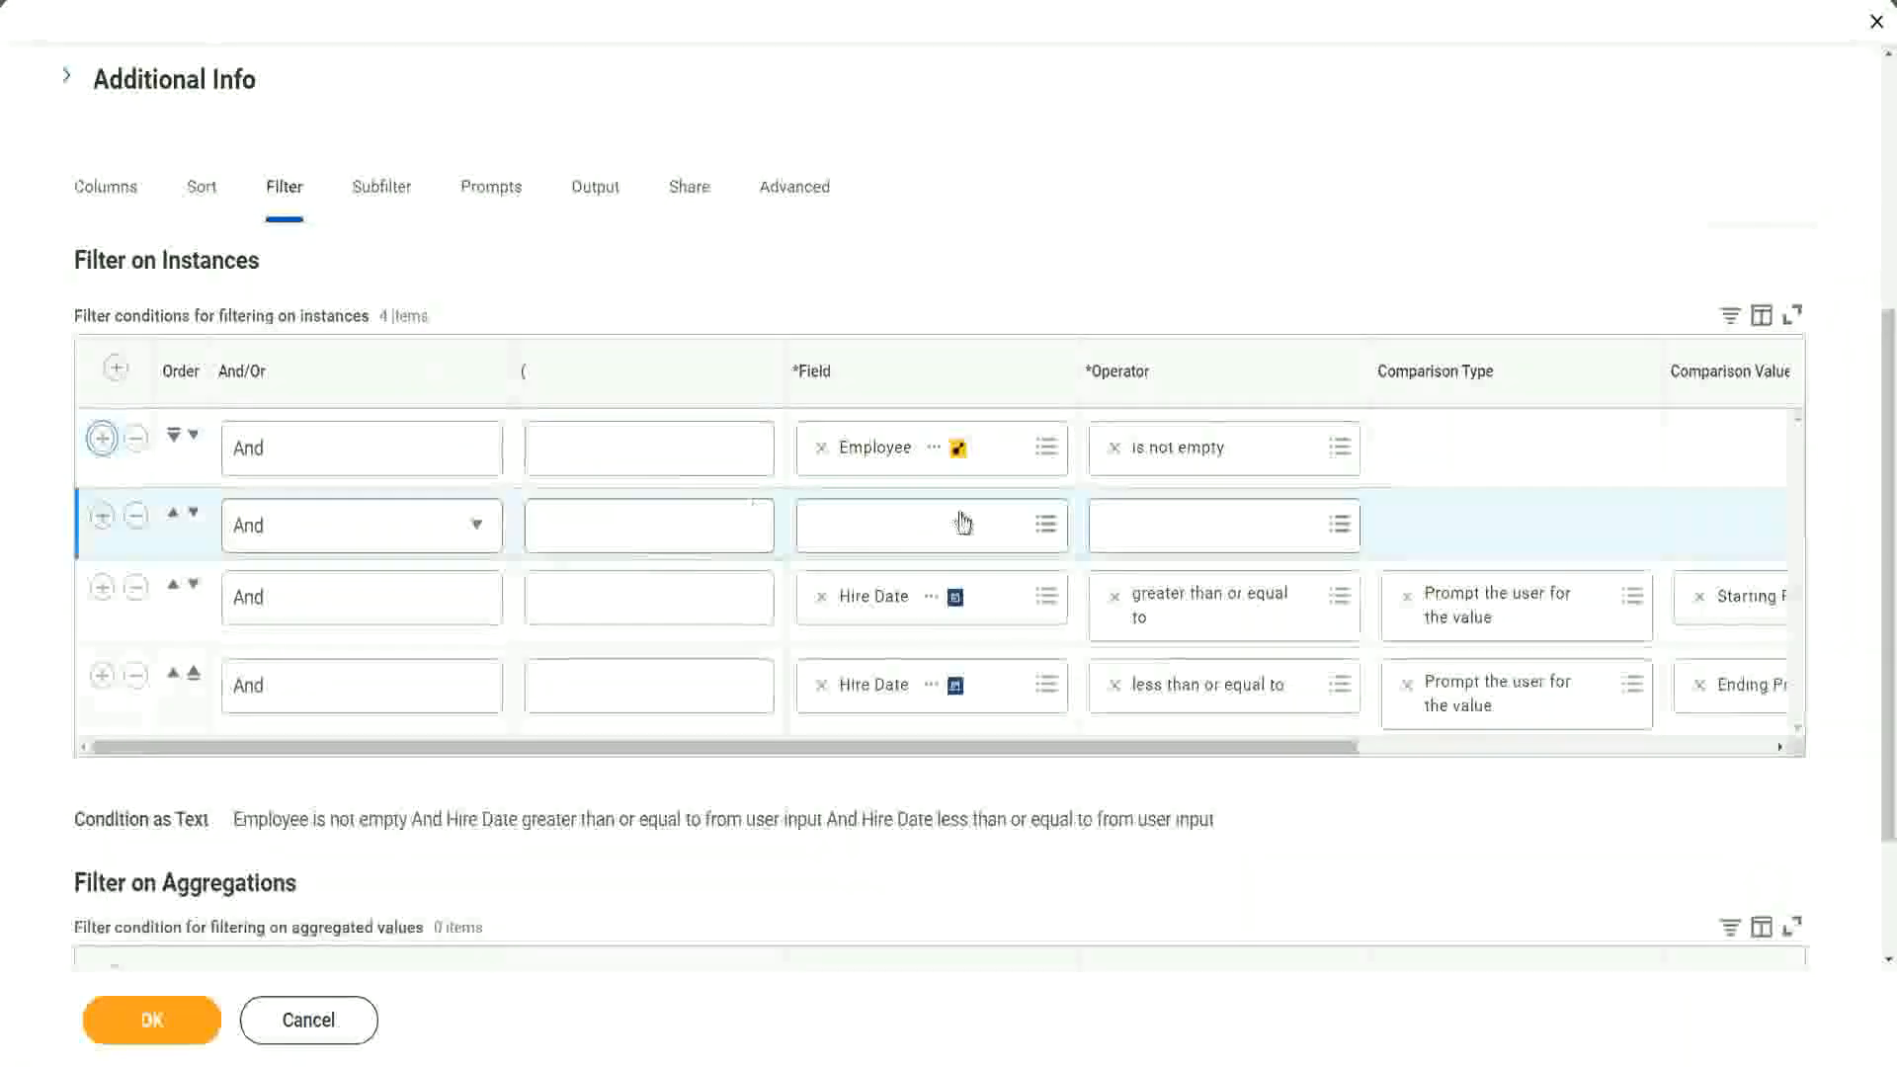
click(960, 514)
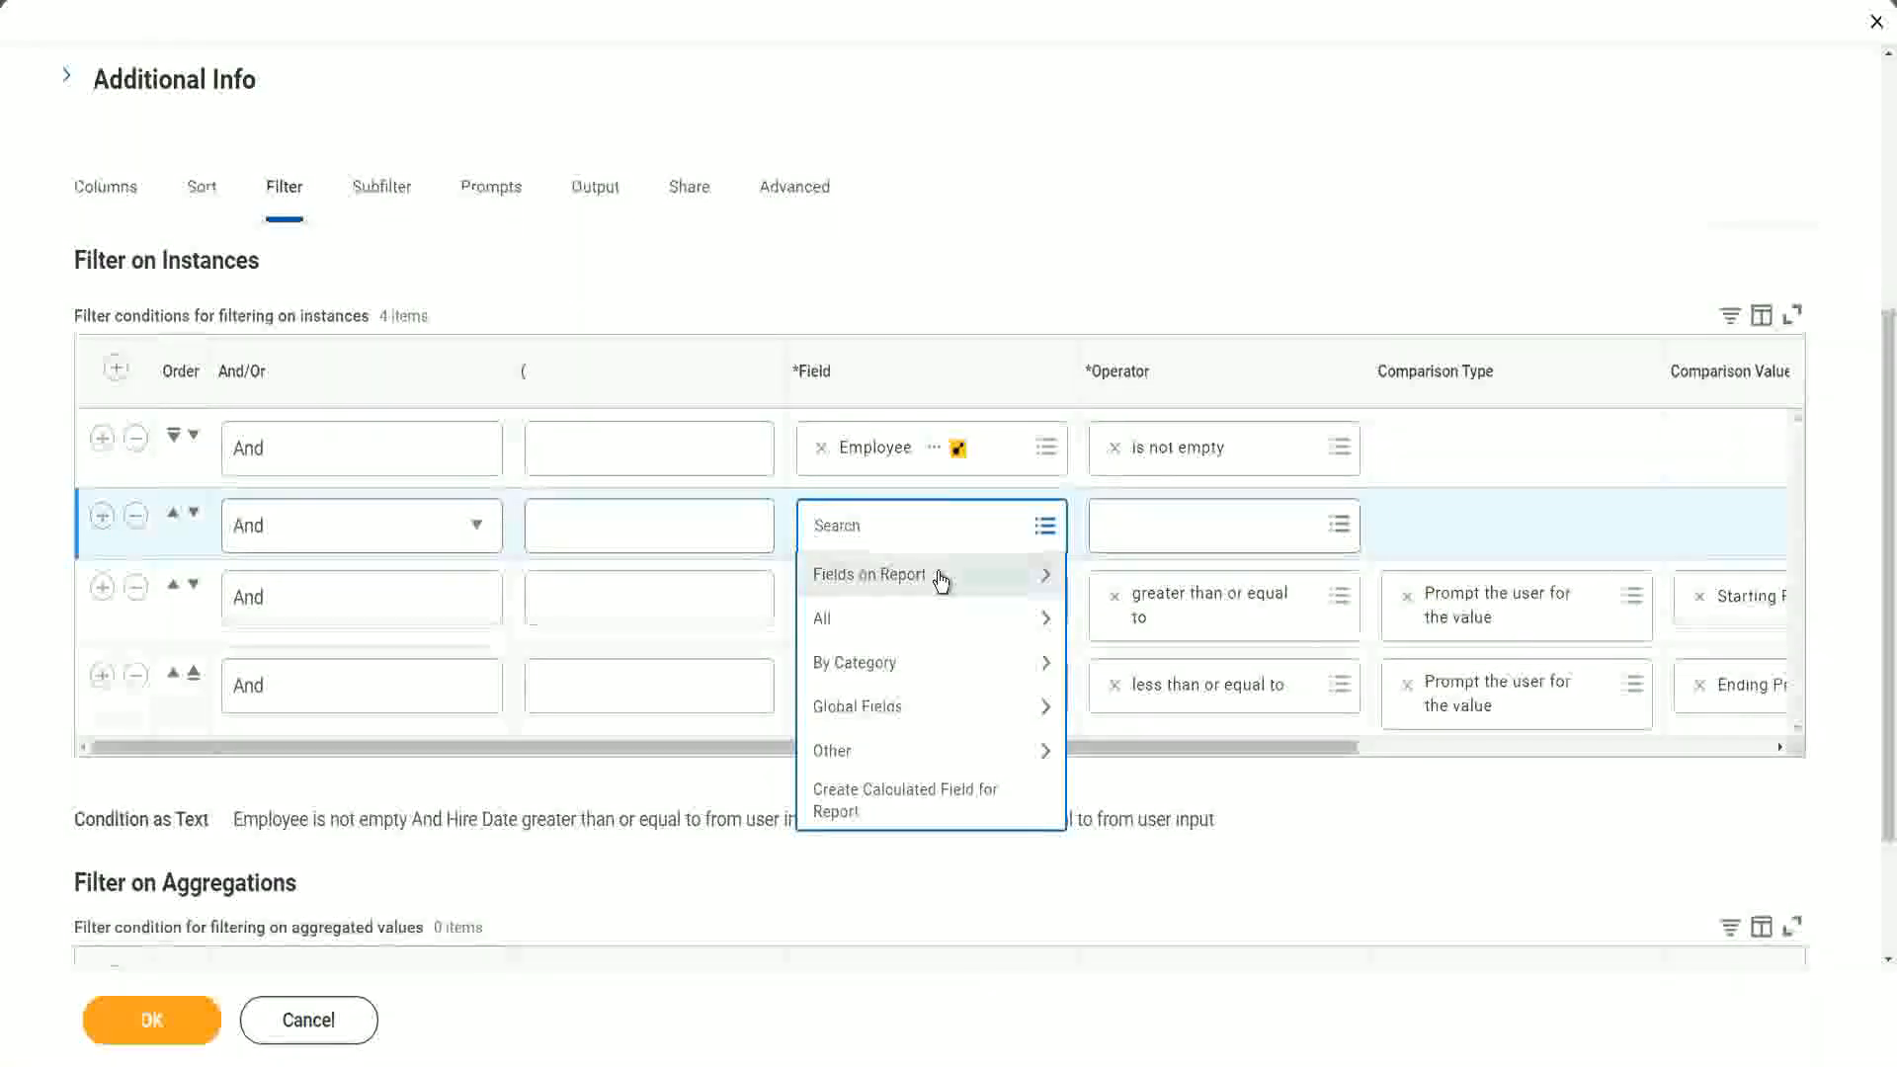
click(940, 579)
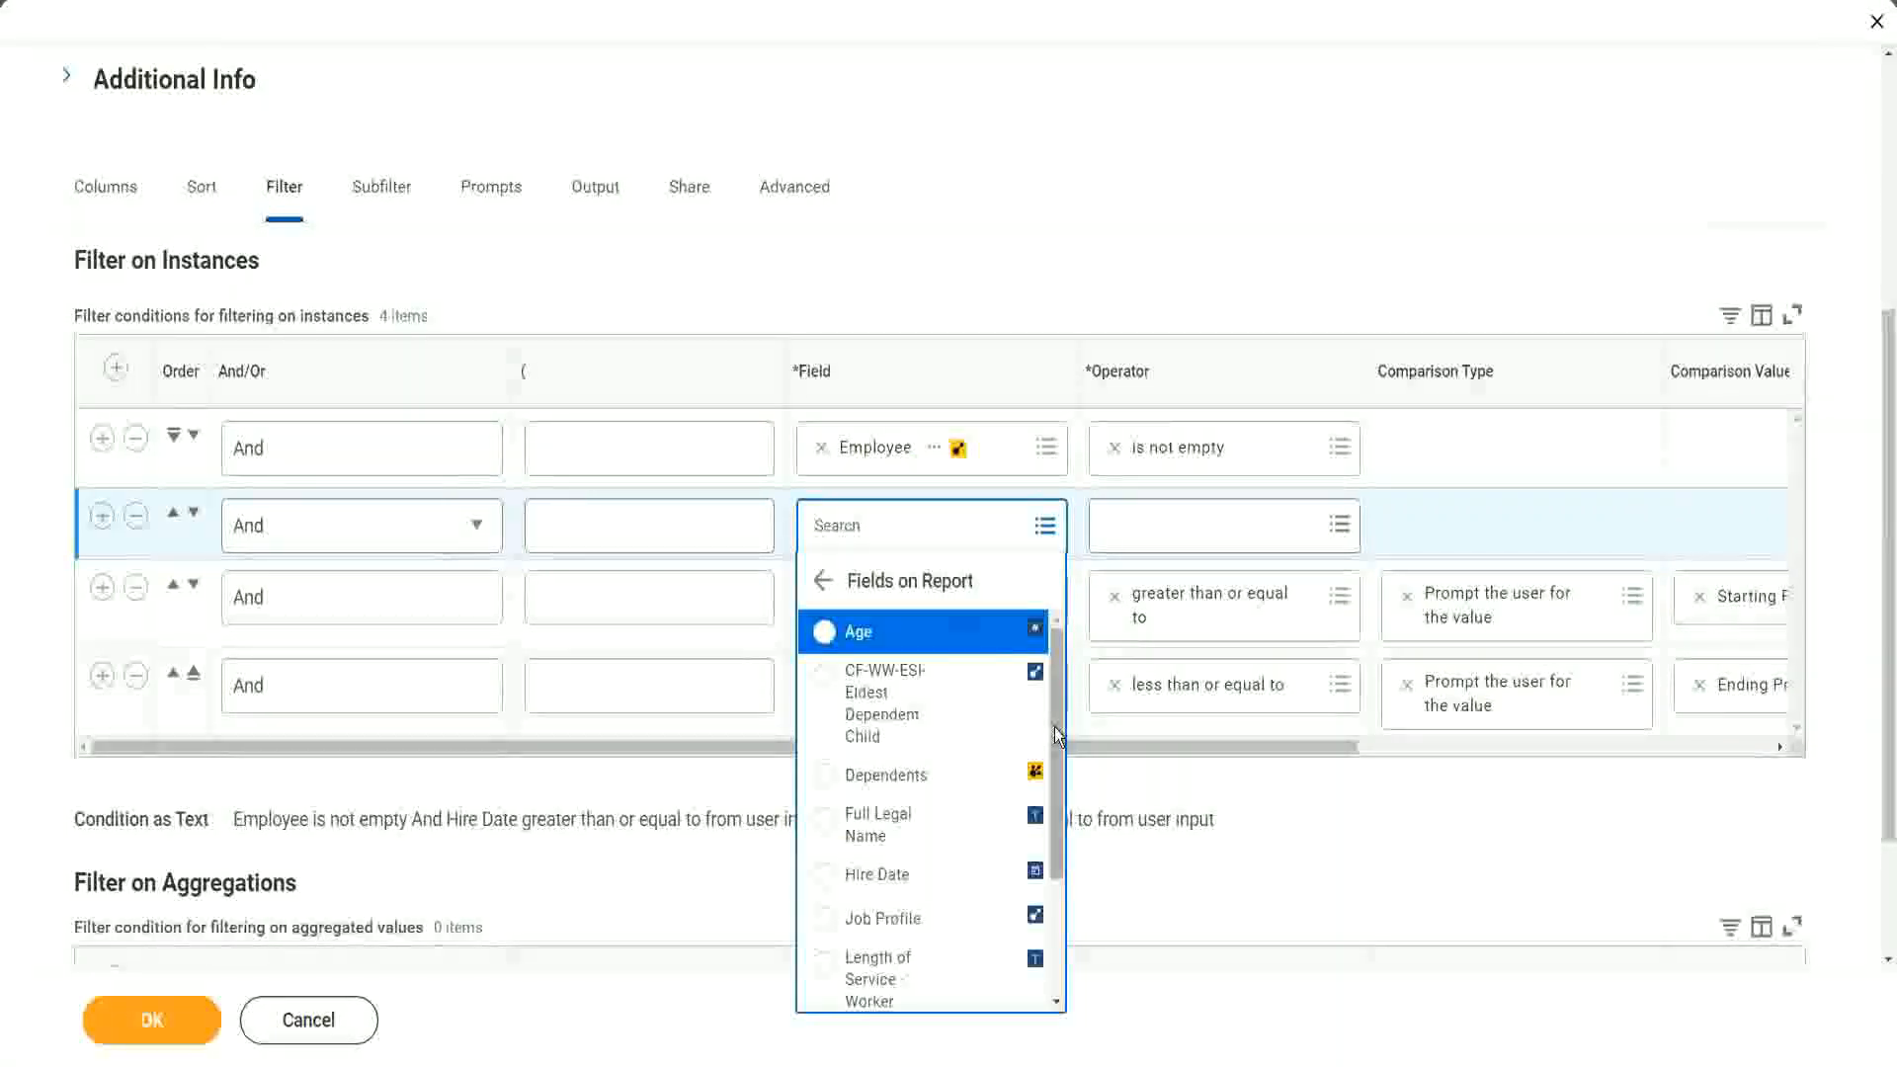
mouse_move(1054, 727)
mouse_down()
mouse_move(1057, 880)
mouse_move(1057, 722)
mouse_up()
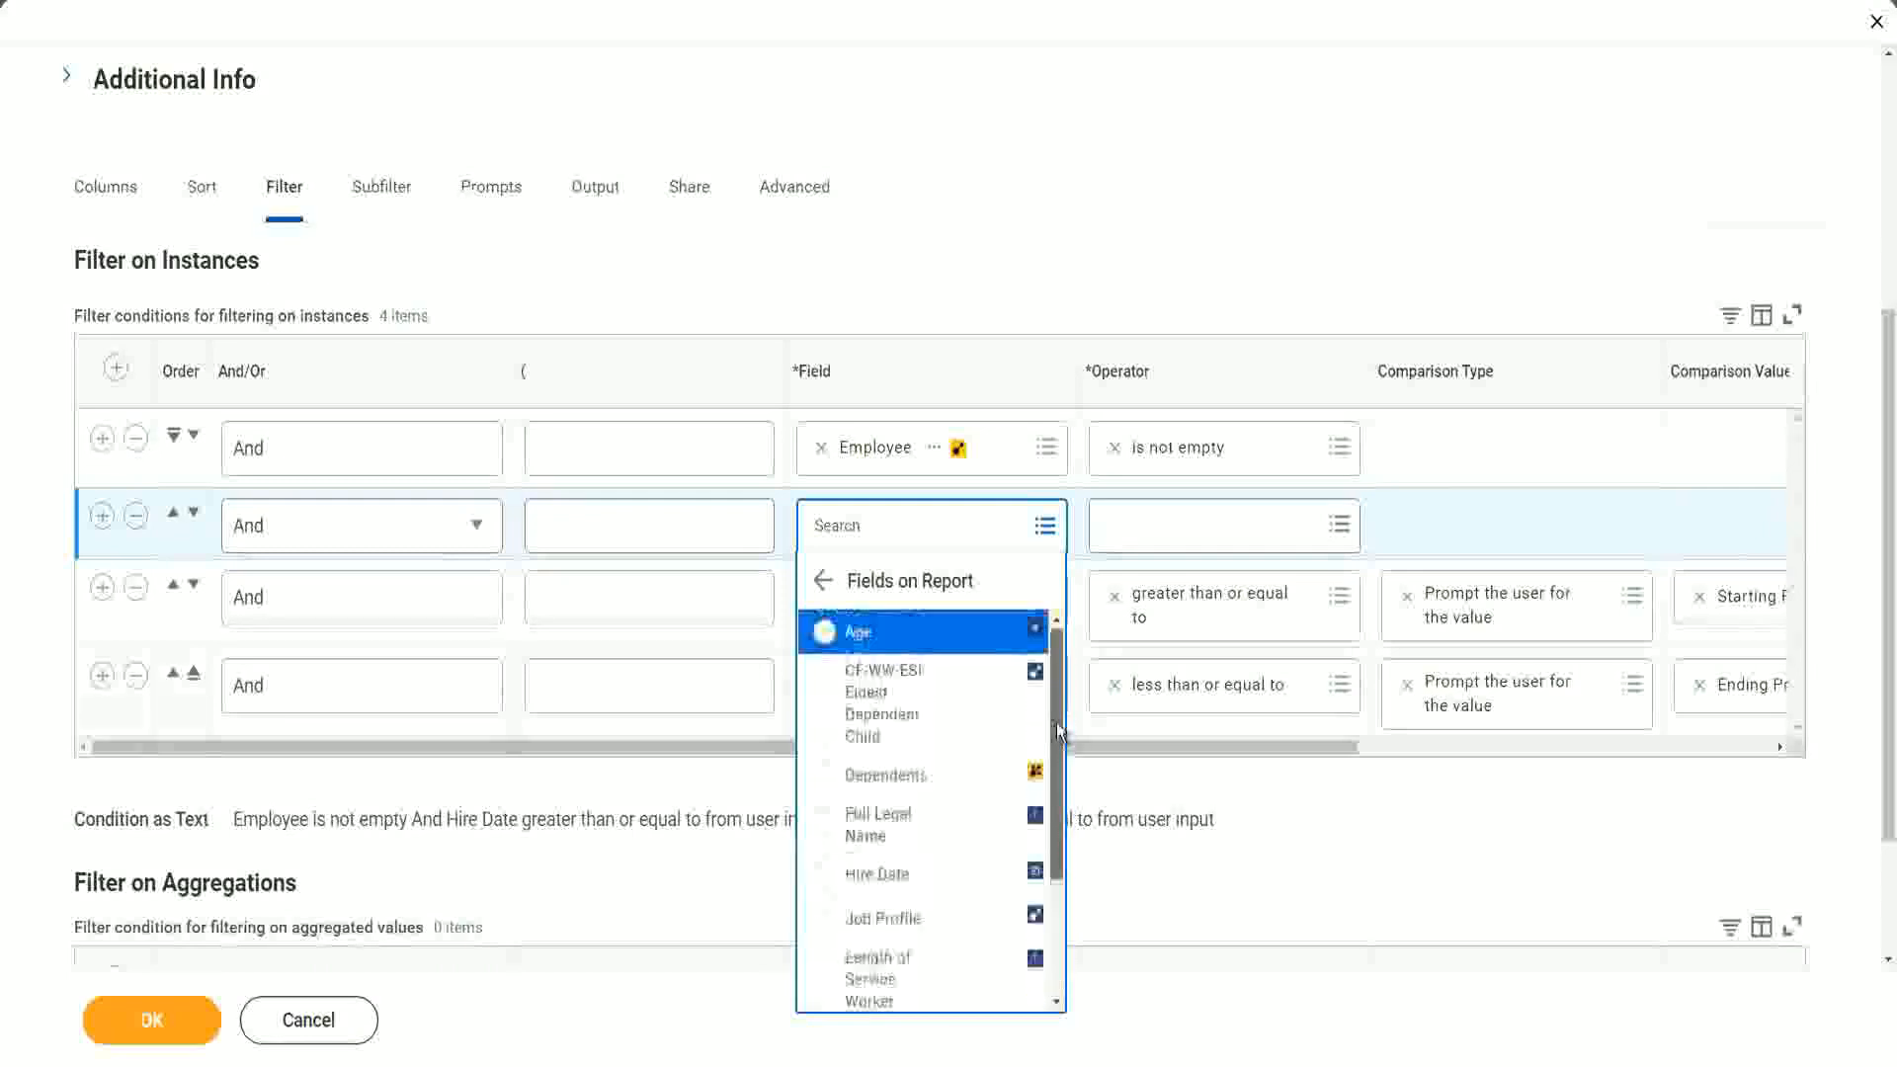
click(878, 724)
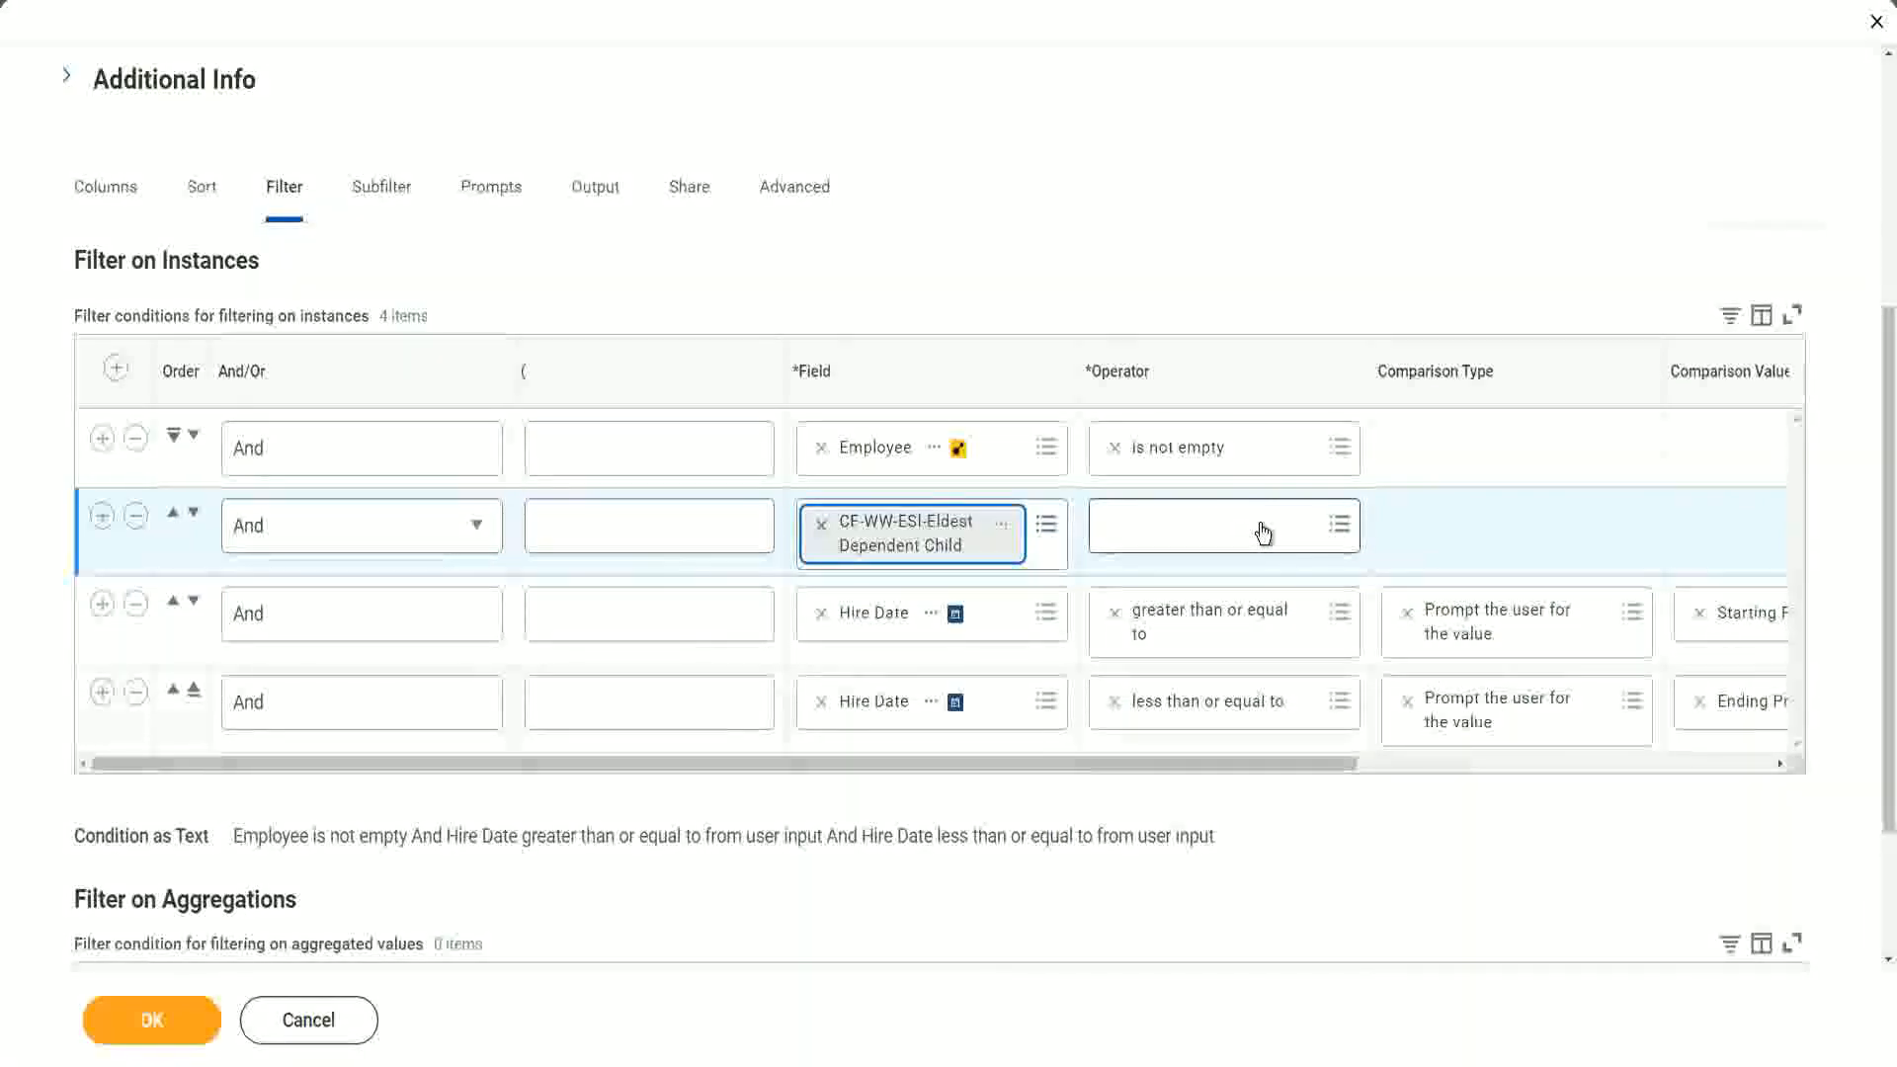
Set the new filter condition's operator to is not empty and save the report definition
click(1264, 533)
click(1217, 583)
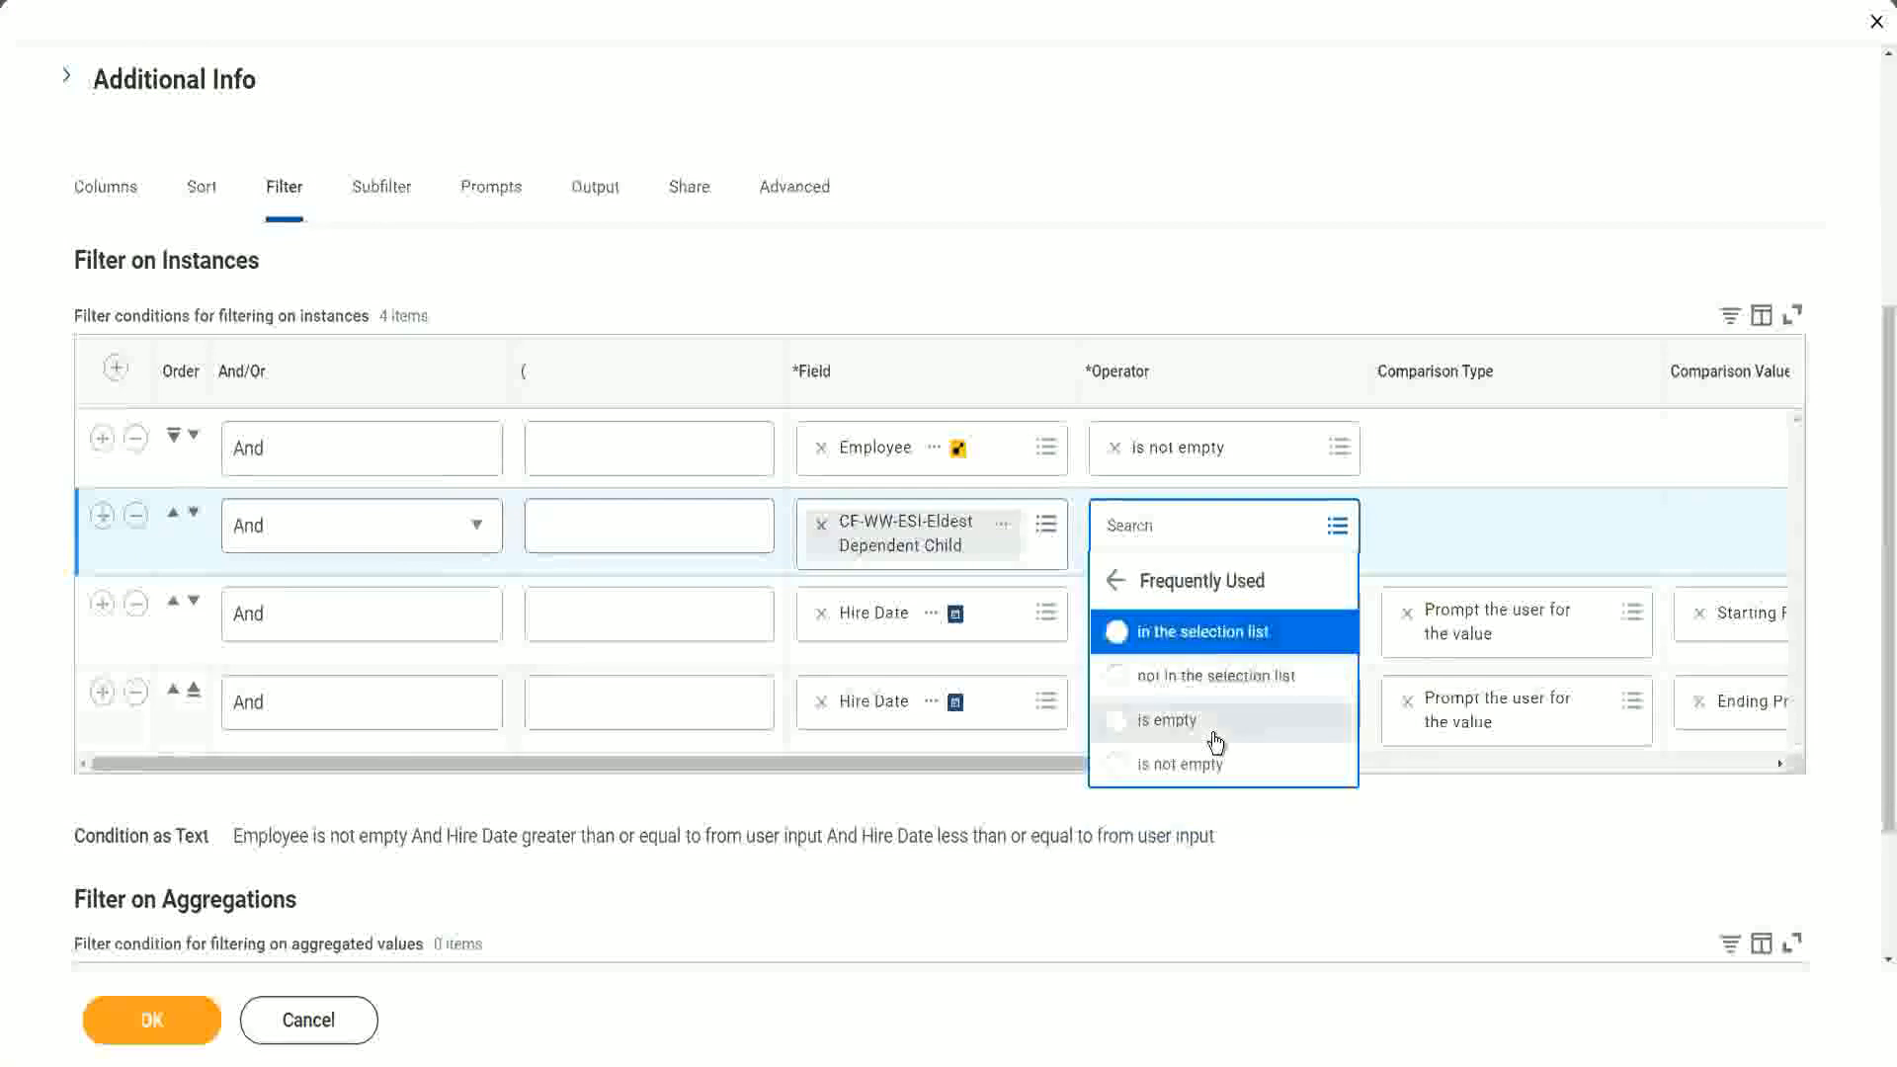
click(1204, 767)
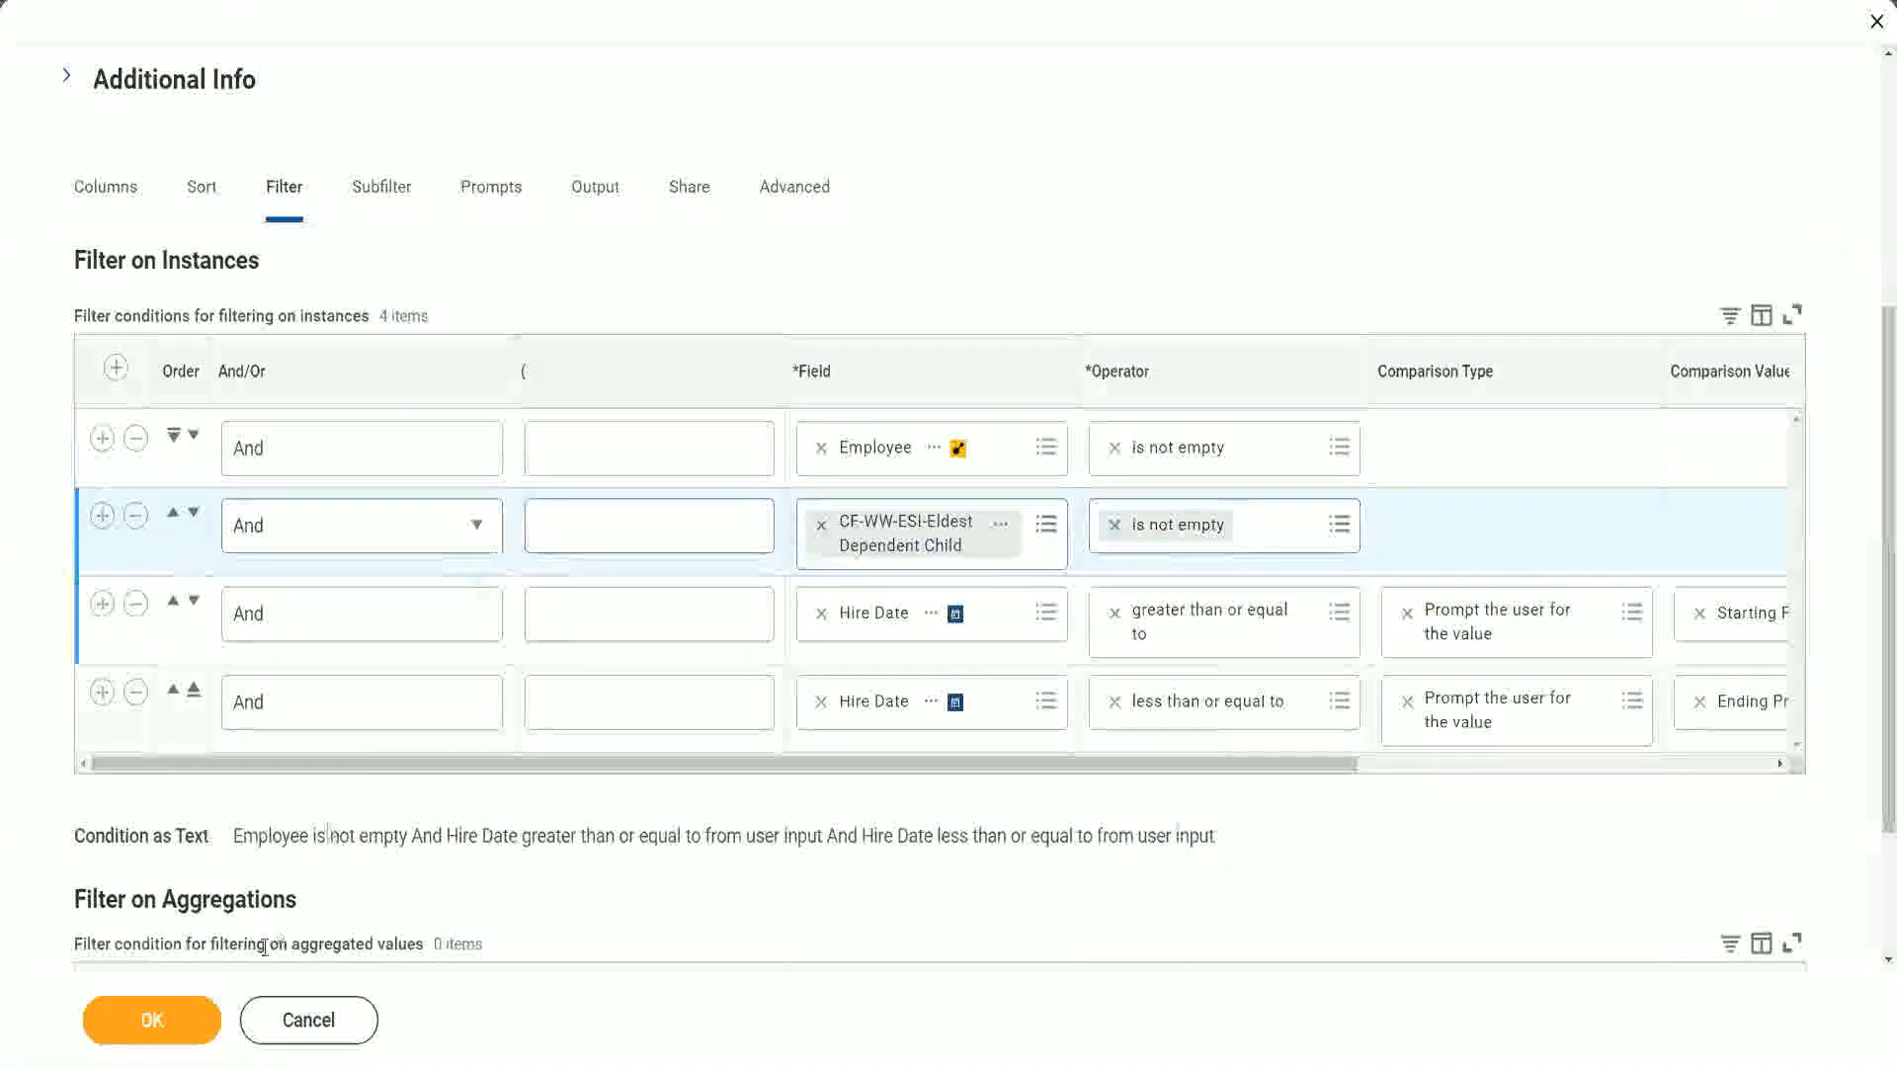
click(152, 1019)
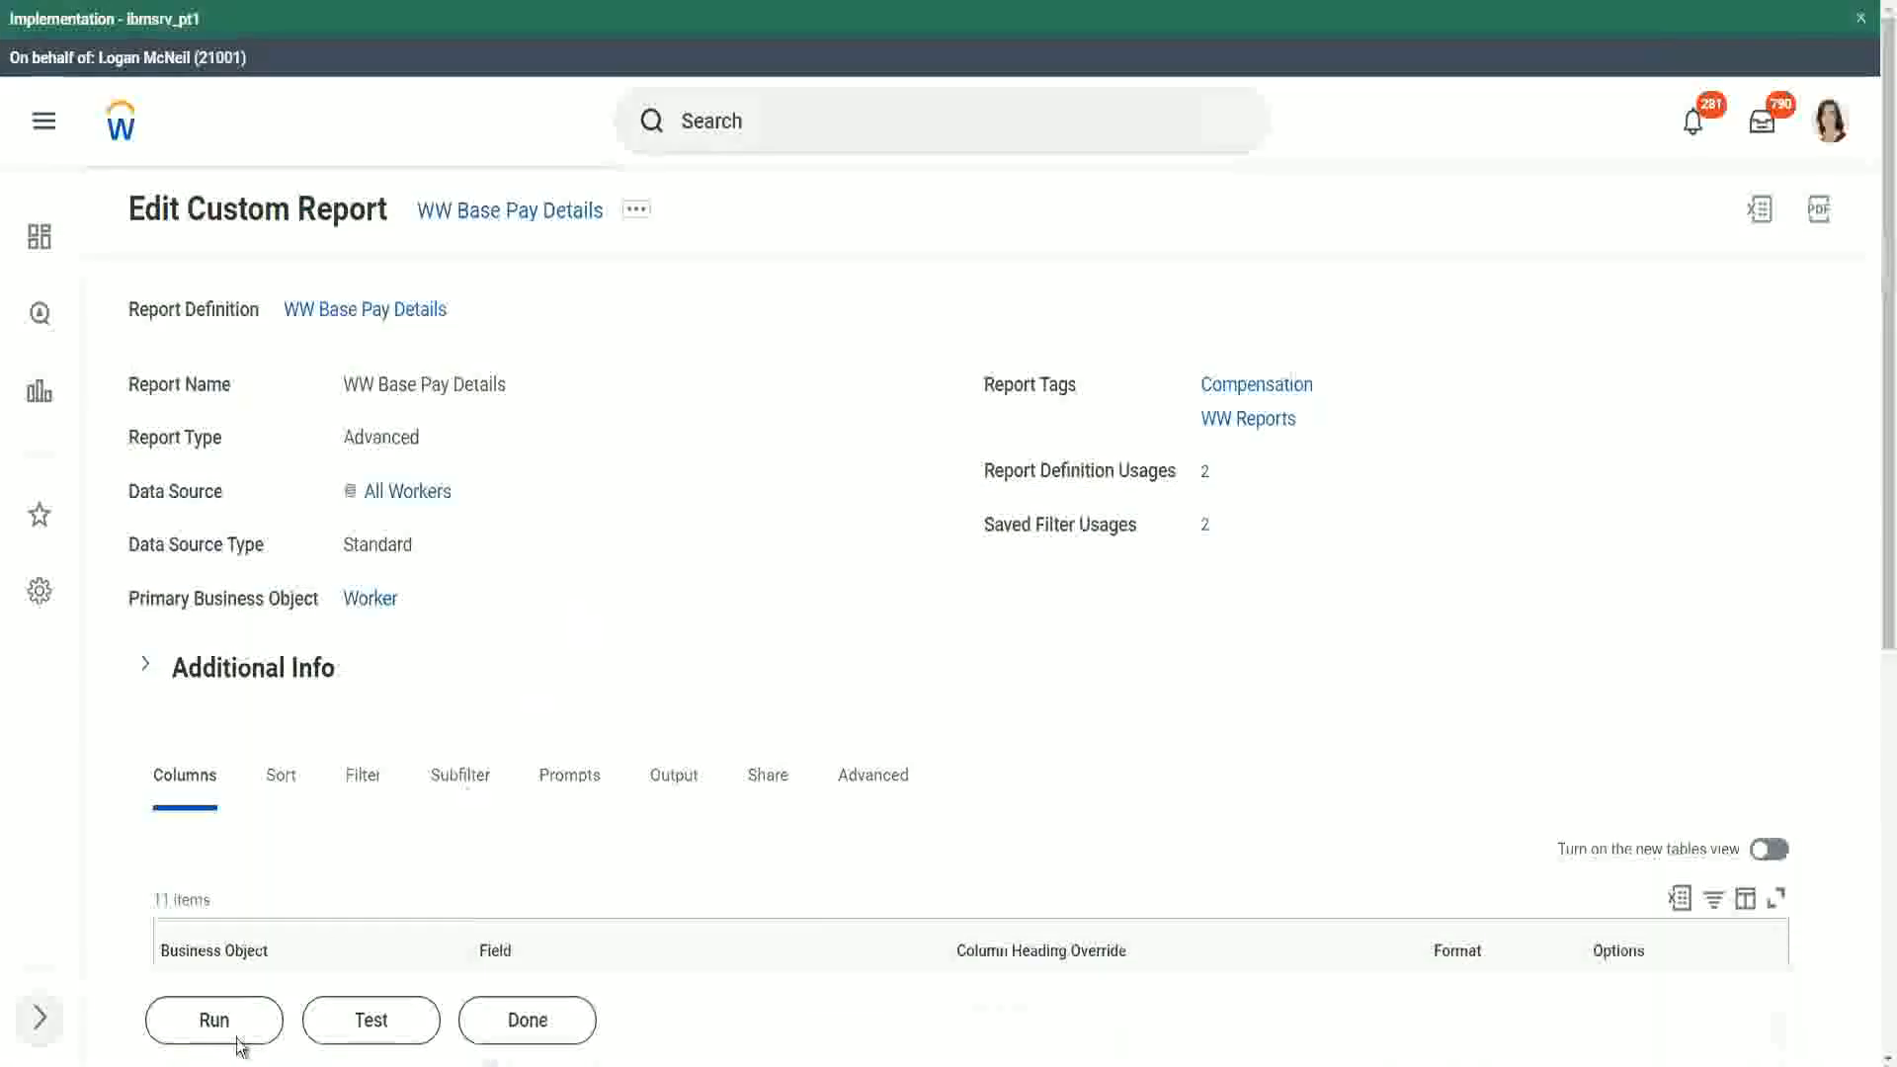
Run the WW Base Pay Details report for hire dates from 01/01/2000 to 12/31/2000
click(216, 1022)
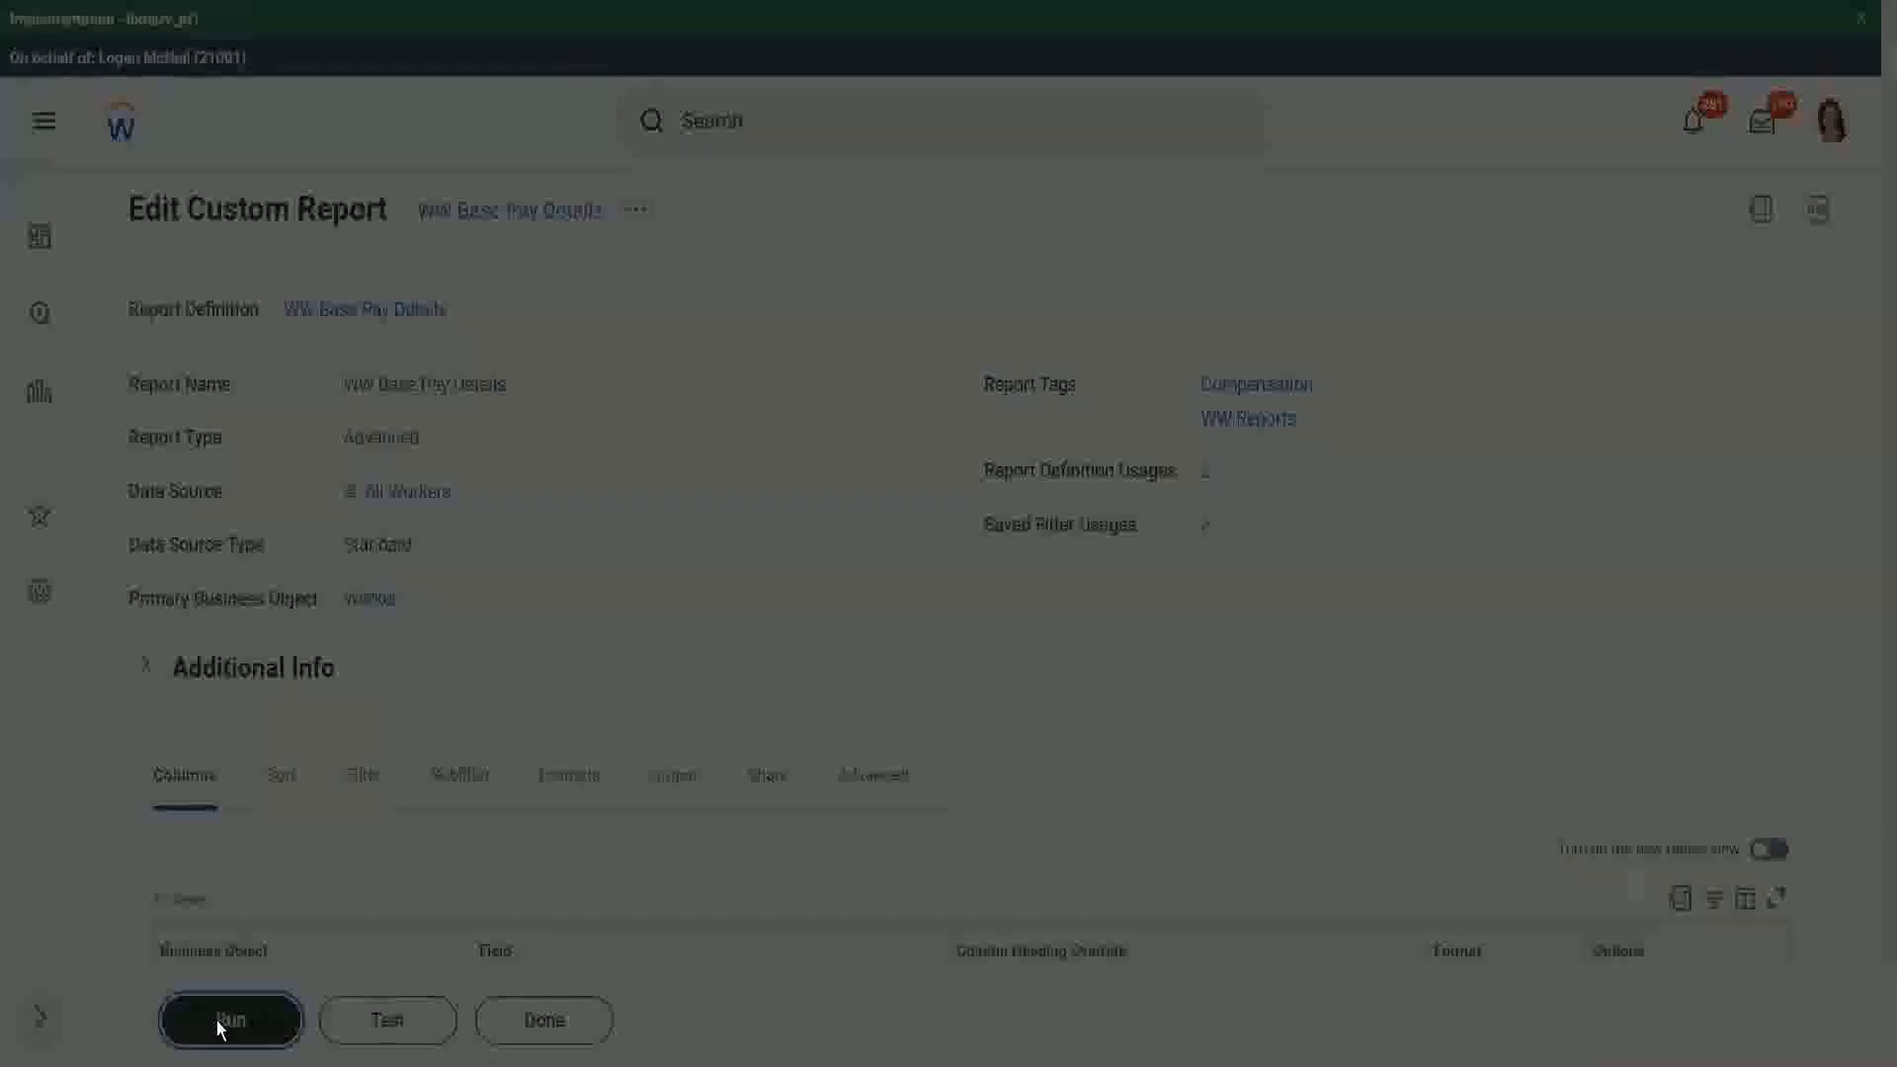
click(766, 354)
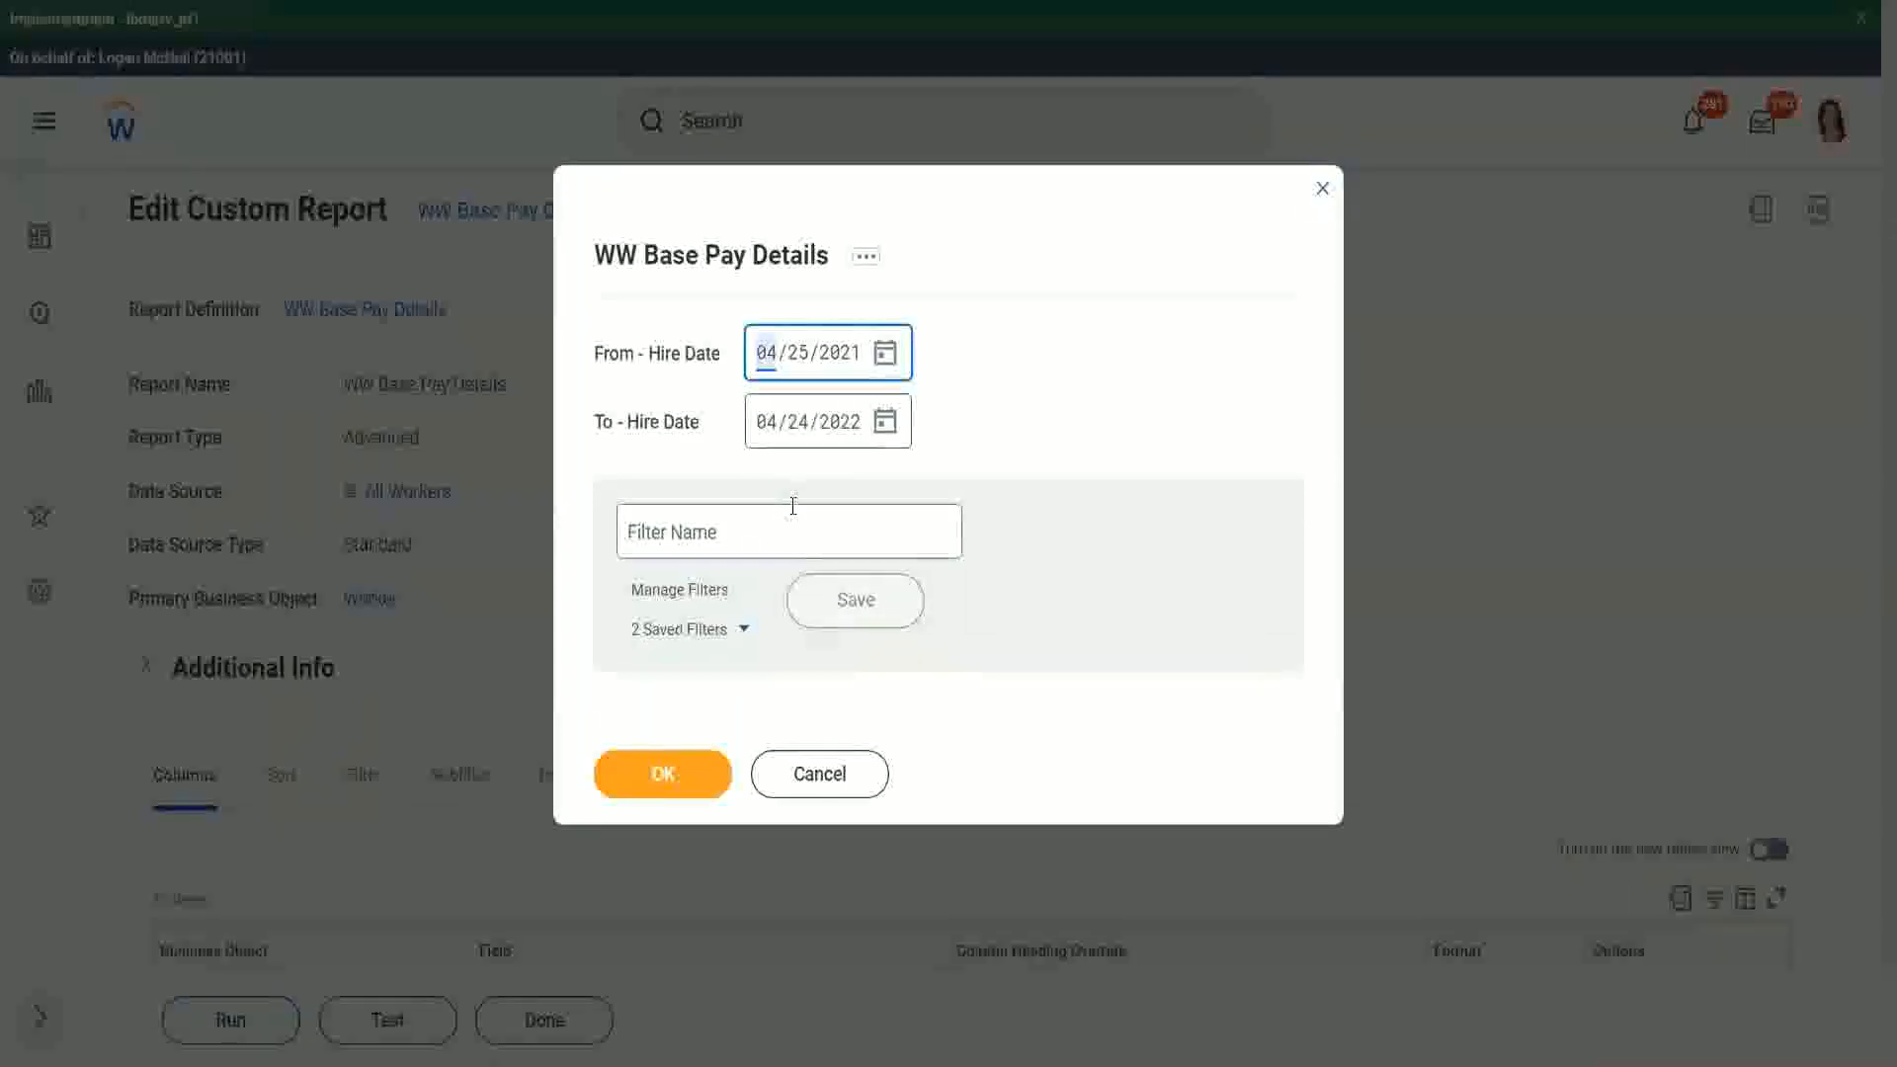
text(01/01/)
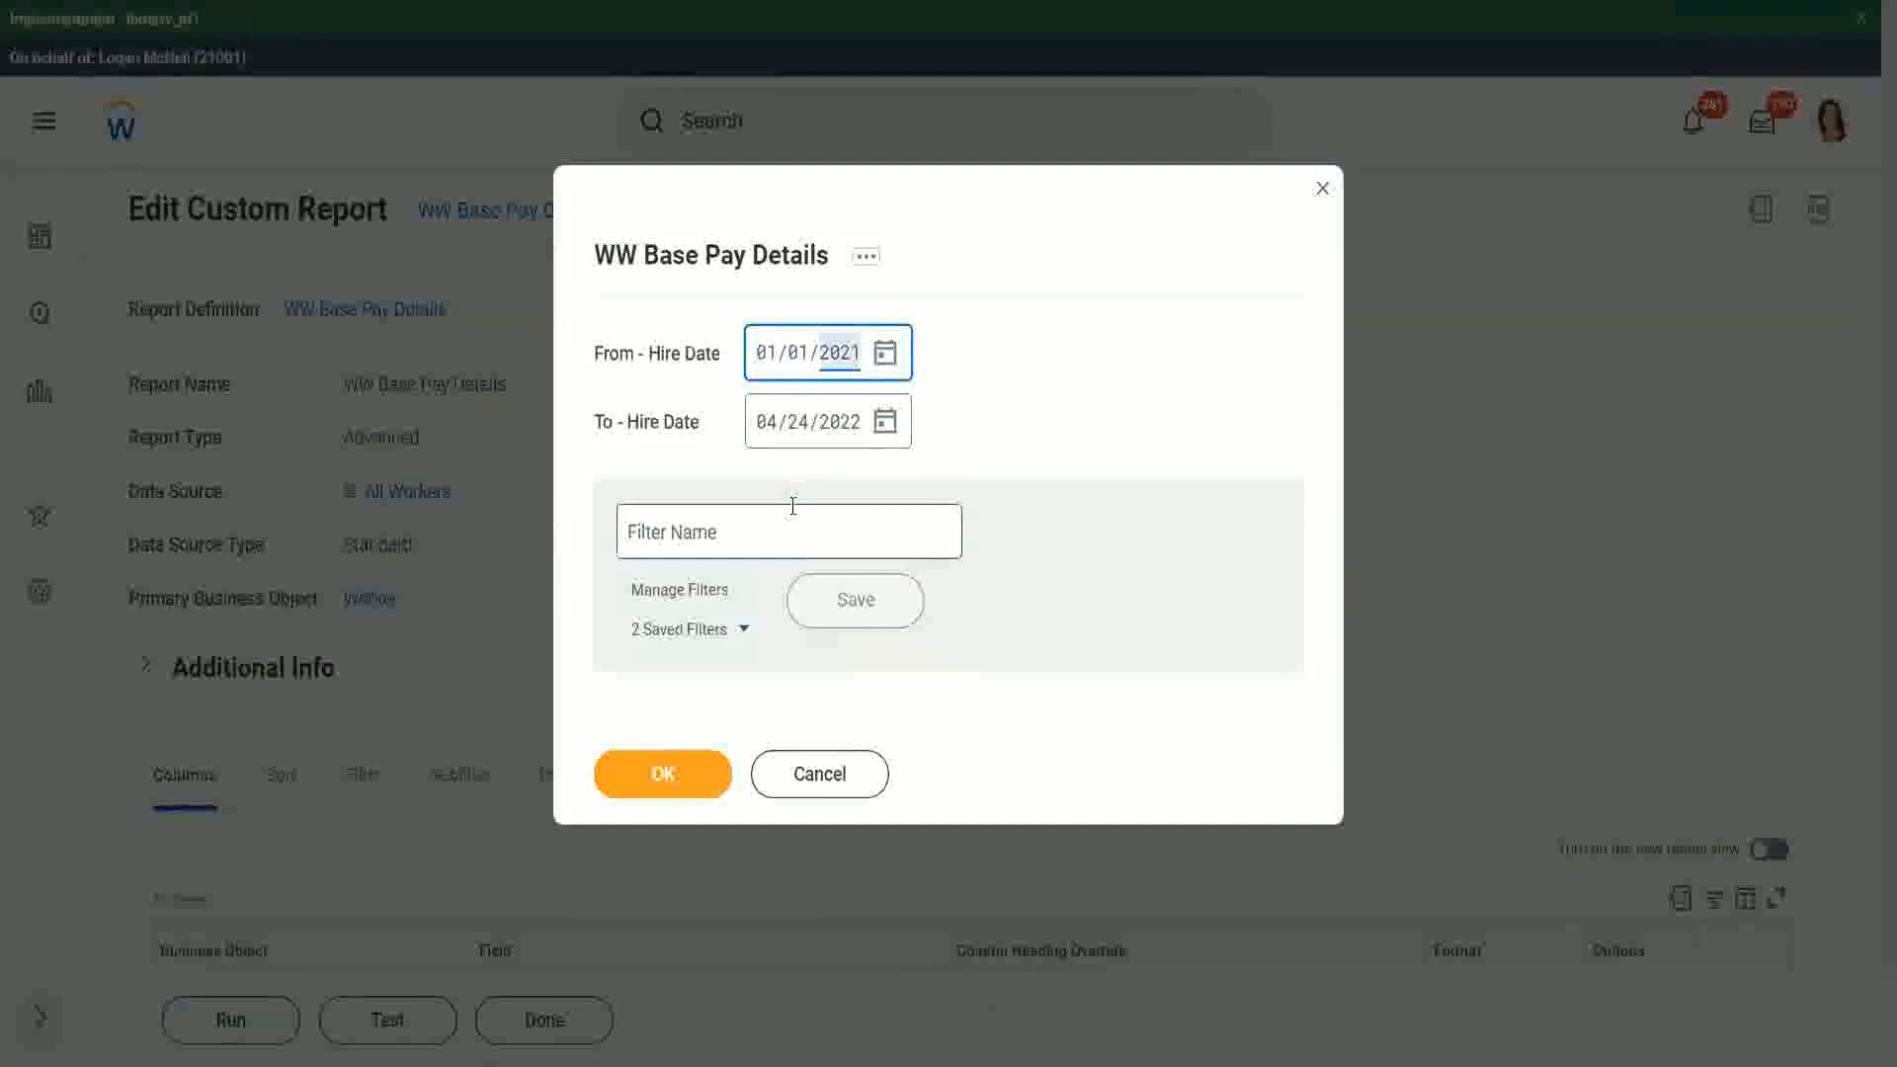
text(2000)
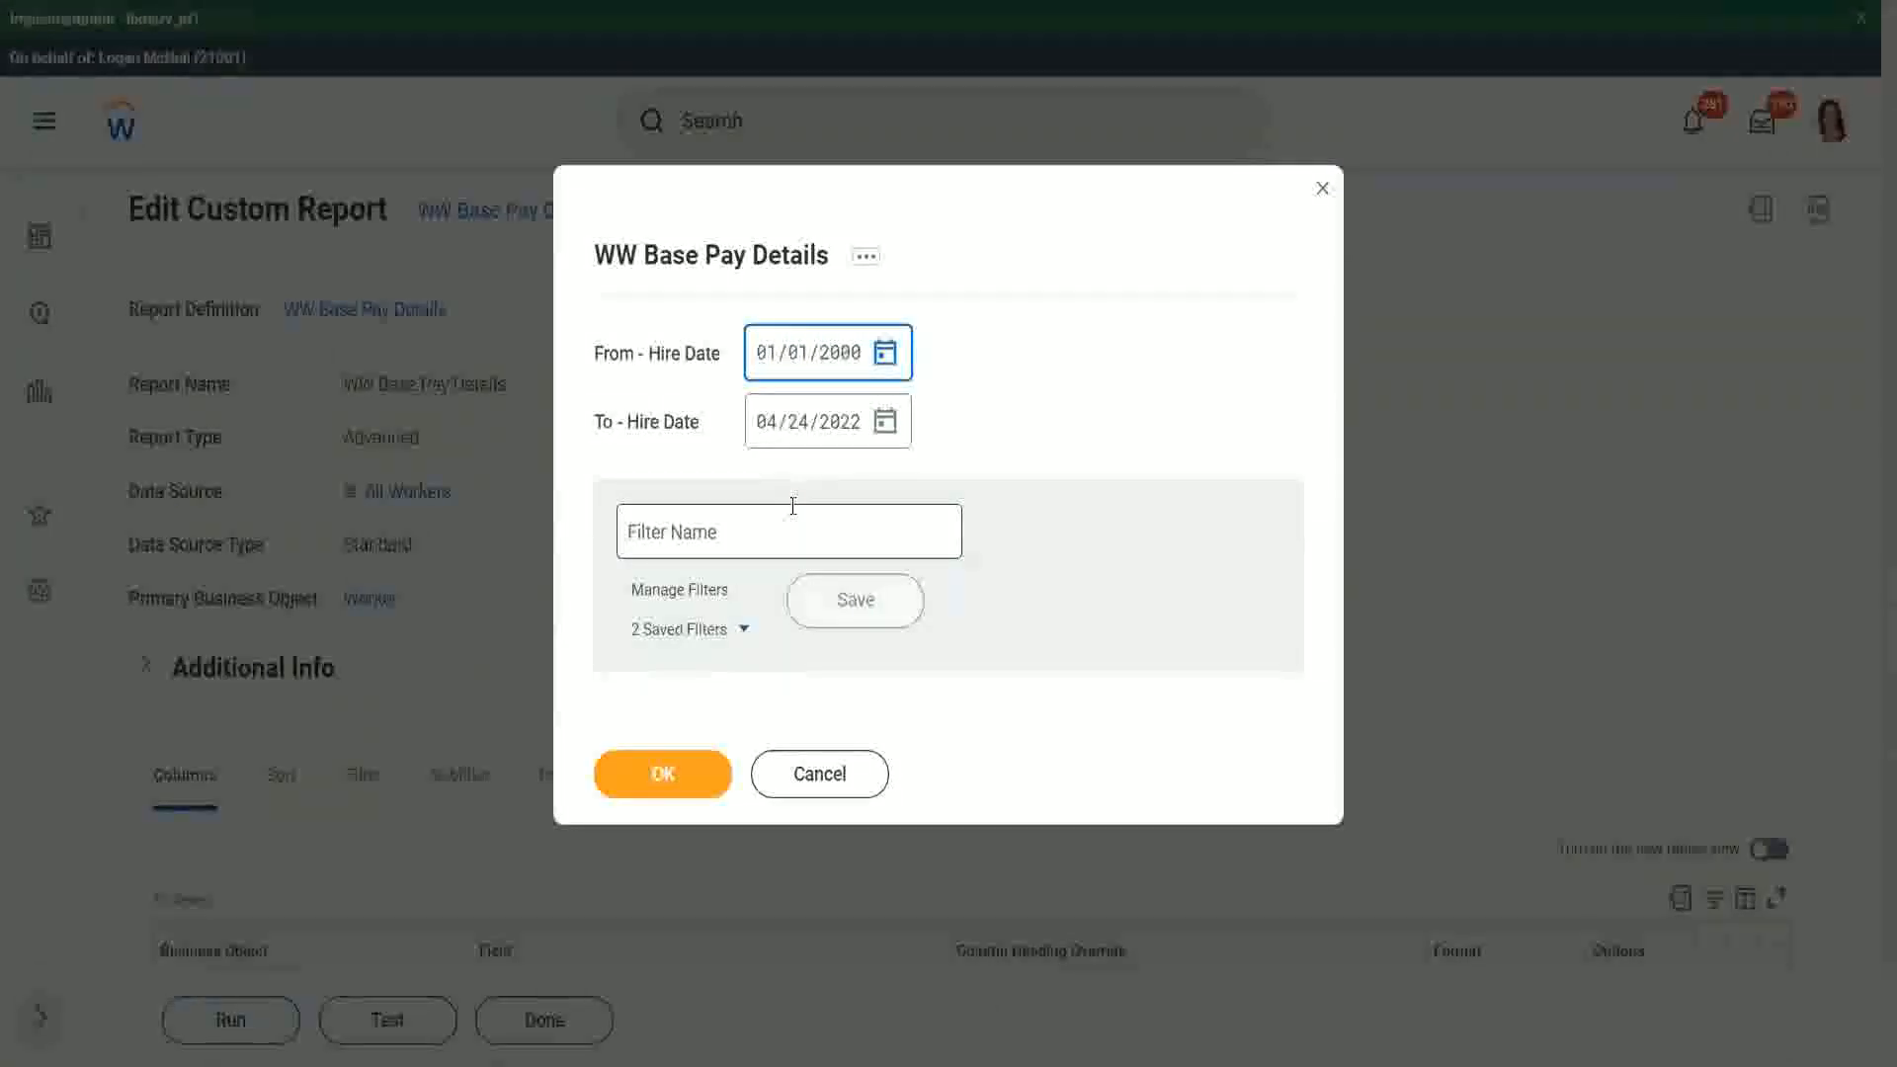
key(Tab)
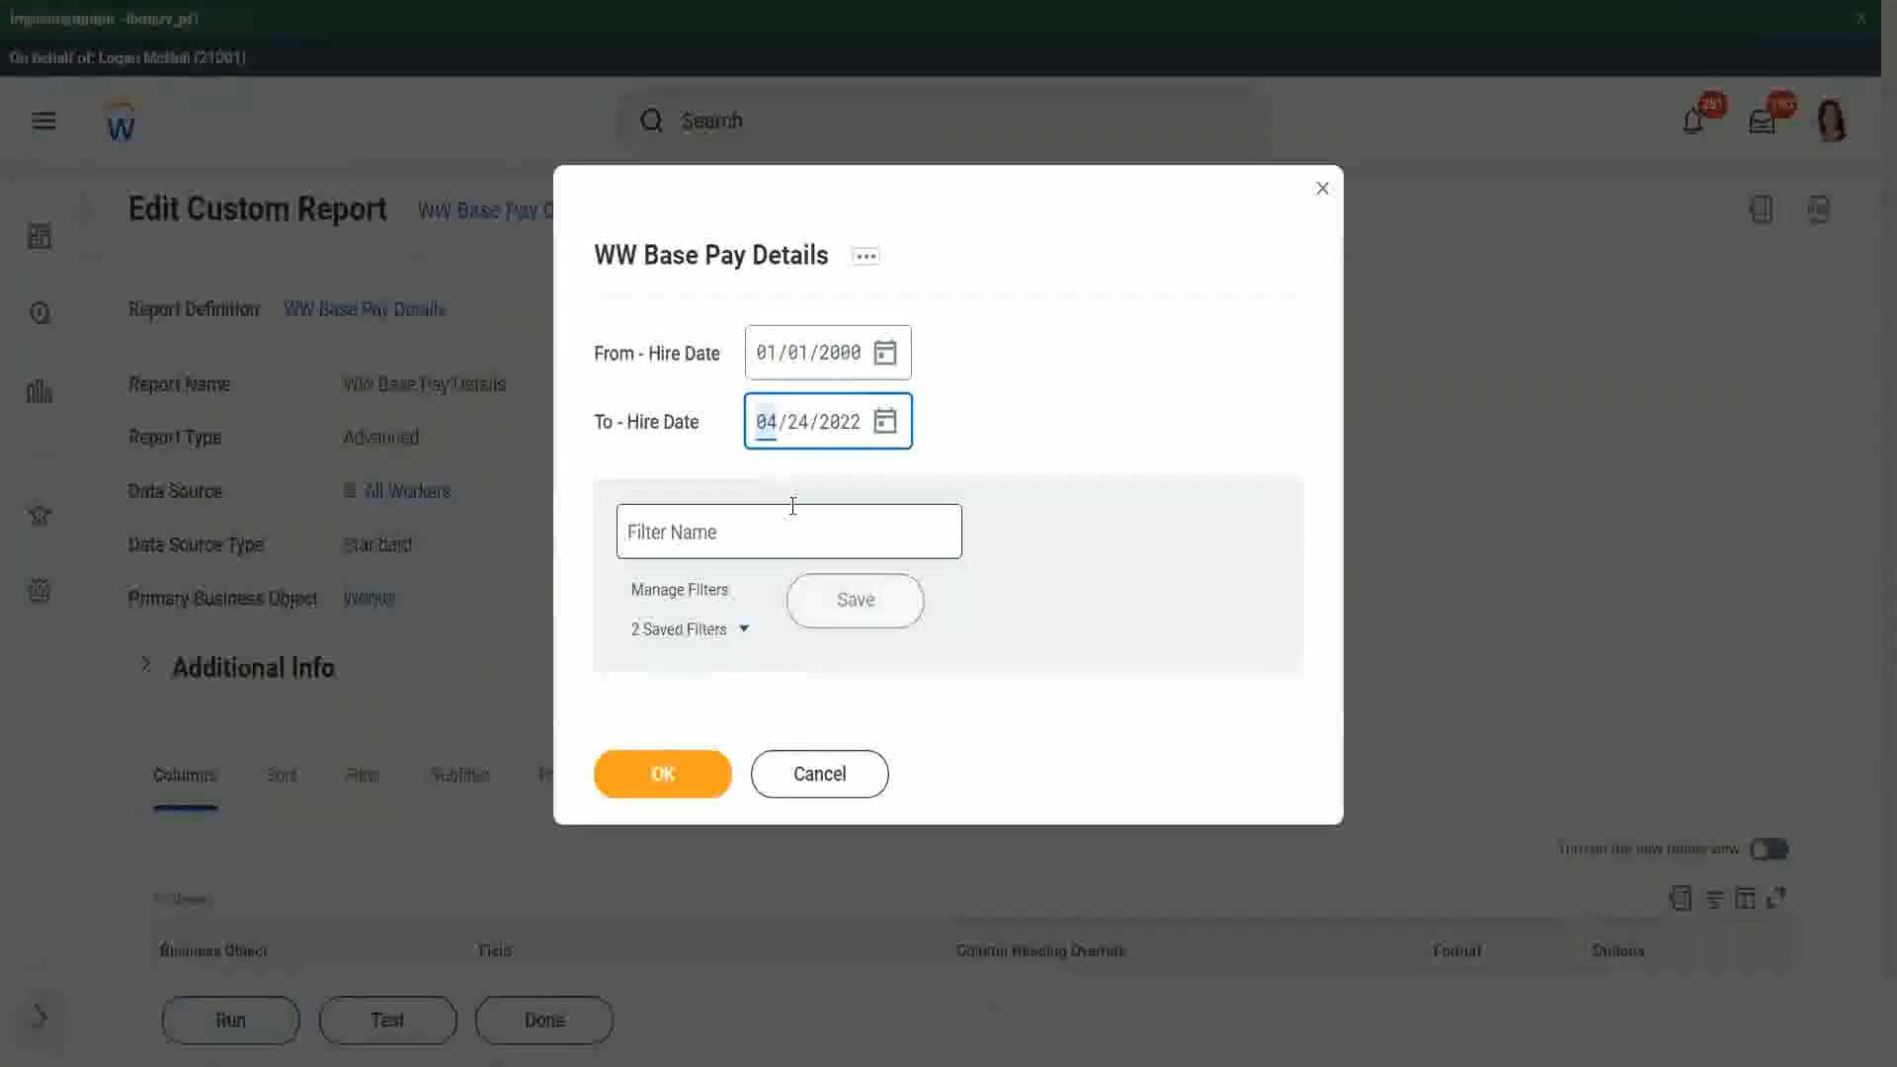
text(1231)
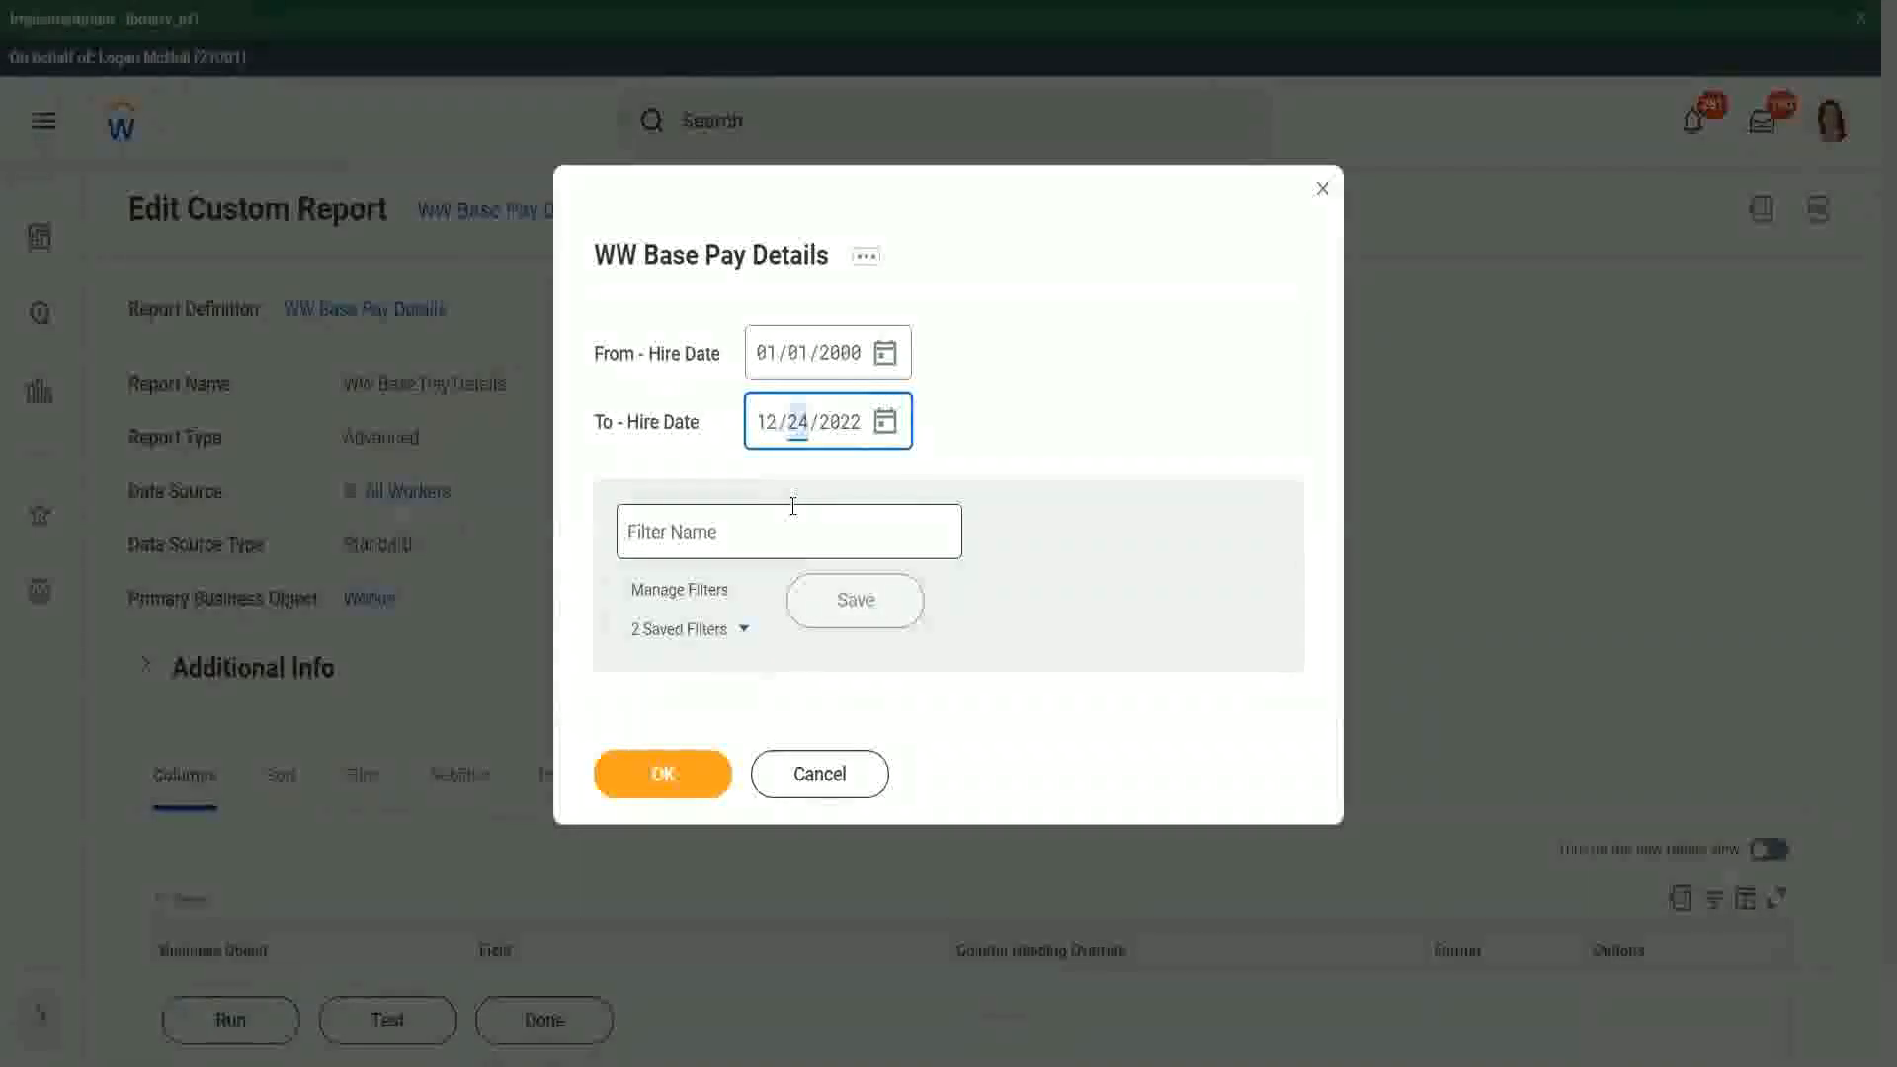
click(662, 771)
click(662, 768)
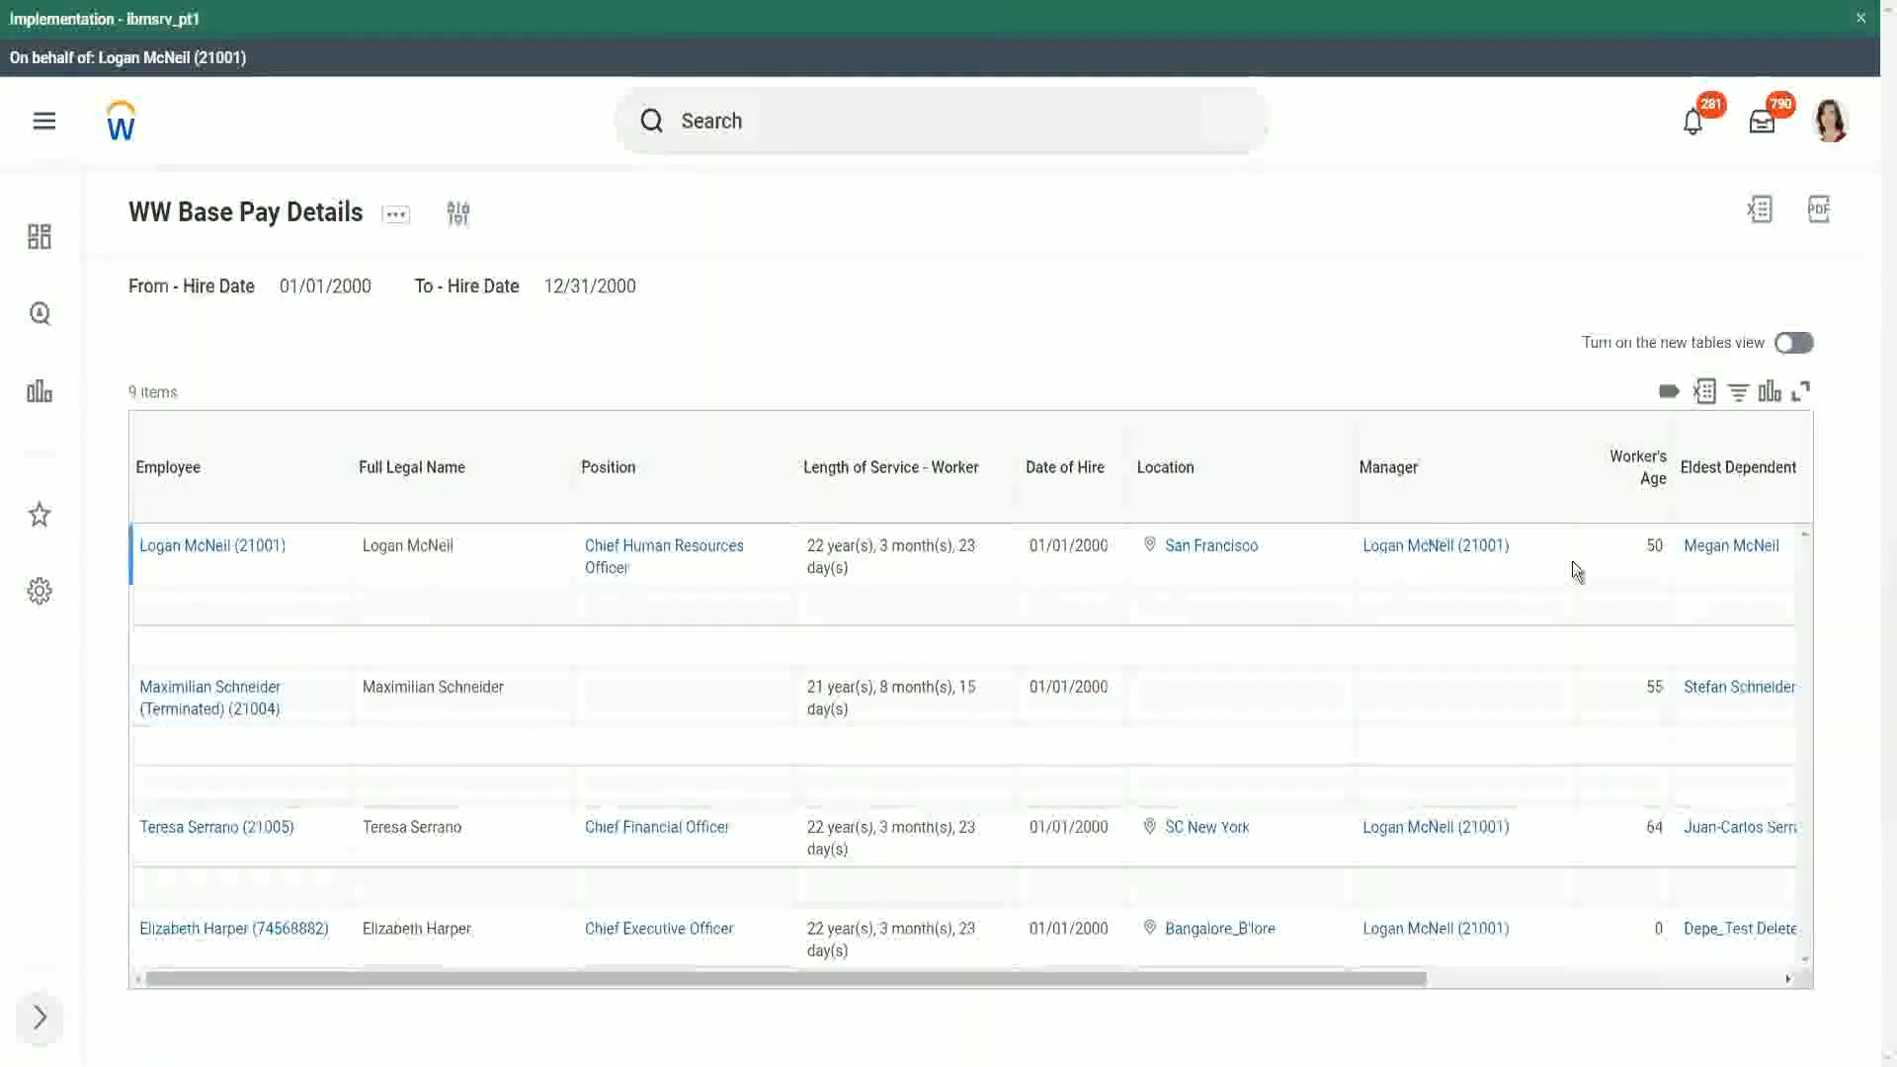
Check that the listed workers have an Eldest Dependent Child value and compare it with their dependents' names and ages
drag(1290, 978, 1646, 986)
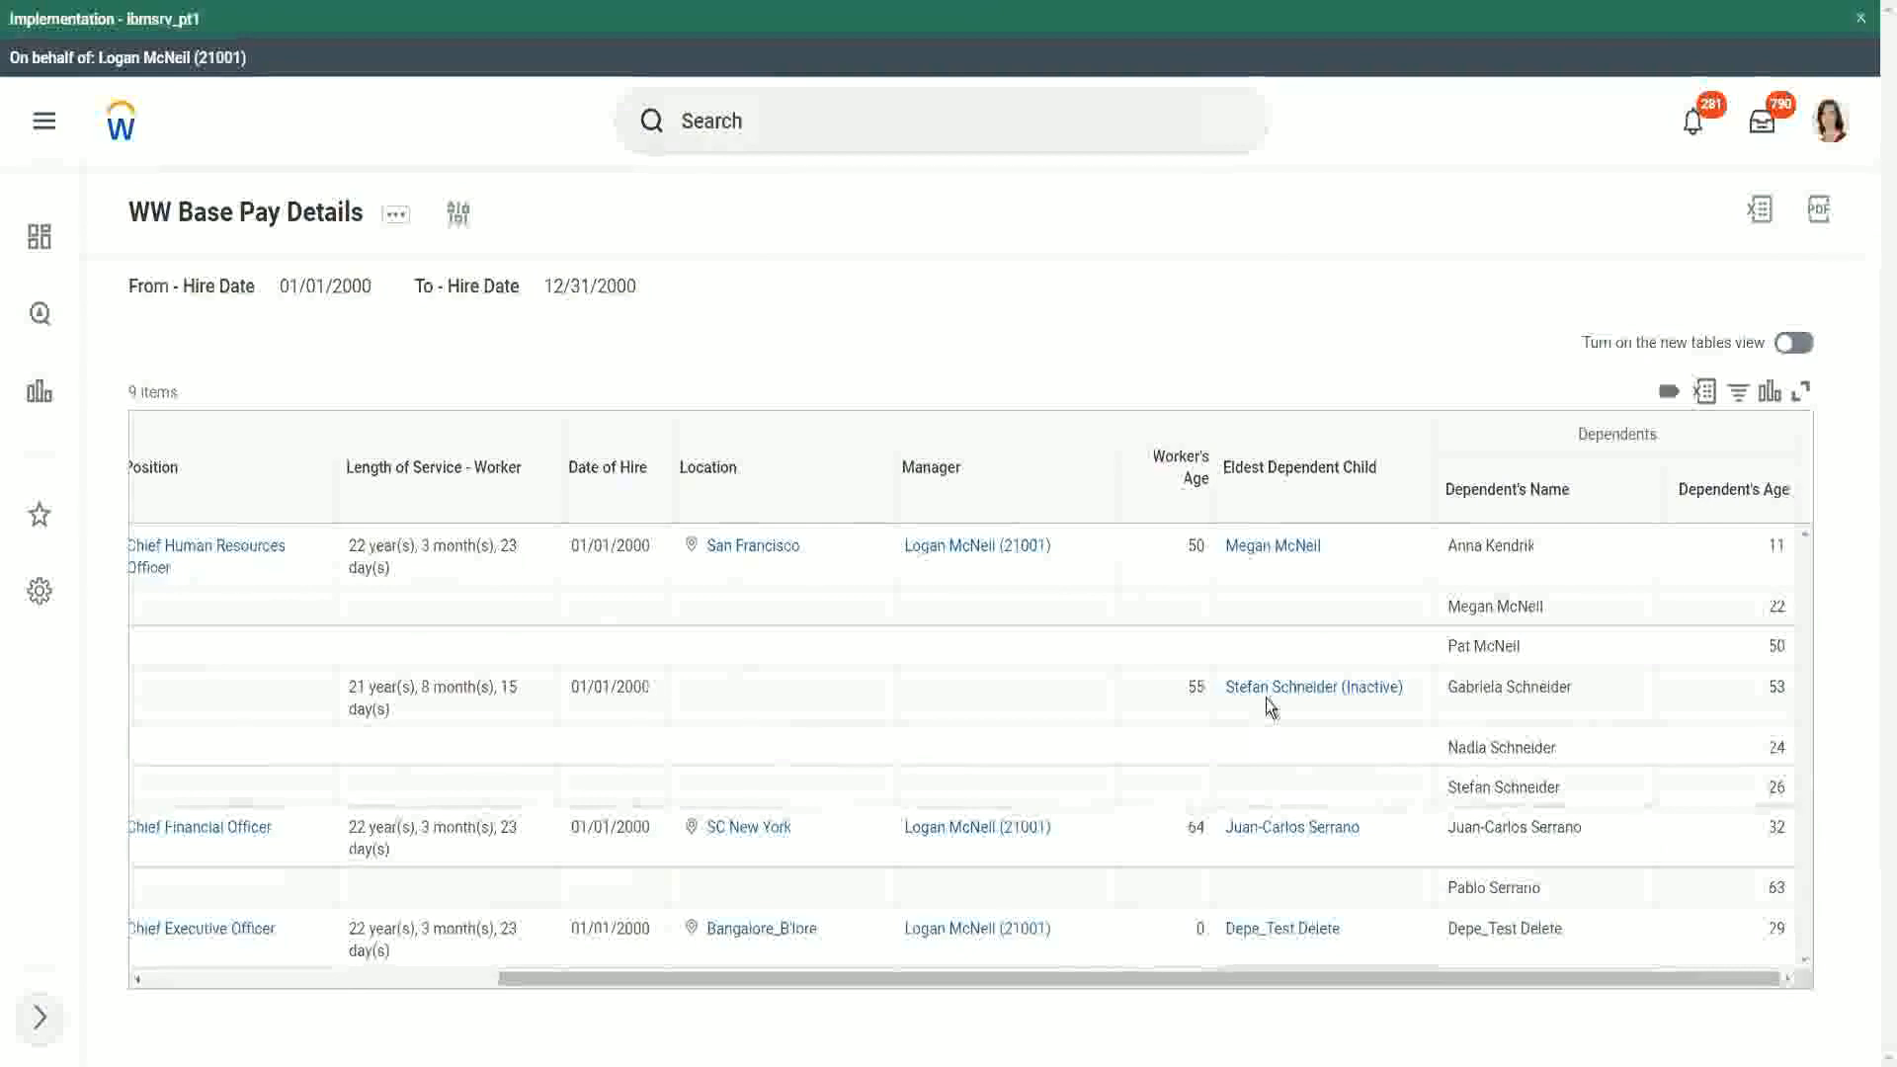
mouse_move(1293, 838)
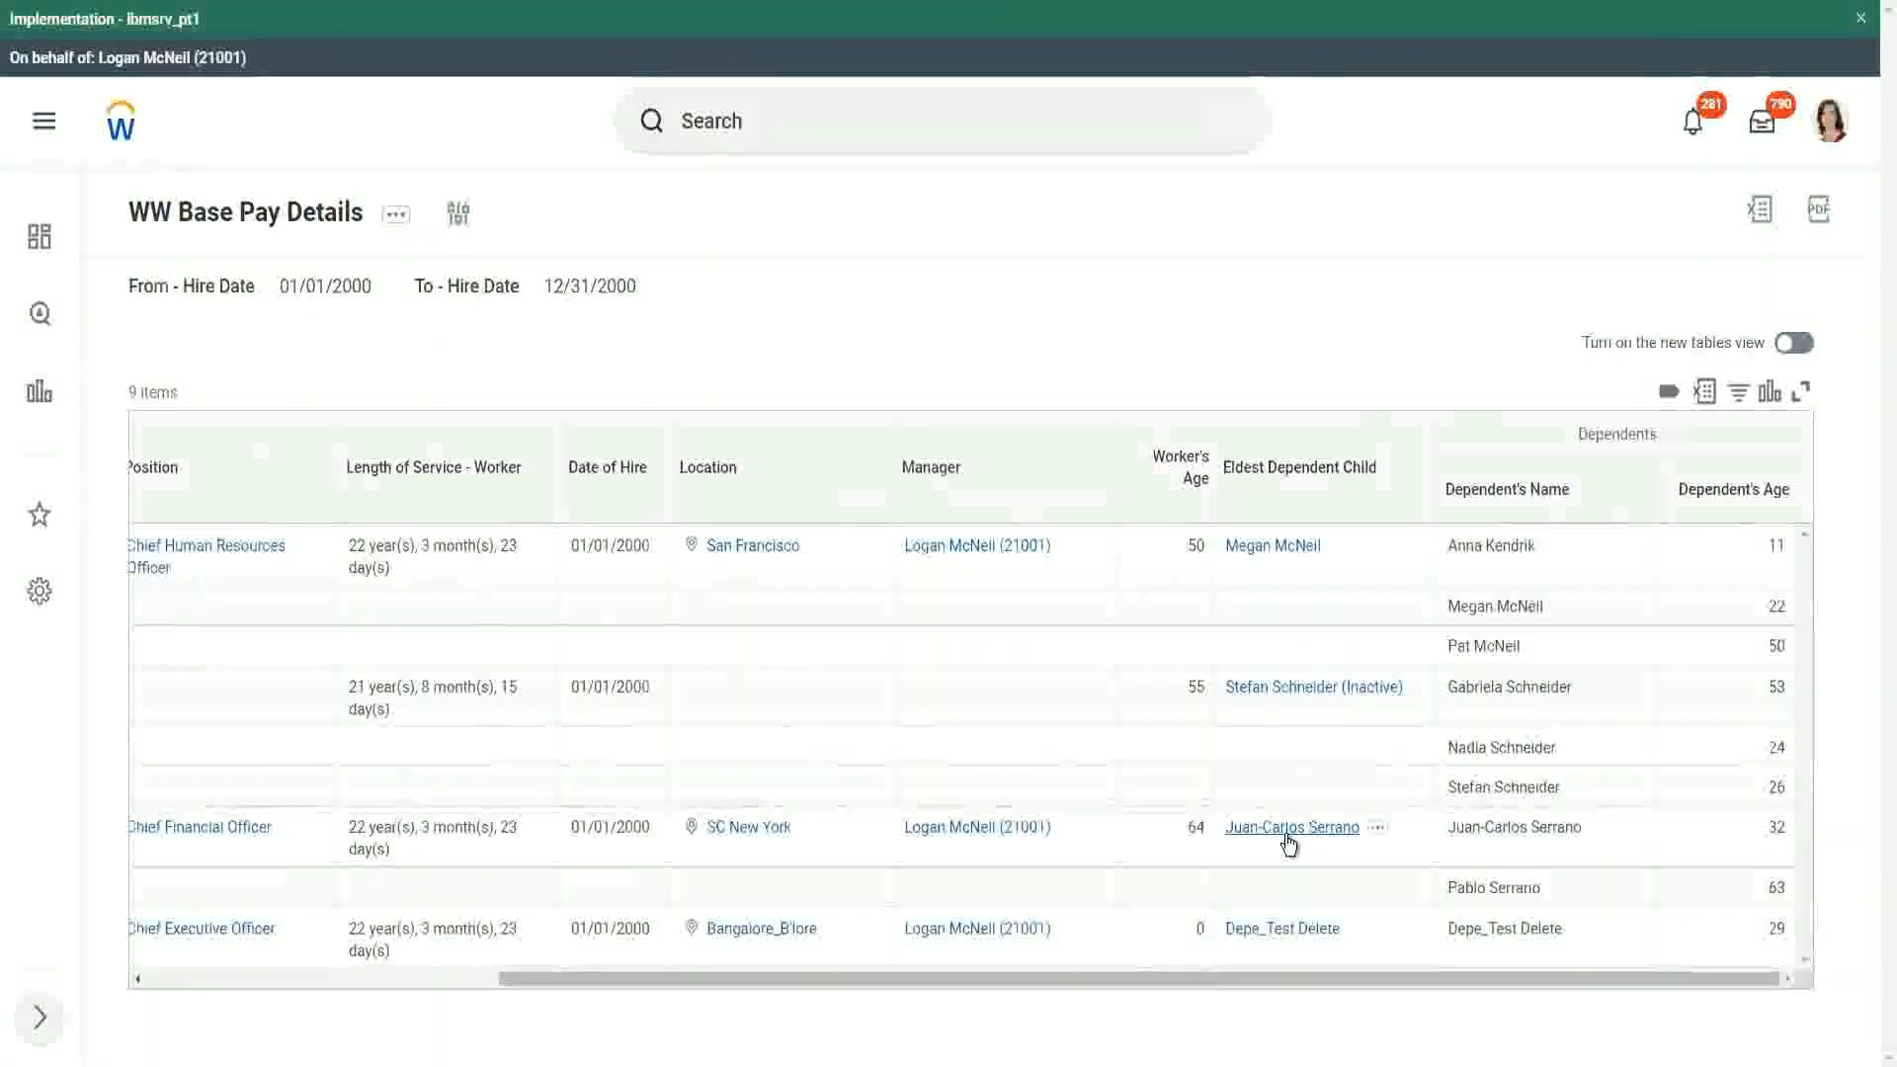
mouse_move(1047, 835)
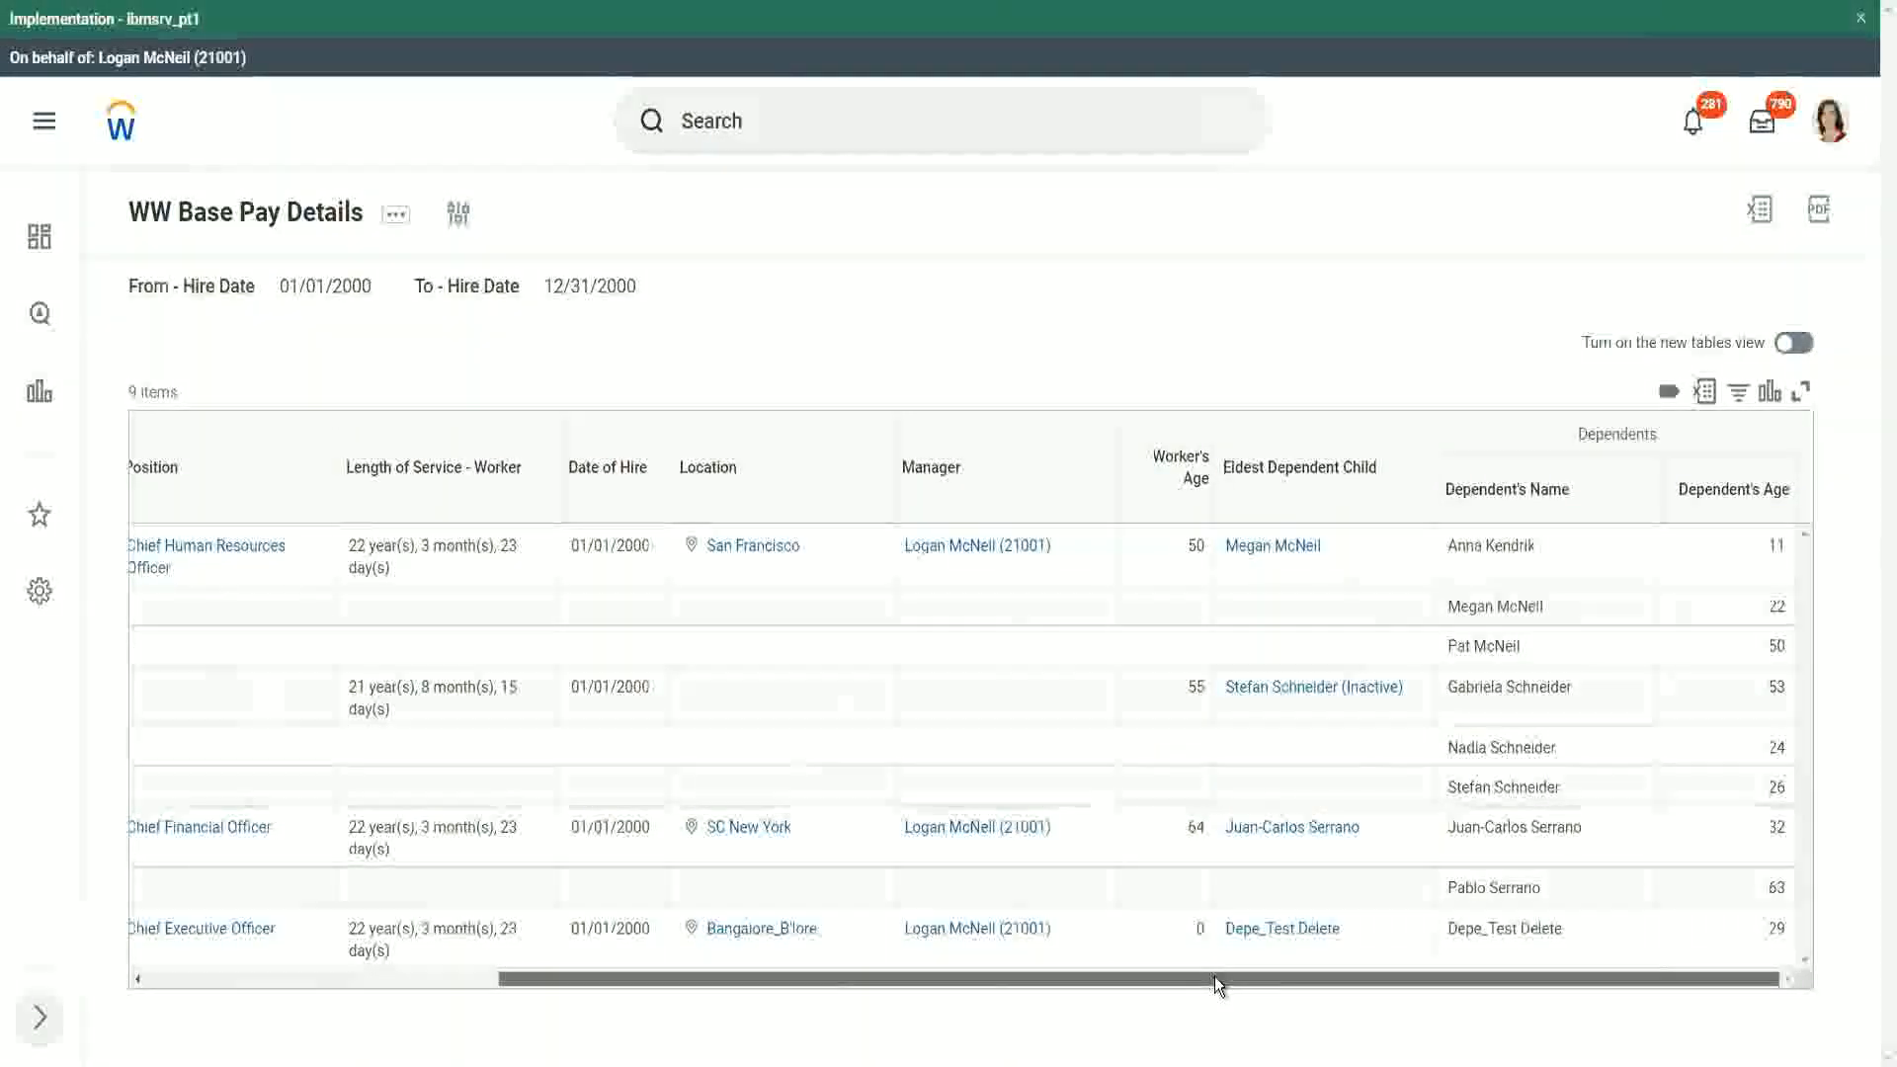
drag(1215, 978, 716, 978)
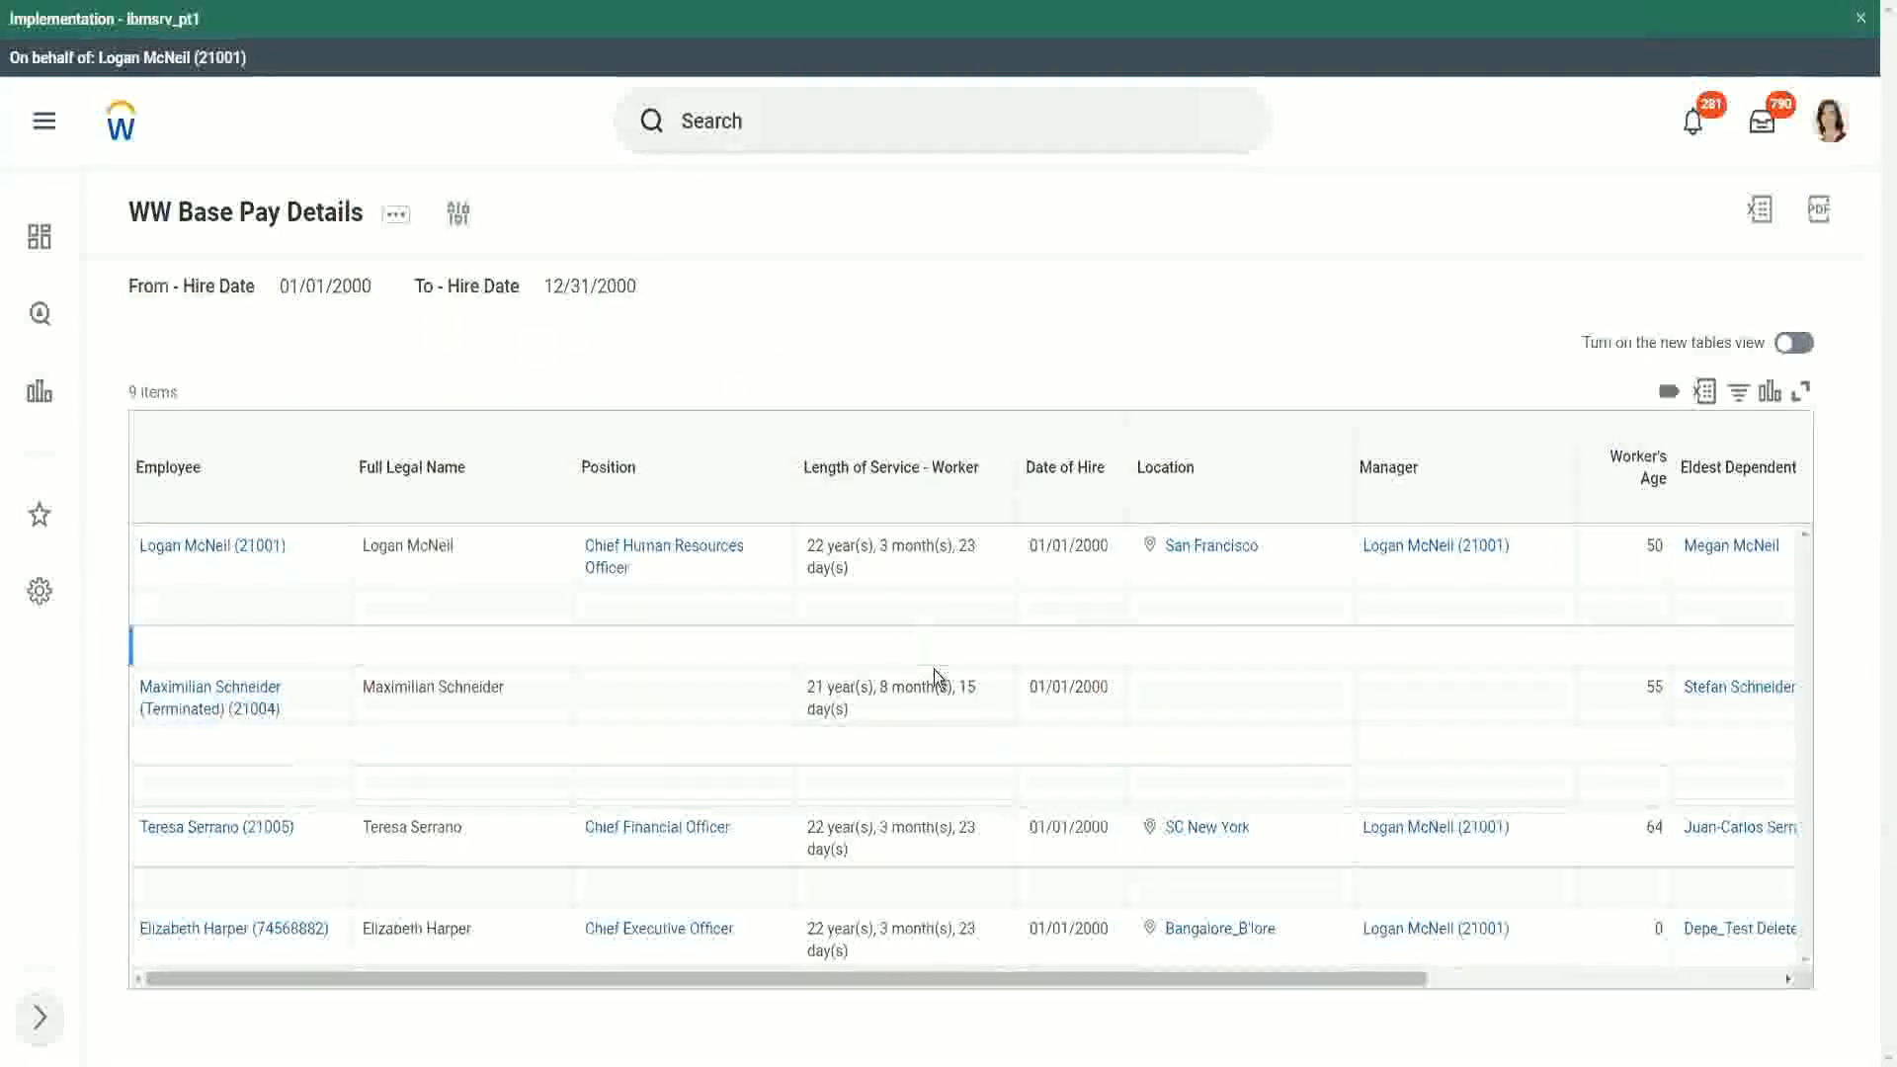
drag(867, 991, 1196, 983)
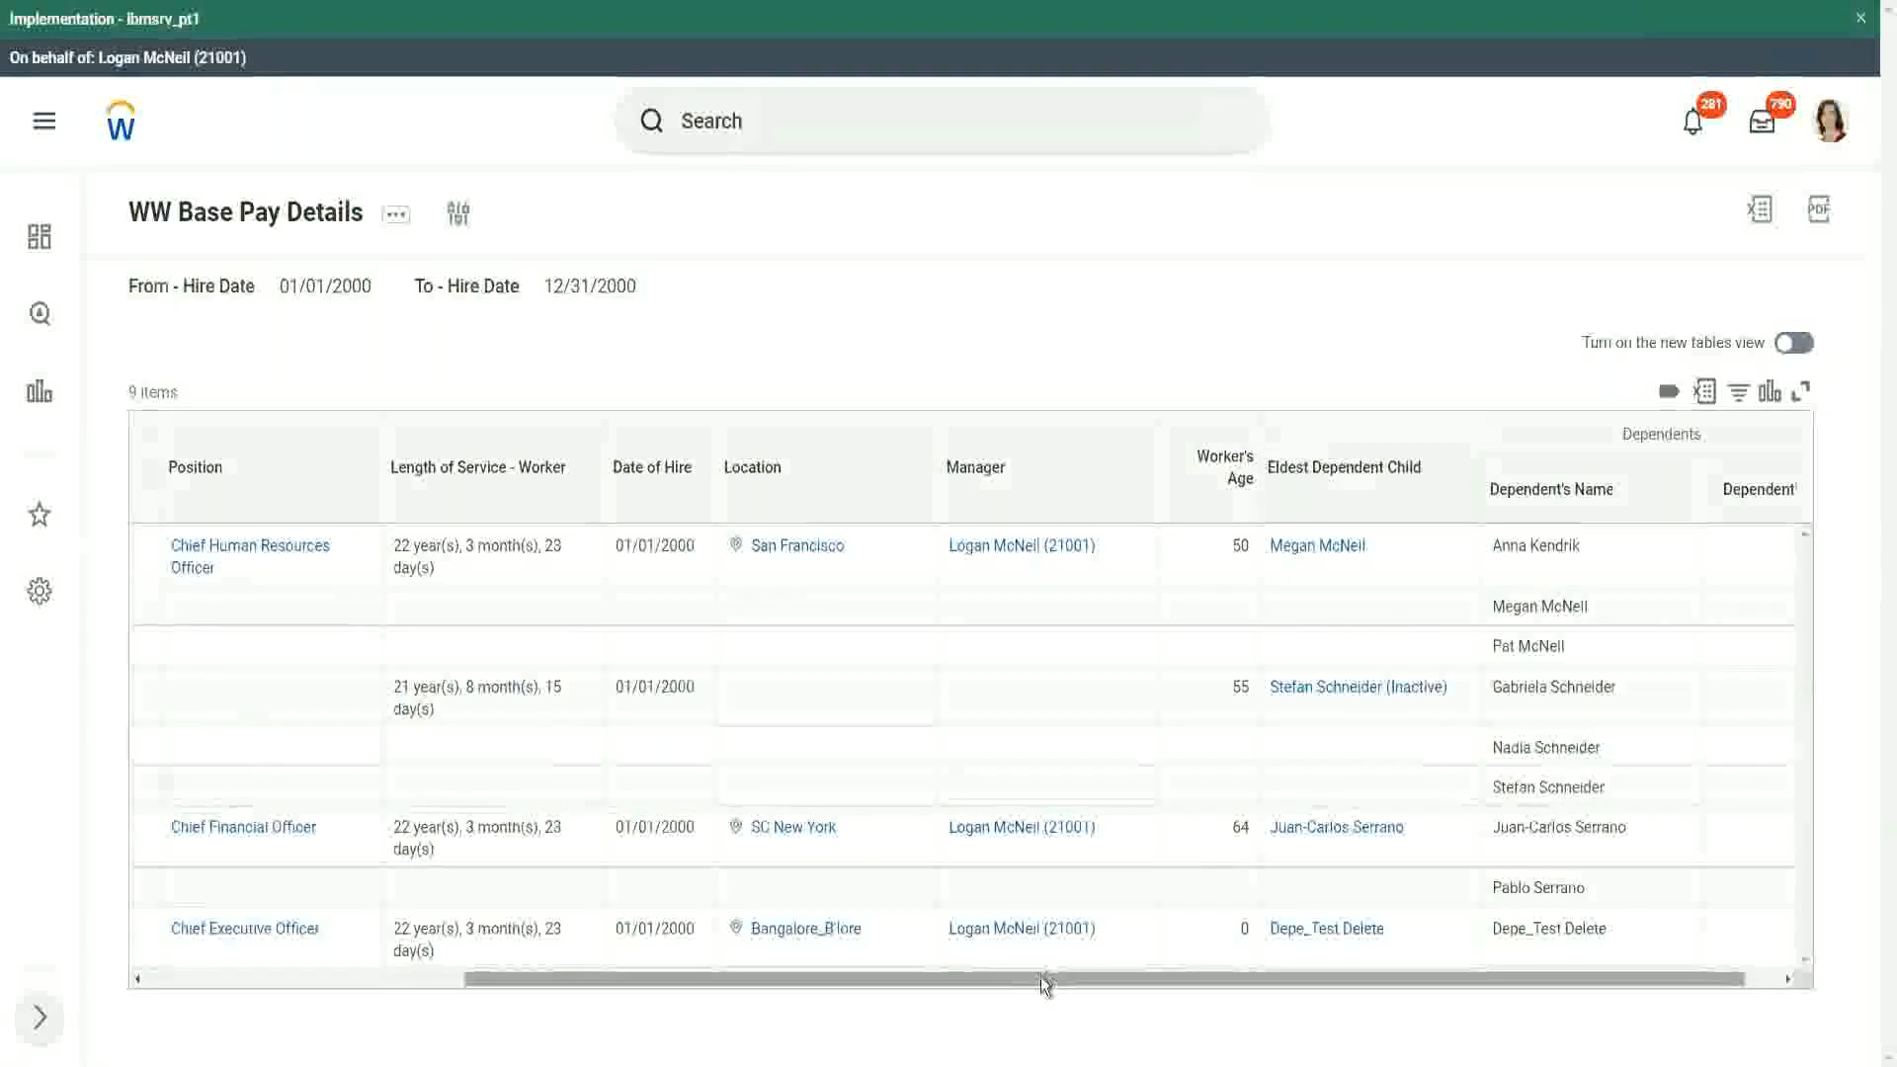
drag(1046, 990, 501, 994)
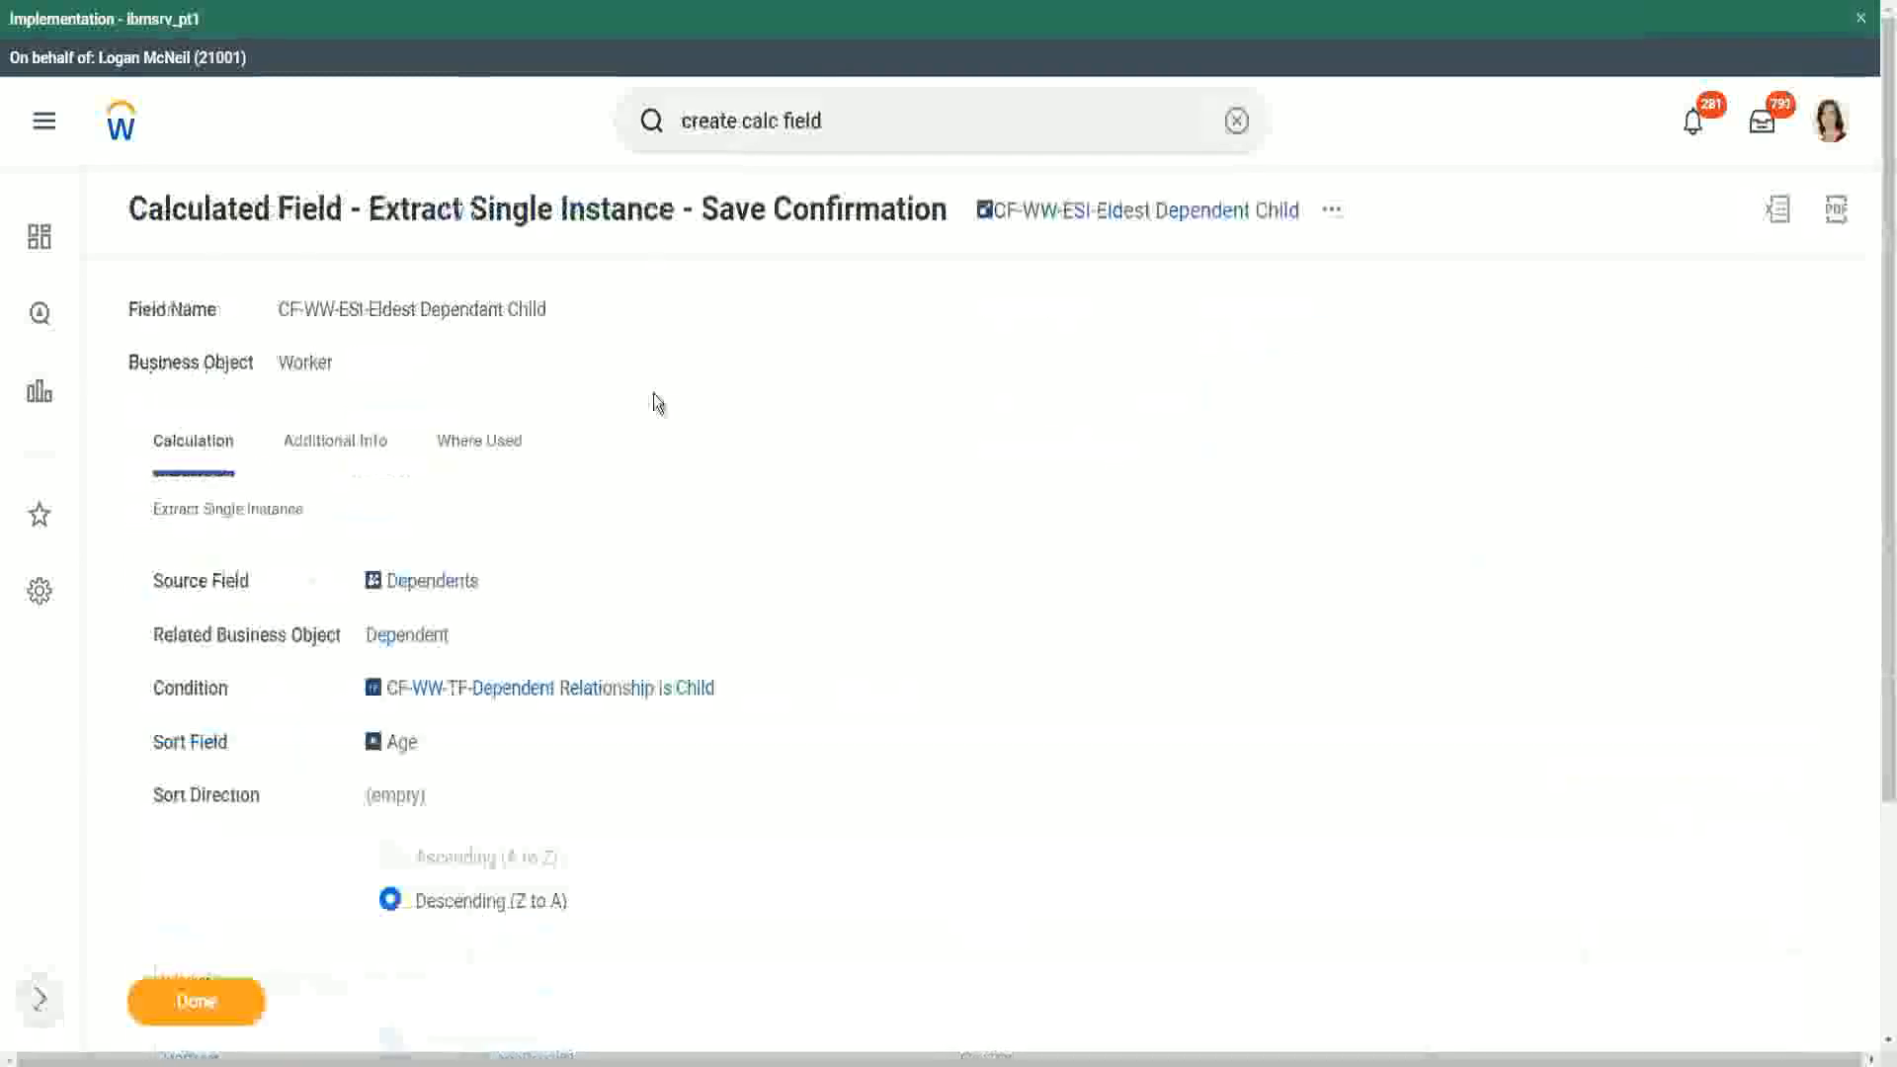
Copy the field name CF-WW-ESI-Eldest Dependent Child from its save confirmation and start the Create Calculated Field task
right_click(1109, 218)
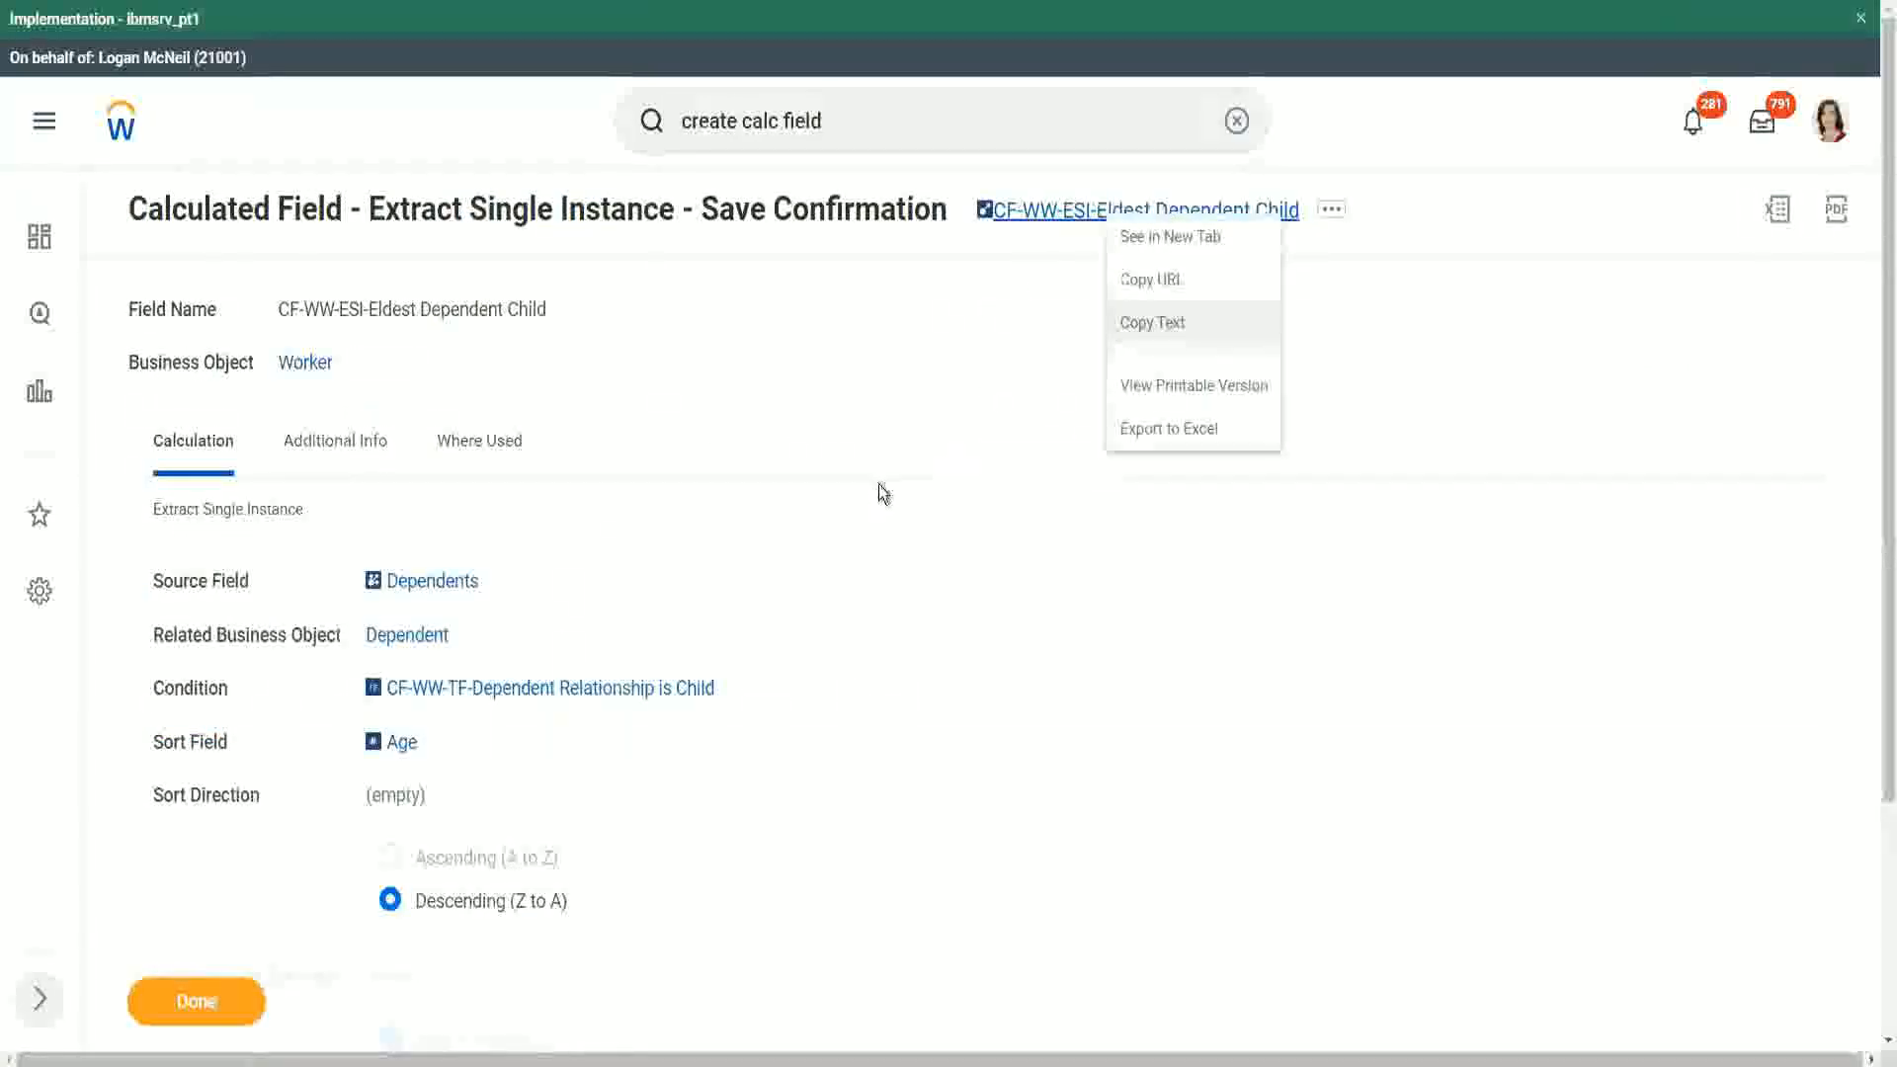
click(1192, 327)
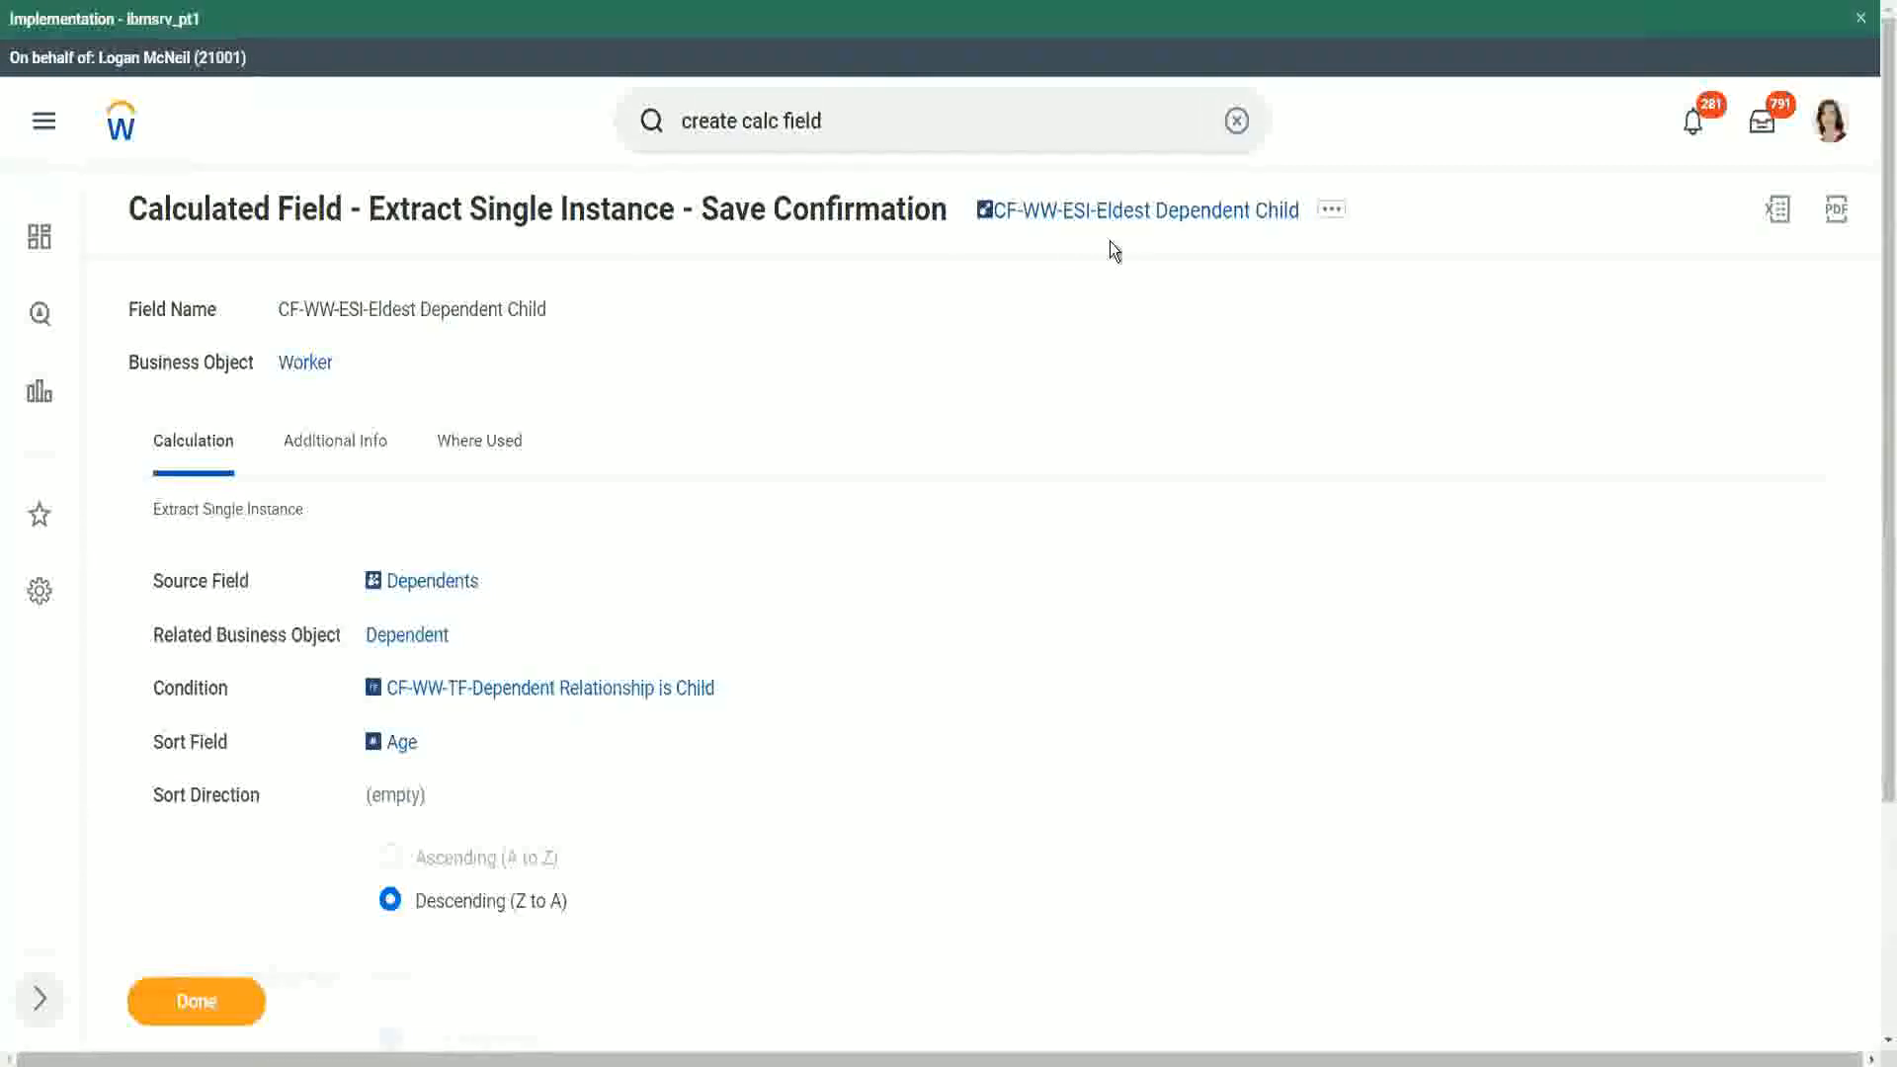
click(855, 125)
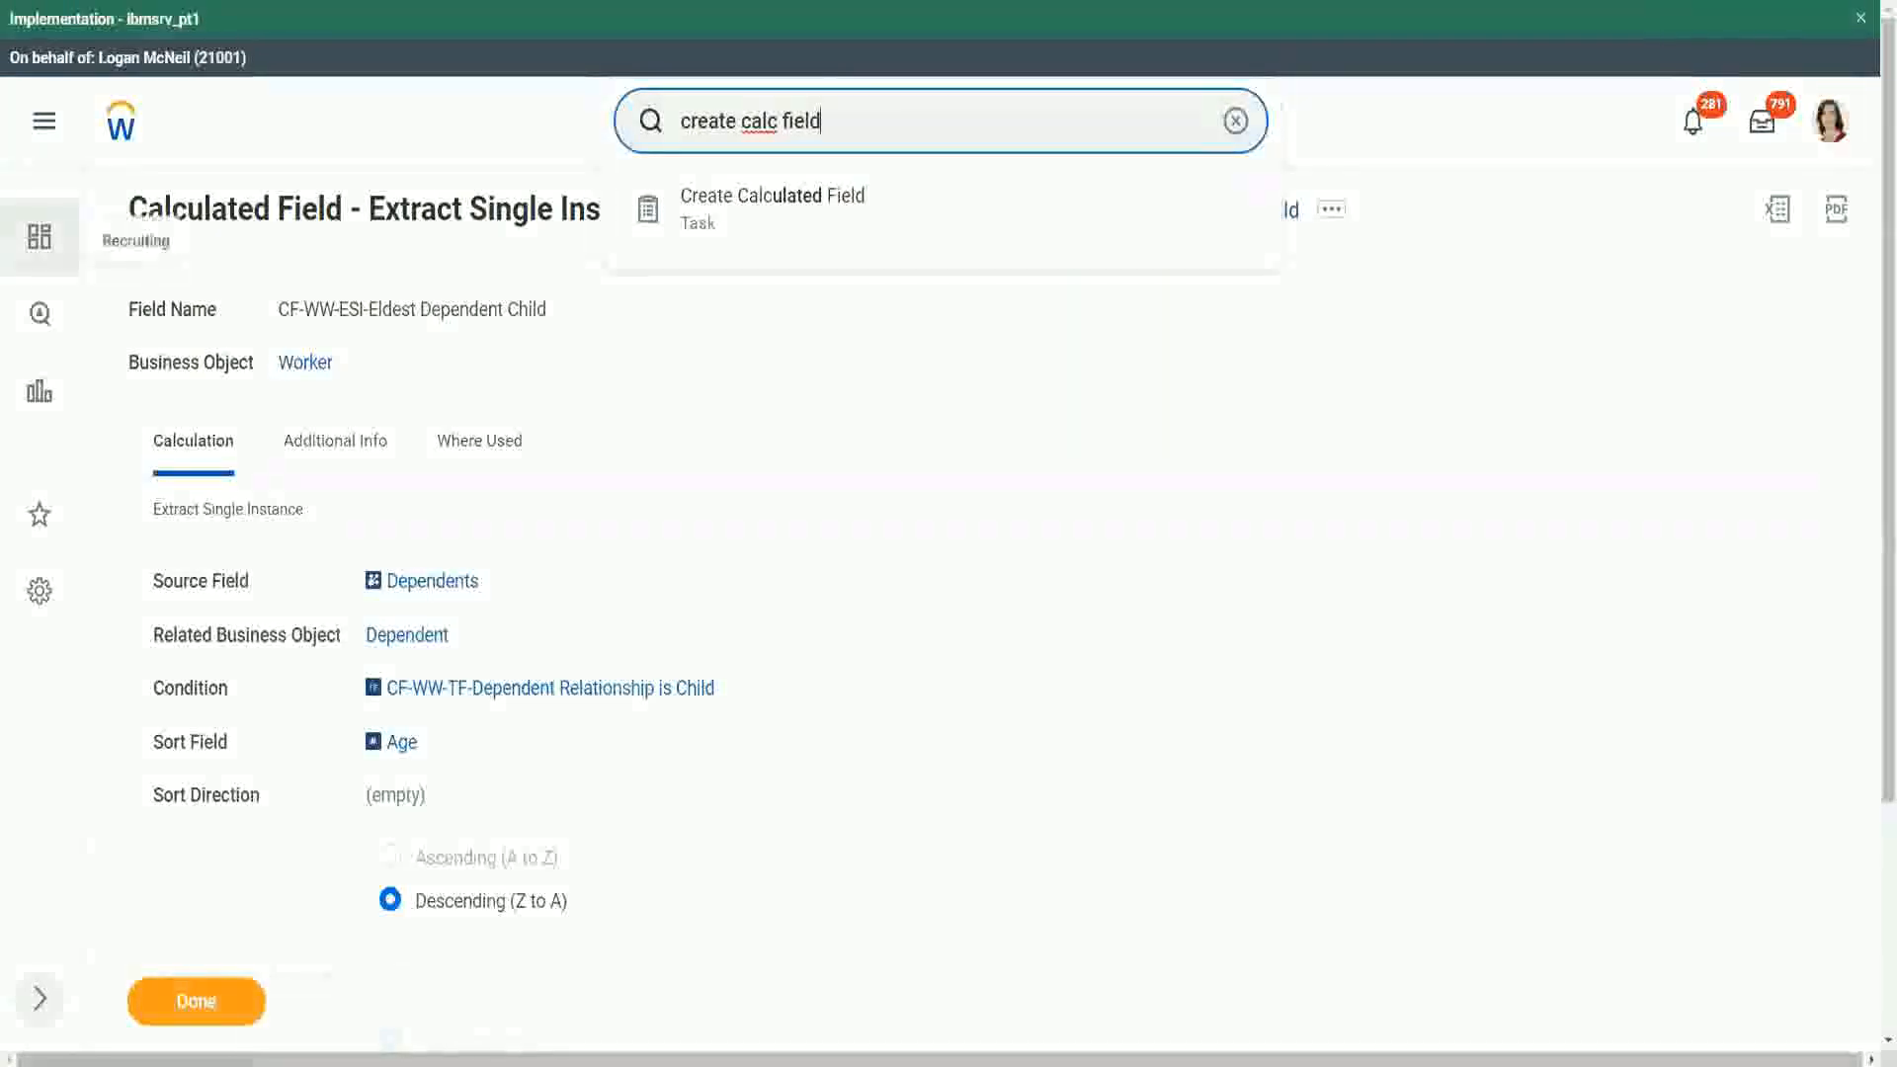
click(784, 202)
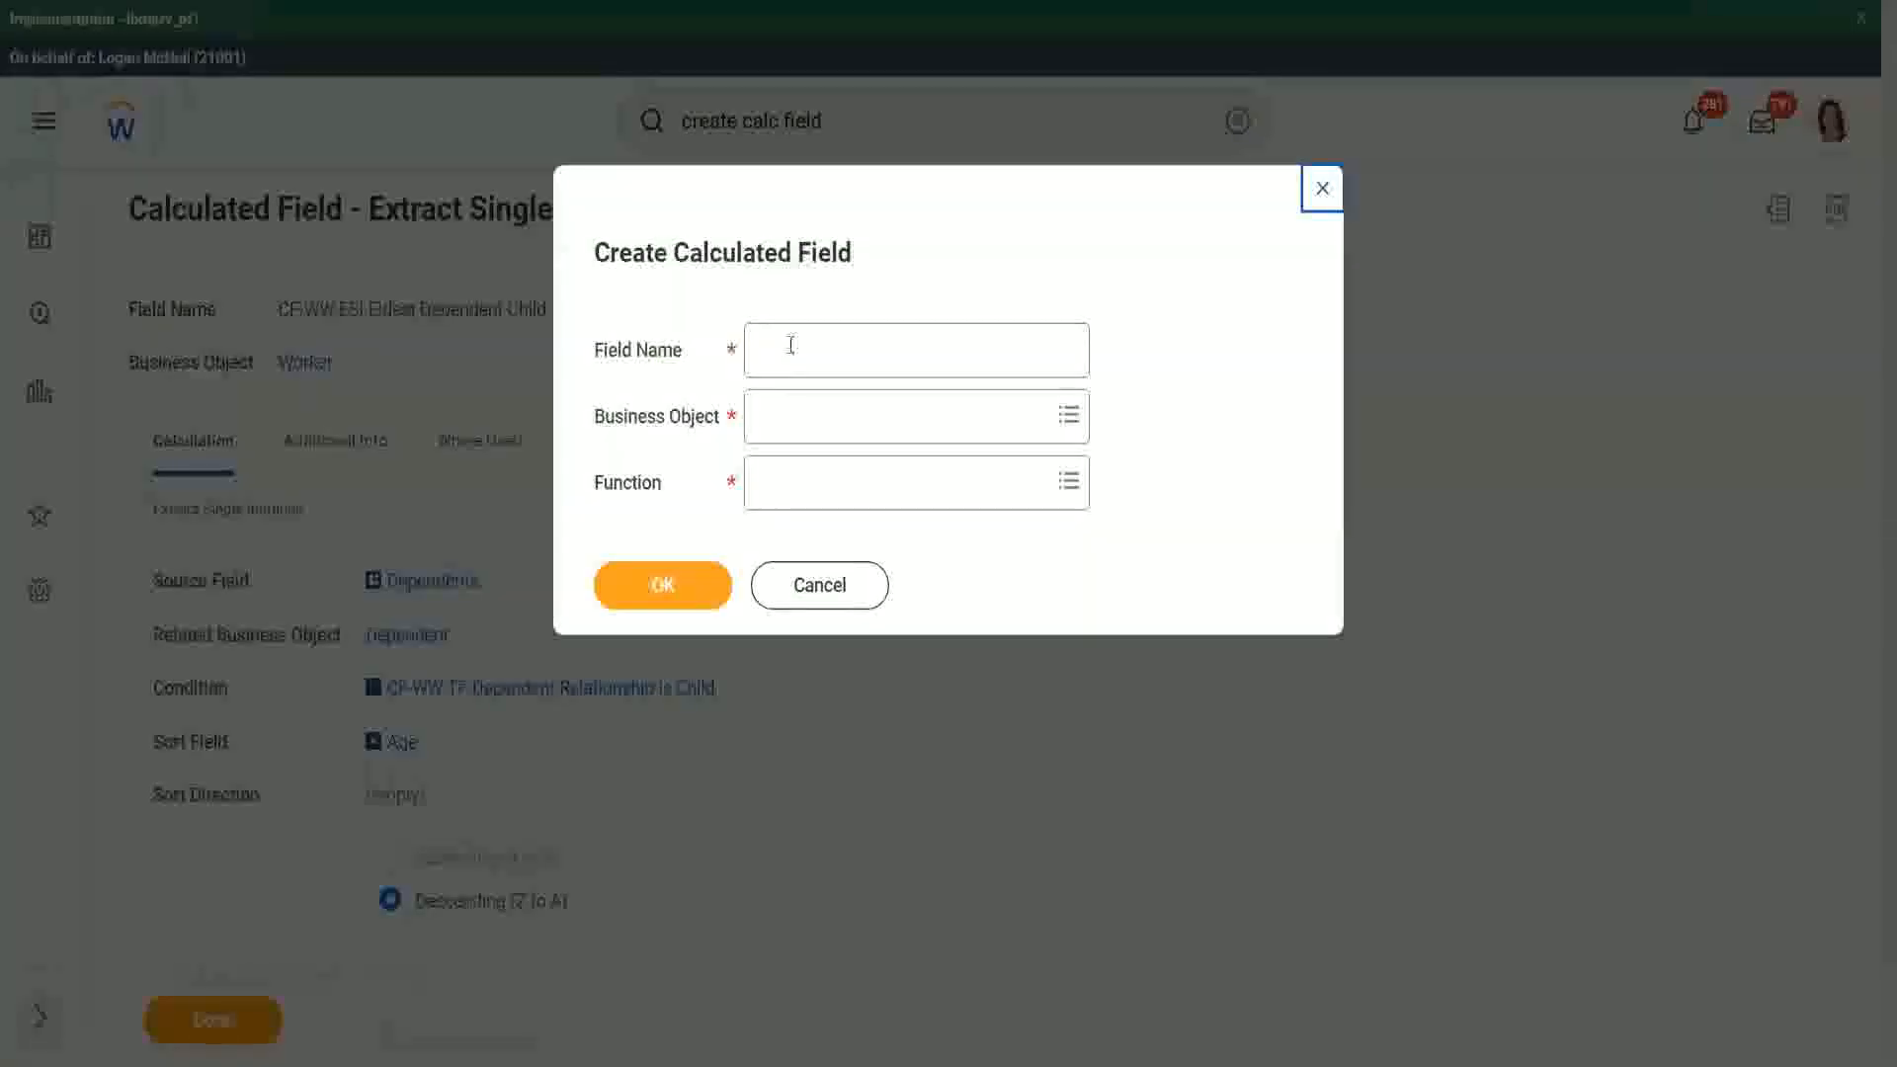
Name the new calculated field CF-WW-LRV-Age of the eldest Dependent Child, adapting the copied field name
click(791, 345)
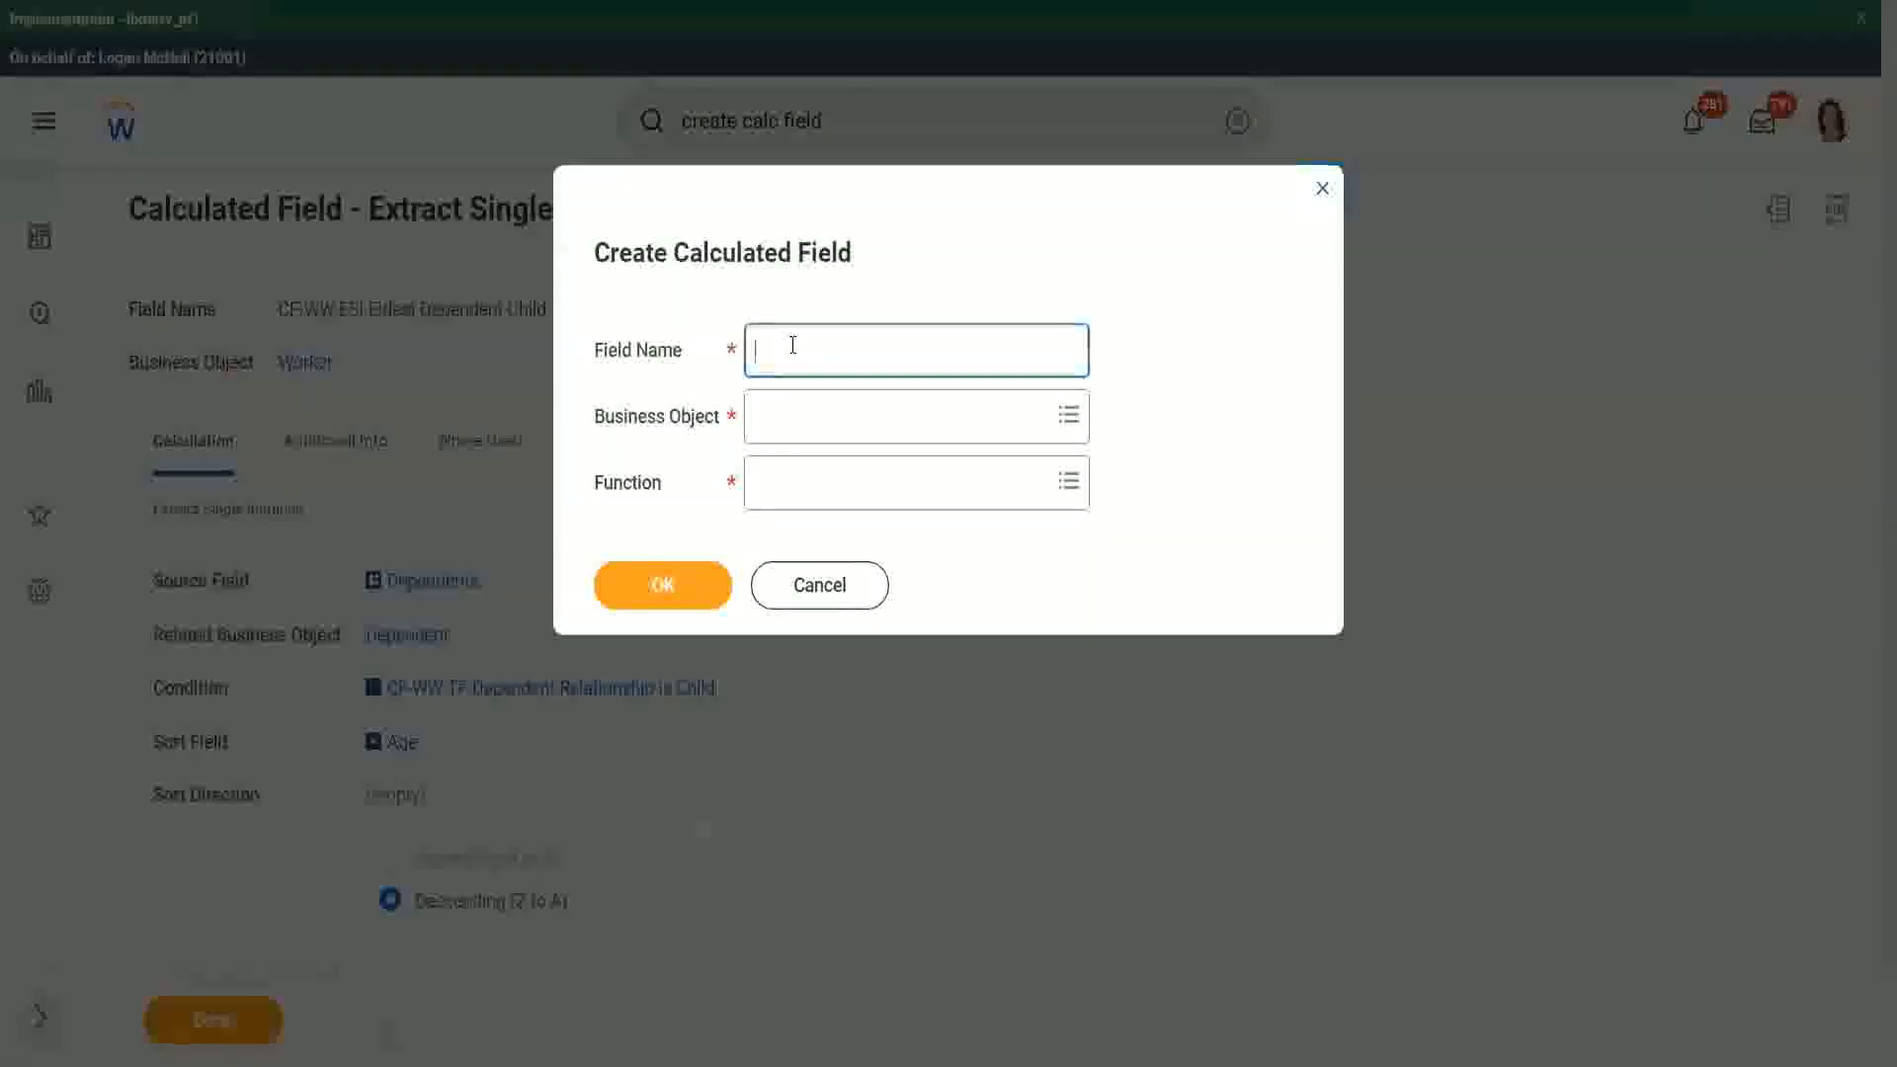
key(ctrl+v)
double_click(828, 351)
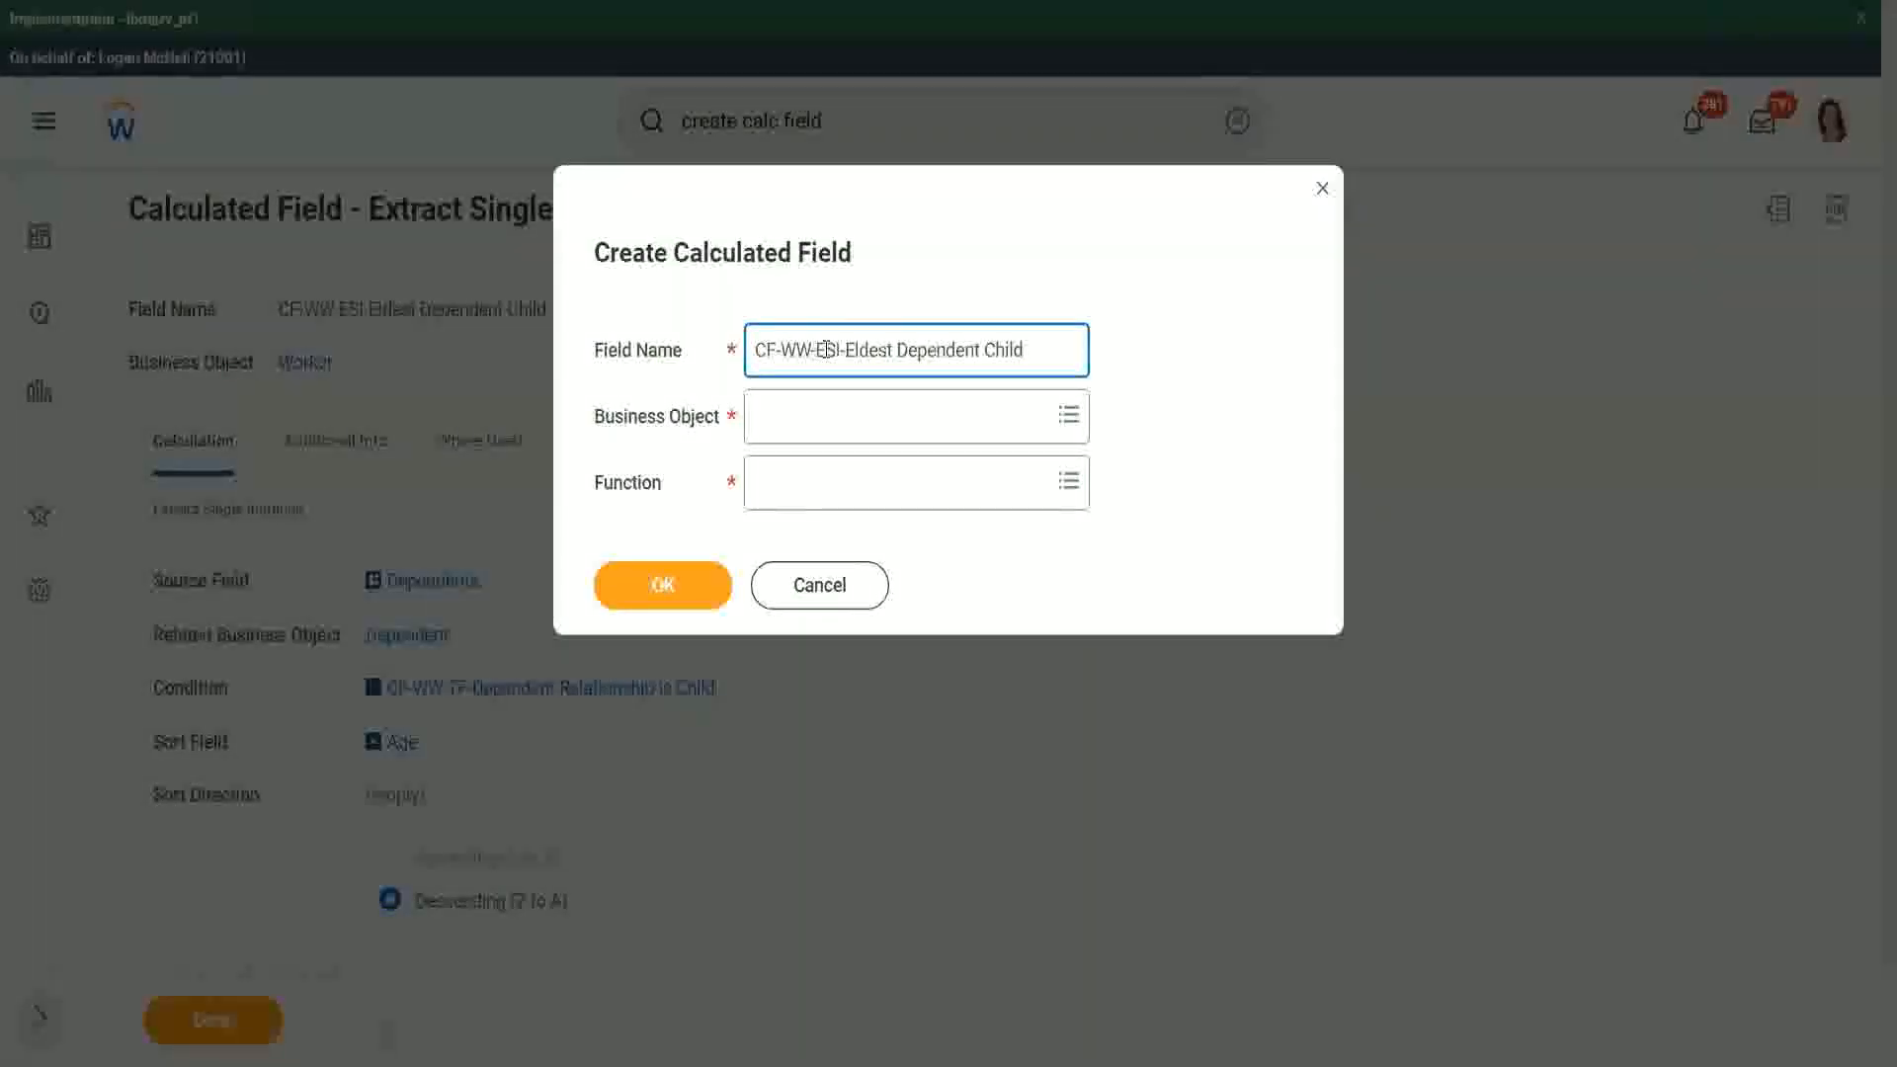
text(LRV-)
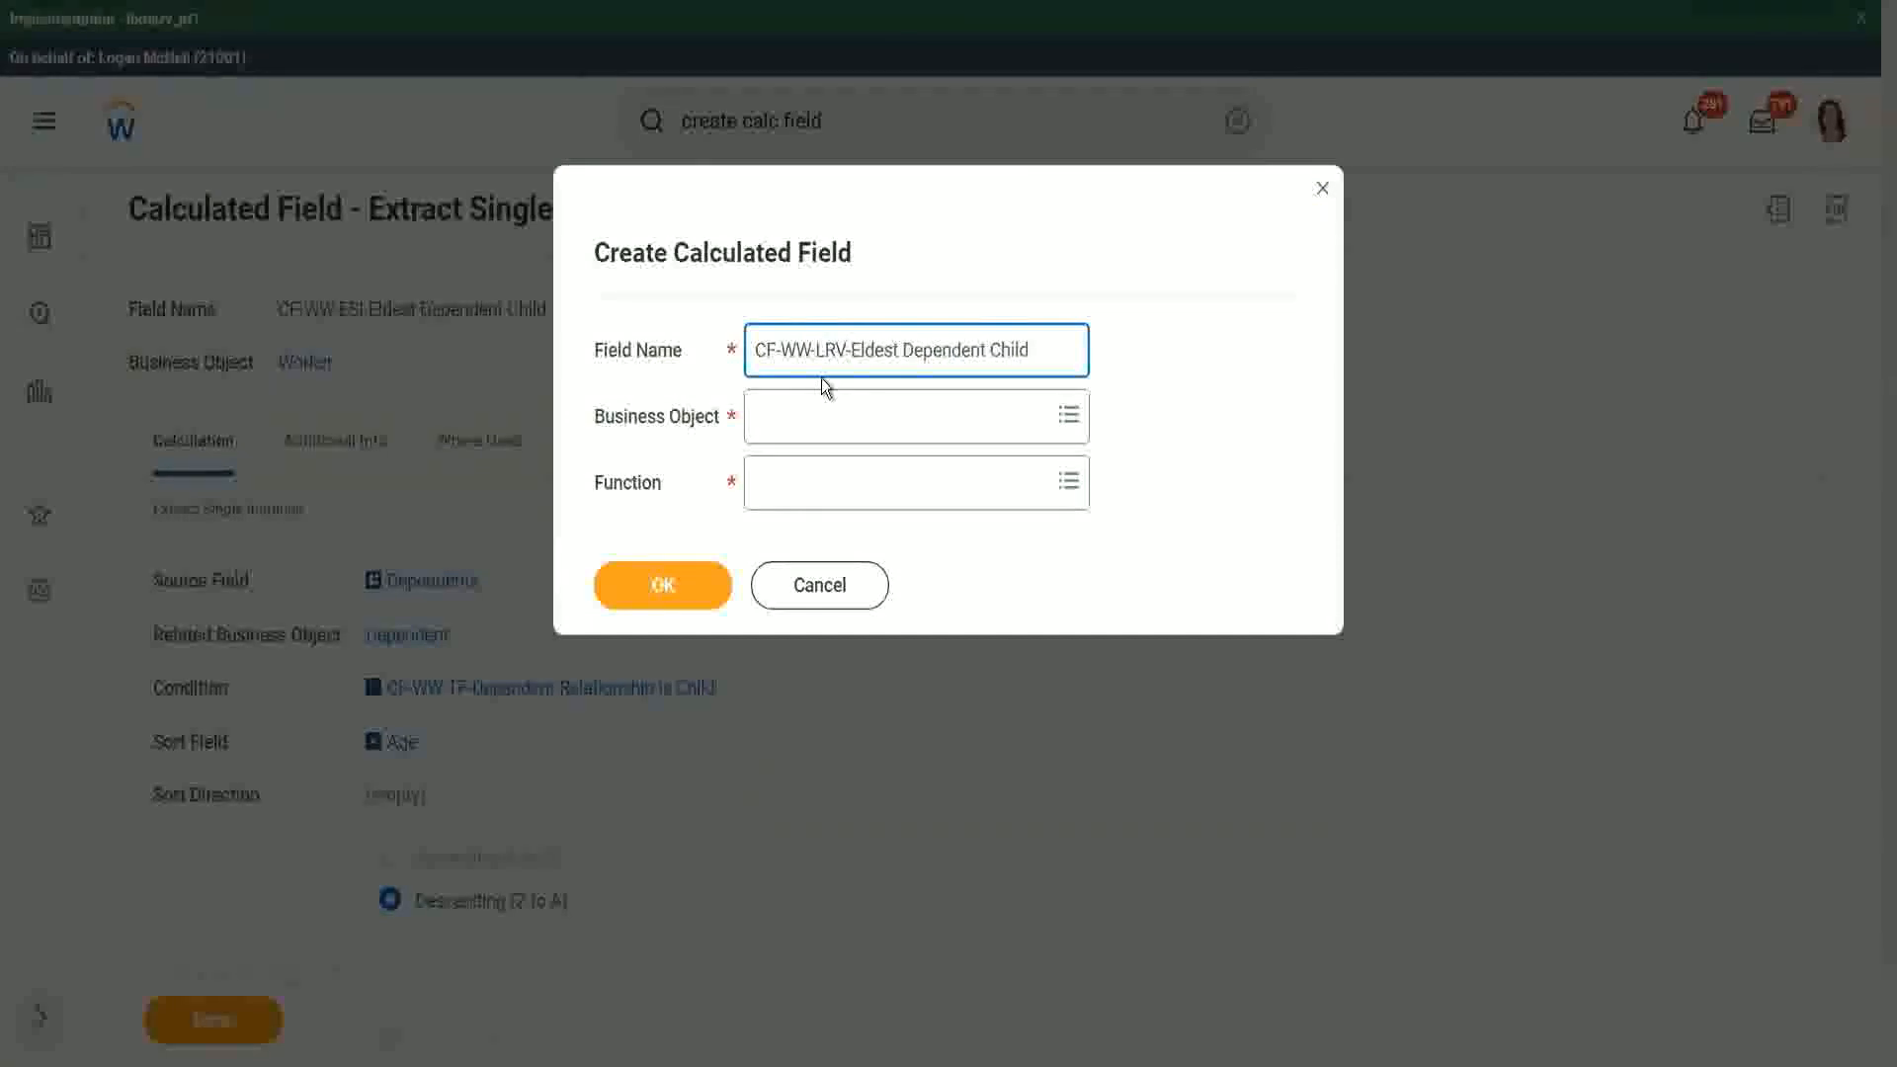
text(Age of )
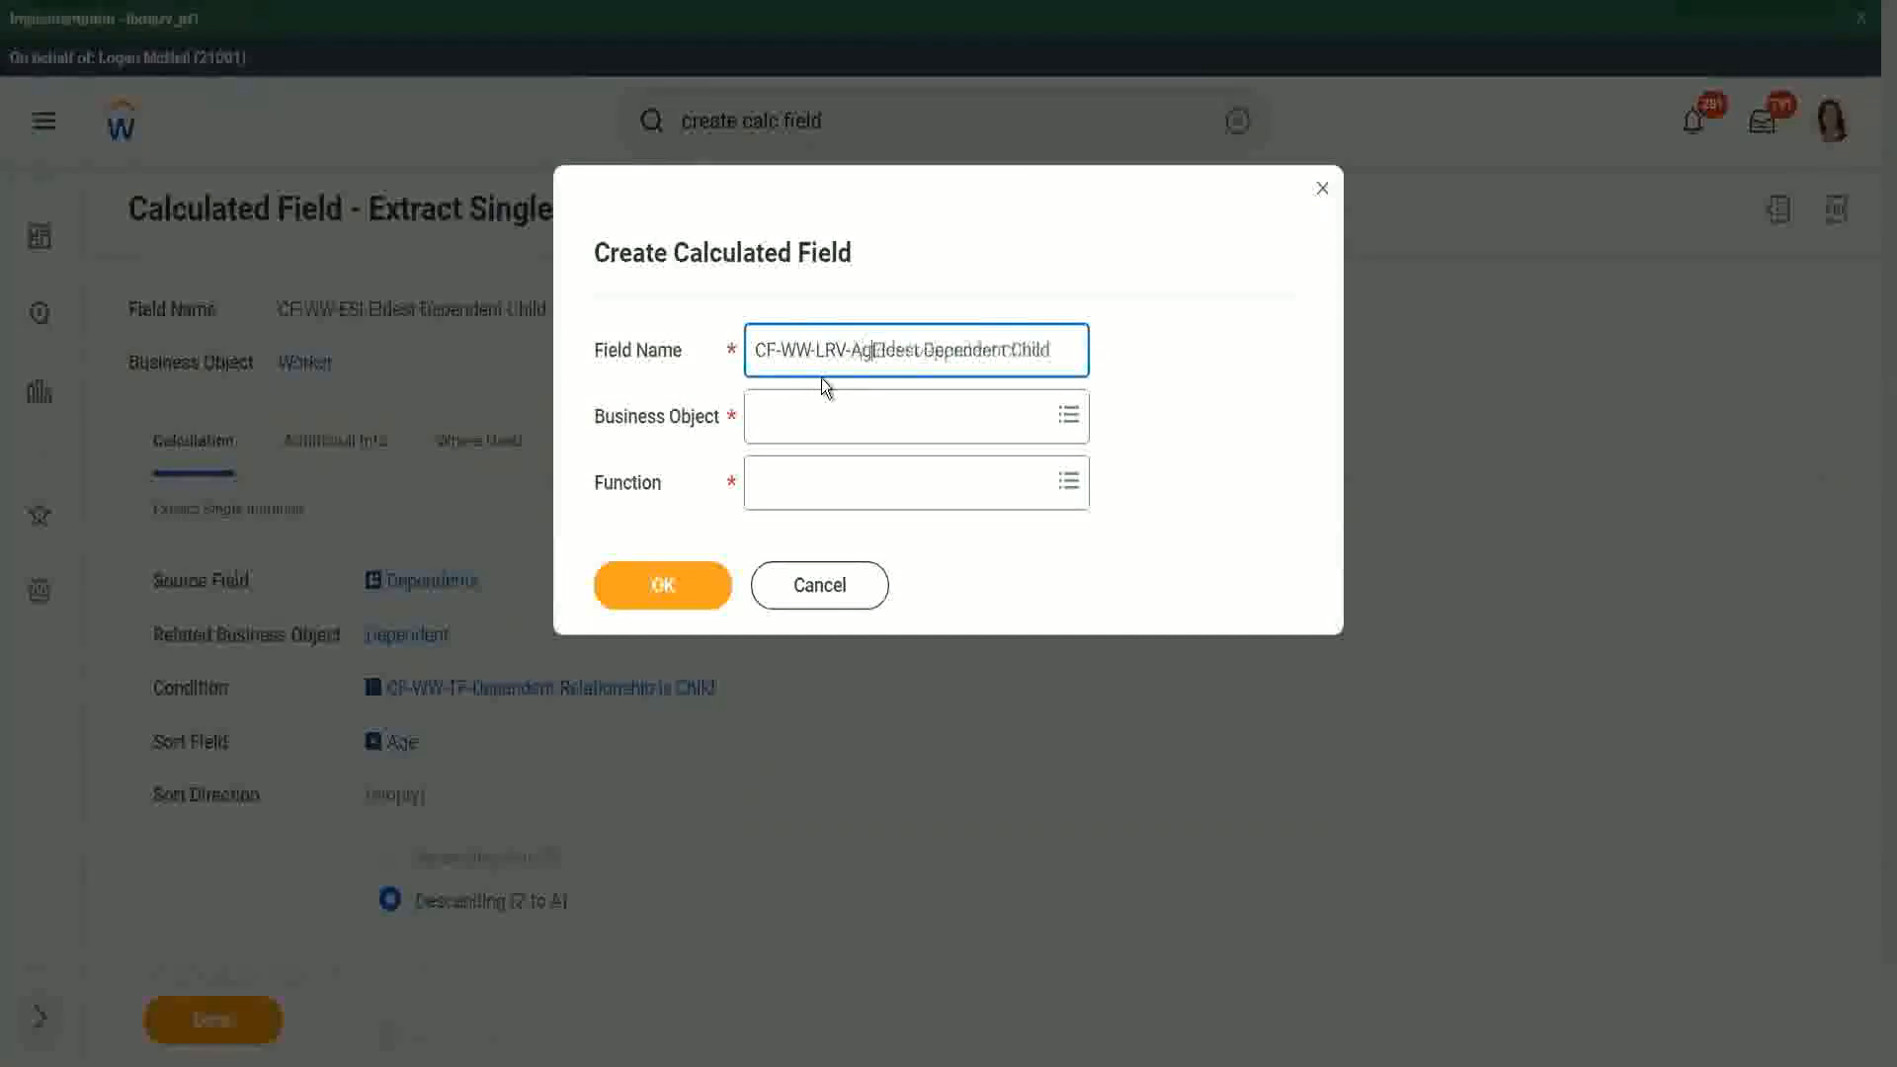
text(the)
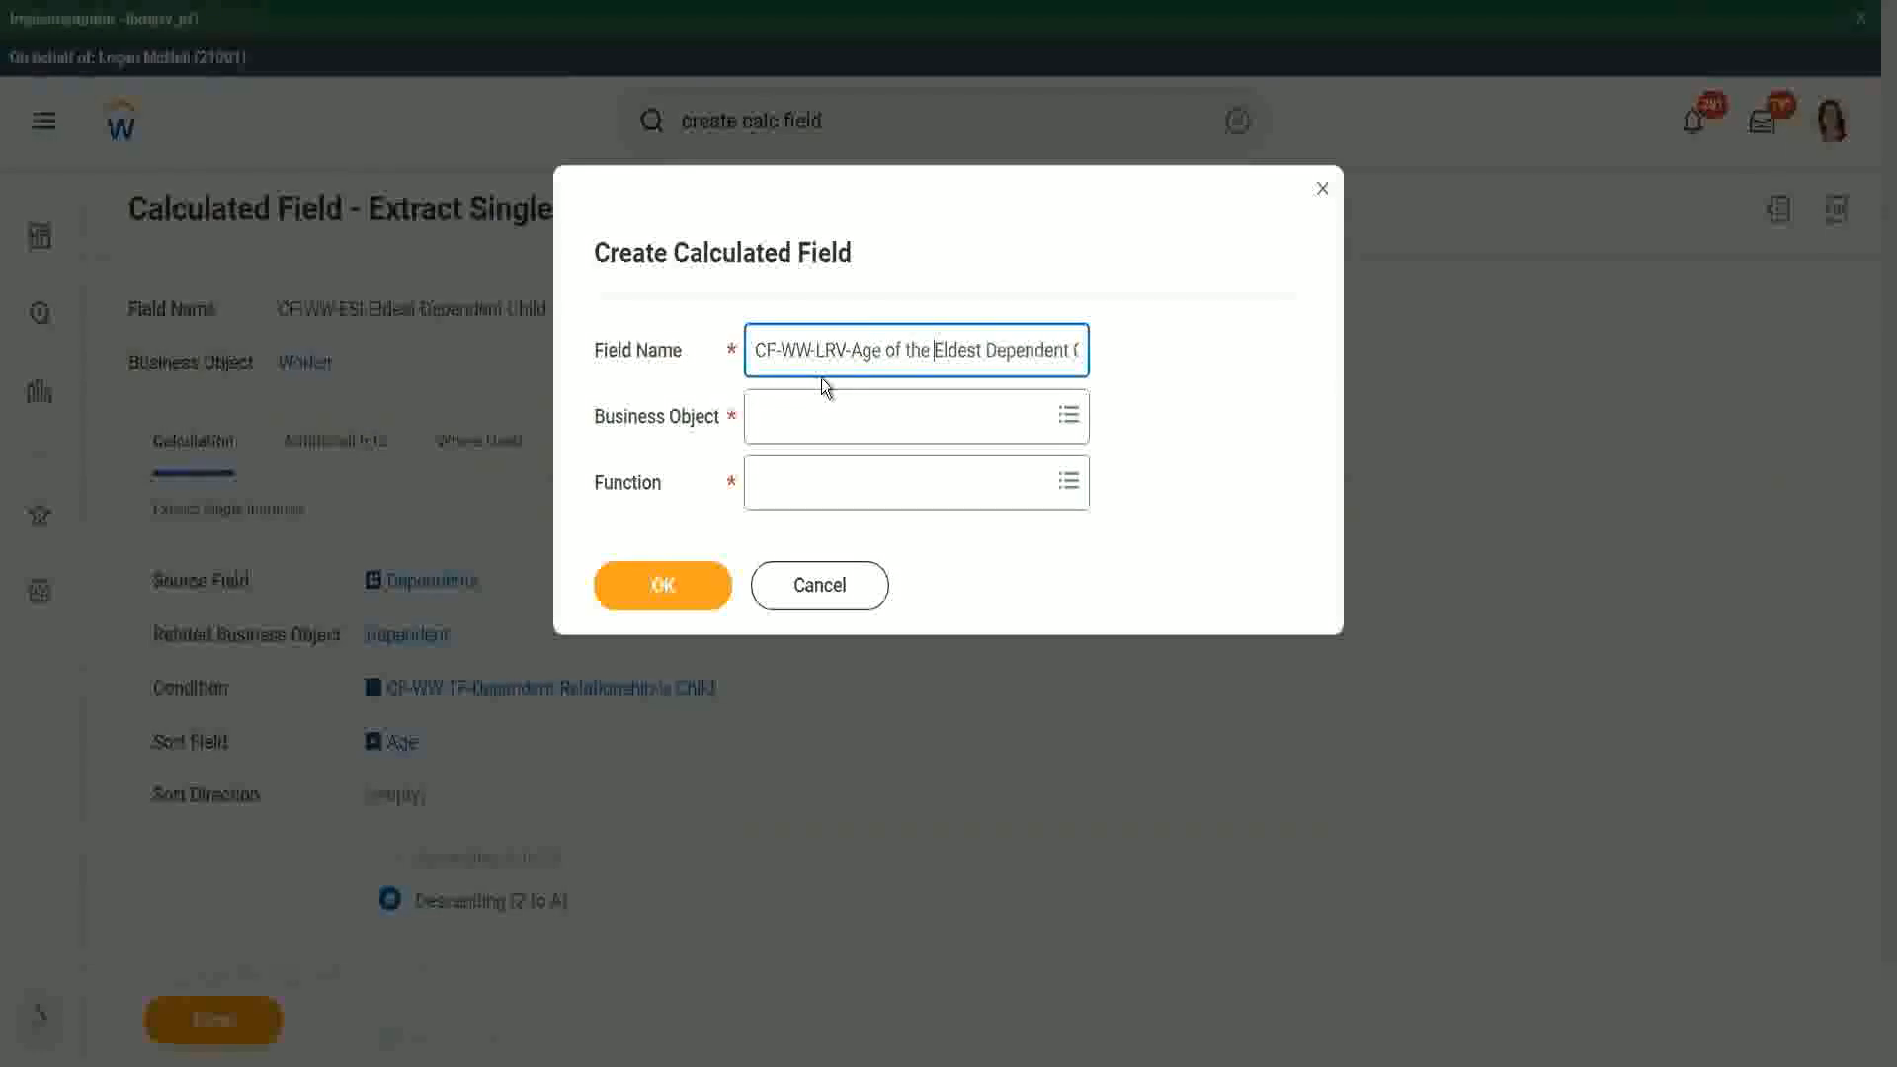
key(shift+Right)
text(e)
key(End)
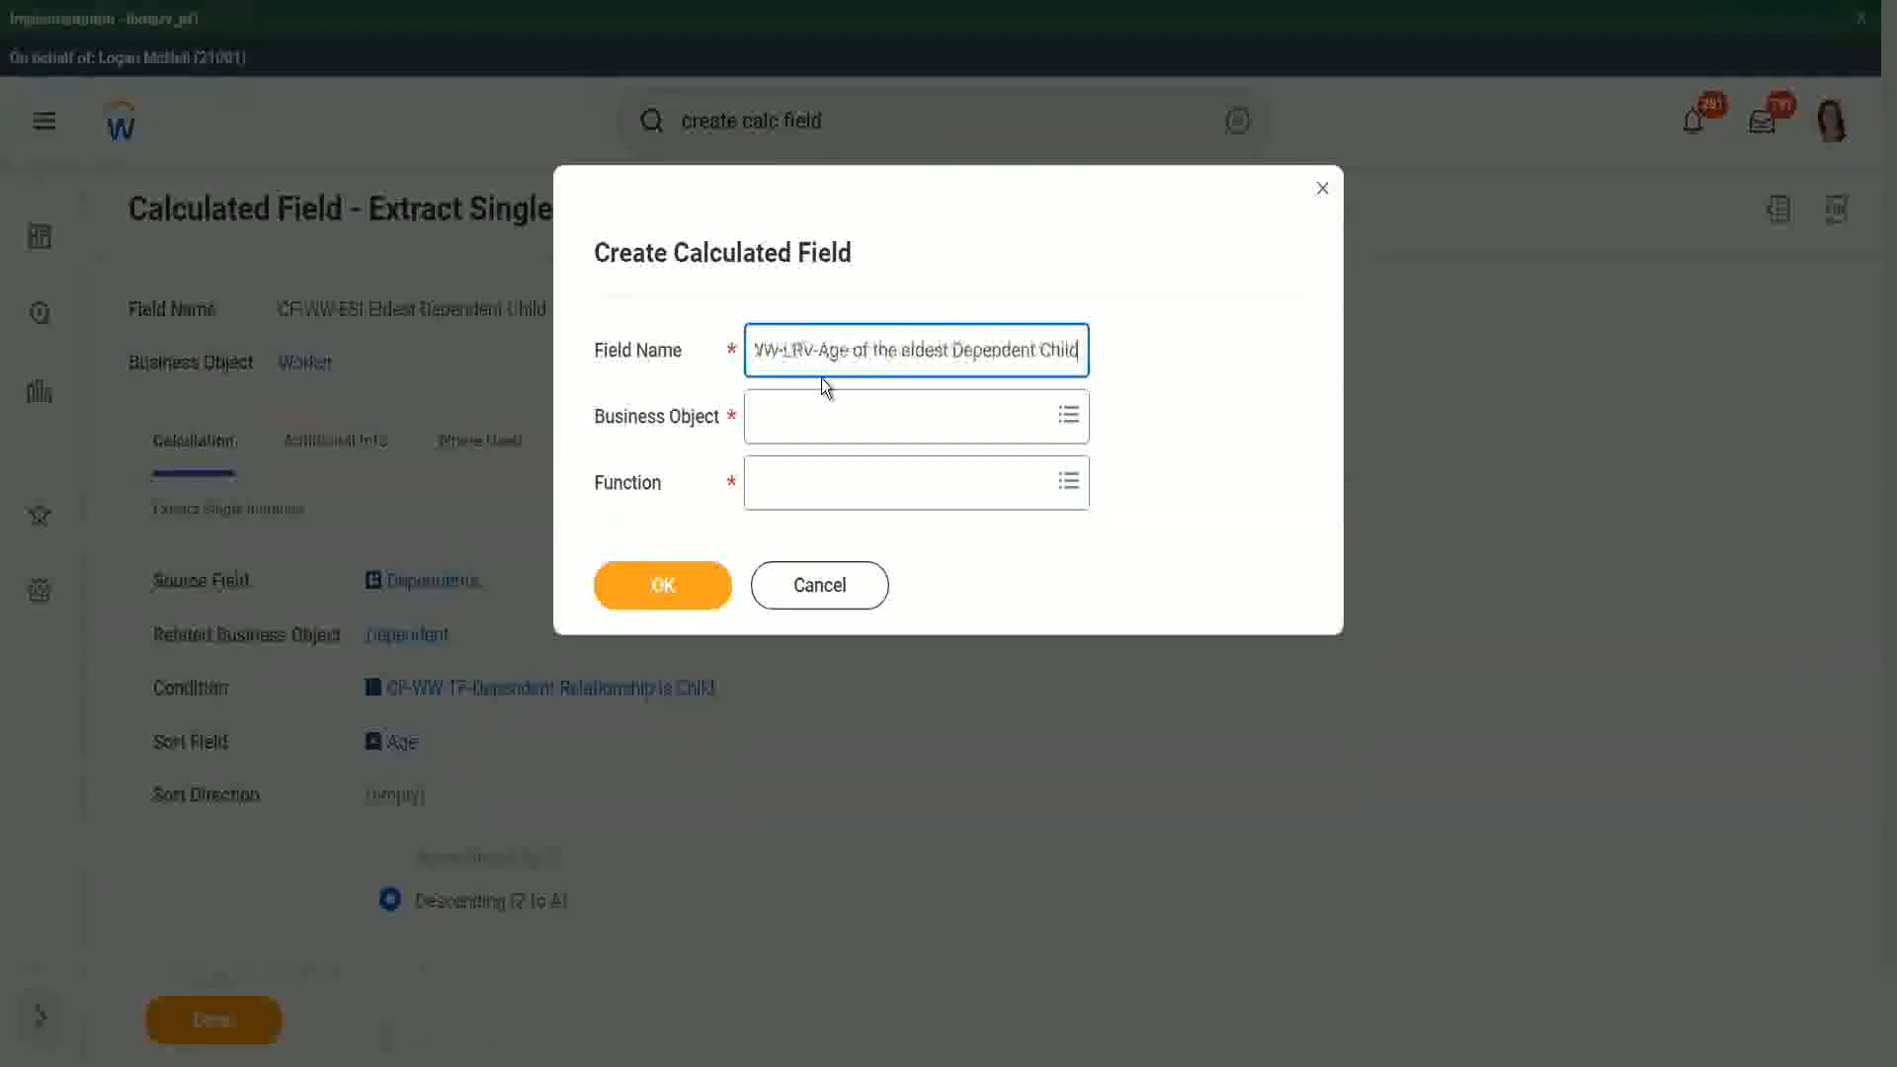
Set the new calculated field's business object to Worker and its function to Lookup Related Value, and confirm the dialog
key(Tab)
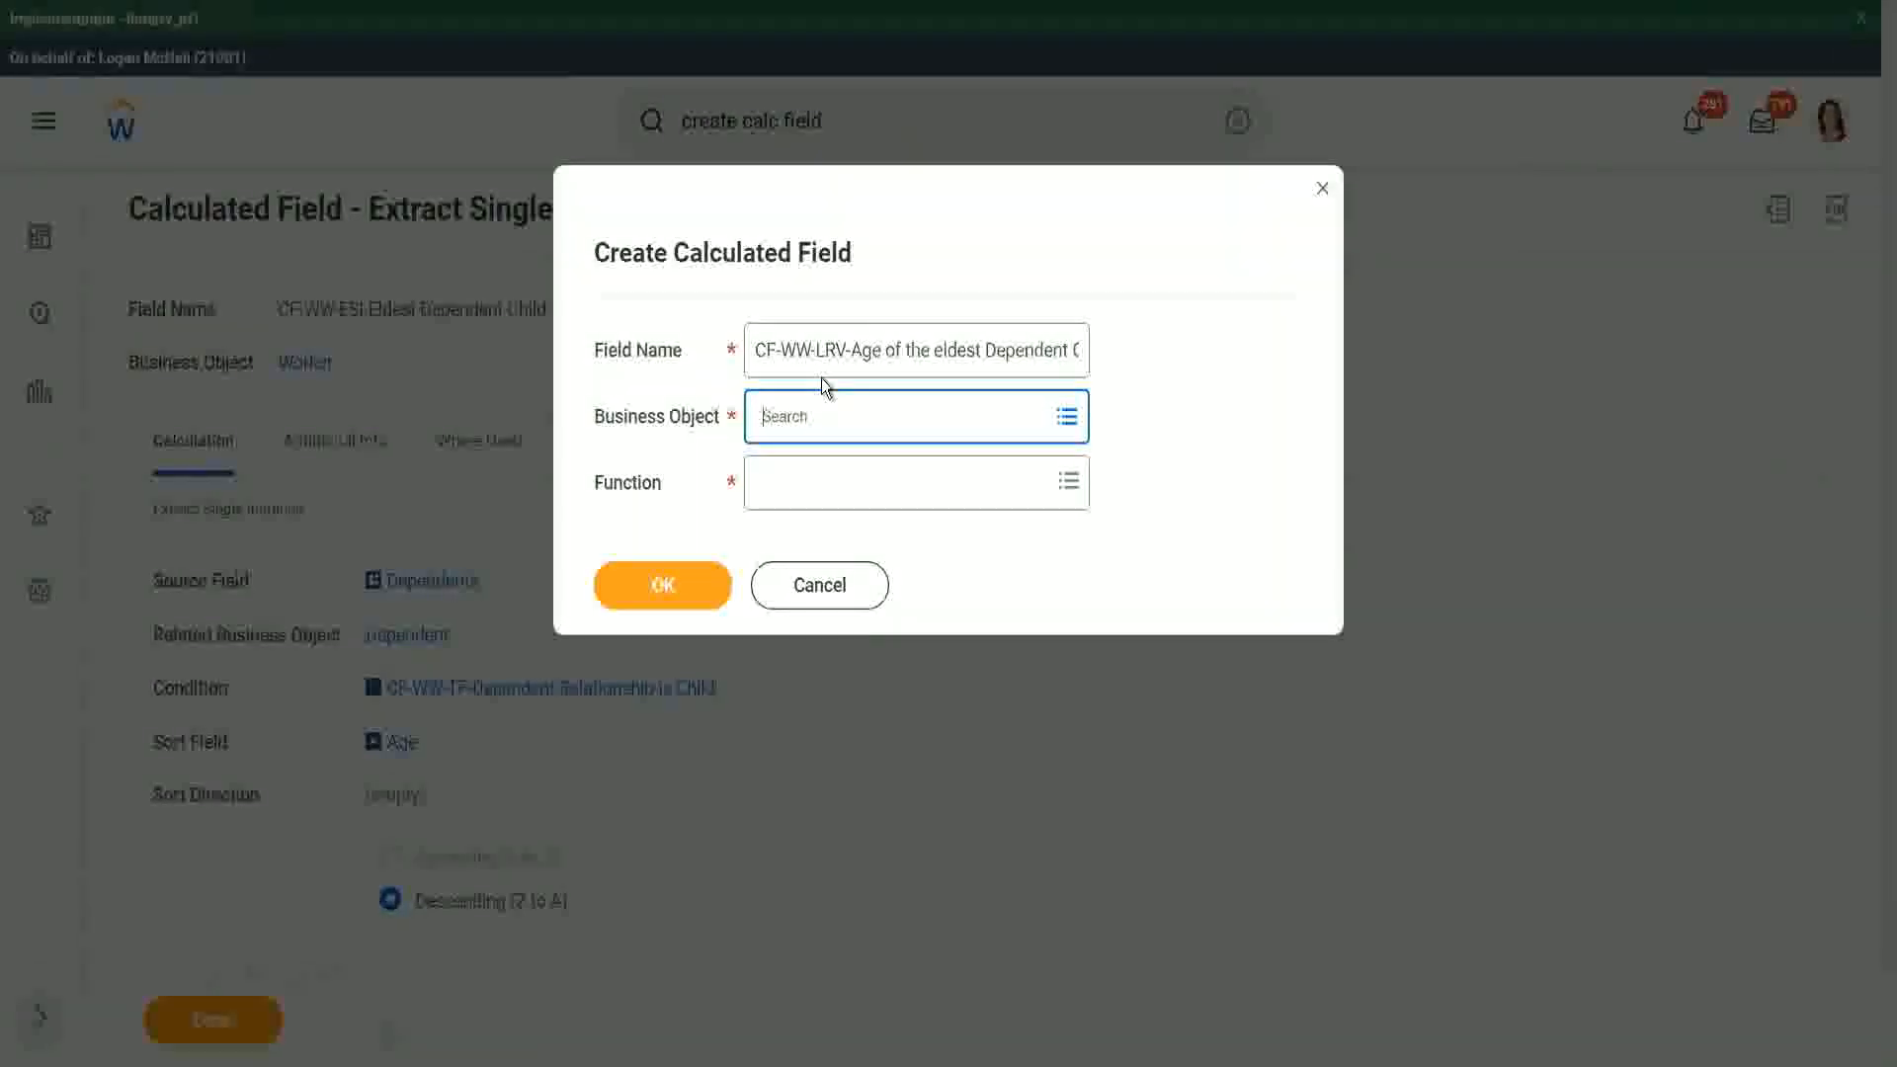
text(worker)
key(Return)
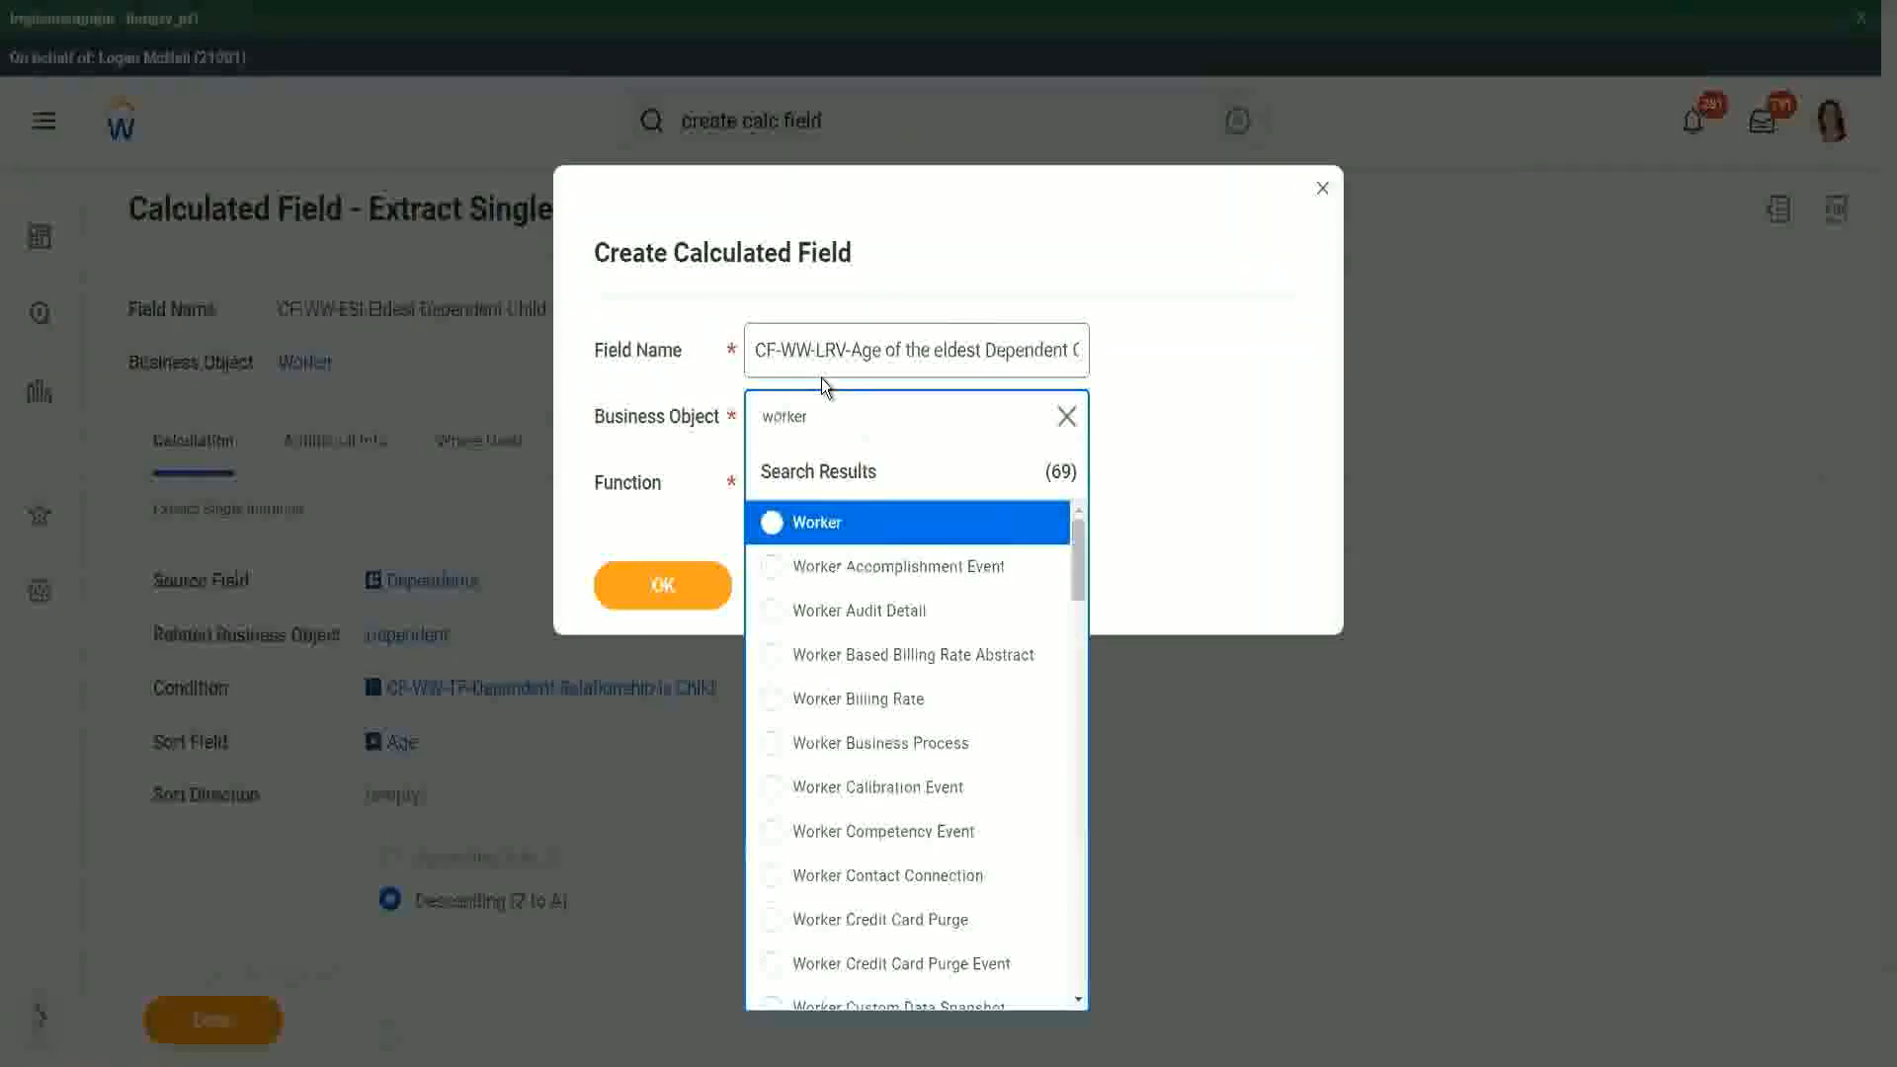
click(772, 532)
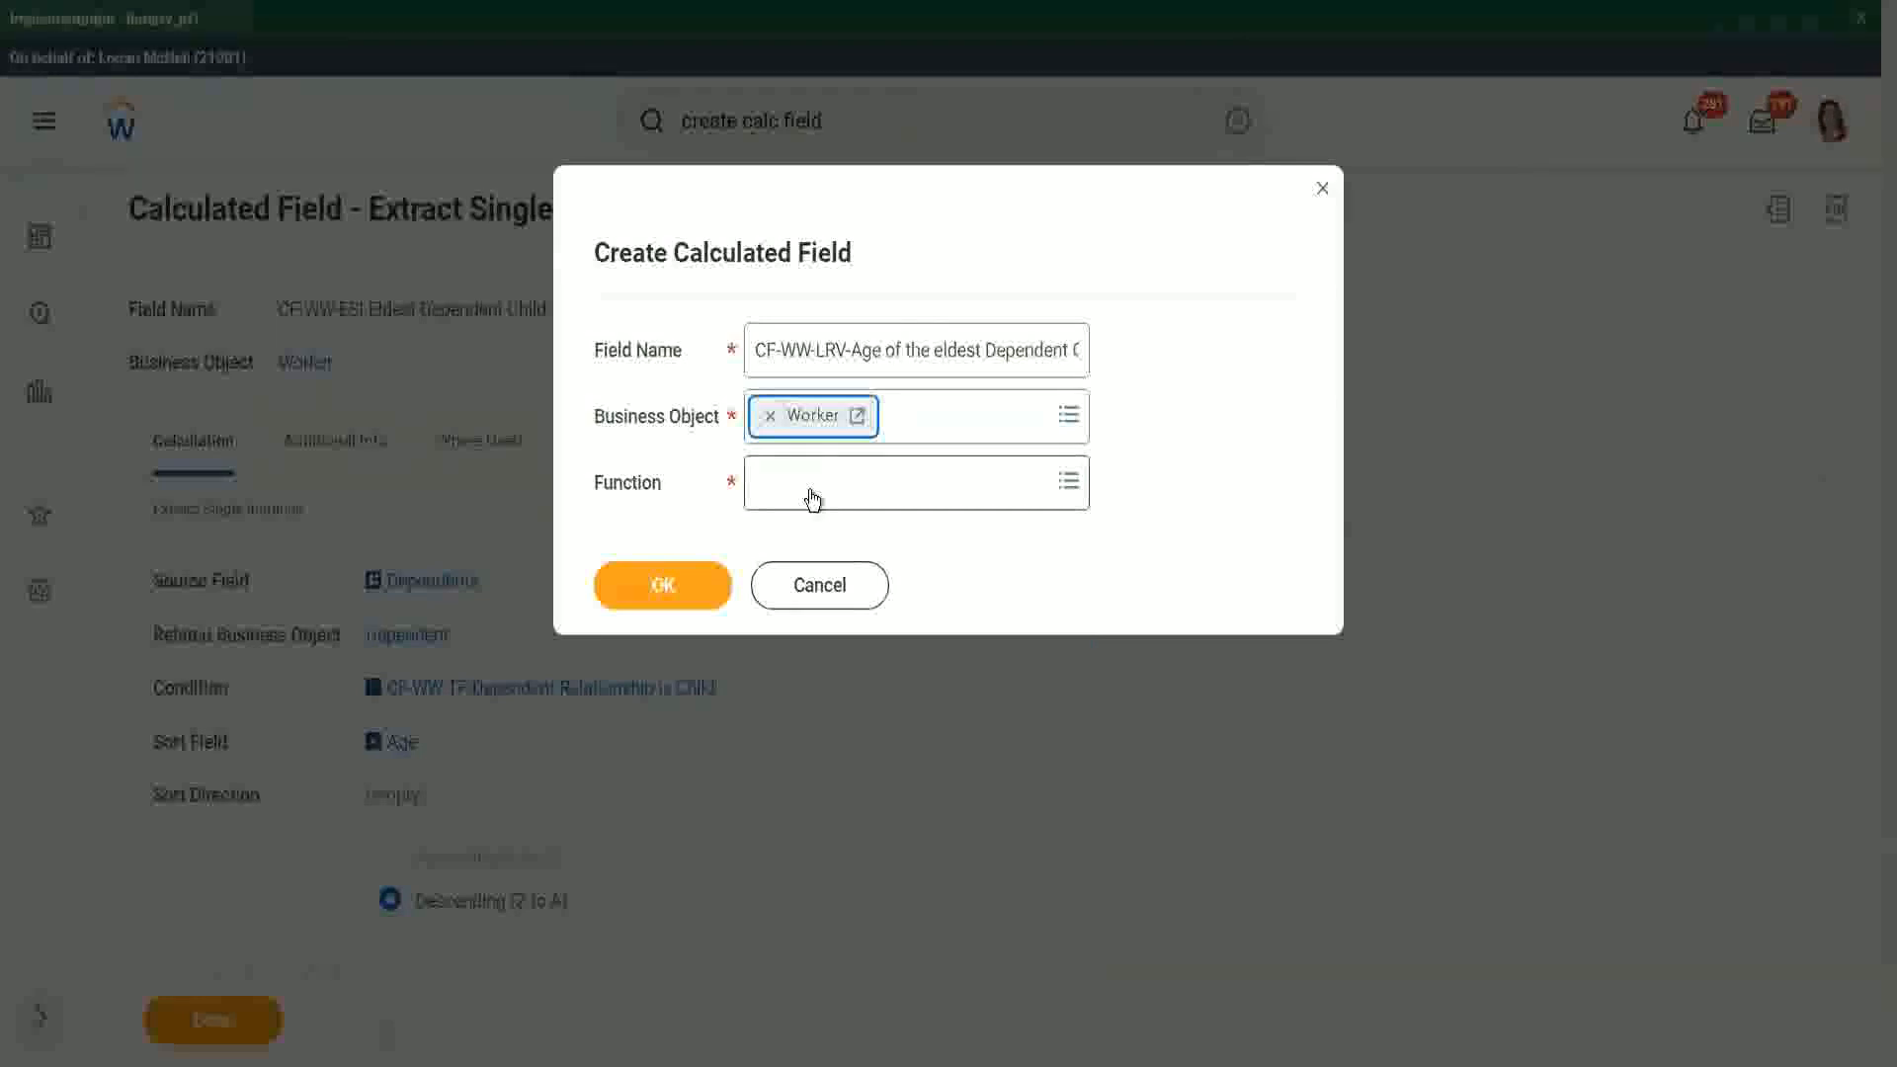
click(812, 494)
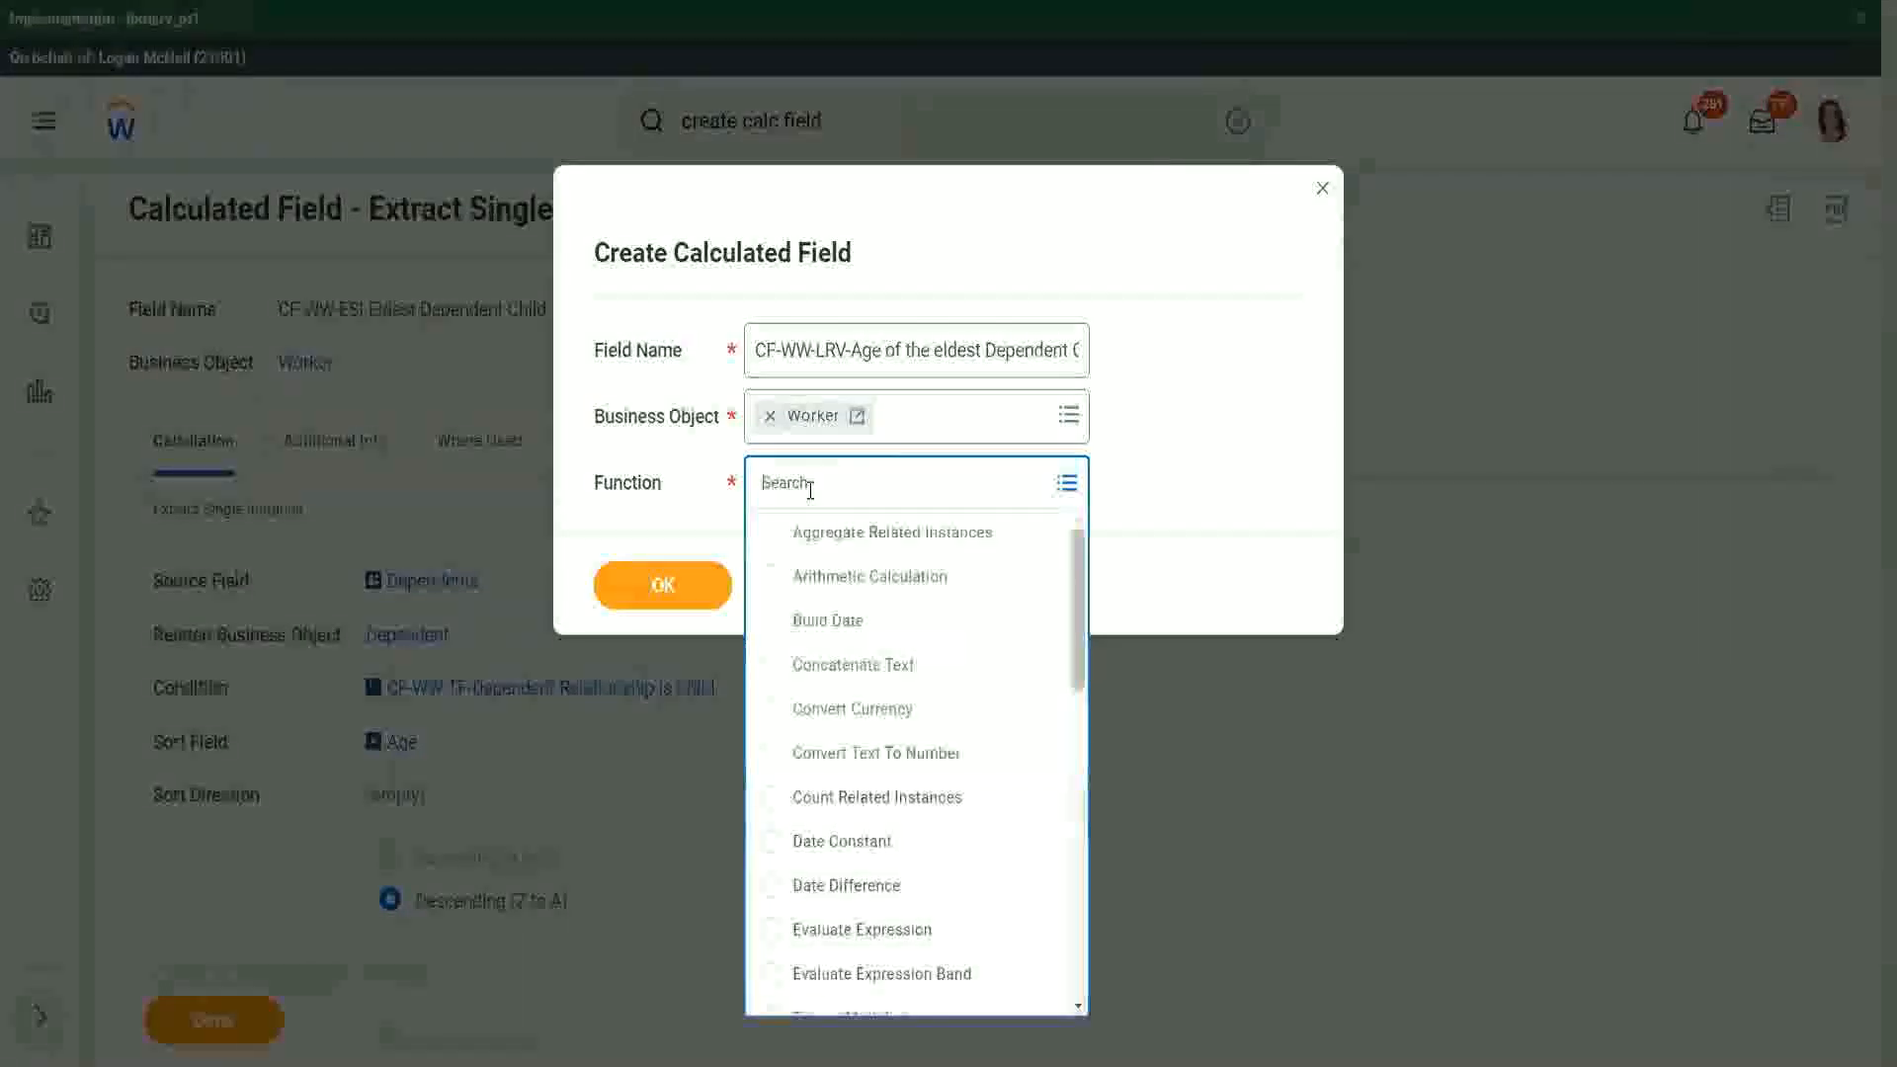
text(lo)
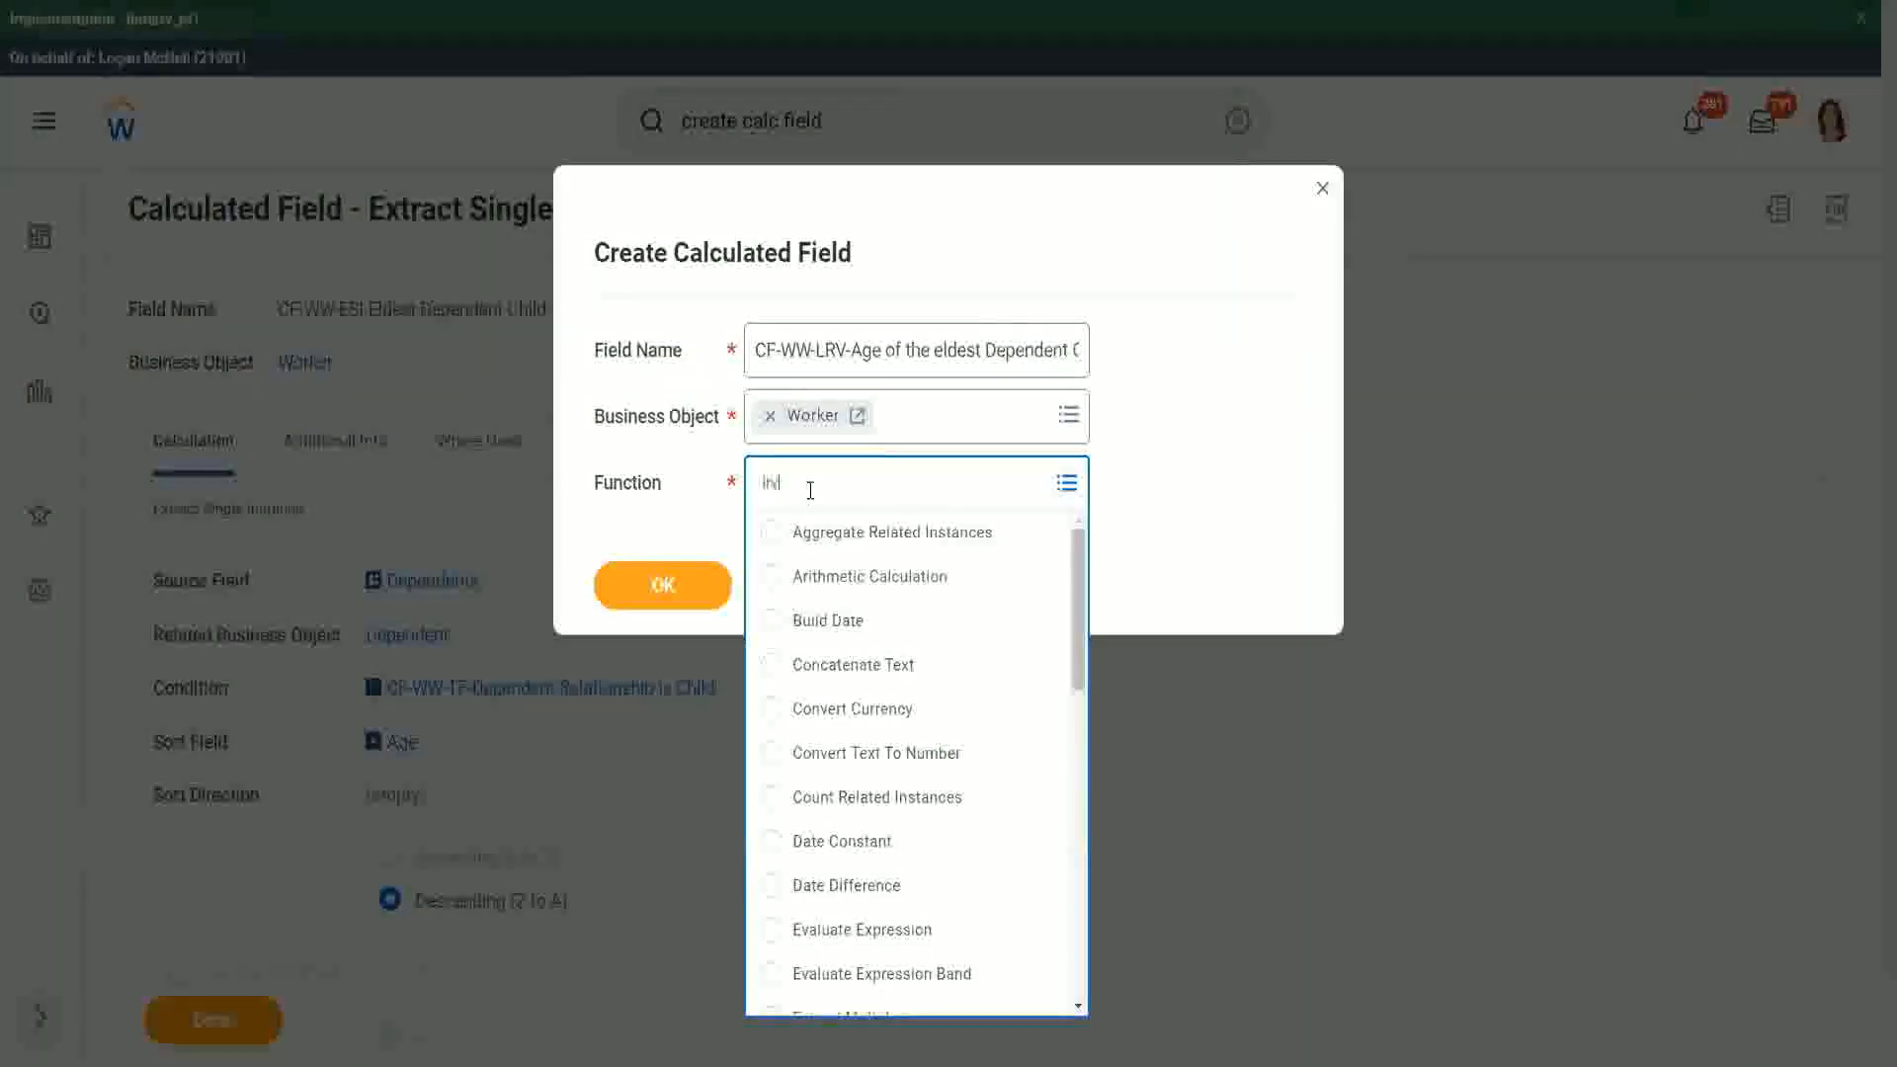
key(Return)
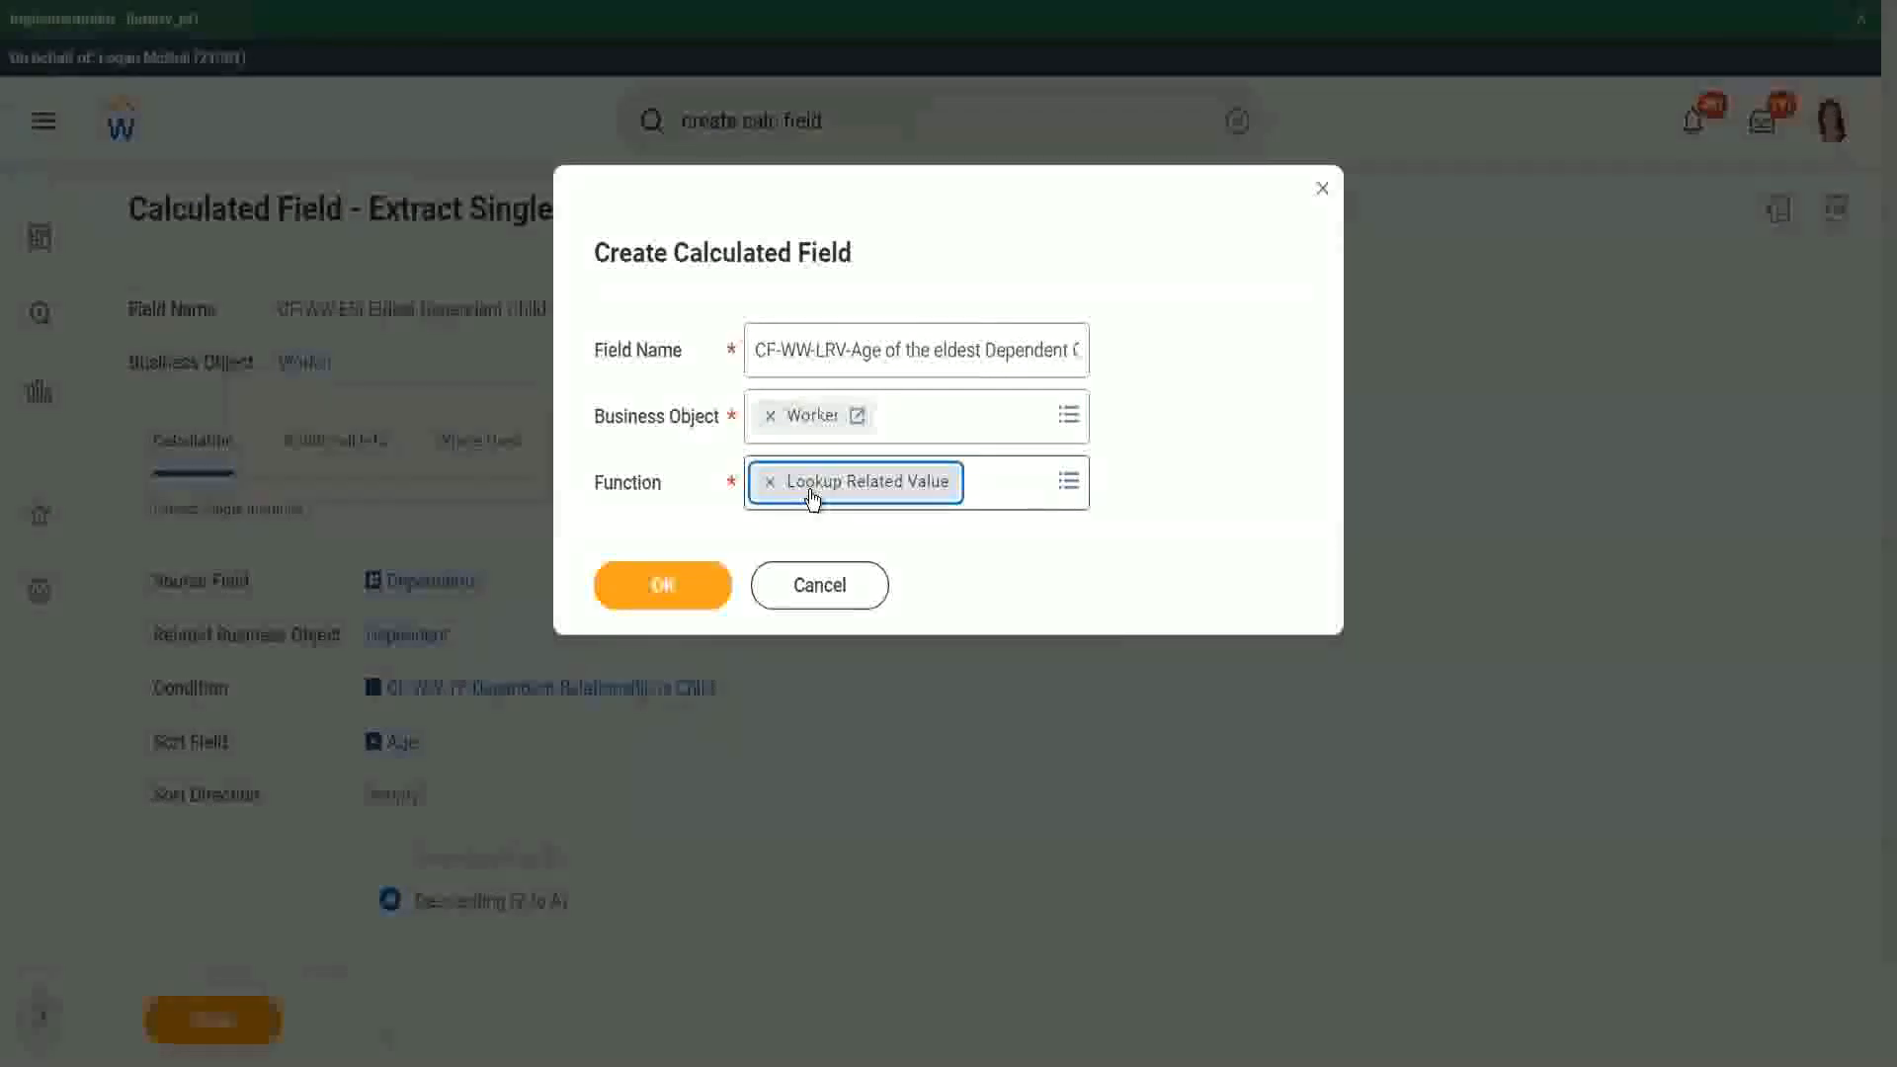
click(662, 589)
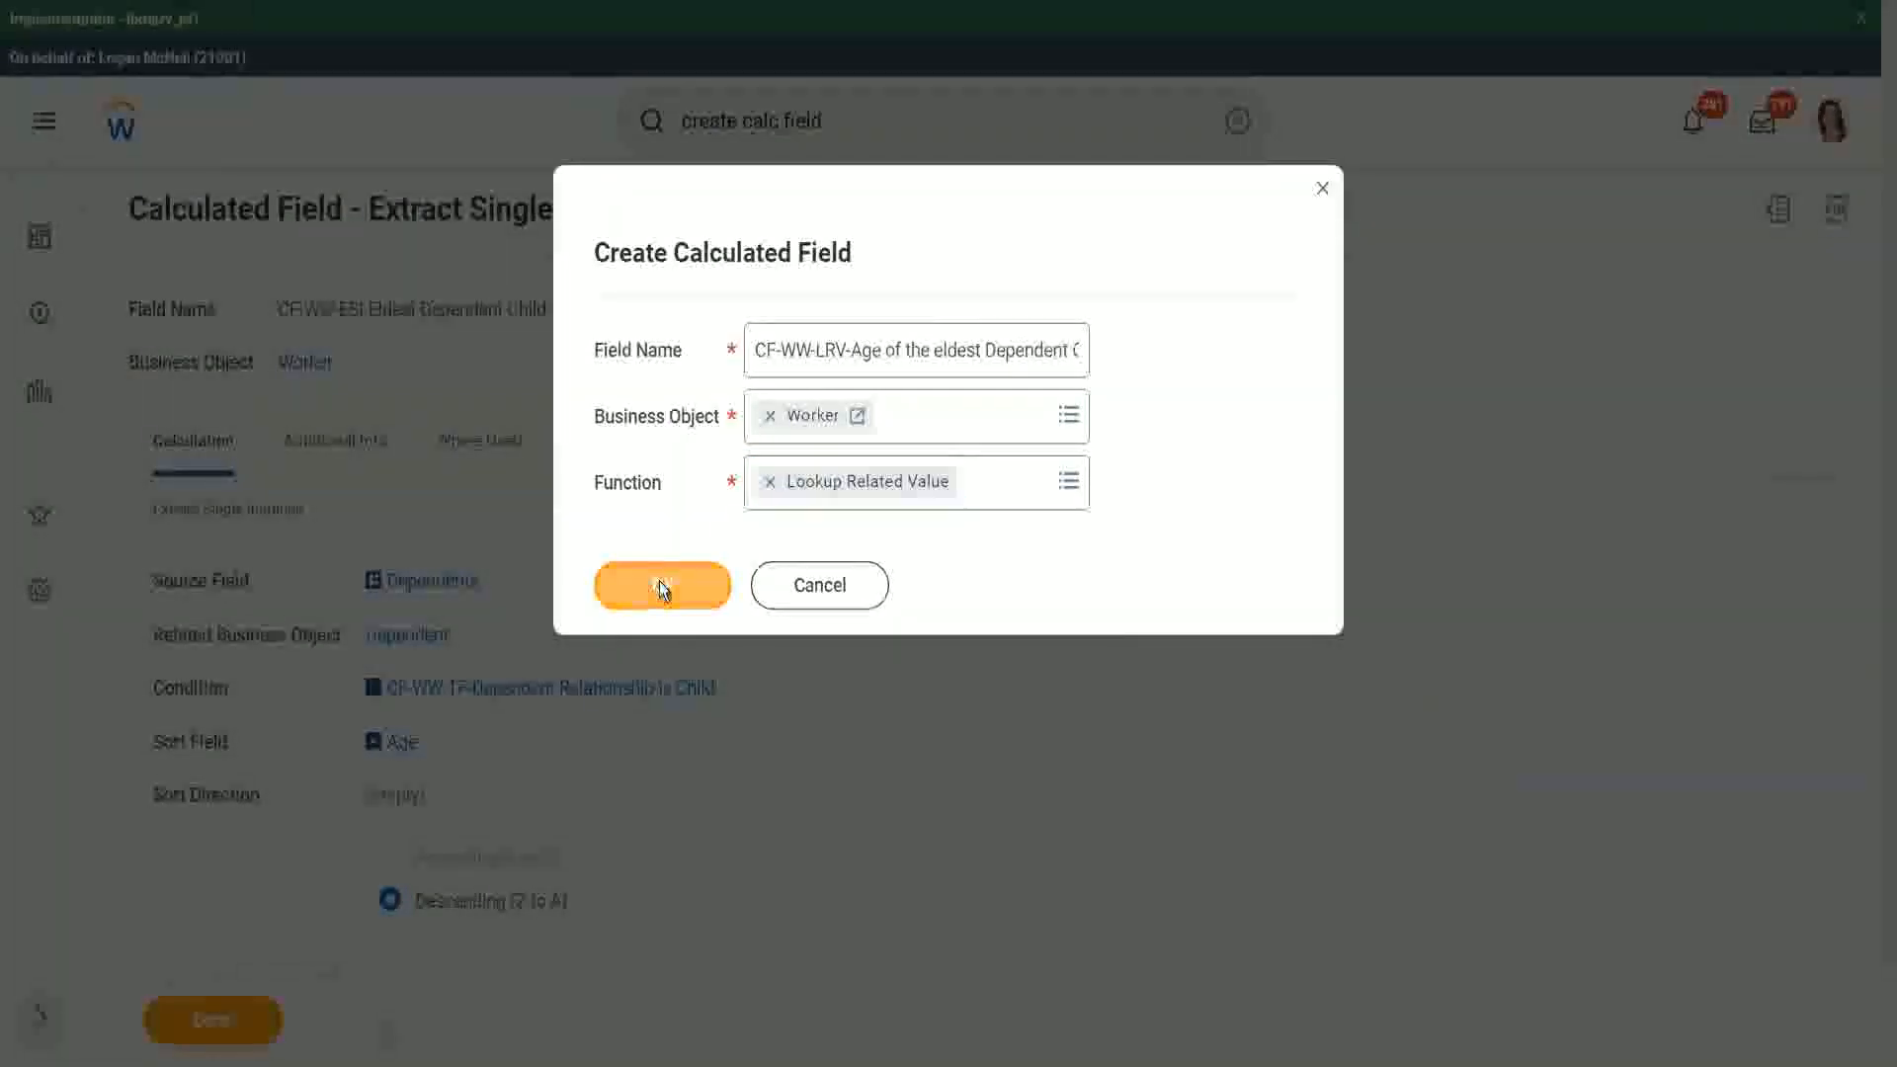